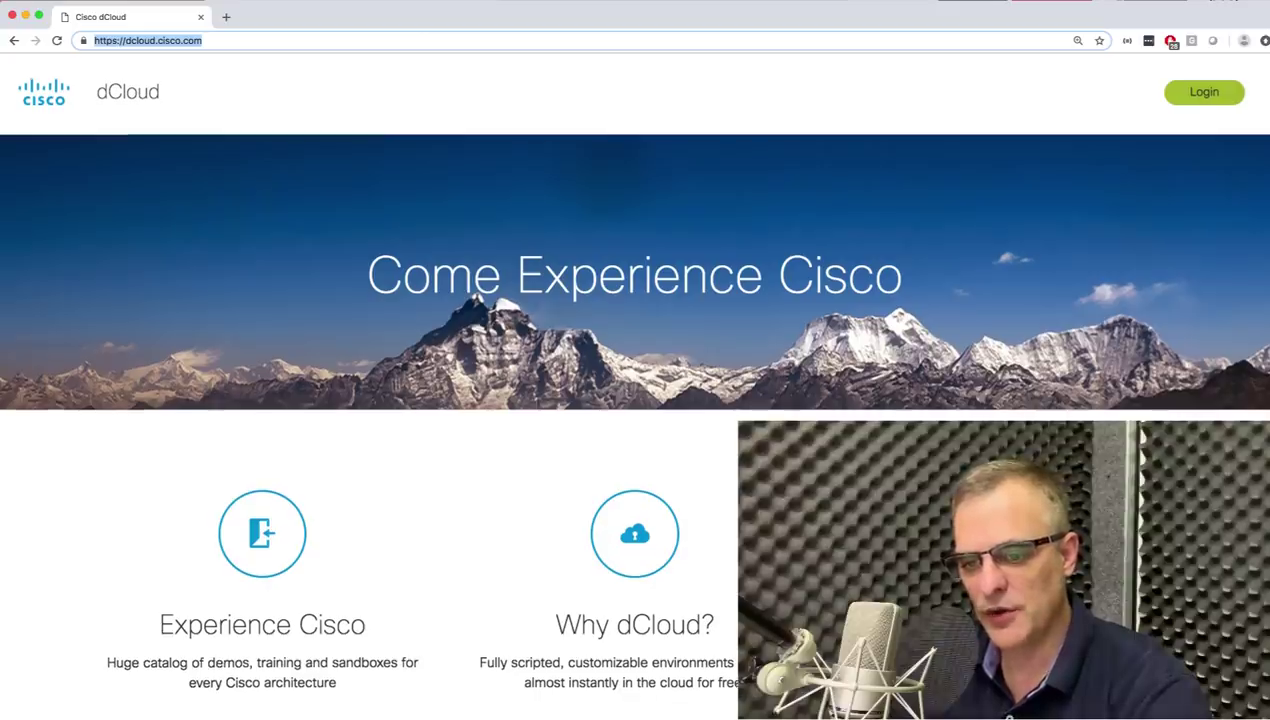
Go to the Cisco dCloud site and log in with your Cisco user name and password.
scroll(592, 650, down, 5)
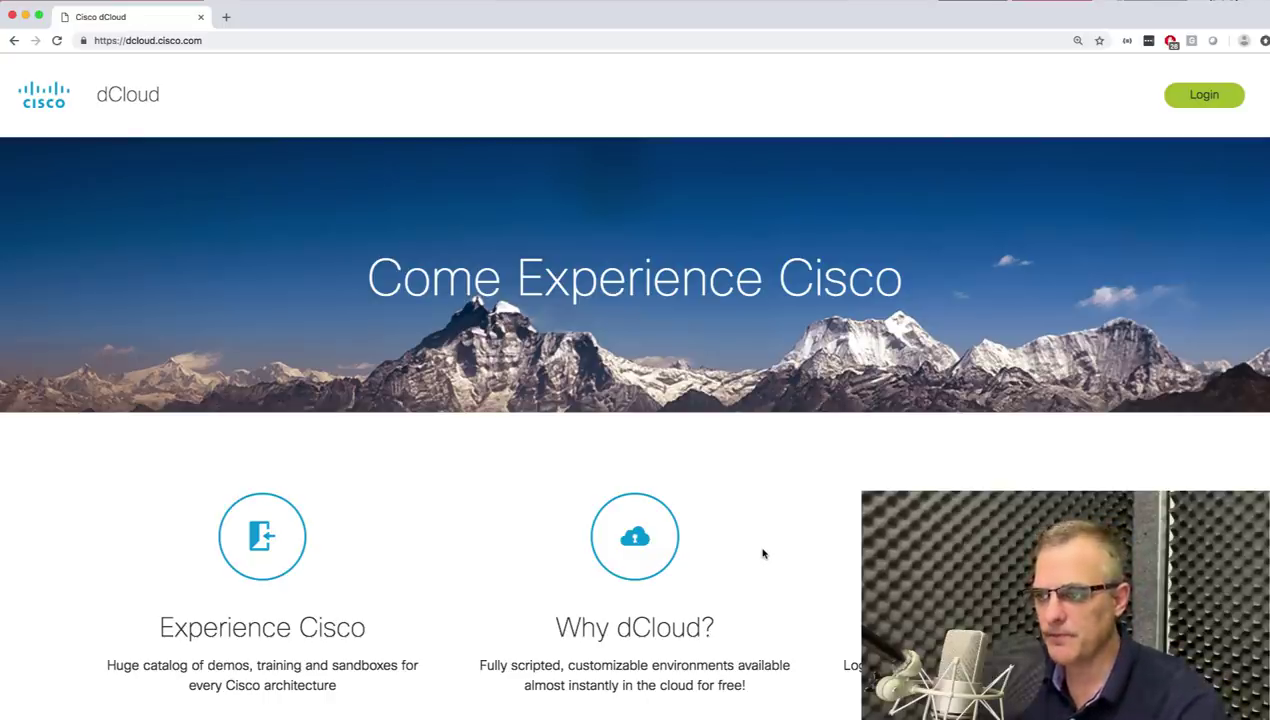
click(343, 33)
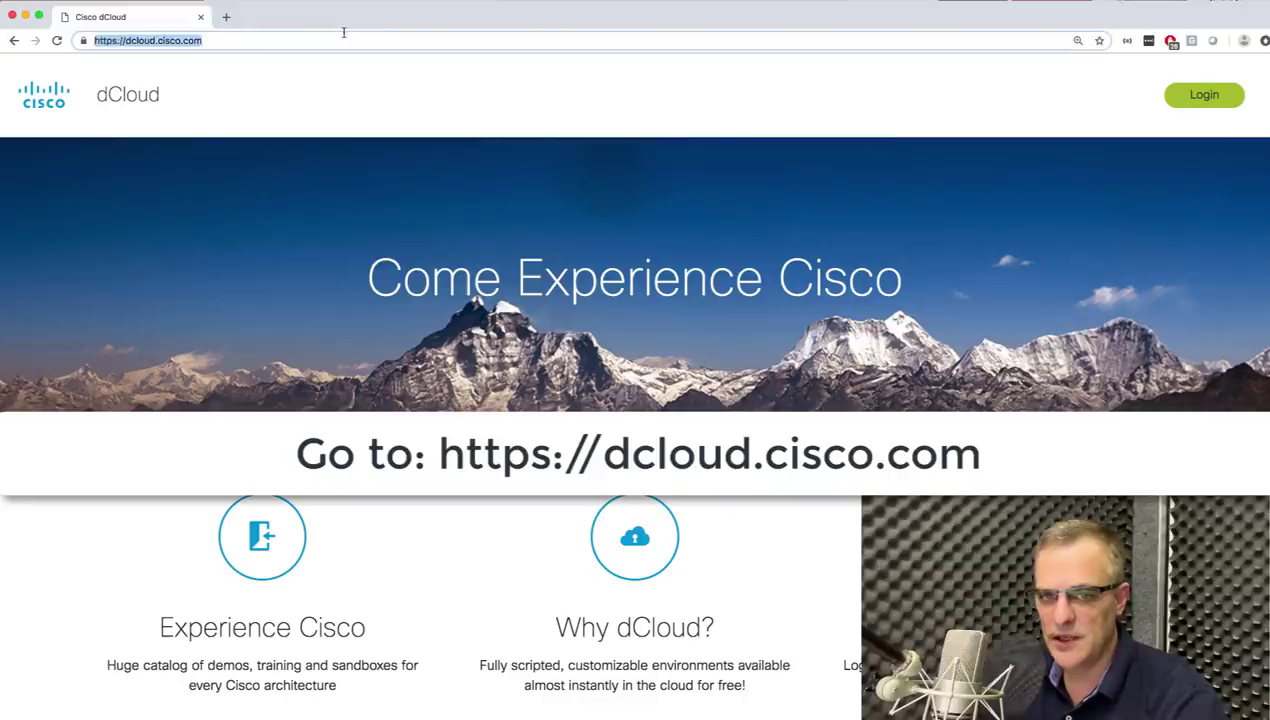
click(1201, 96)
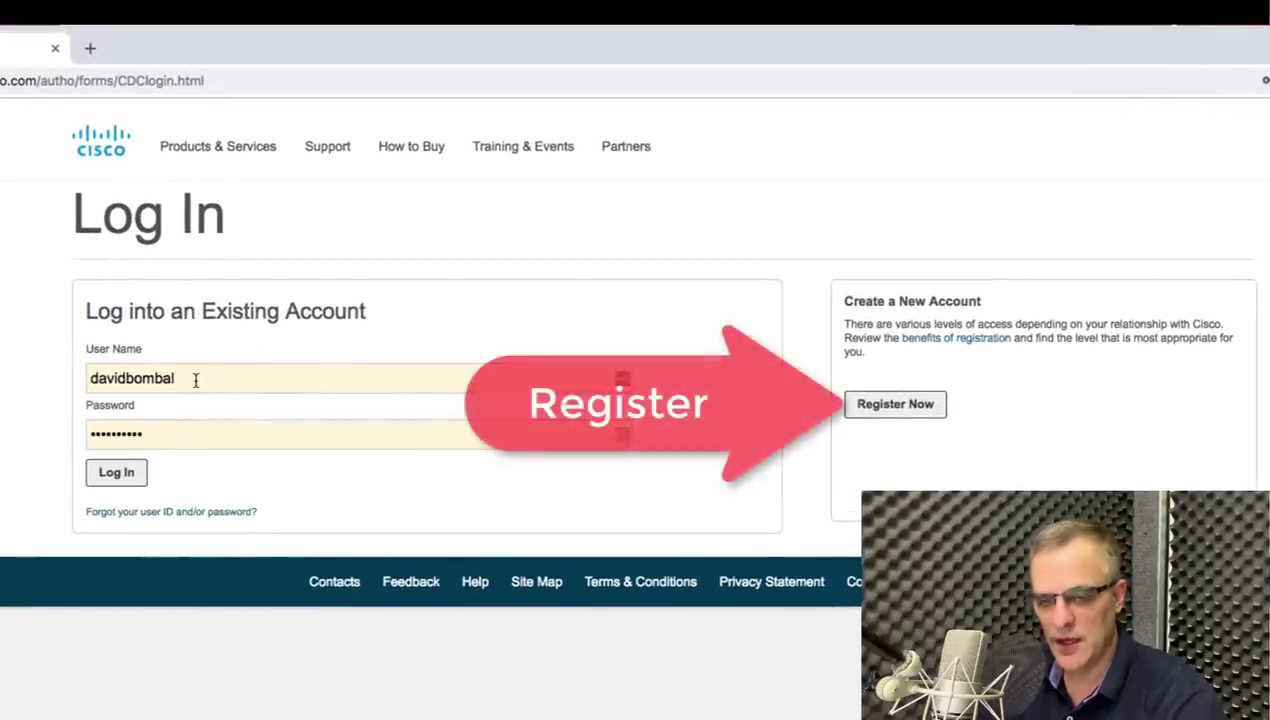
click(198, 431)
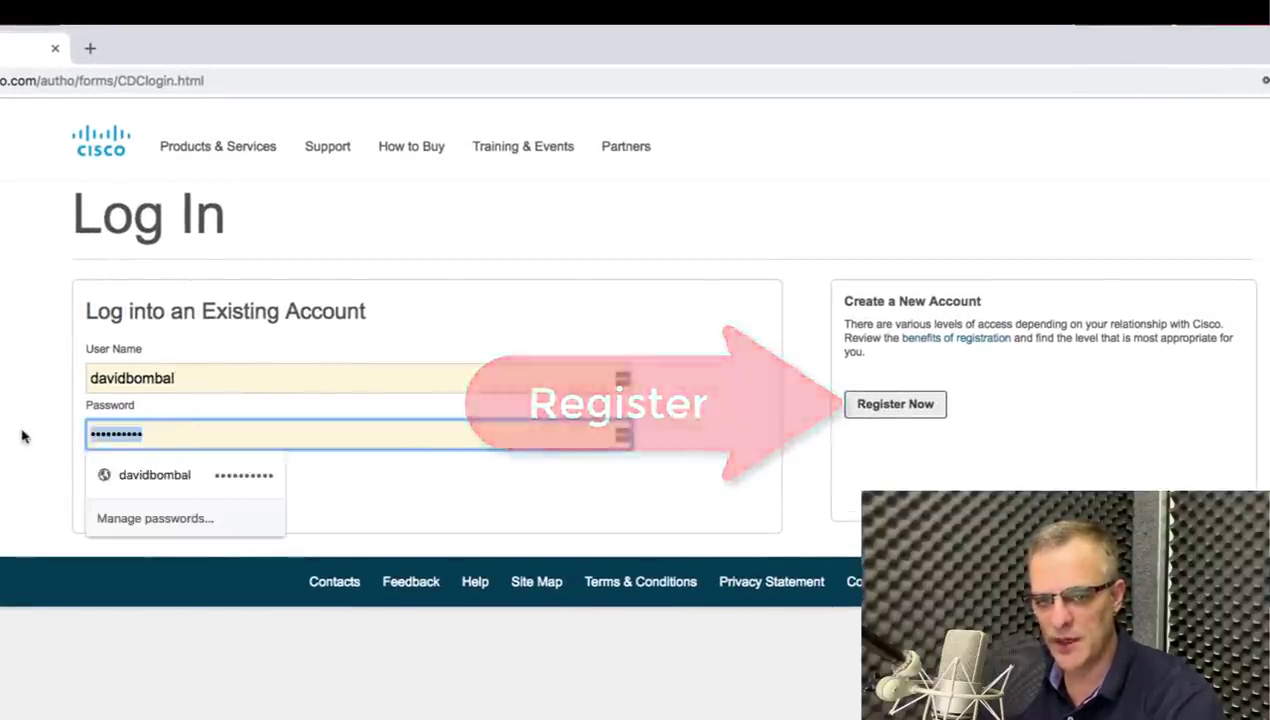
key(Escape)
text(••••••••••)
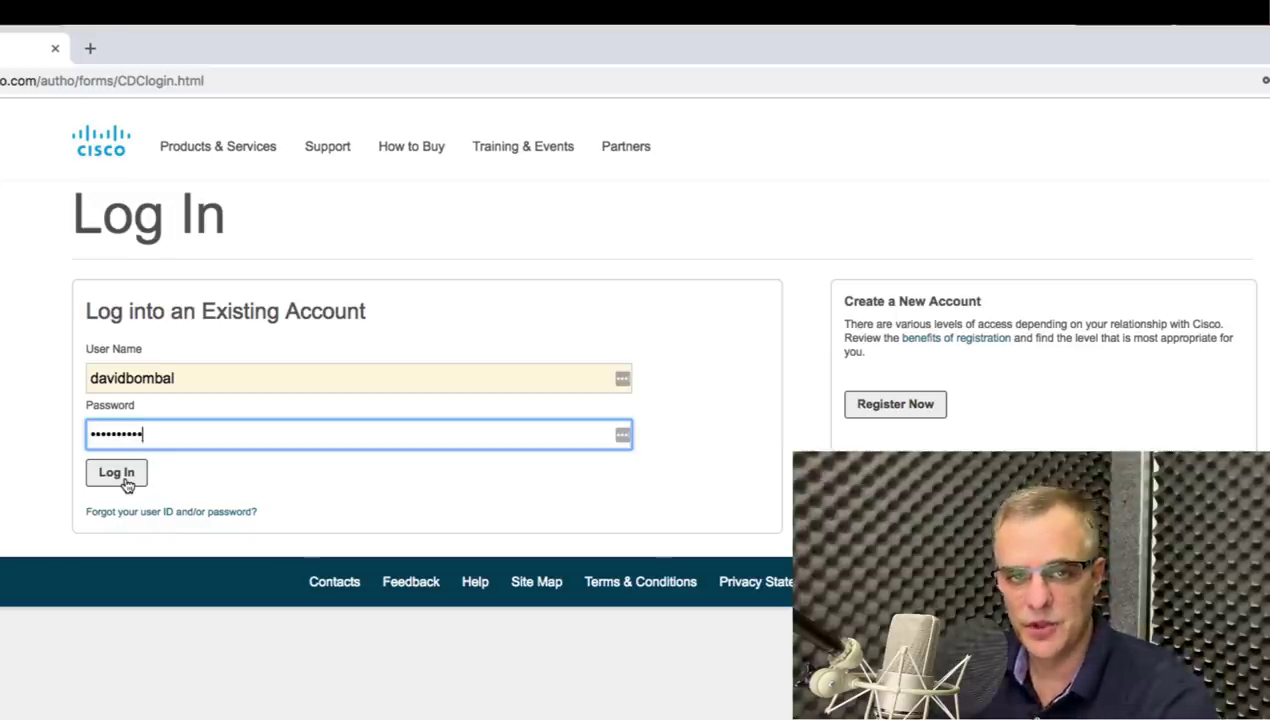
click(126, 484)
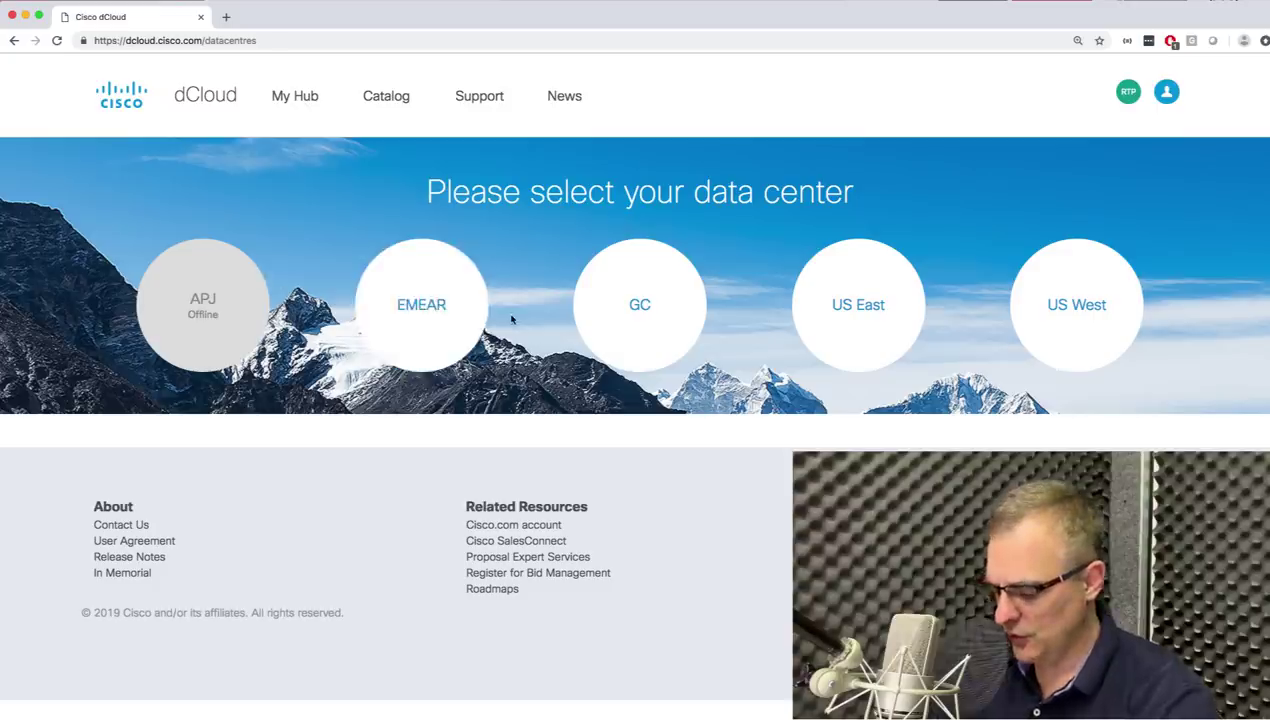
Zoom the page in and pick the EMEAR data center without saving it as the default.
key(super+equal)
key(super+equal)
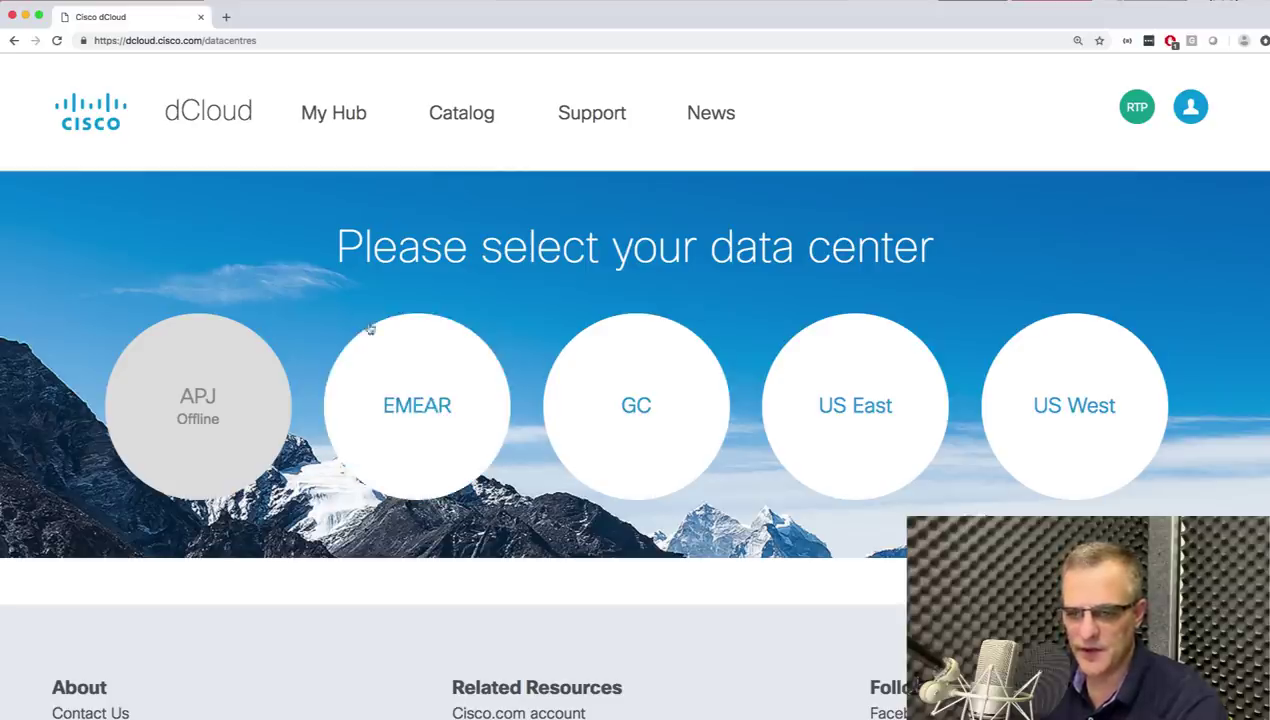
click(445, 399)
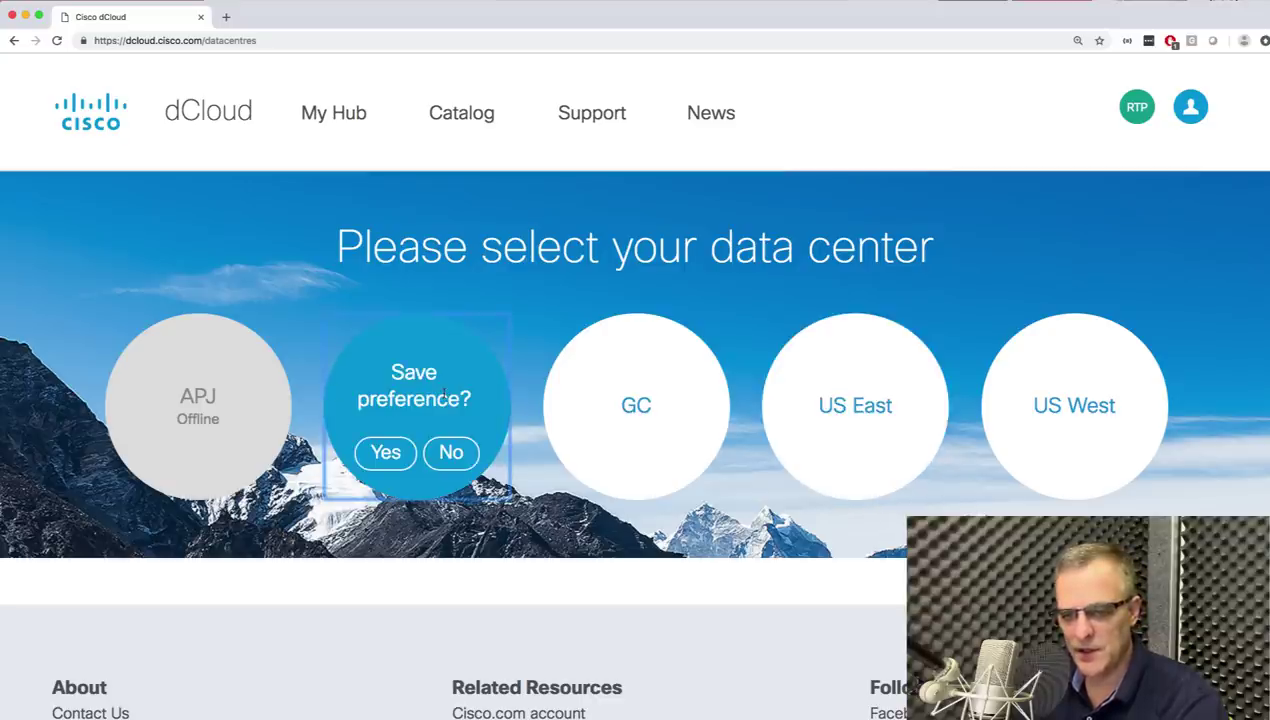
click(452, 455)
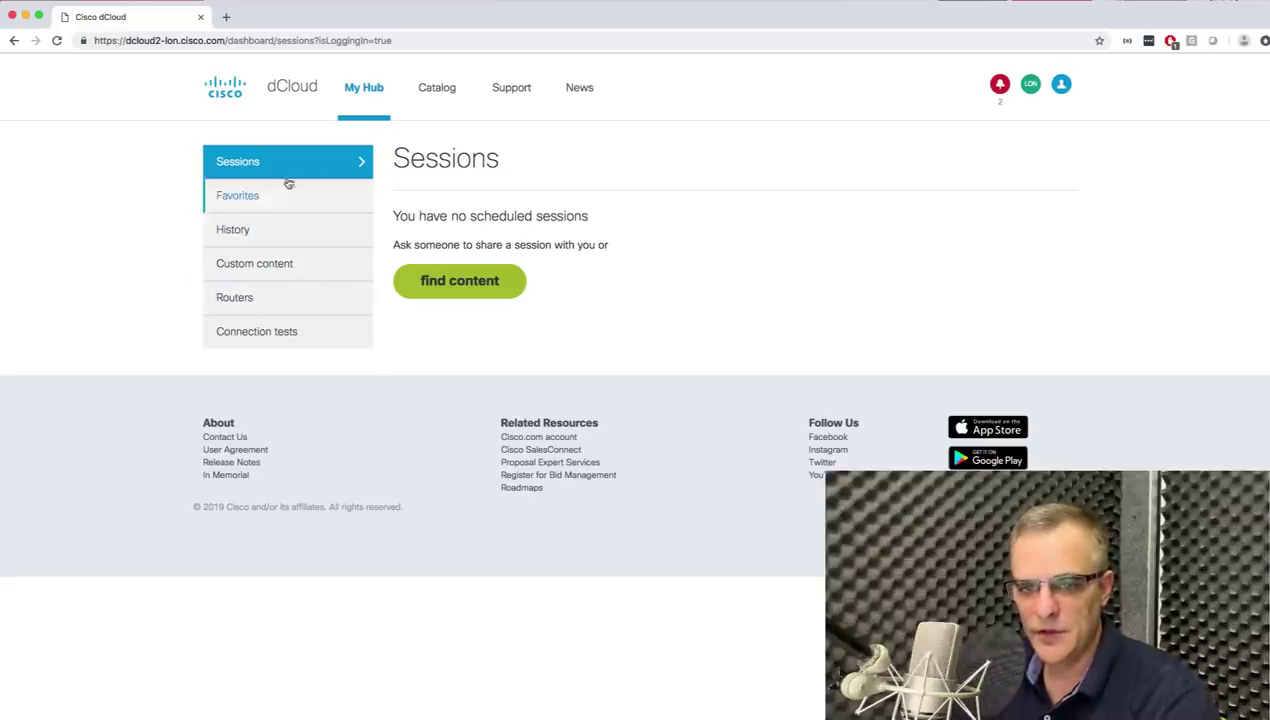
Search the content catalog for 7000 and scroll through the two results.
click(458, 281)
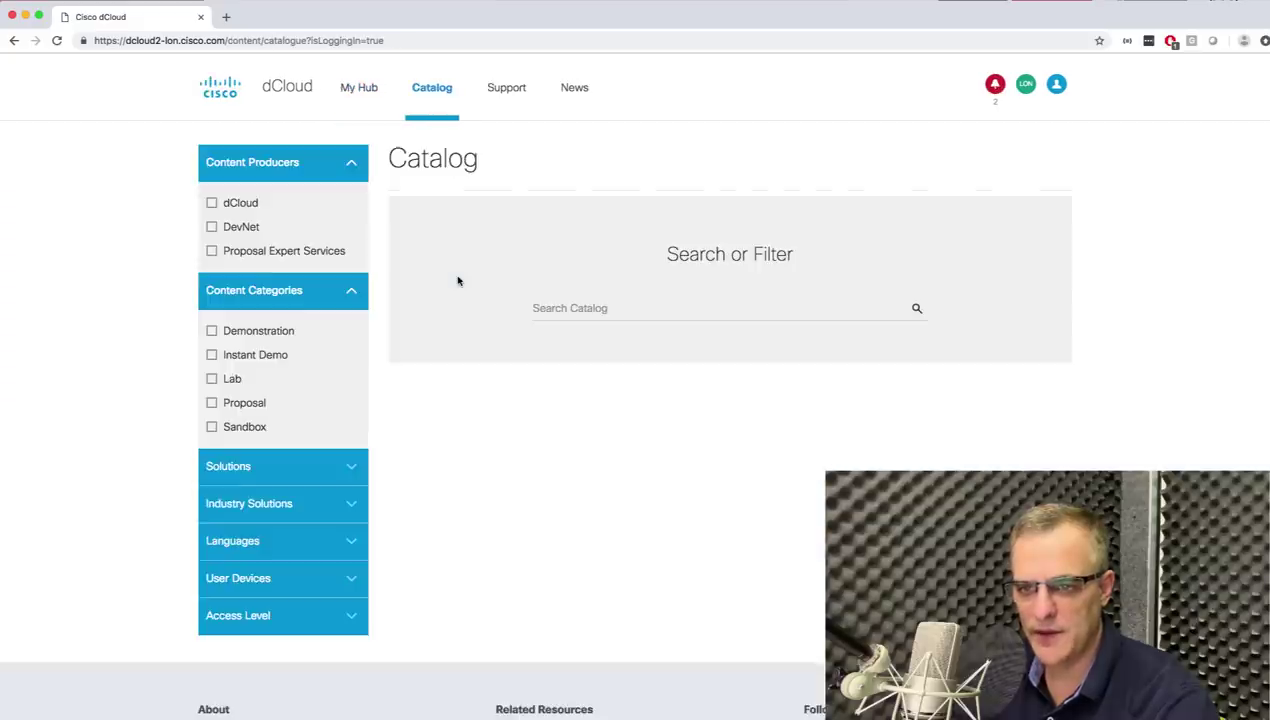
click(605, 312)
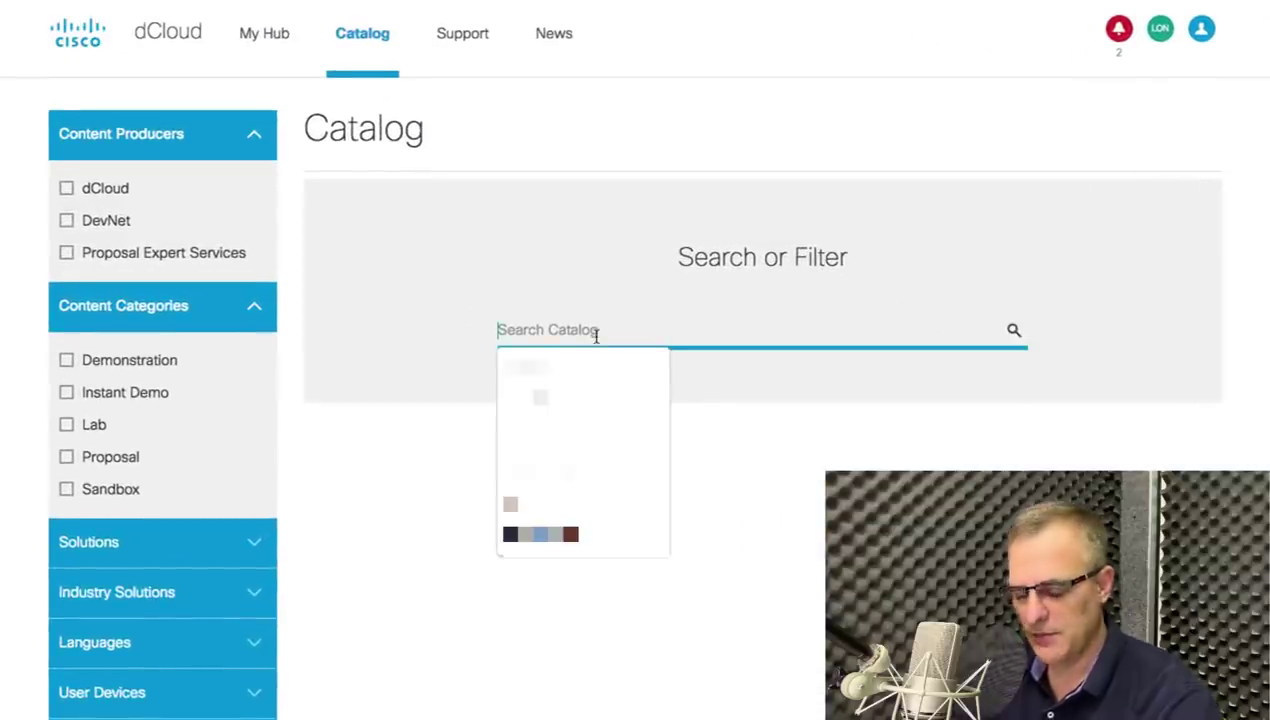
text(7000)
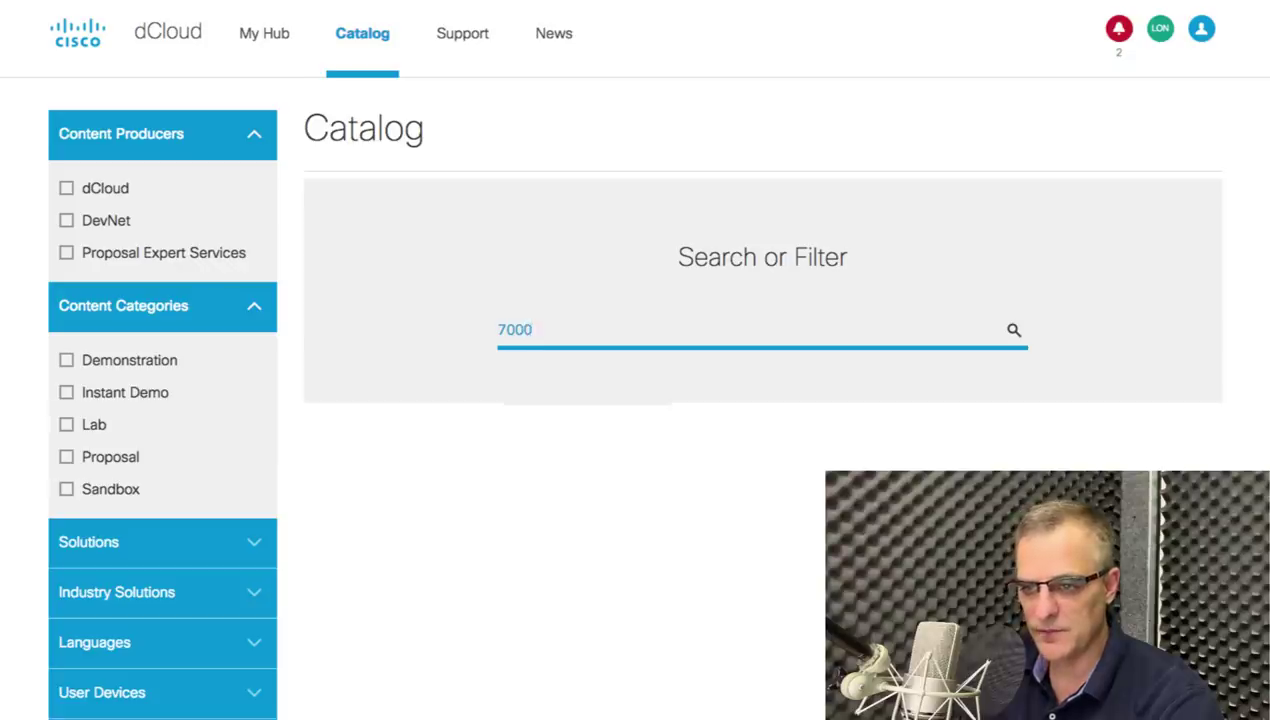
key(Return)
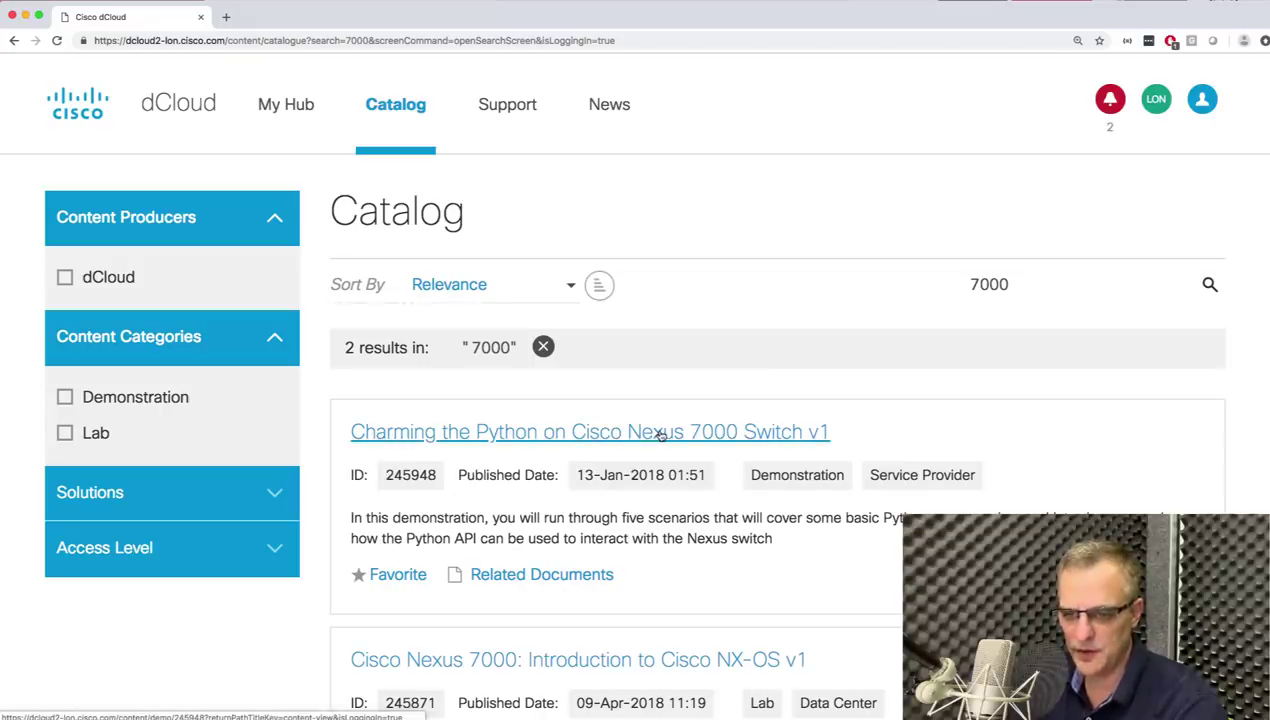
scroll(713, 431, down, 1)
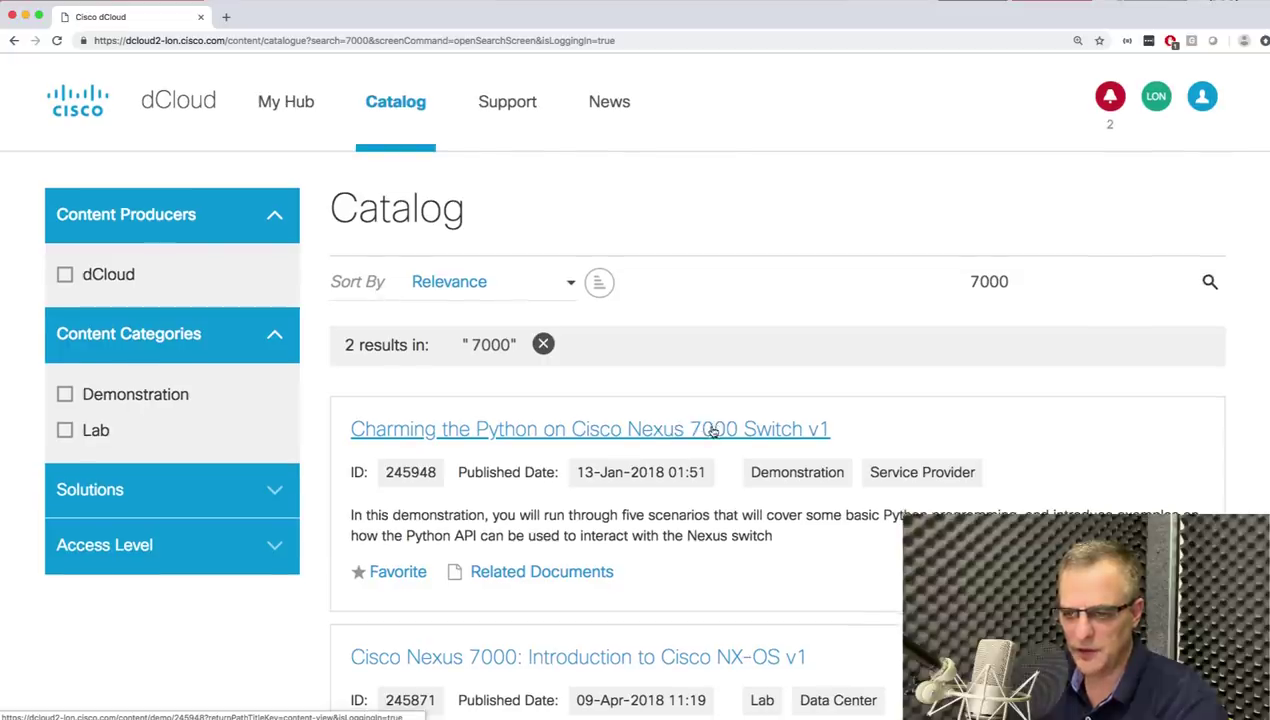
scroll(717, 430, down, 3)
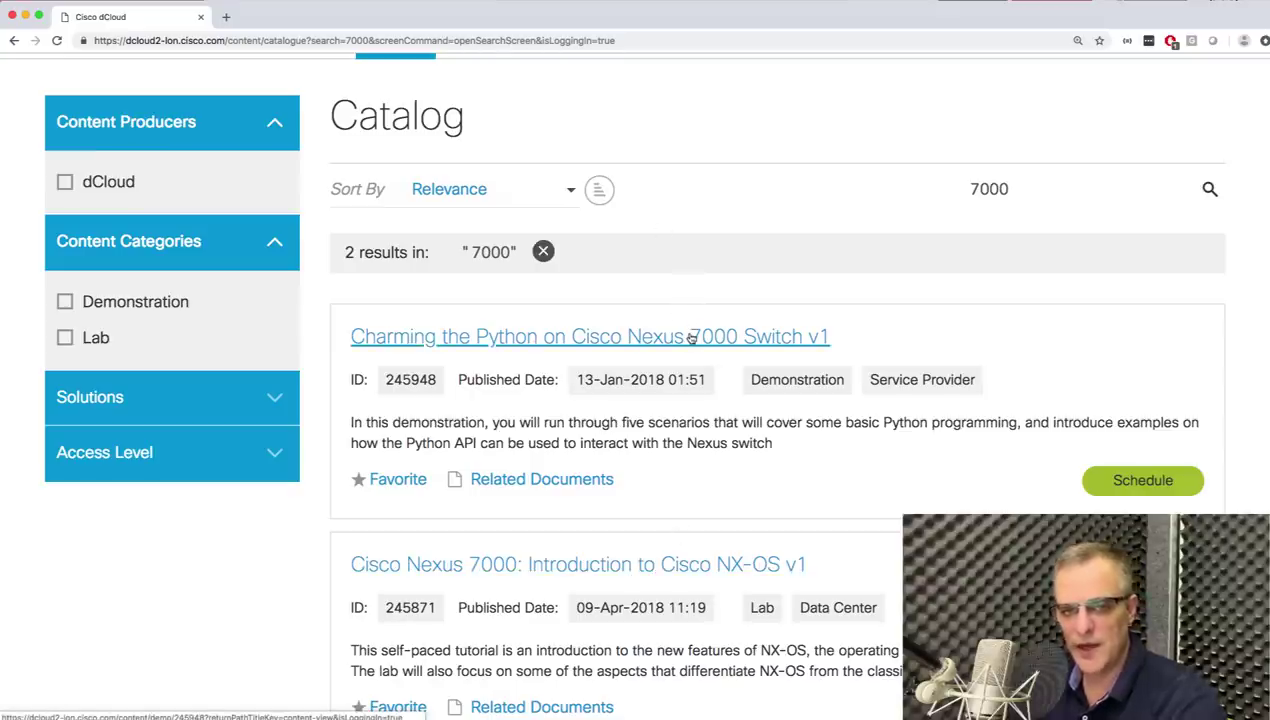
Open the Charming the Python on Cisco Nexus 7000 Switch v1 demo and start scheduling it.
click(690, 338)
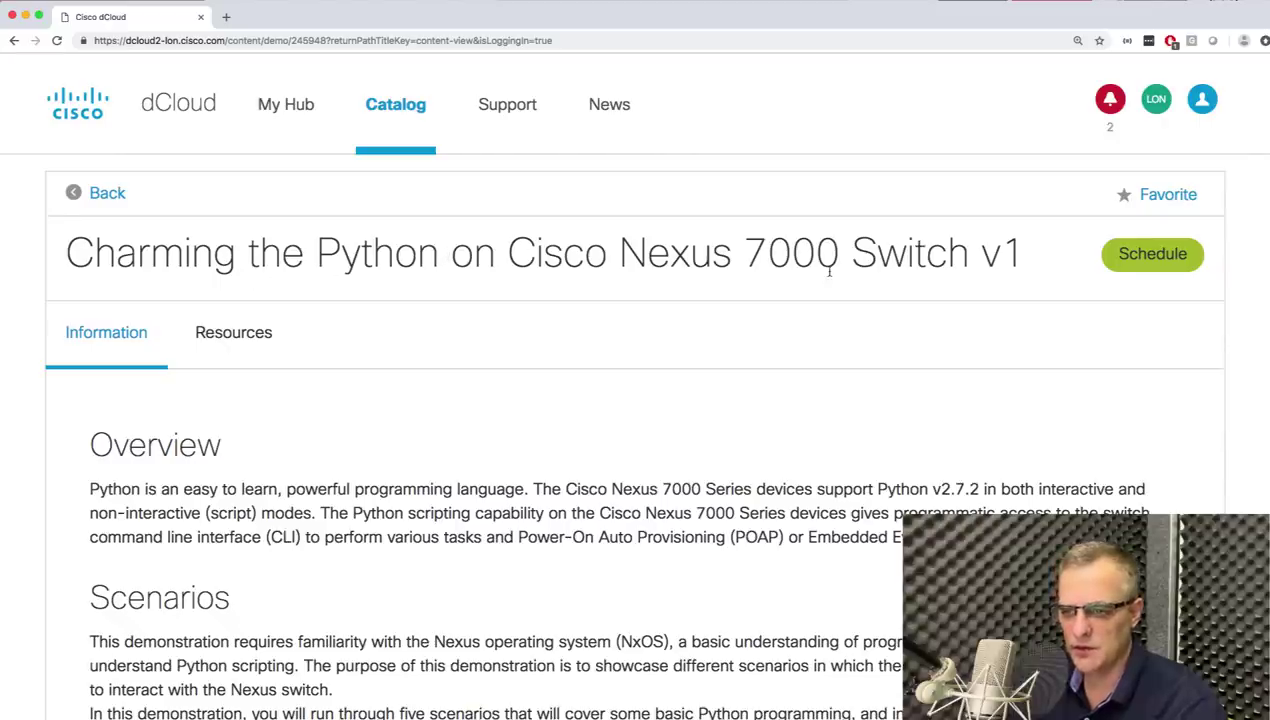
scroll(829, 272, down, 1)
click(1150, 246)
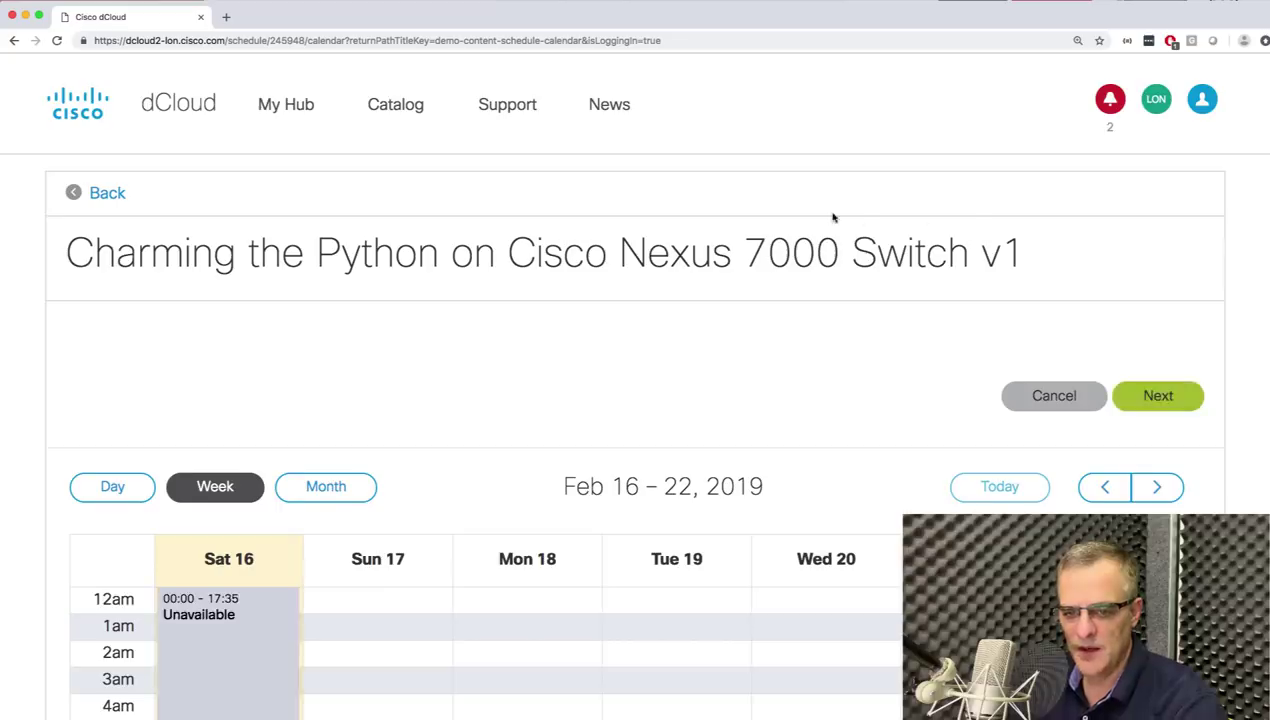
Reserve a 17:45–23:45 slot on Sat 16 and continue to the usage form.
scroll(828, 215, down, 5)
scroll(743, 210, down, 5)
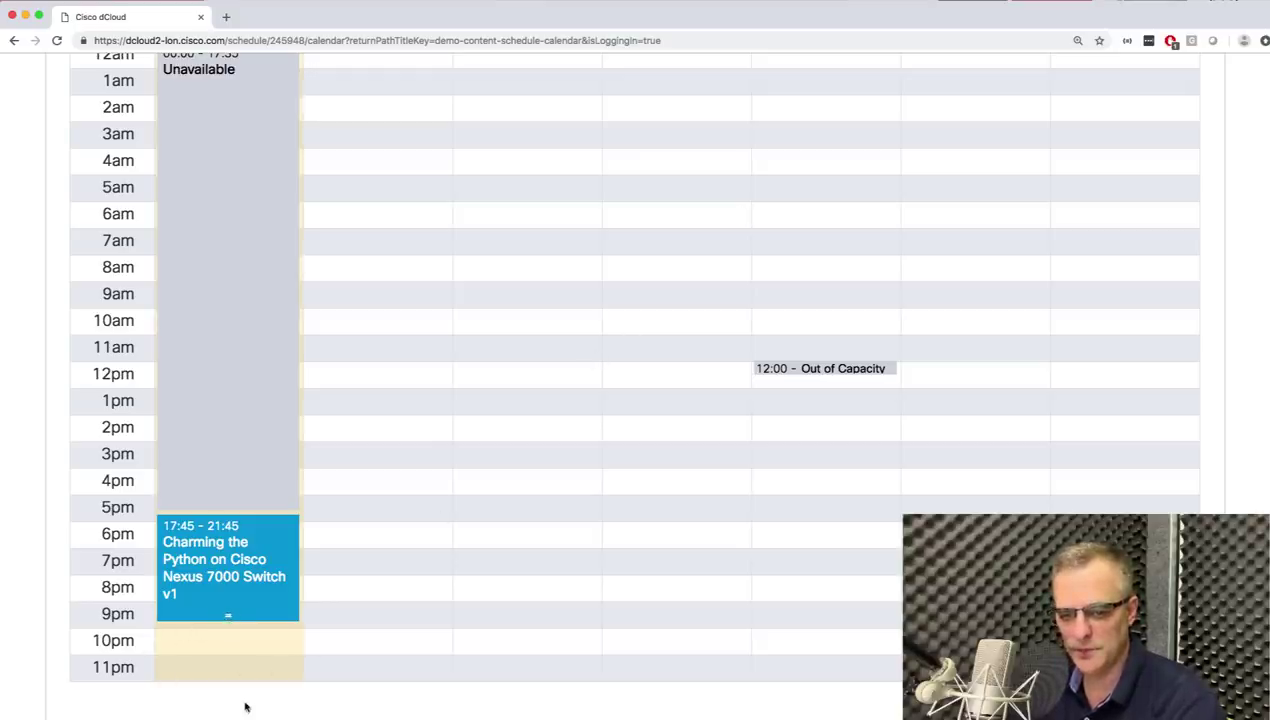
drag(245, 707, 239, 681)
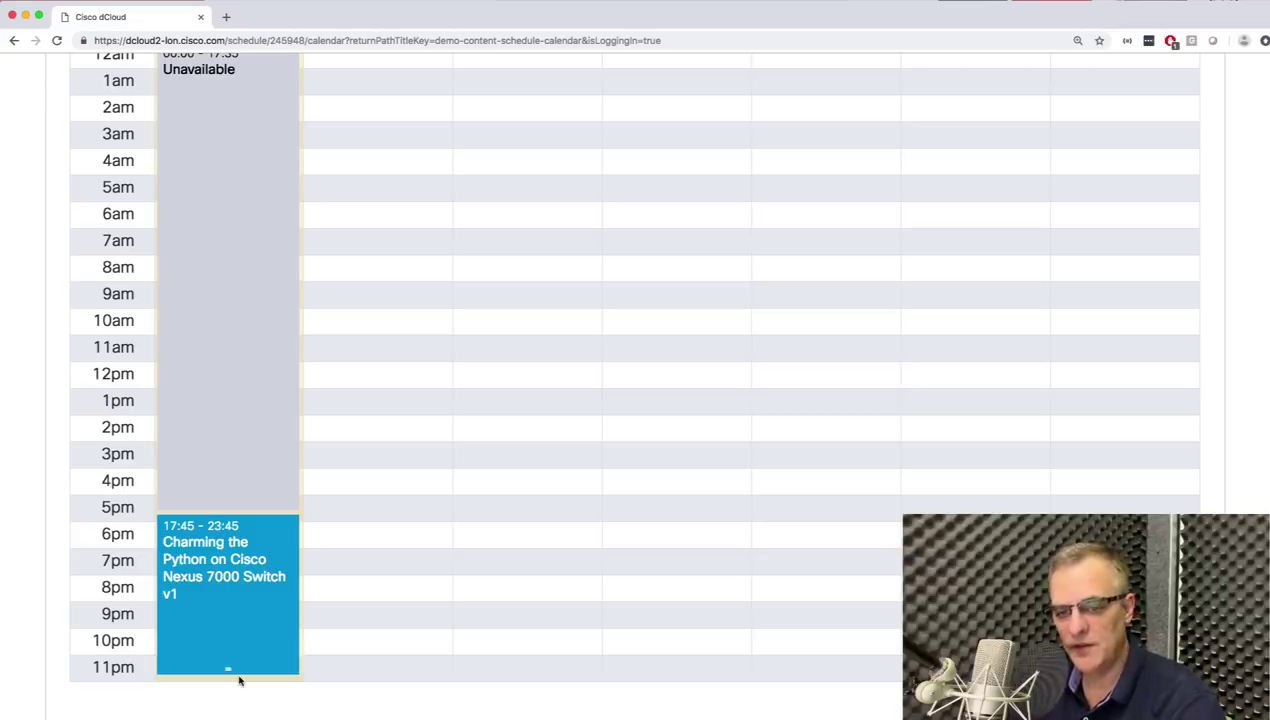
mouse_move(229, 671)
mouse_down()
mouse_move(232, 612)
mouse_move(251, 683)
mouse_up()
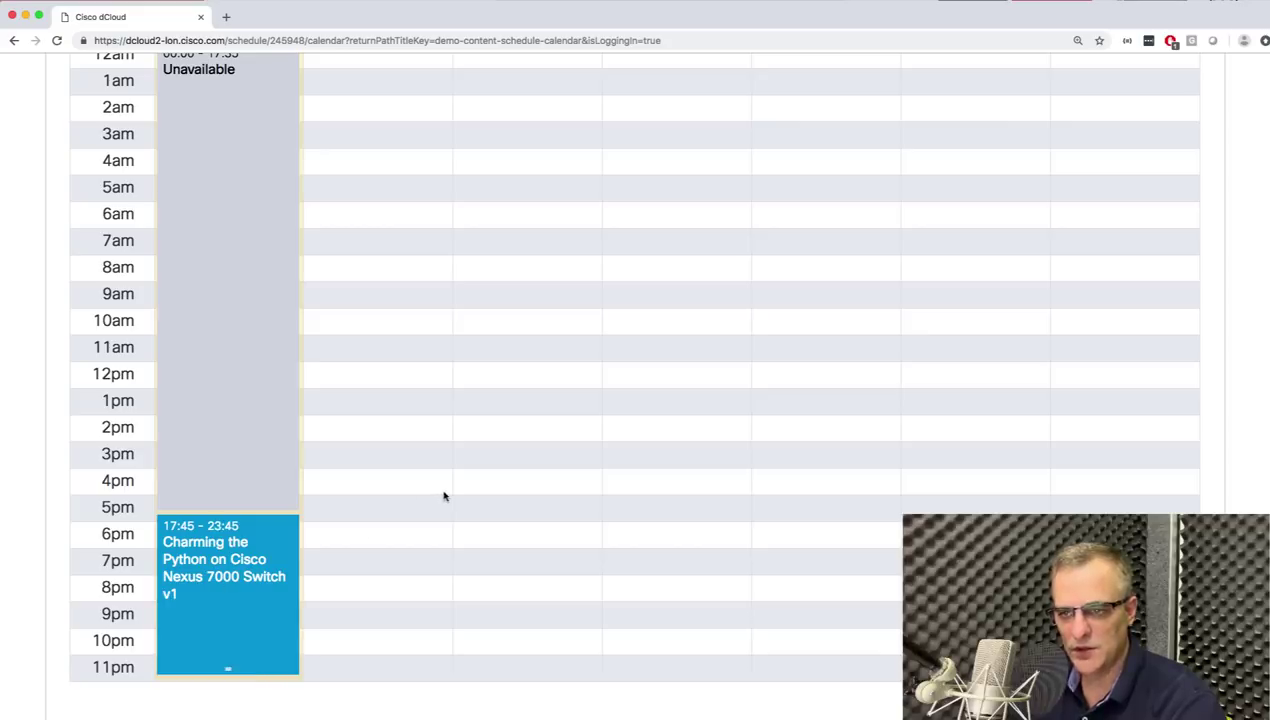
scroll(445, 496, up, 5)
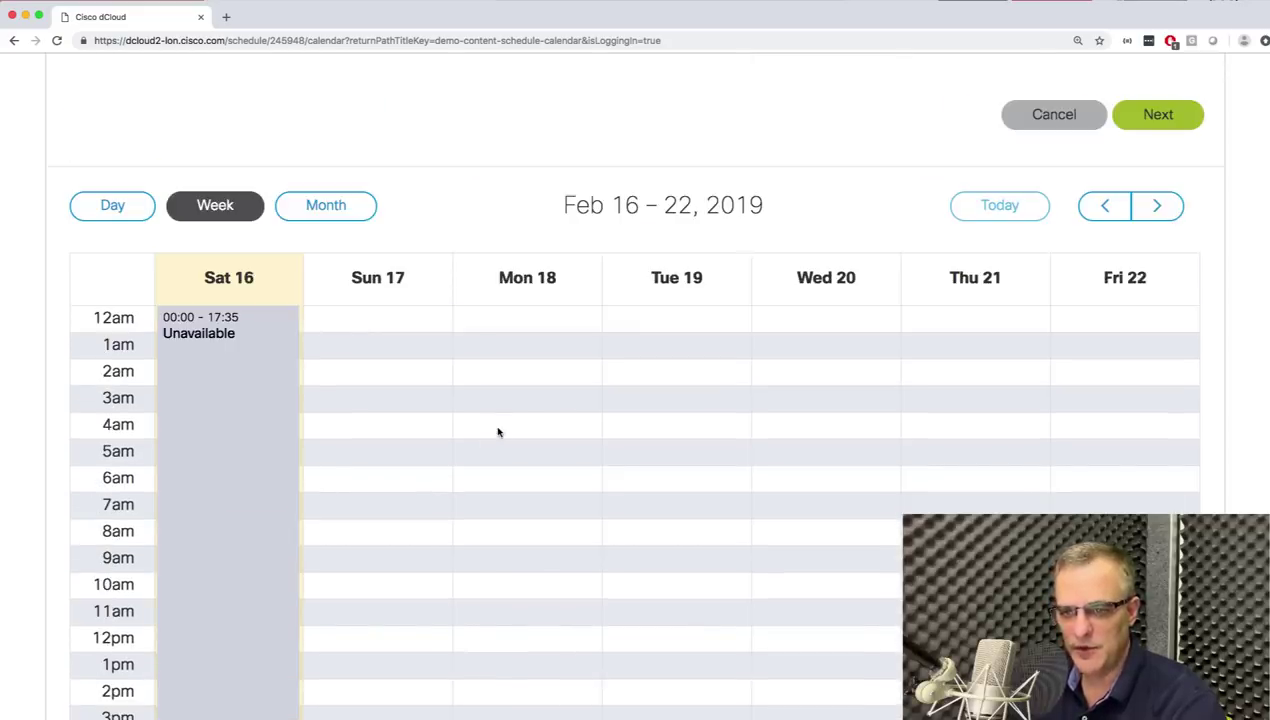
click(1180, 119)
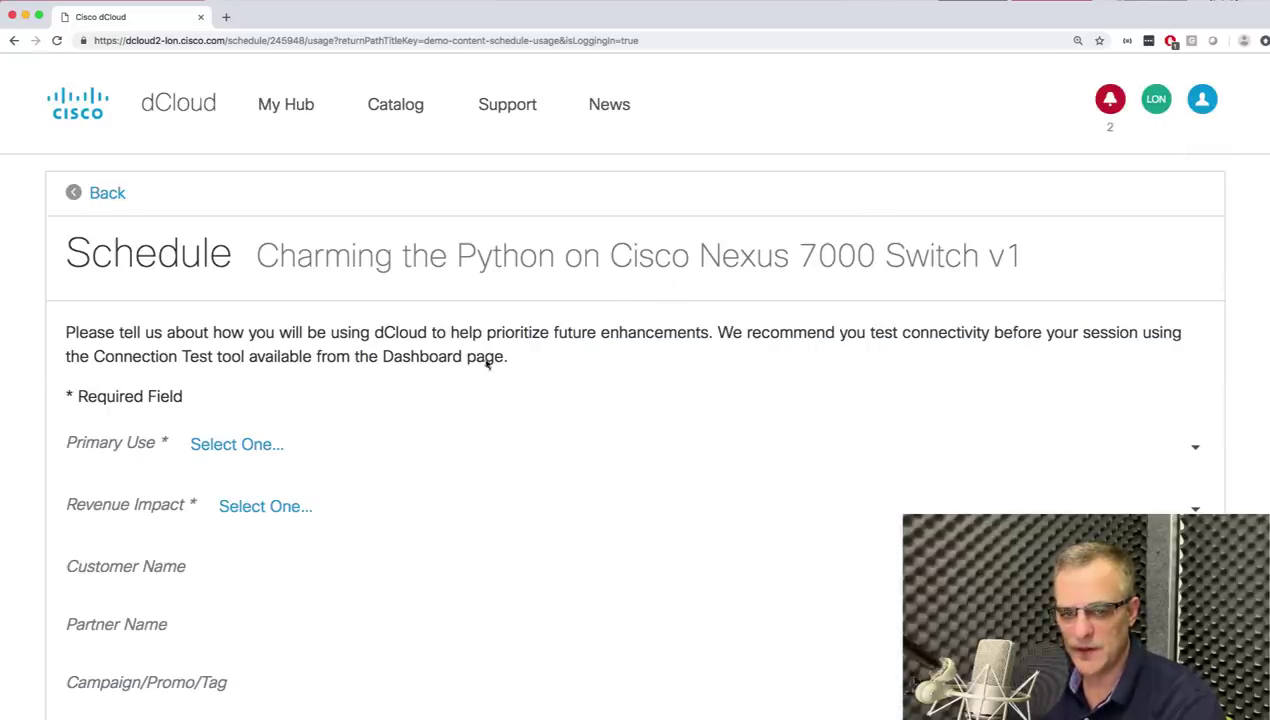
Set Primary Use to Training - Cisco and Revenue Impact to Not Applicable, then schedule the session.
click(237, 446)
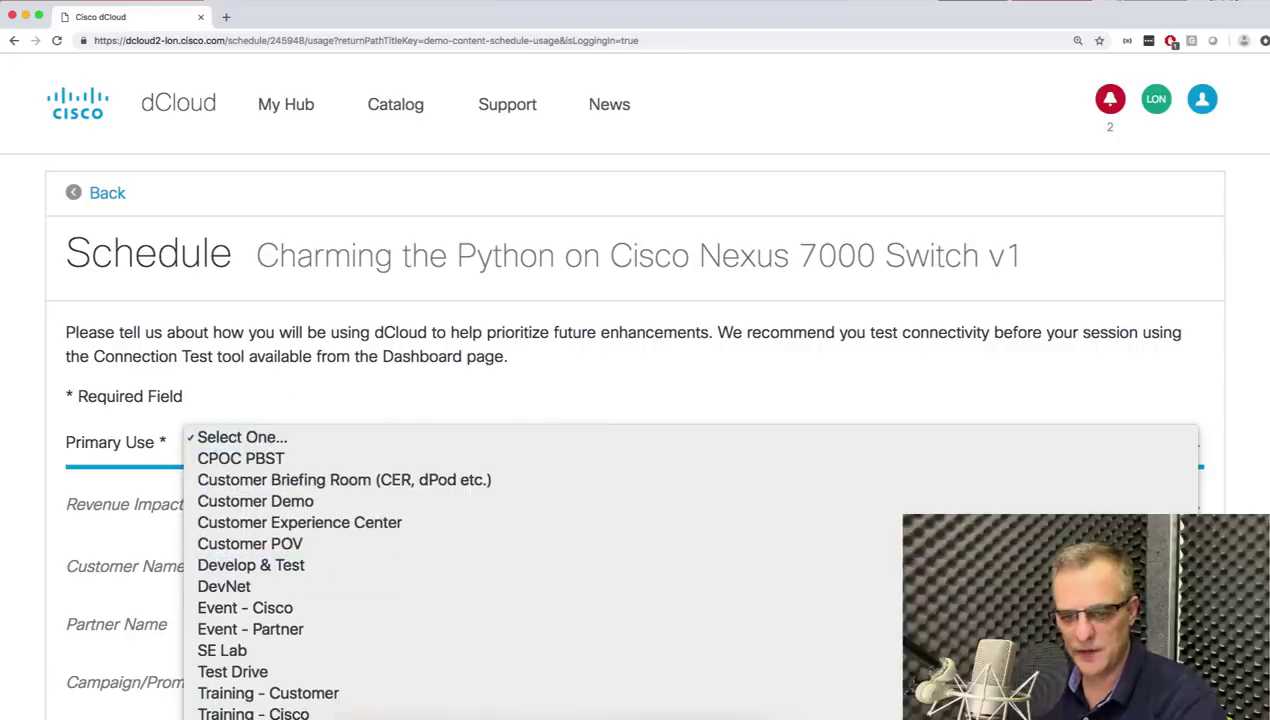
click(316, 716)
click(251, 505)
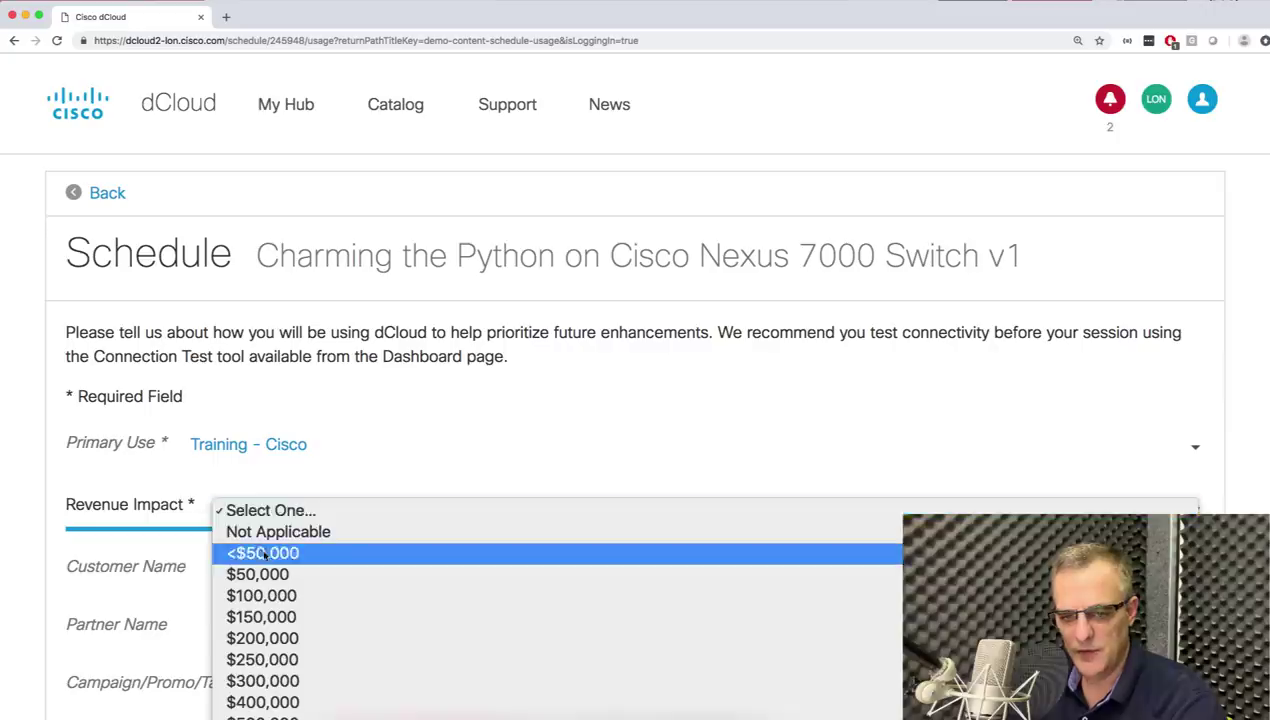
click(268, 540)
scroll(414, 488, down, 5)
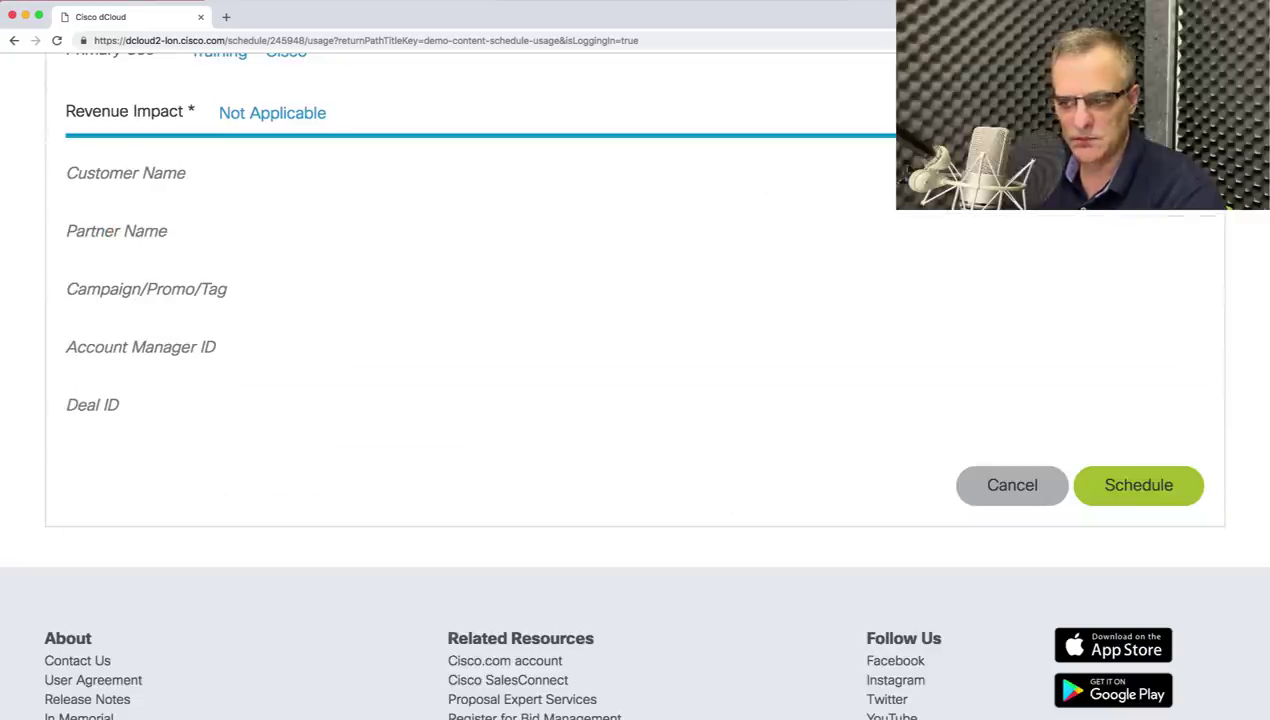
click(1171, 486)
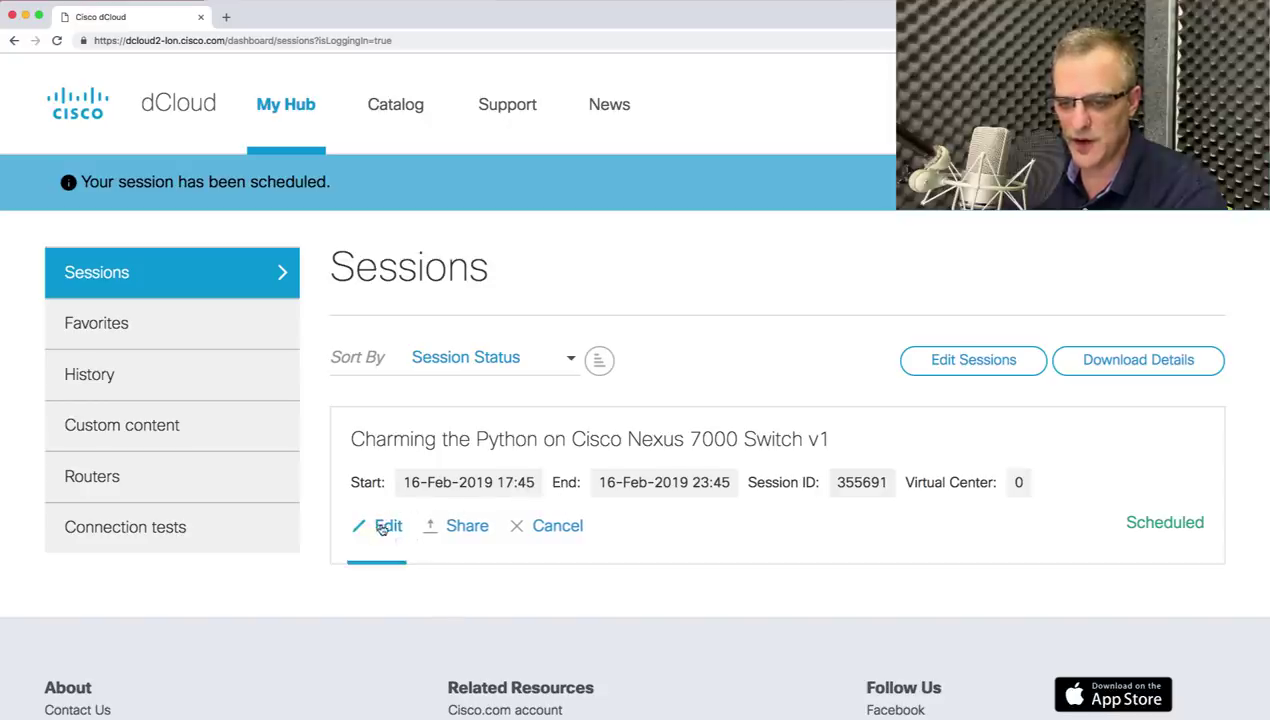
Move the session's start time to now (17:37) and refresh until its status shows Starting.
click(380, 527)
scroll(575, 454, down, 3)
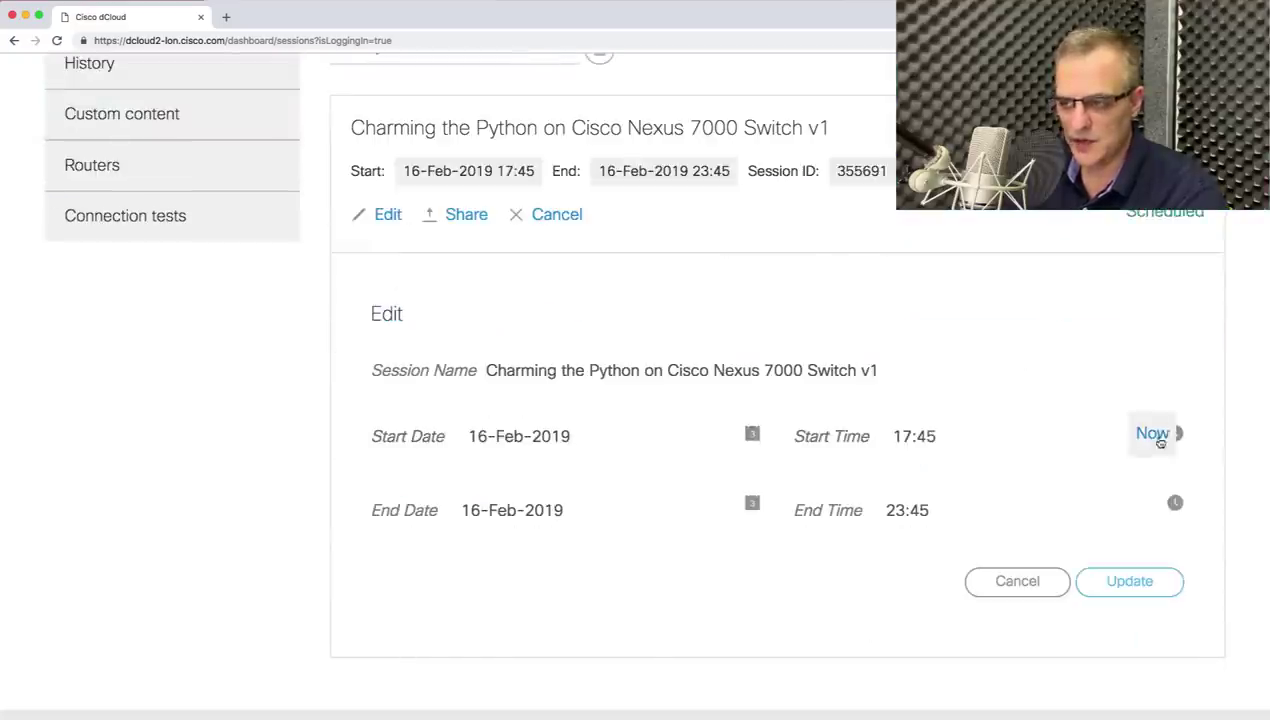
click(1157, 440)
click(1118, 586)
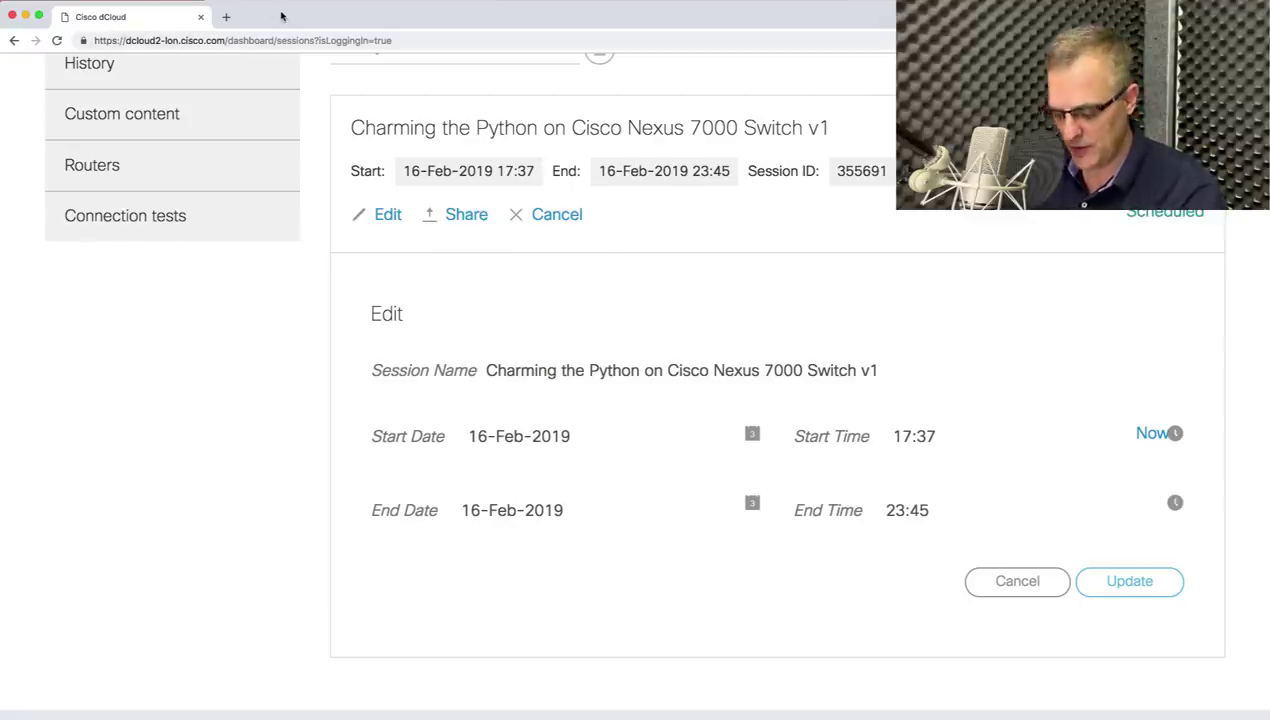
key(super+r)
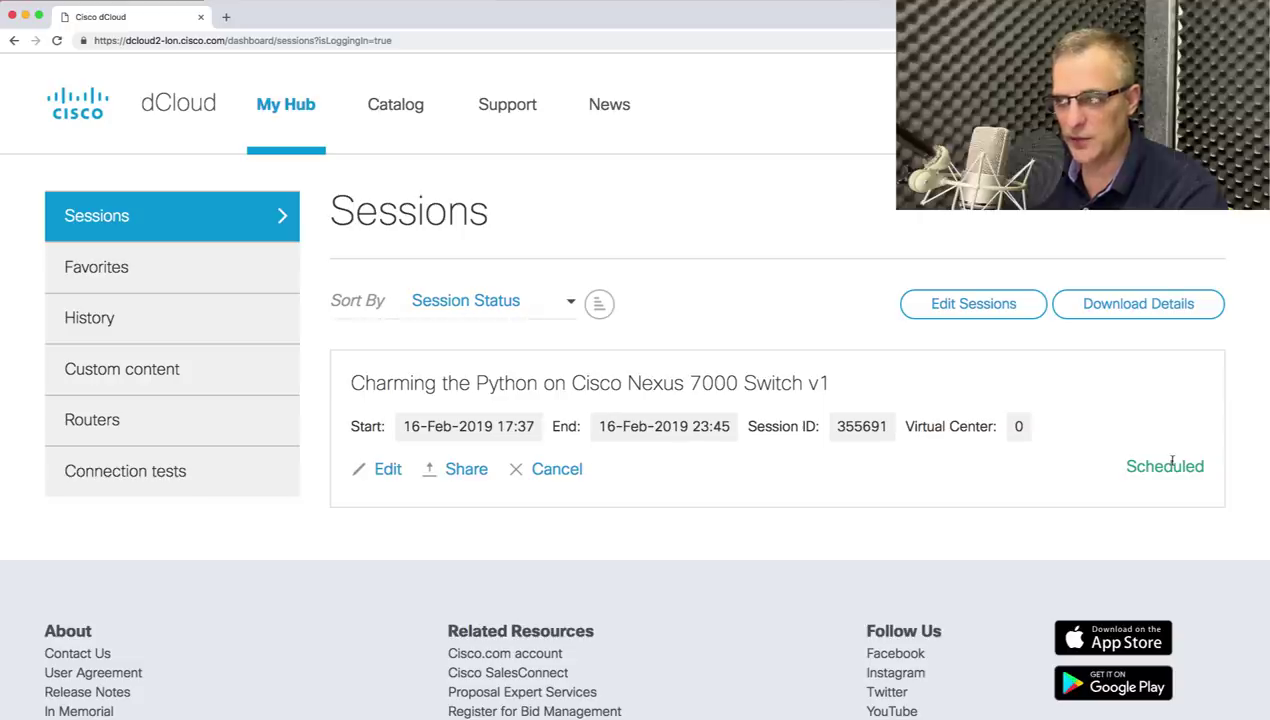
key(super+r)
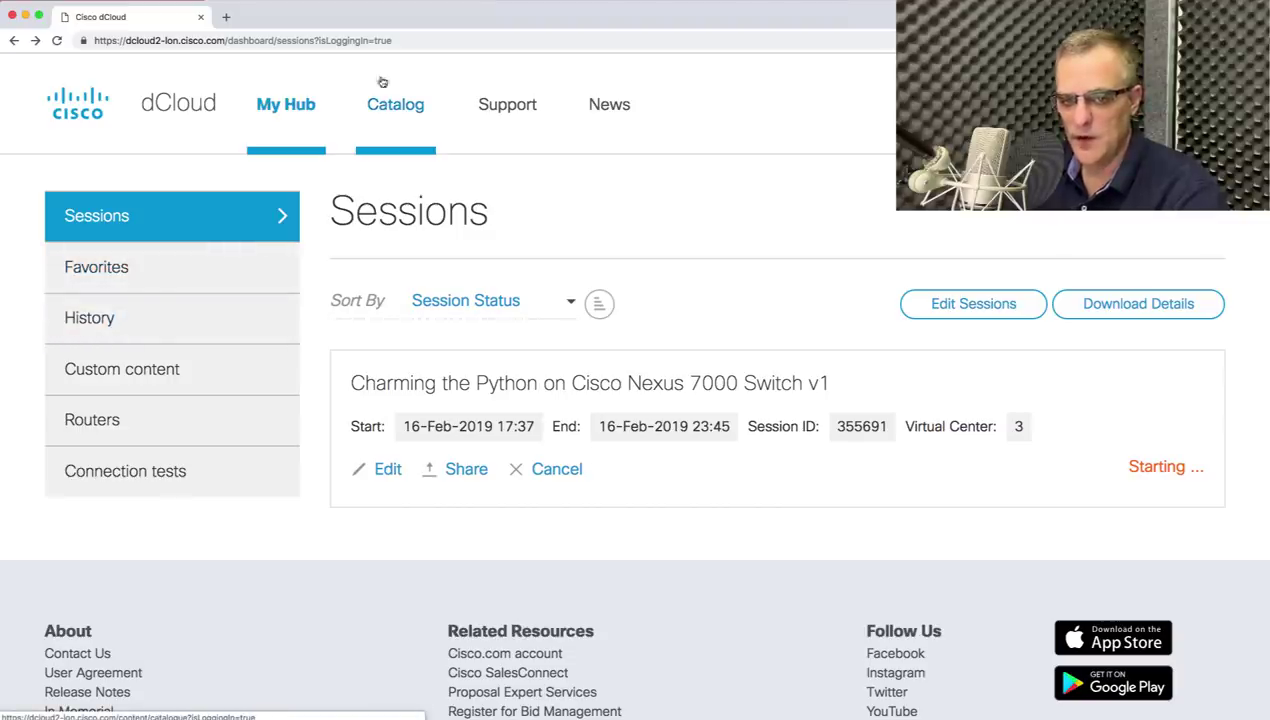
In the Catalog, try the DevNet and Proposal Expert Services producer filters, then clear all filters.
click(392, 110)
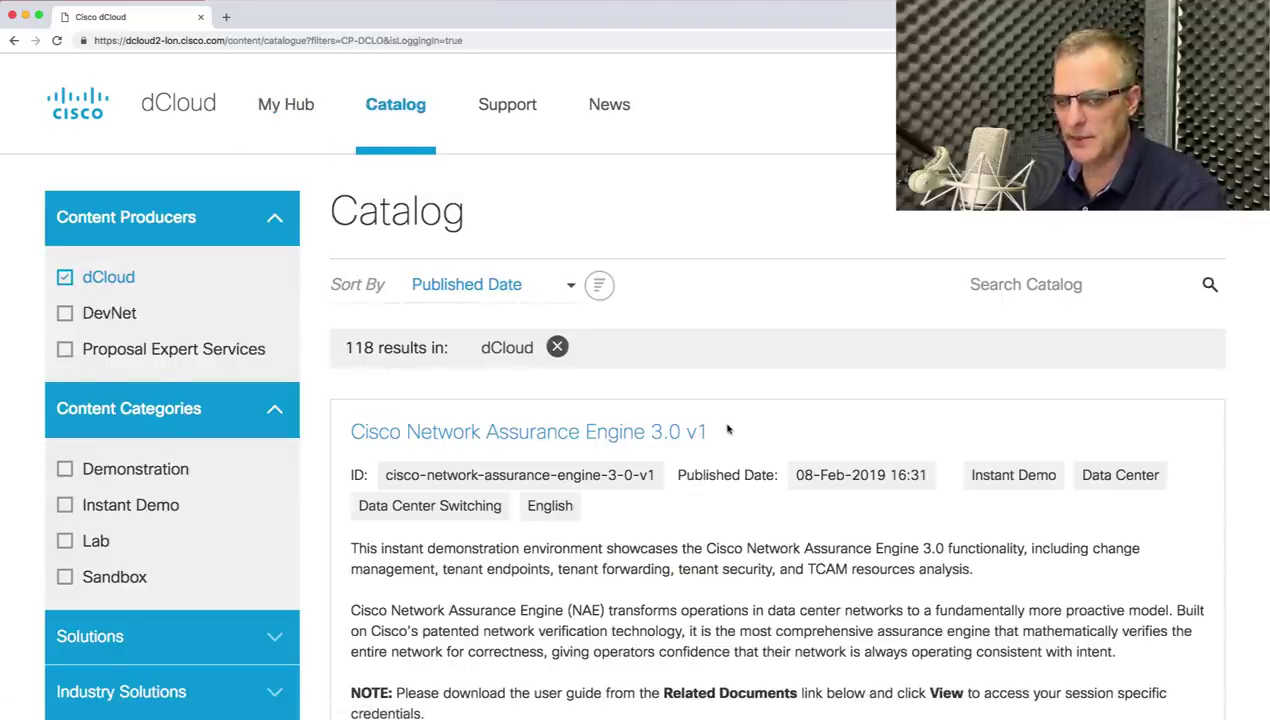
scroll(727, 427, down, 1)
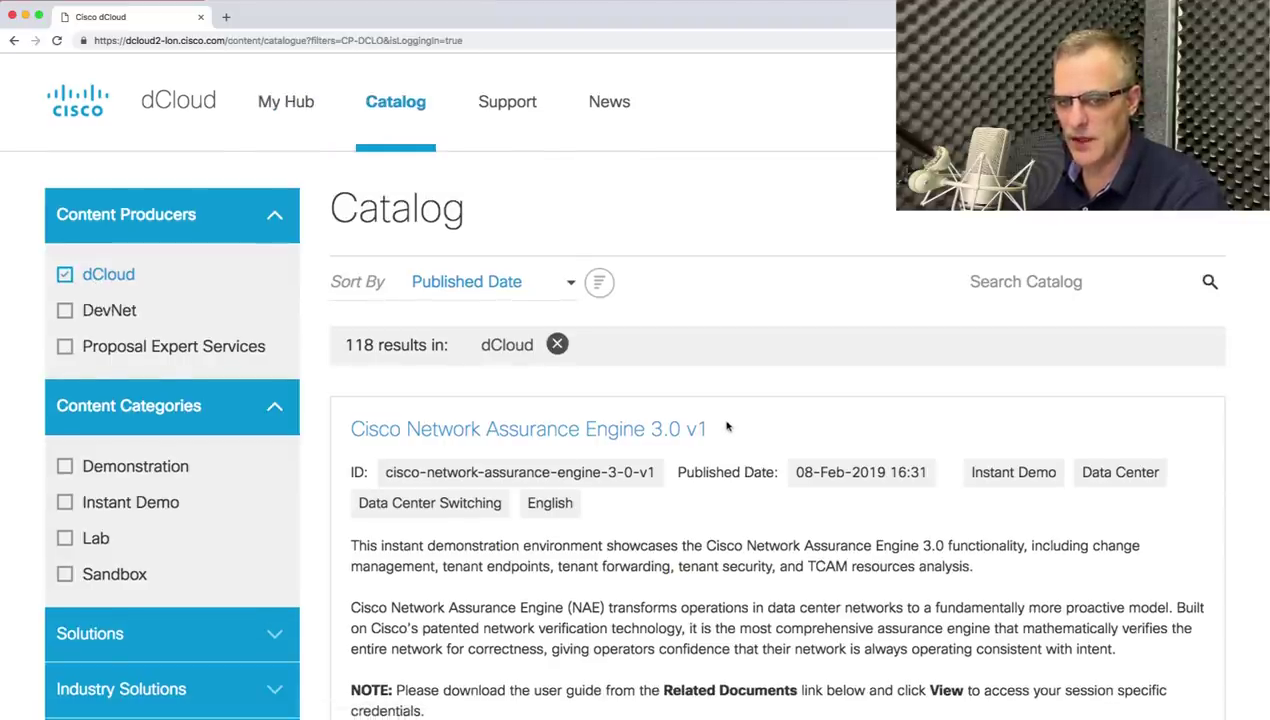
click(108, 311)
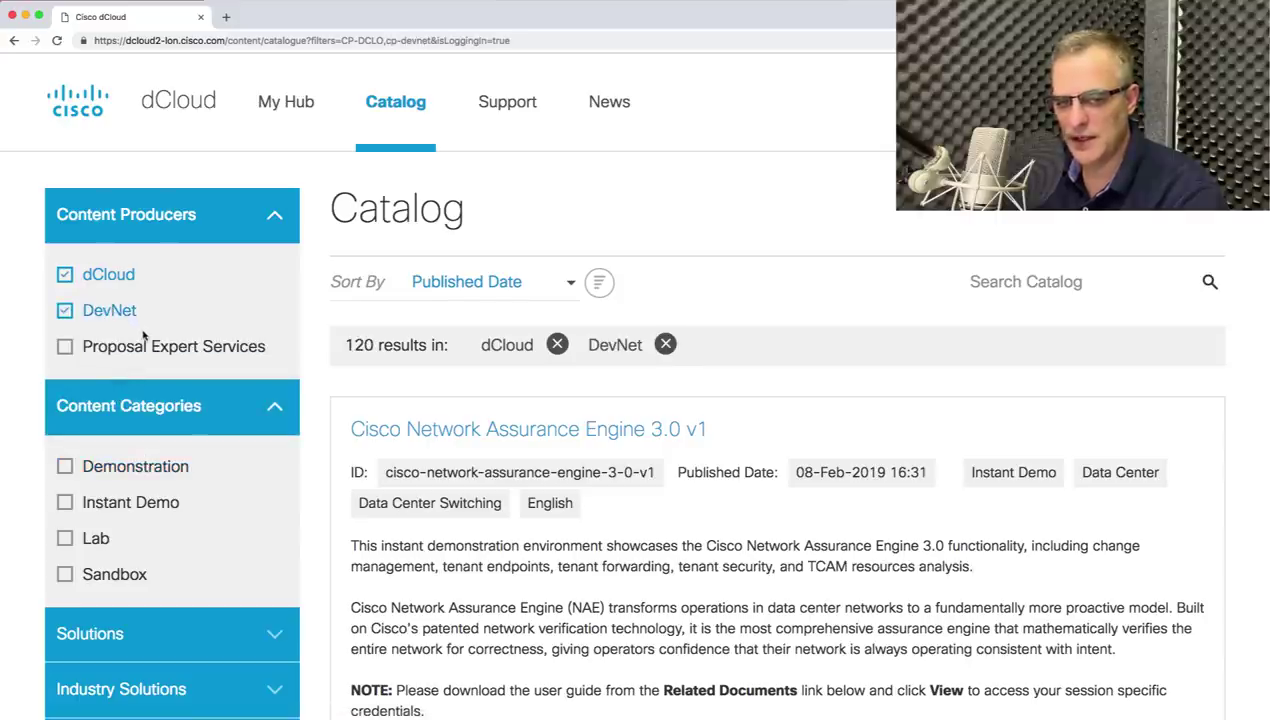
click(125, 352)
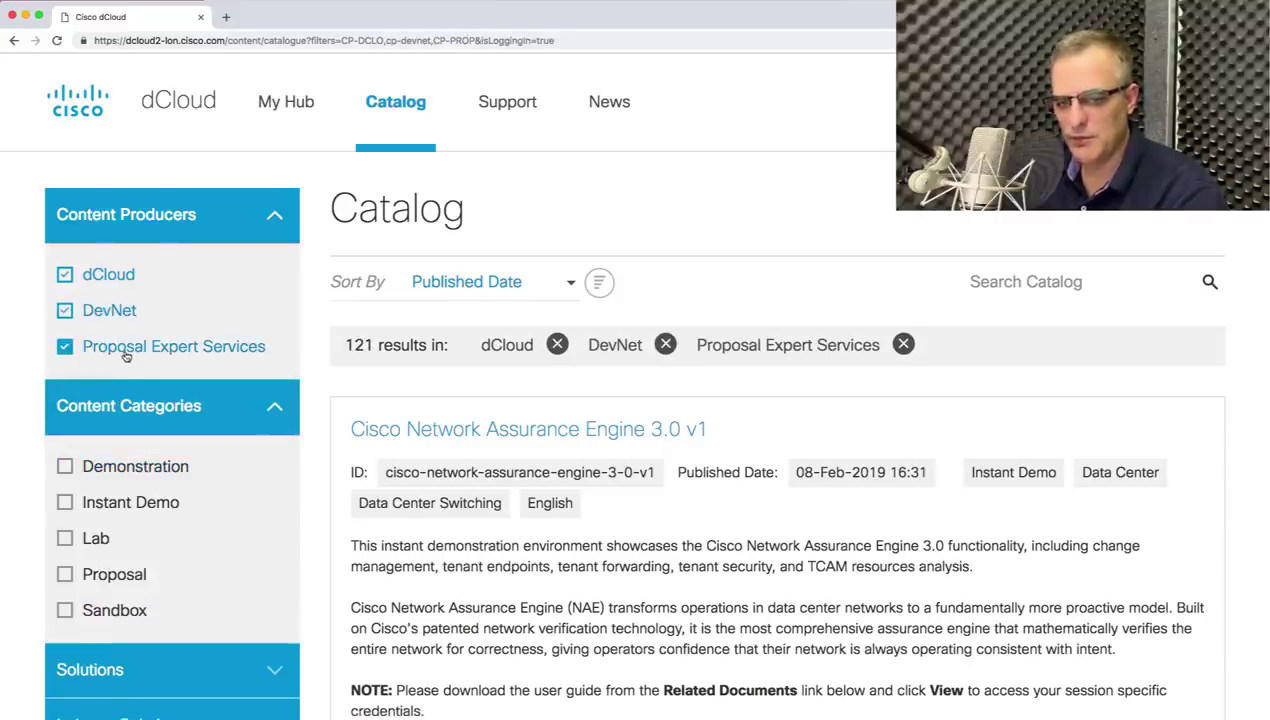
click(558, 344)
click(536, 344)
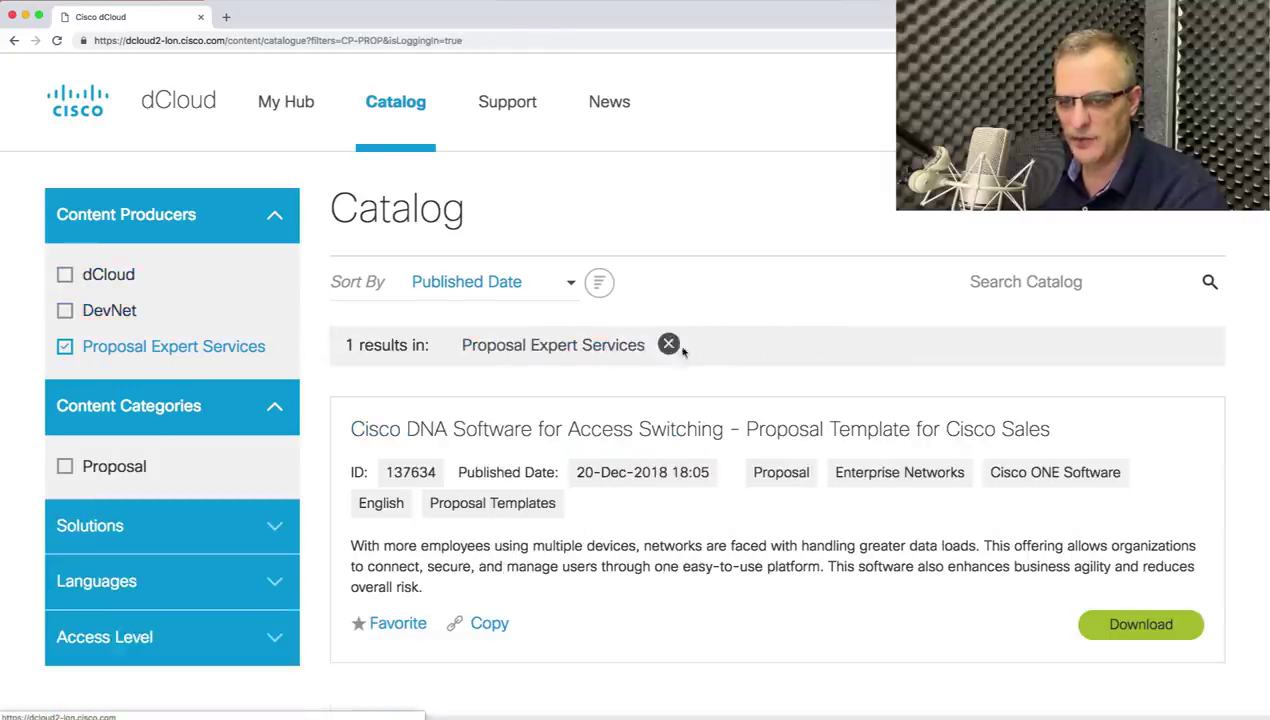
click(668, 344)
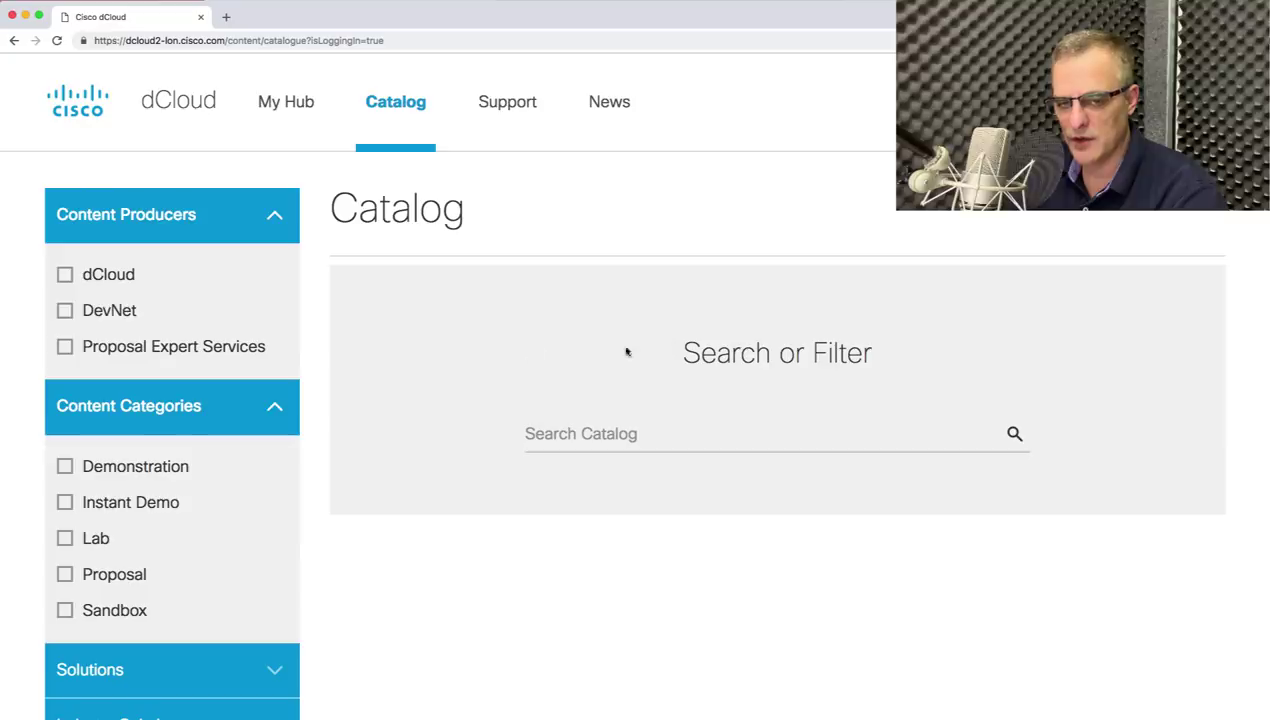
Filter the catalog to the dCloud and DevNet producers and scroll the 120 results.
click(64, 274)
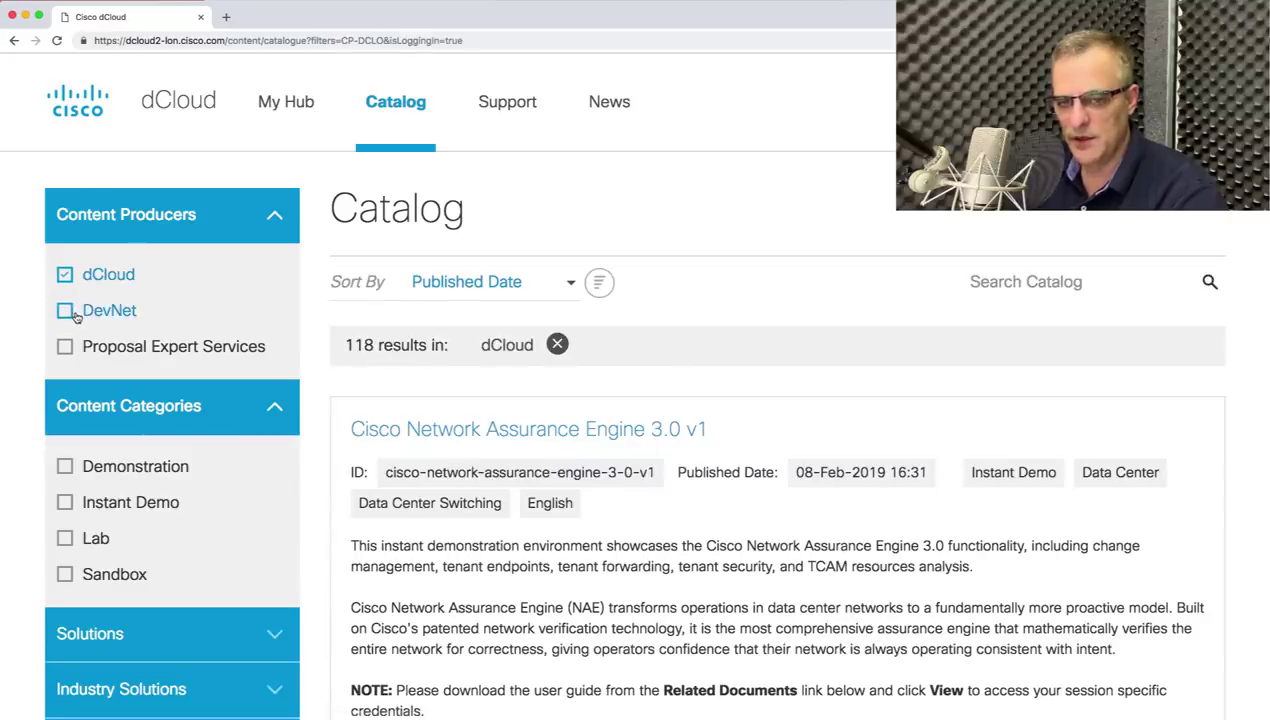
click(75, 314)
scroll(497, 350, down, 5)
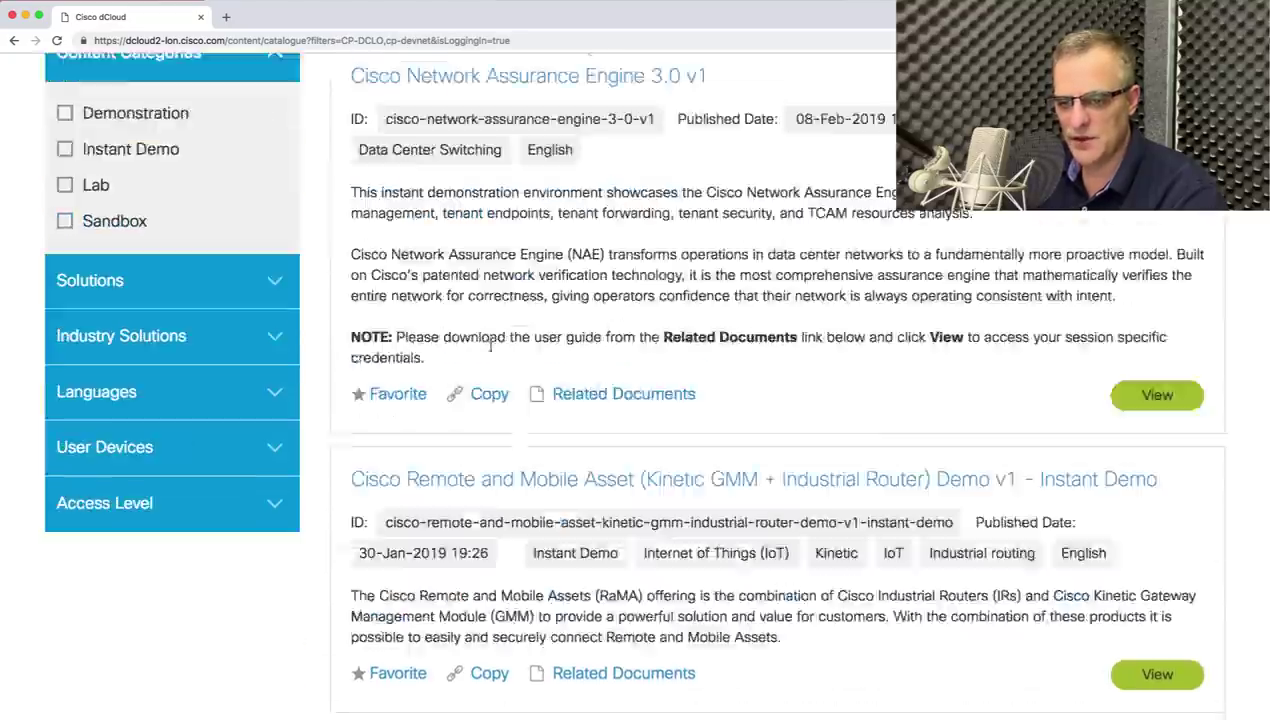
scroll(491, 346, down, 10)
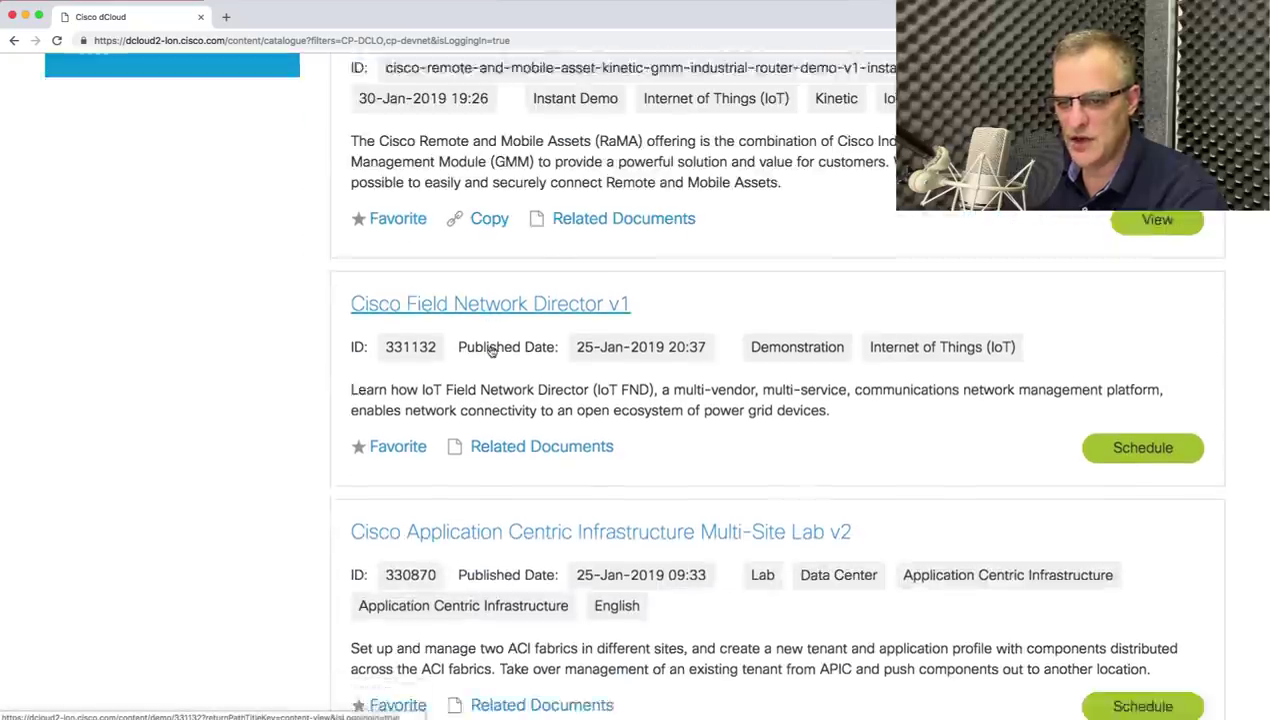
scroll(491, 349, down, 20)
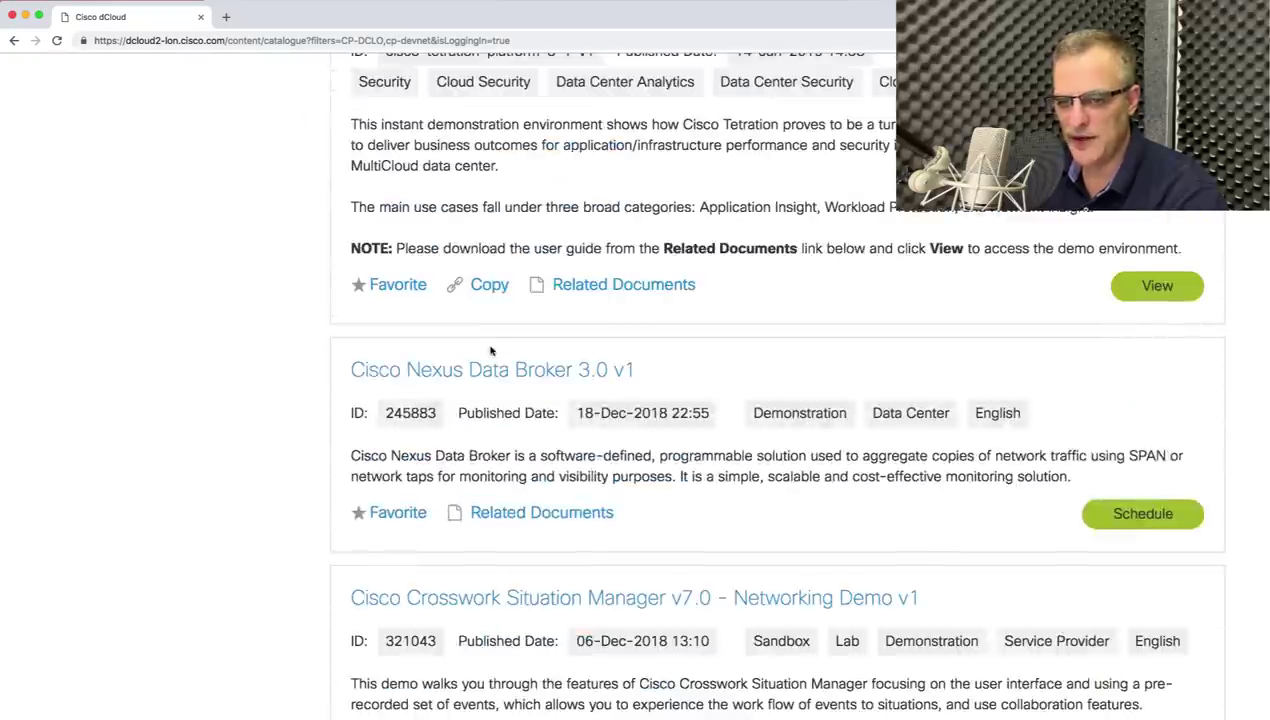
scroll(491, 350, down, 18)
scroll(485, 348, up, 20)
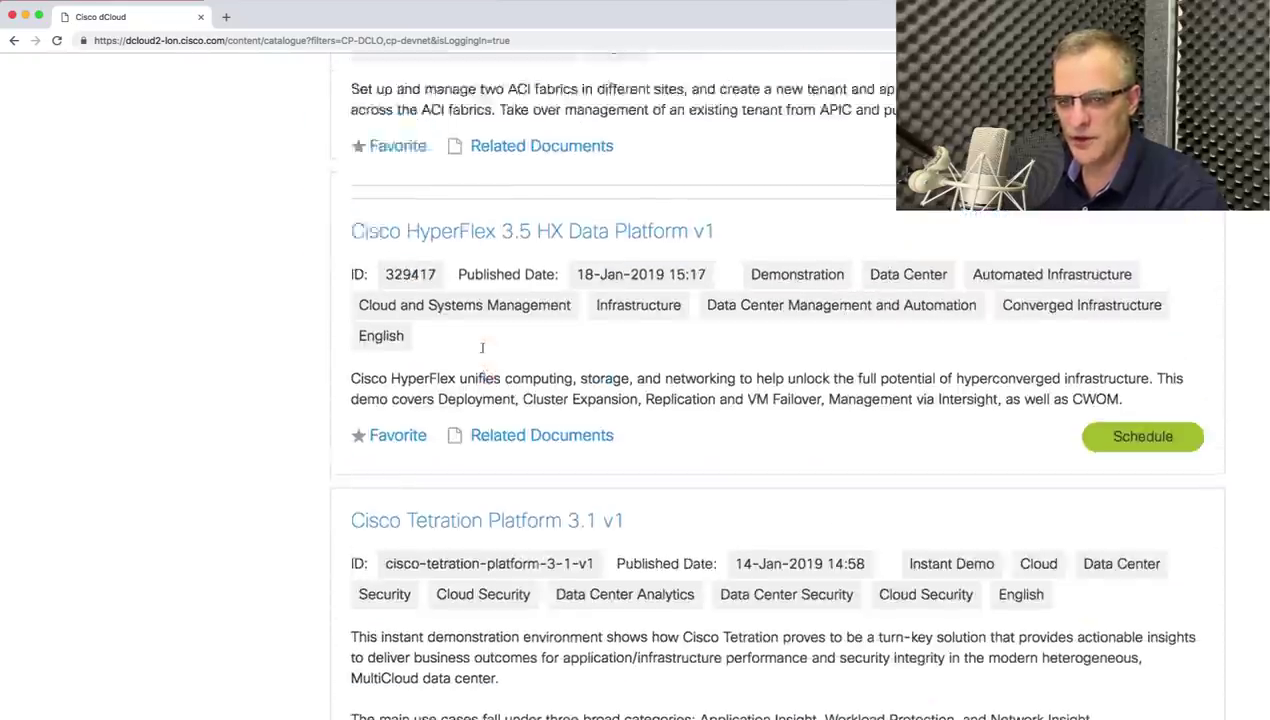
Search the catalog for virl and browse the 41 results, led by OpenDaylight Helium SR3.
scroll(482, 347, up, 20)
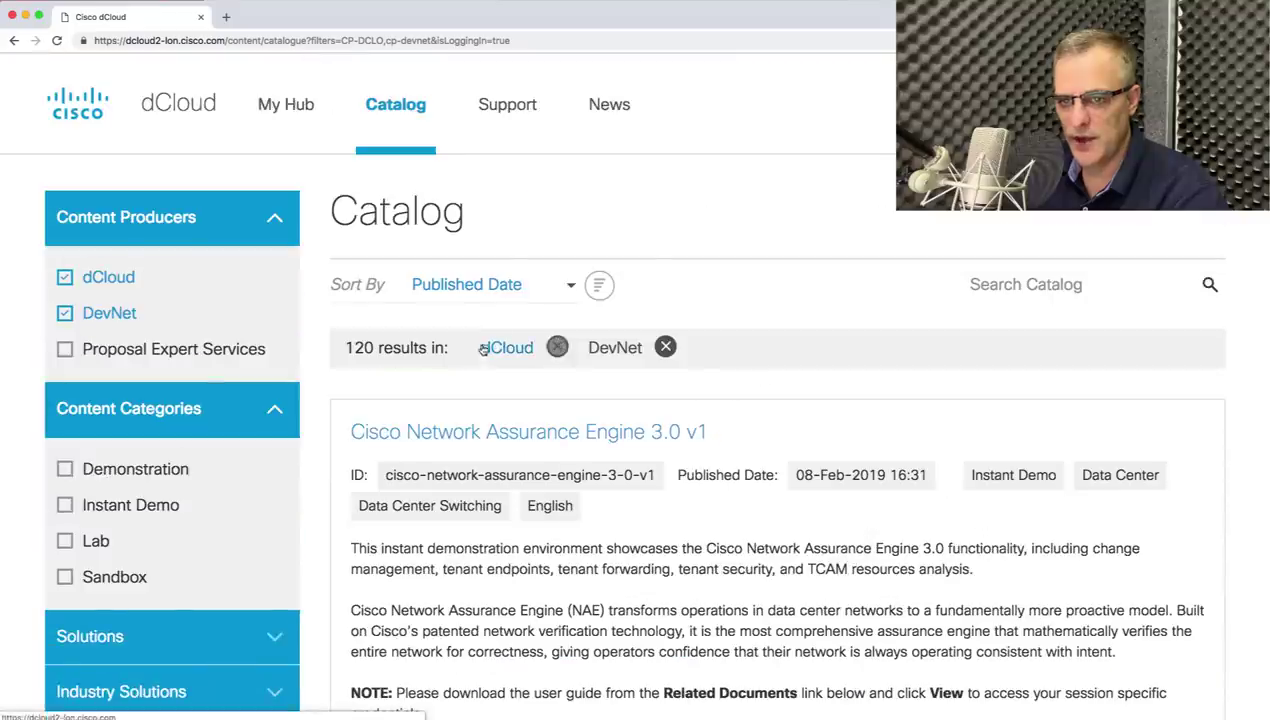
click(997, 285)
text(virl)
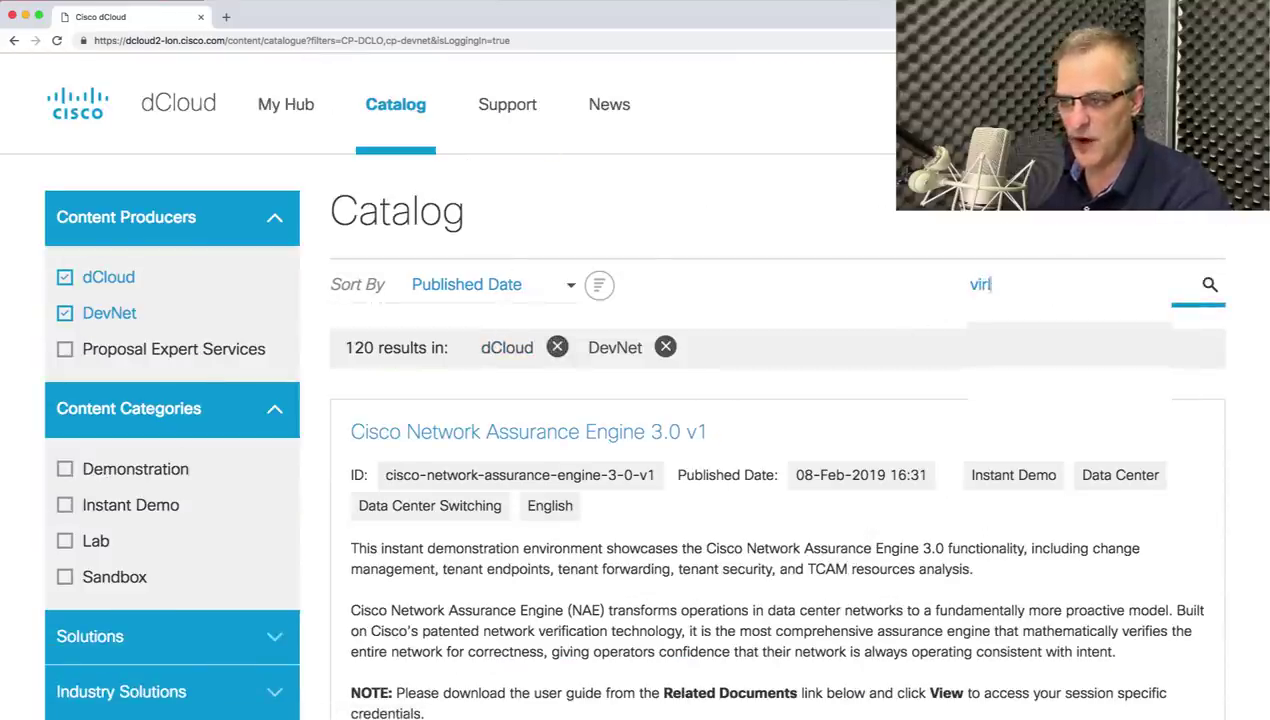
key(Return)
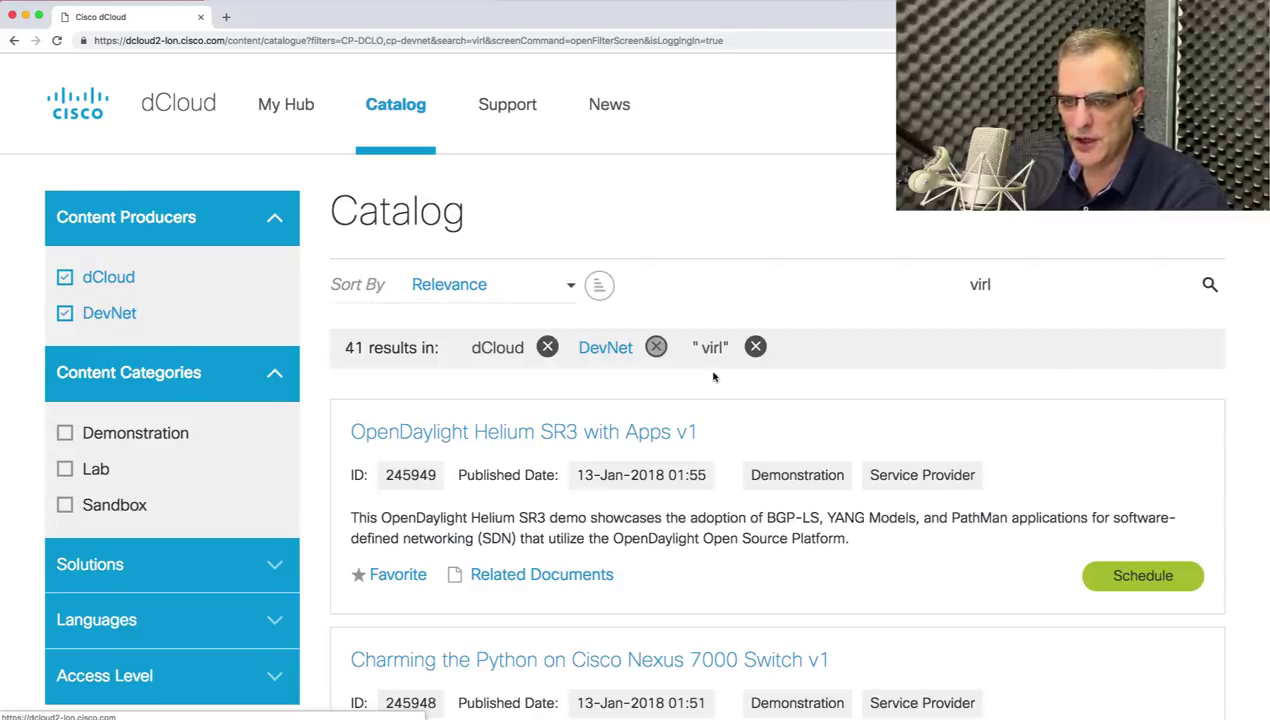
scroll(713, 376, down, 3)
scroll(710, 370, up, 1)
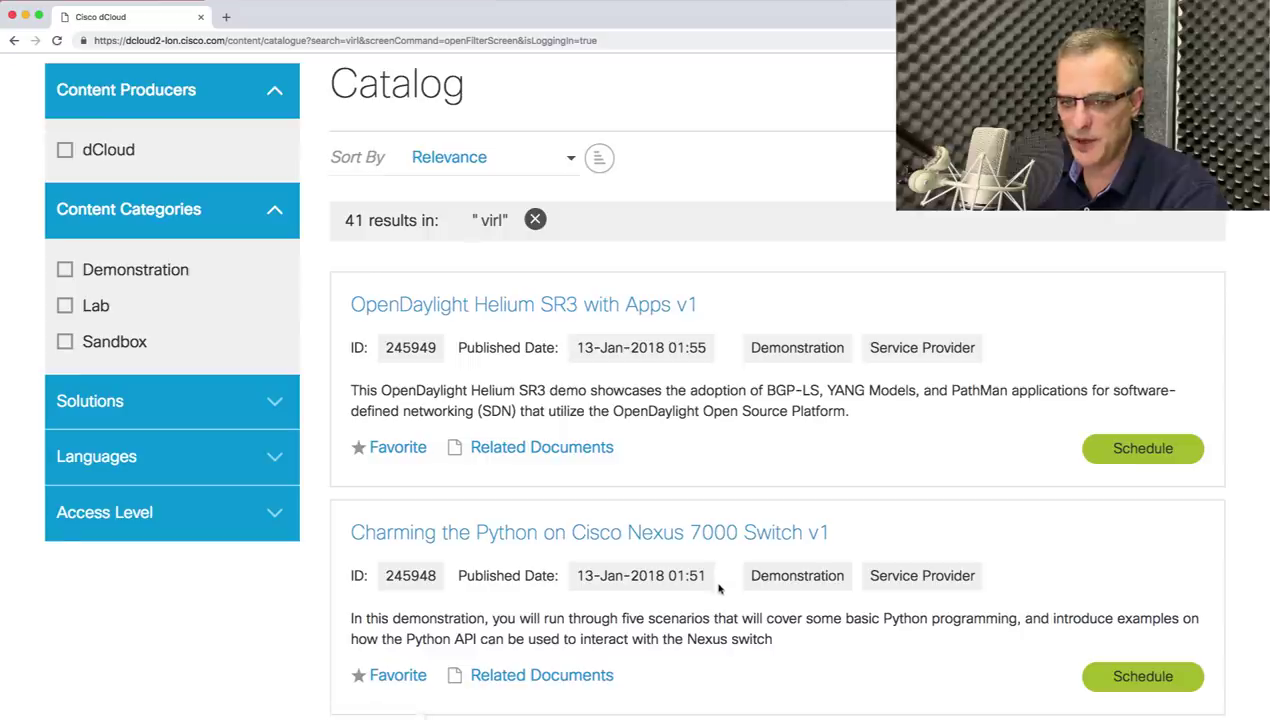
scroll(997, 351, up, 2)
scroll(997, 351, down, 5)
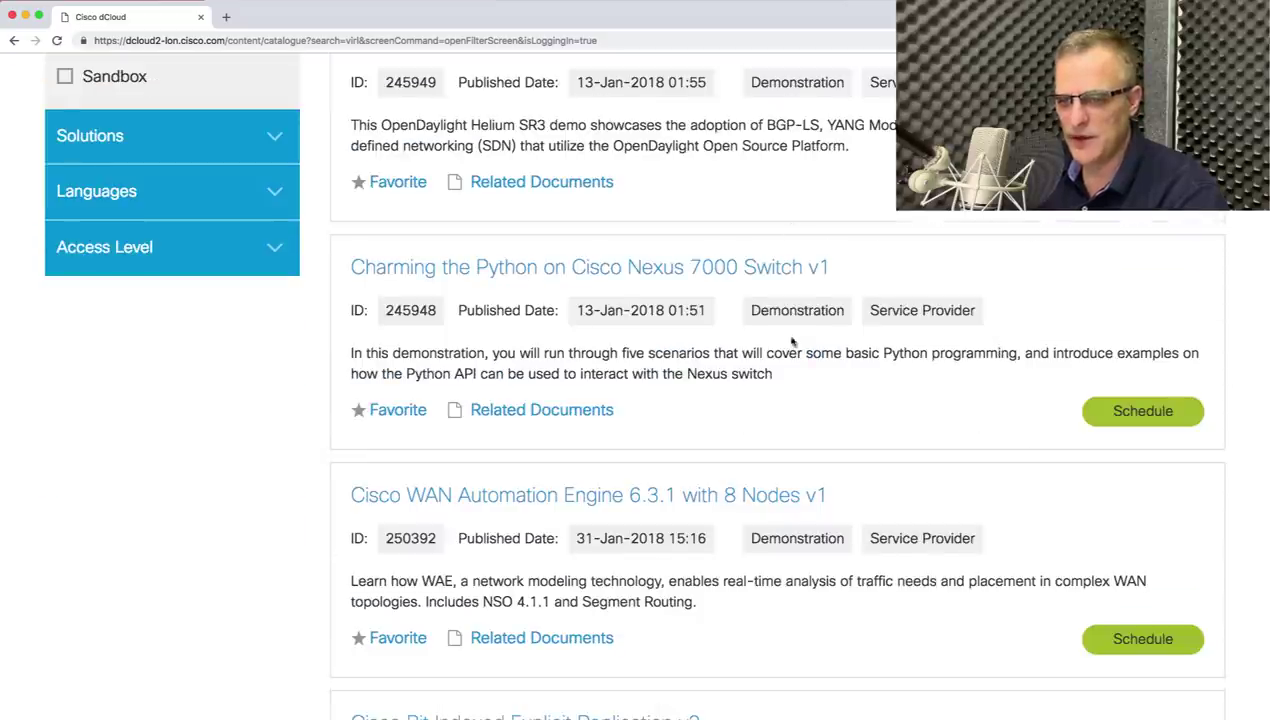
scroll(772, 356, up, 5)
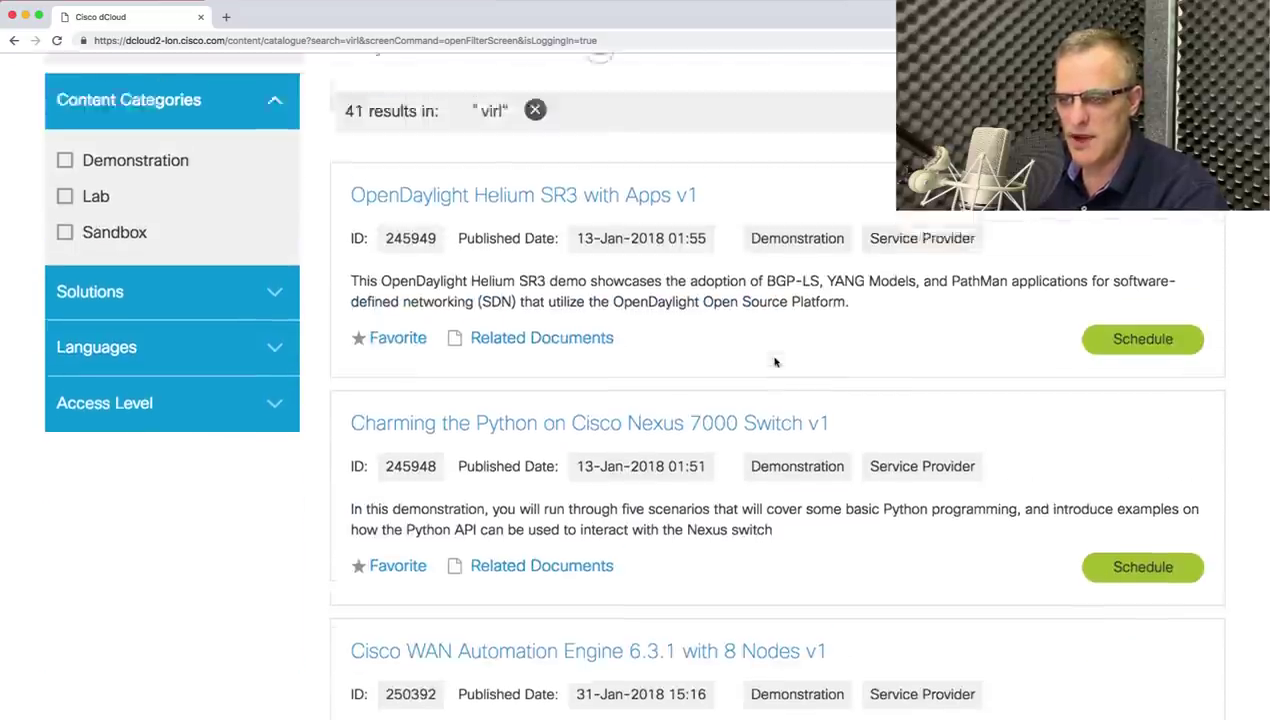
scroll(620, 570, down, 2)
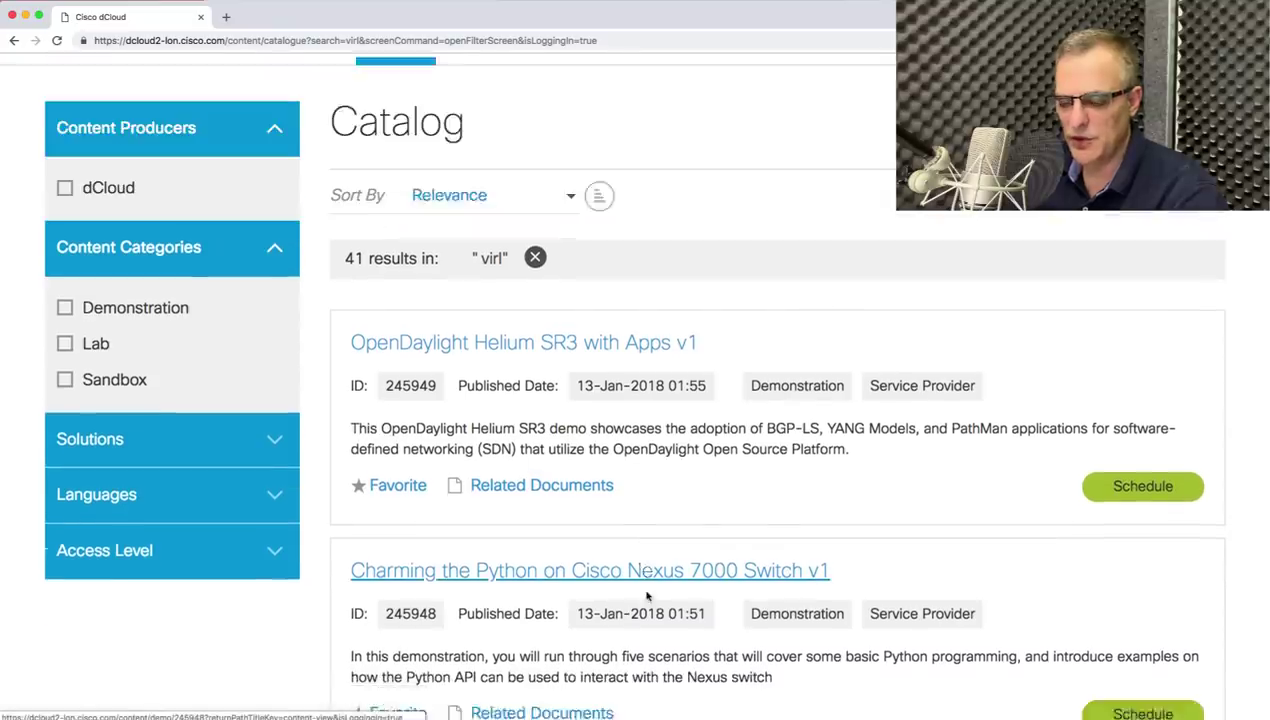
scroll(665, 500, down, 5)
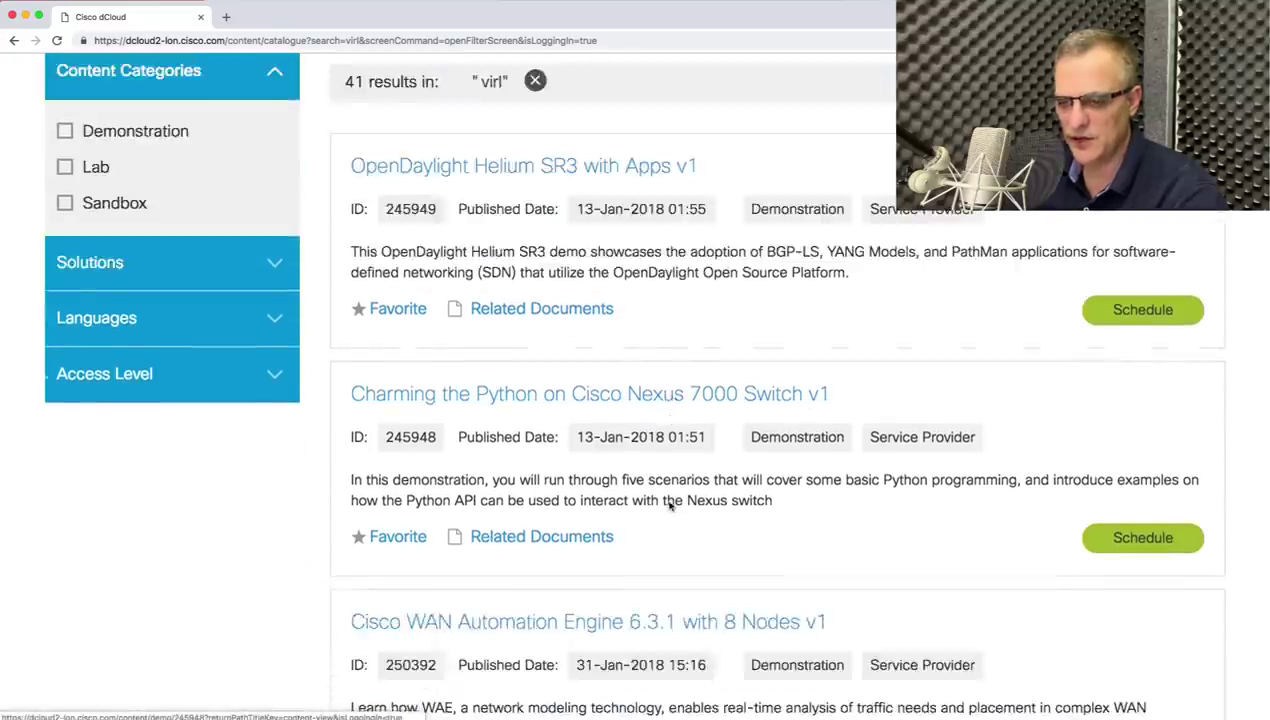
scroll(669, 507, down, 8)
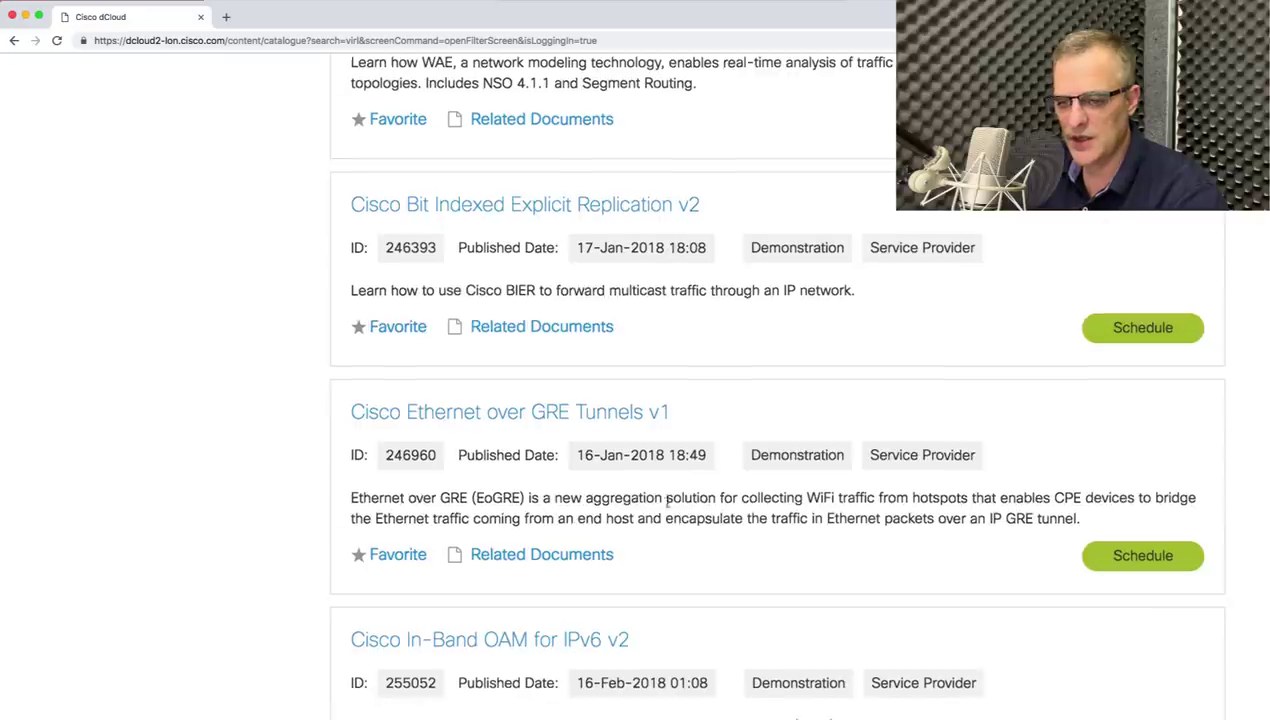
scroll(667, 507, up, 15)
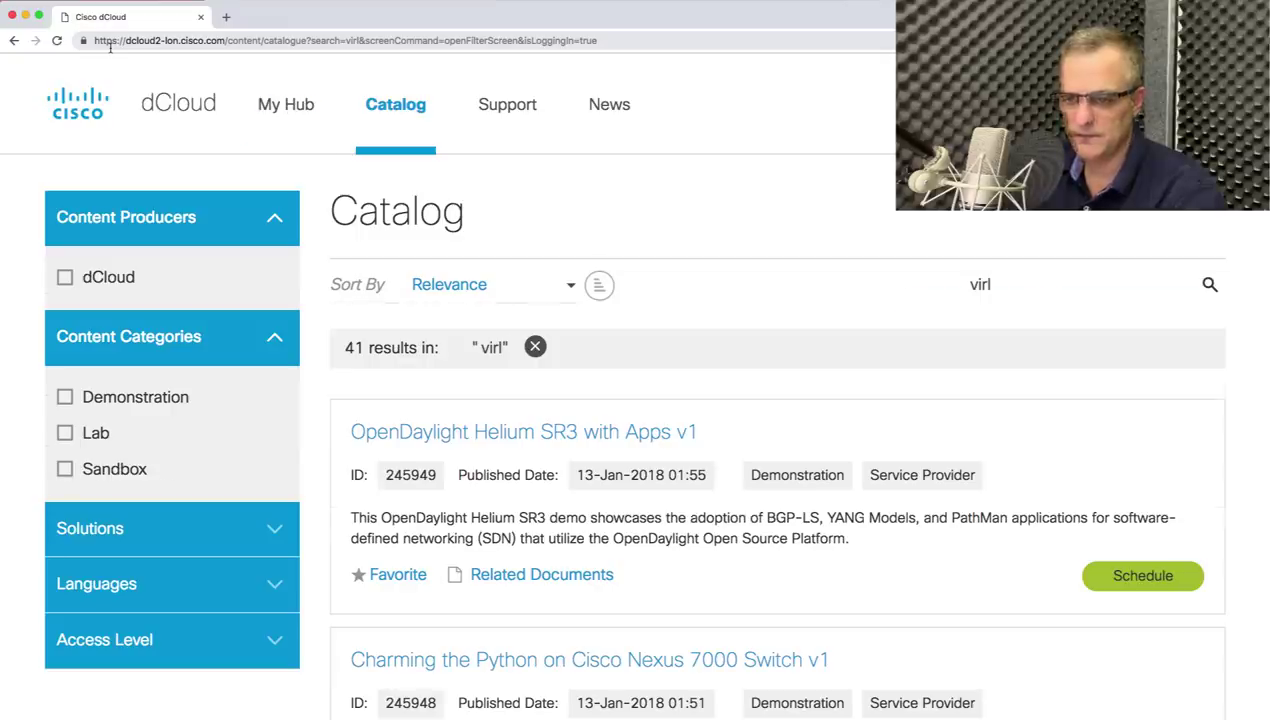
From the My Hub Sessions page, download SessionDetails.csv and open it.
click(290, 106)
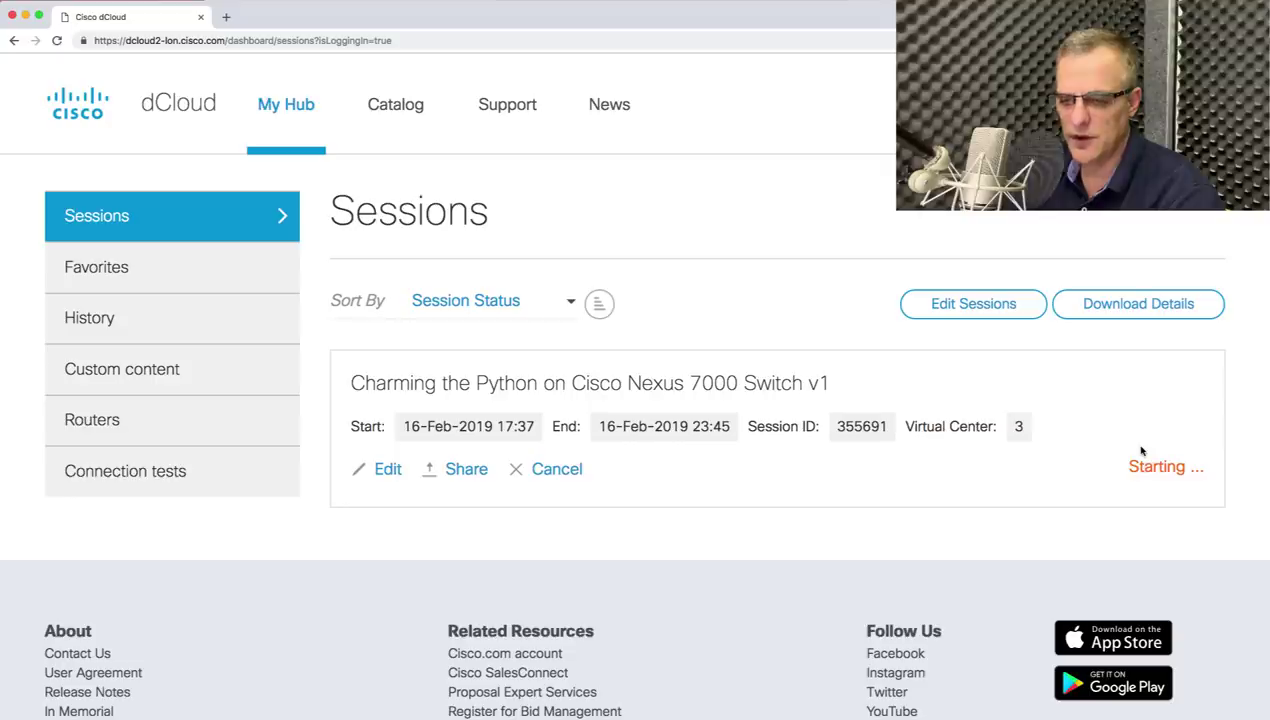
click(1145, 306)
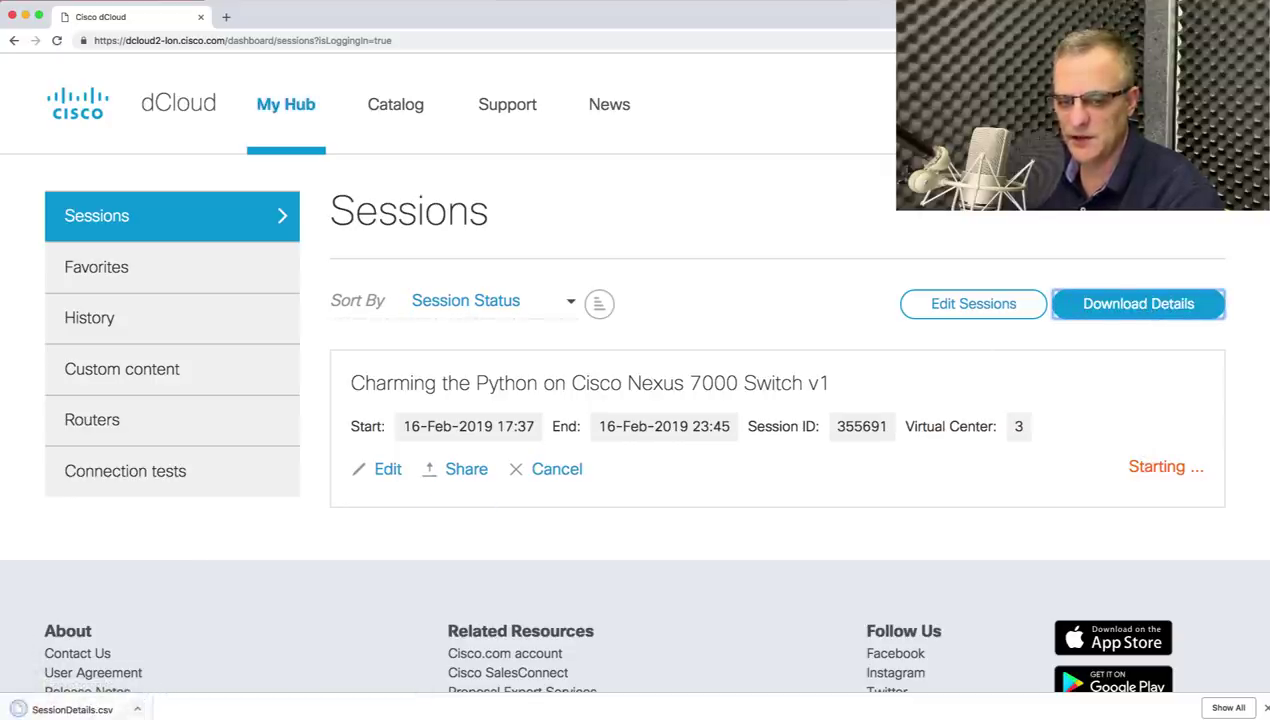
click(80, 710)
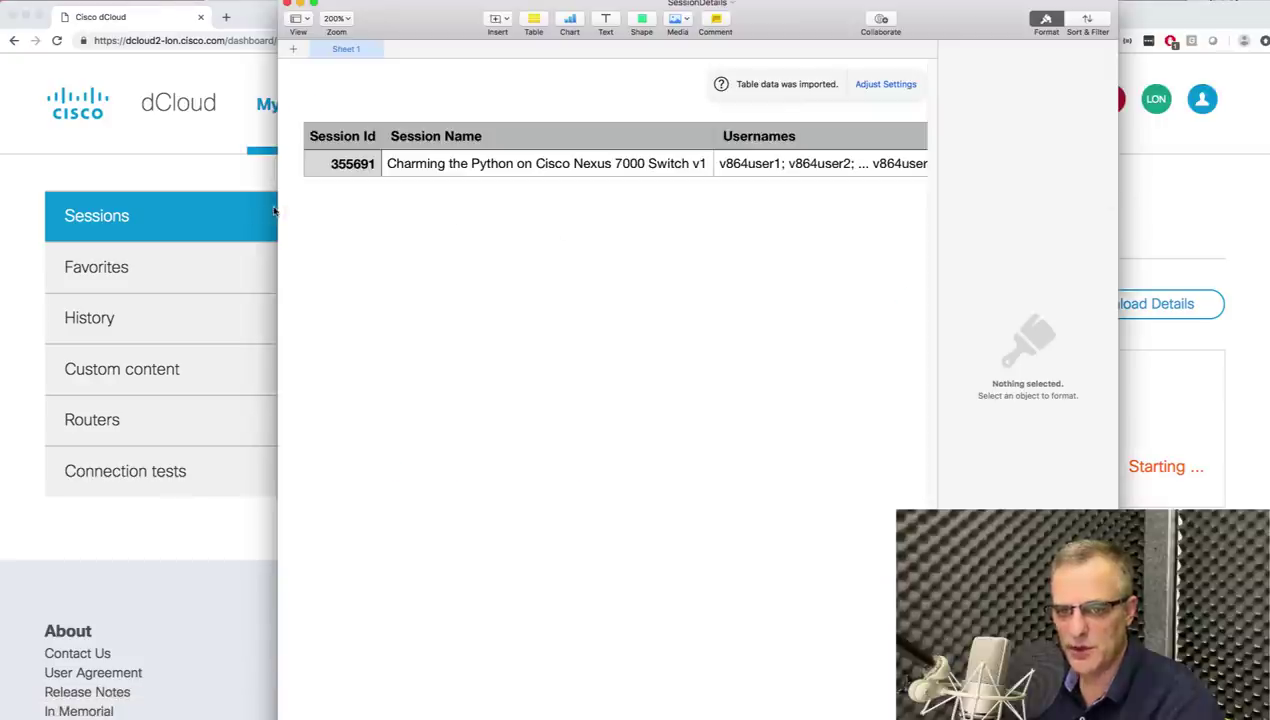
Widen the Numbers window to show every SessionDetails column, then switch back to Chrome.
drag(278, 211, 2, 207)
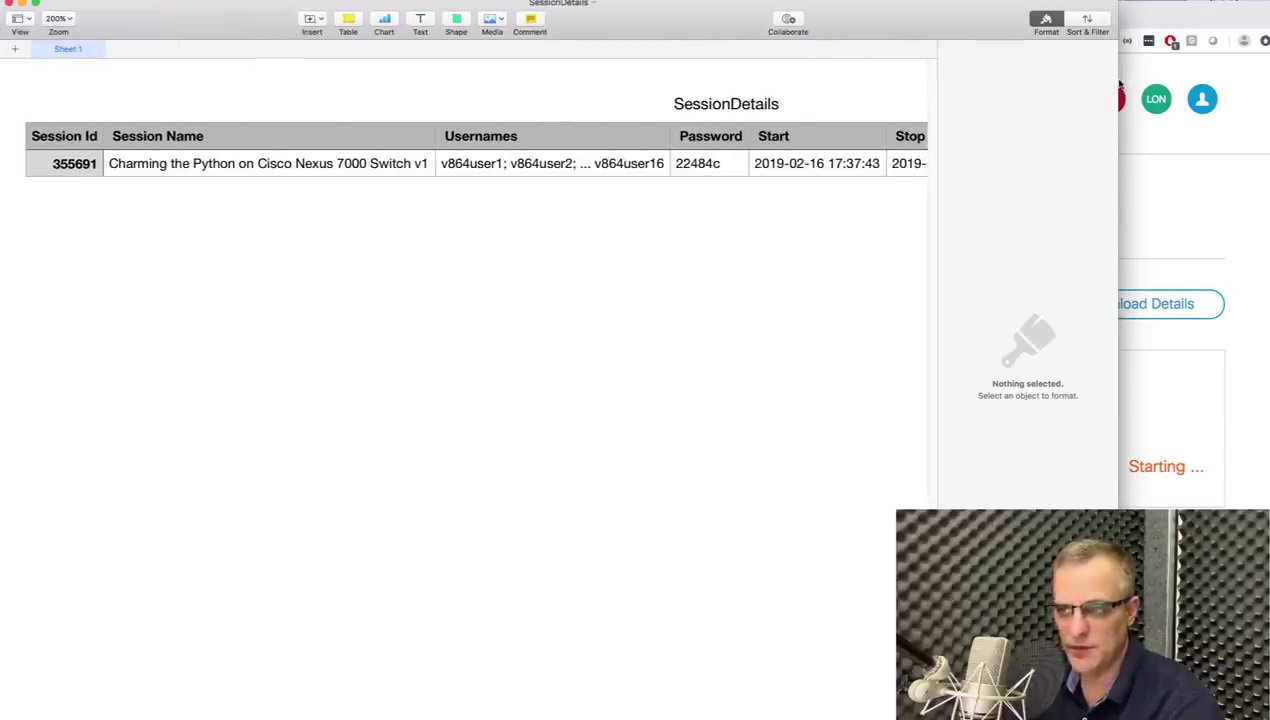
drag(1117, 149, 1269, 150)
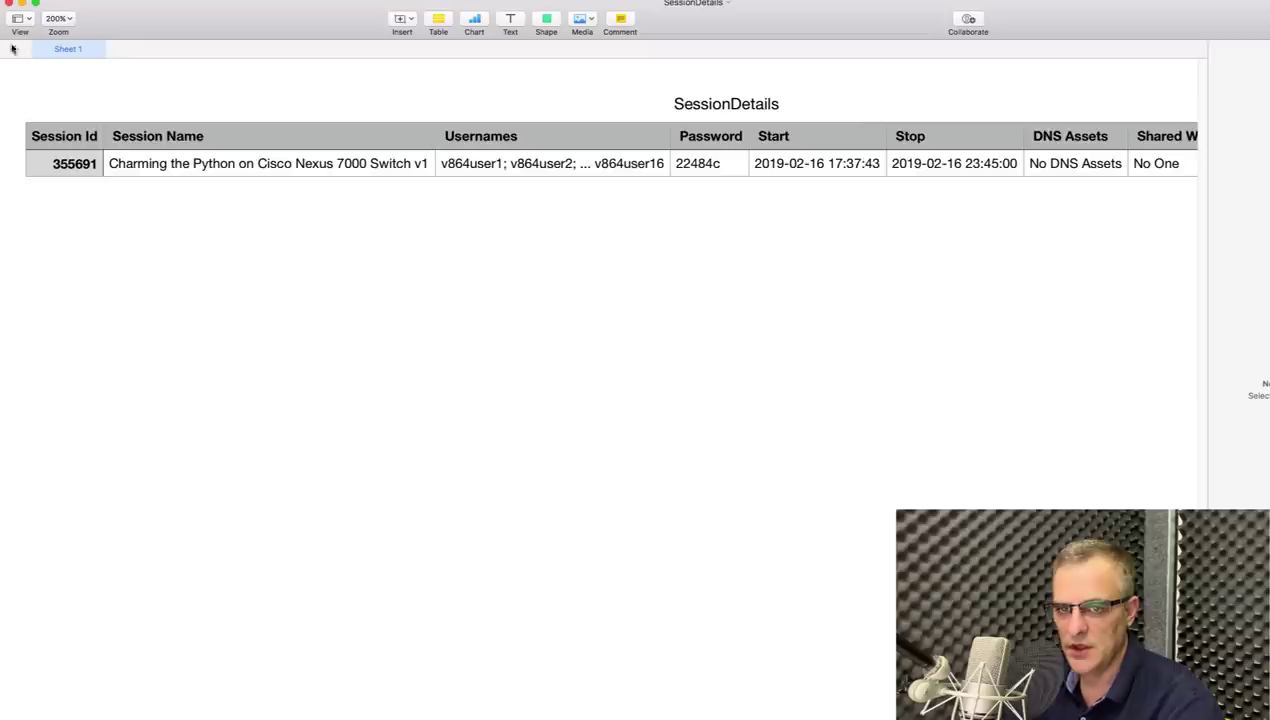
key(super+Tab)
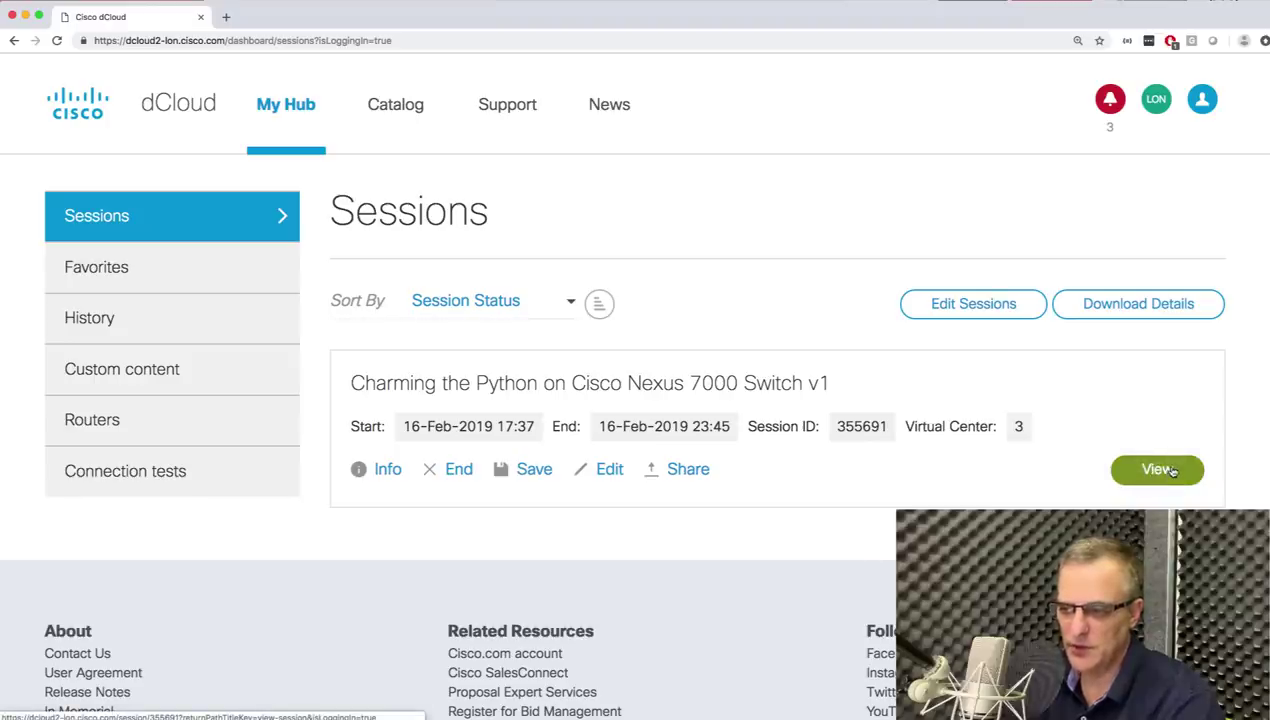
Open the Charming the Python session and start a remote desktop to its Workstation.
click(1170, 470)
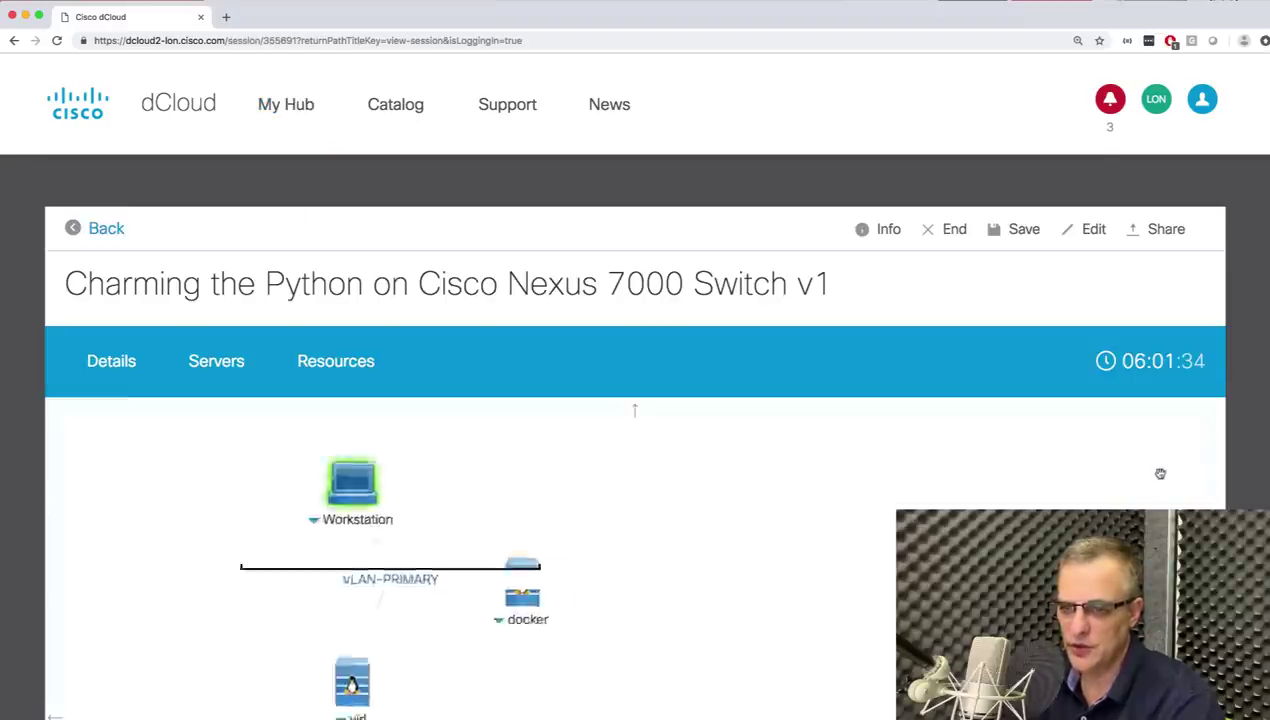
scroll(956, 394, down, 3)
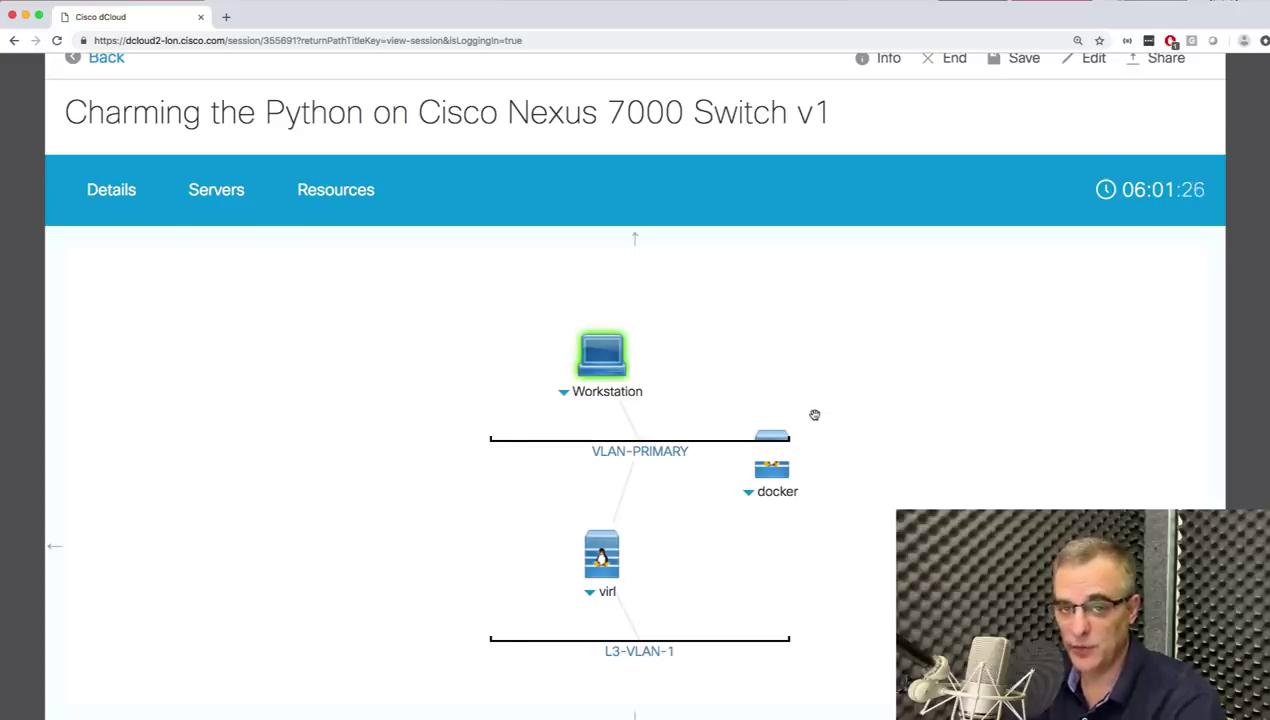
scroll(814, 414, down, 2)
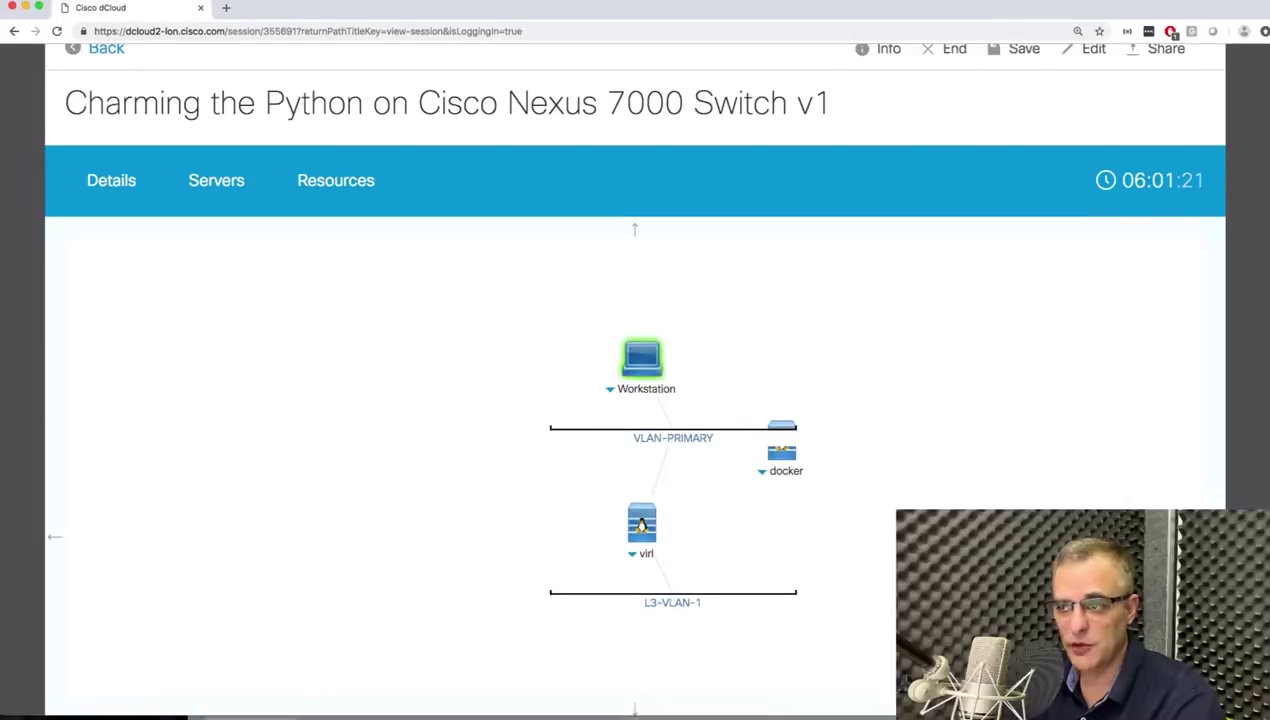
scroll(635, 400, down, 5)
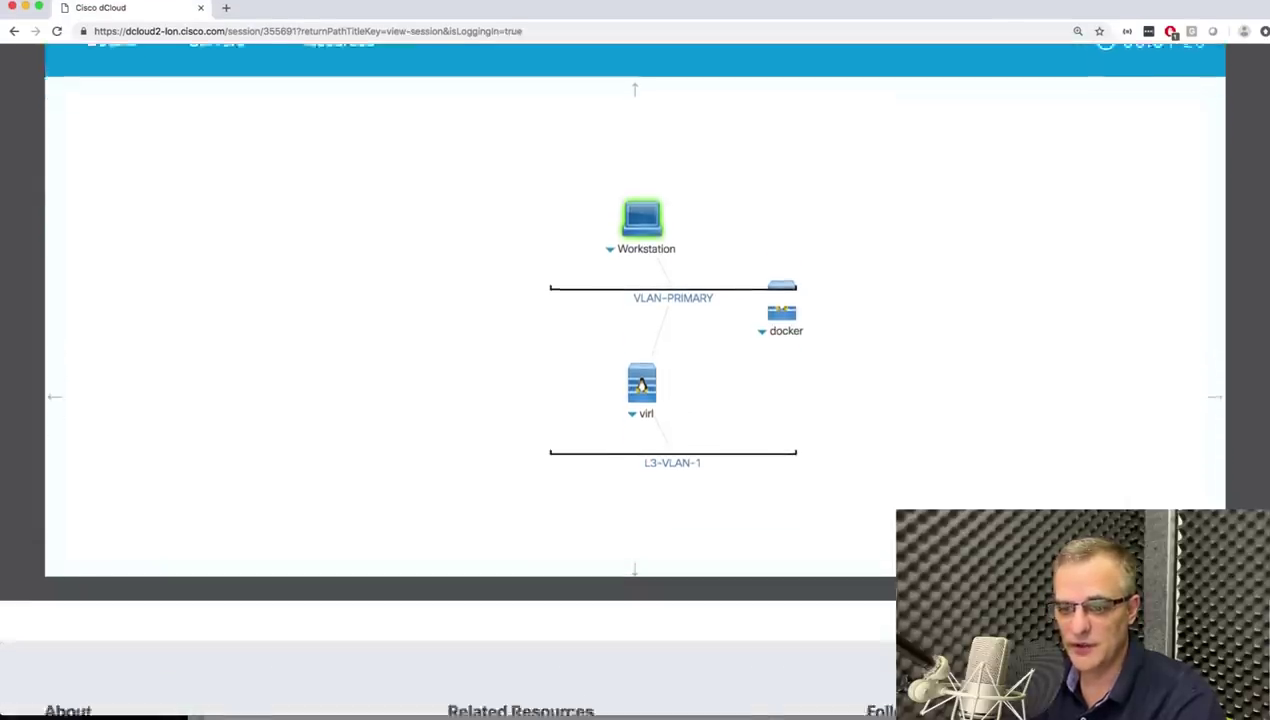
scroll(635, 400, up, 3)
scroll(635, 400, up, 2)
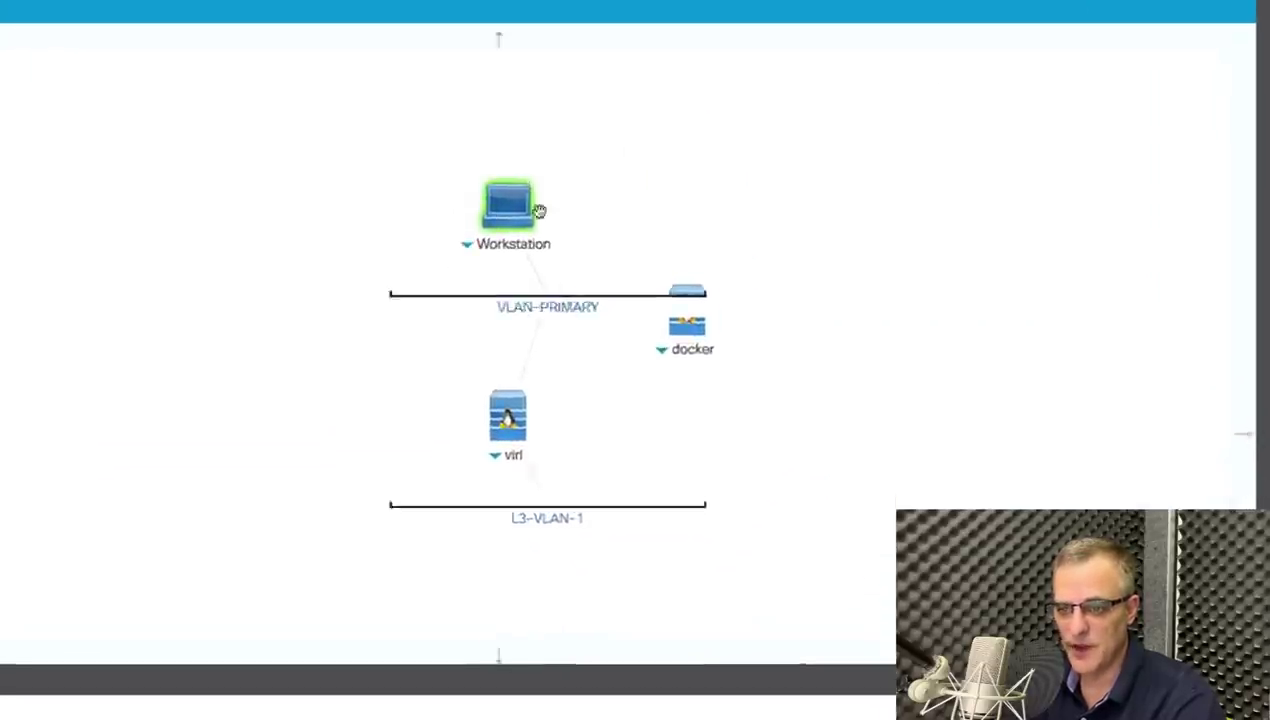
click(644, 301)
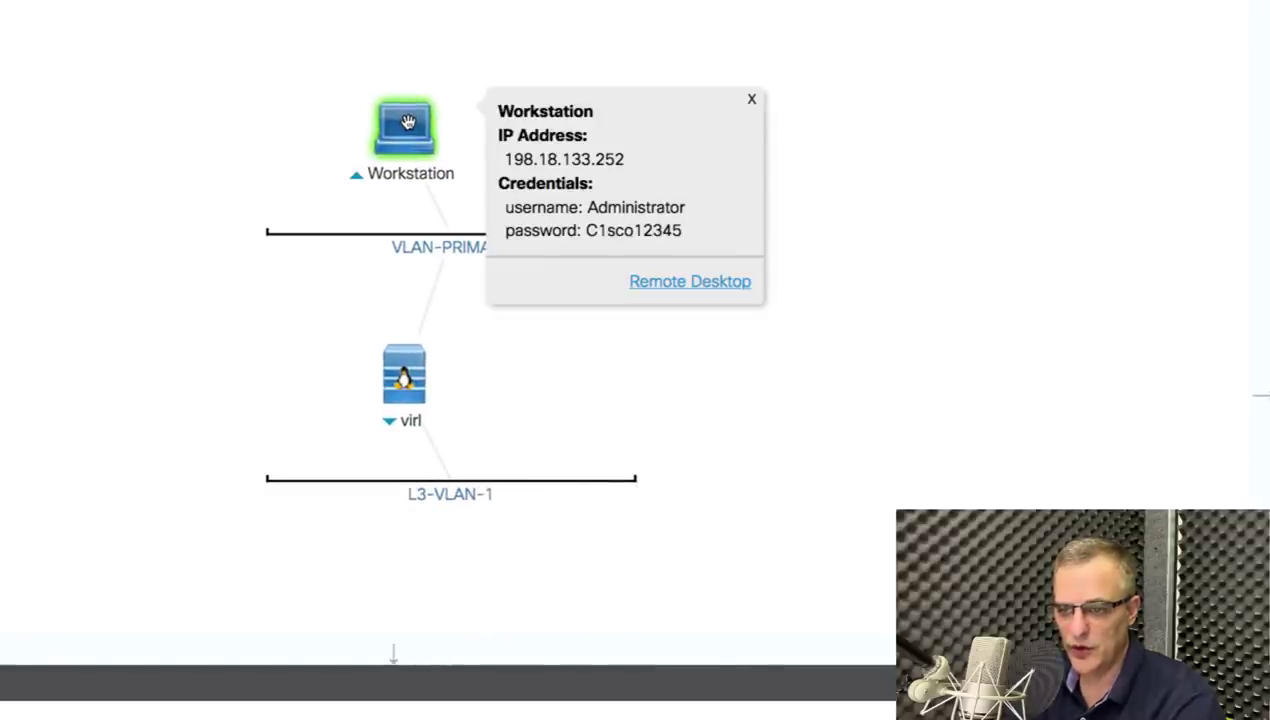
click(706, 284)
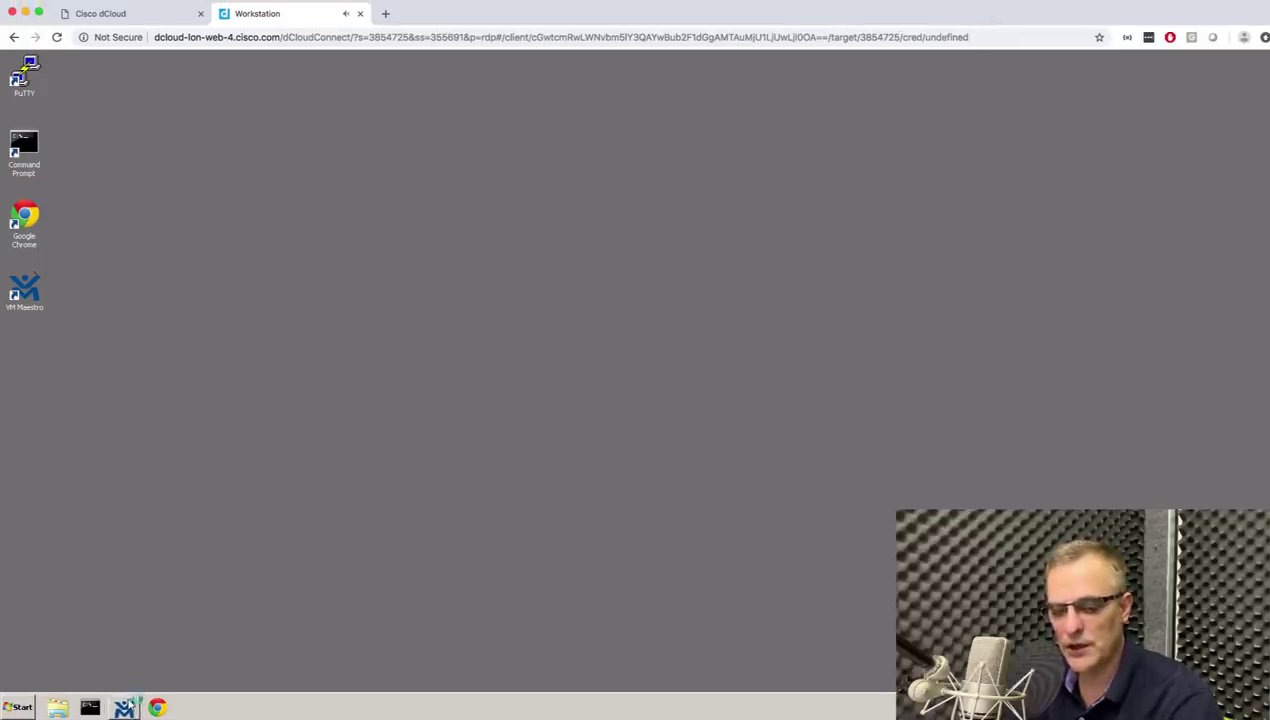
Launch VM Maestro and look up the Workstation's login credentials on the dCloud page.
click(124, 707)
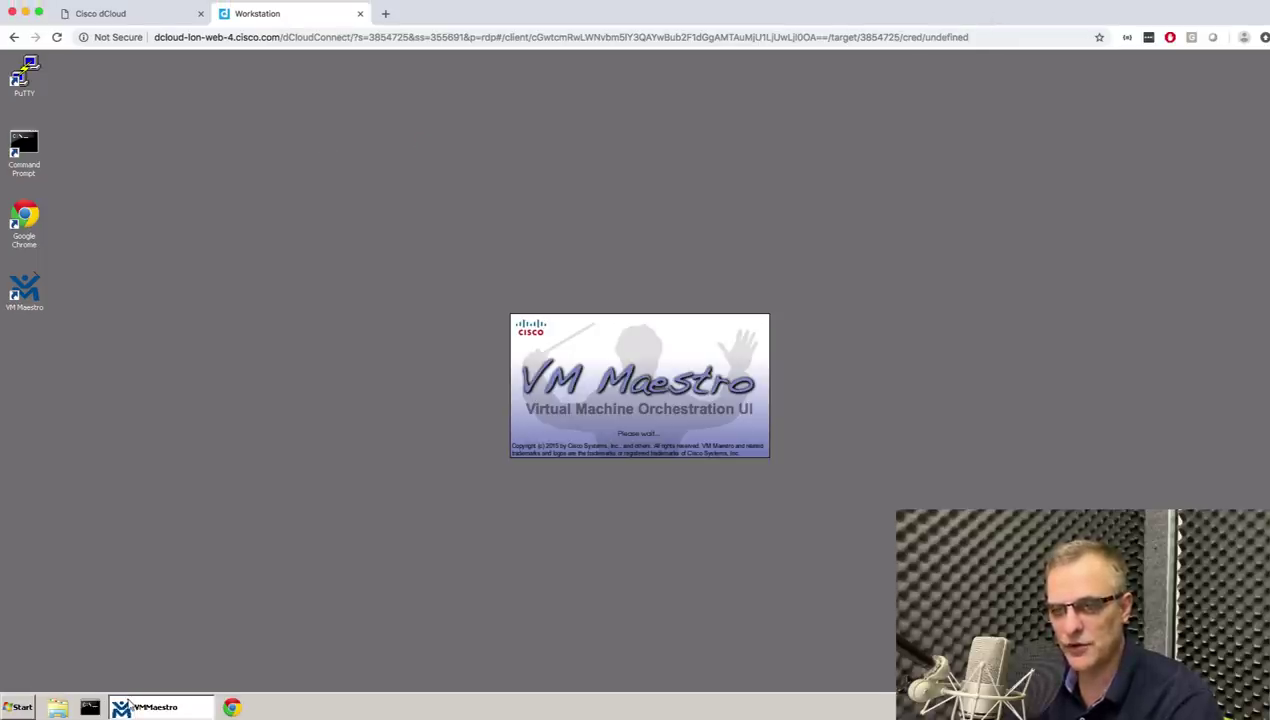
click(157, 14)
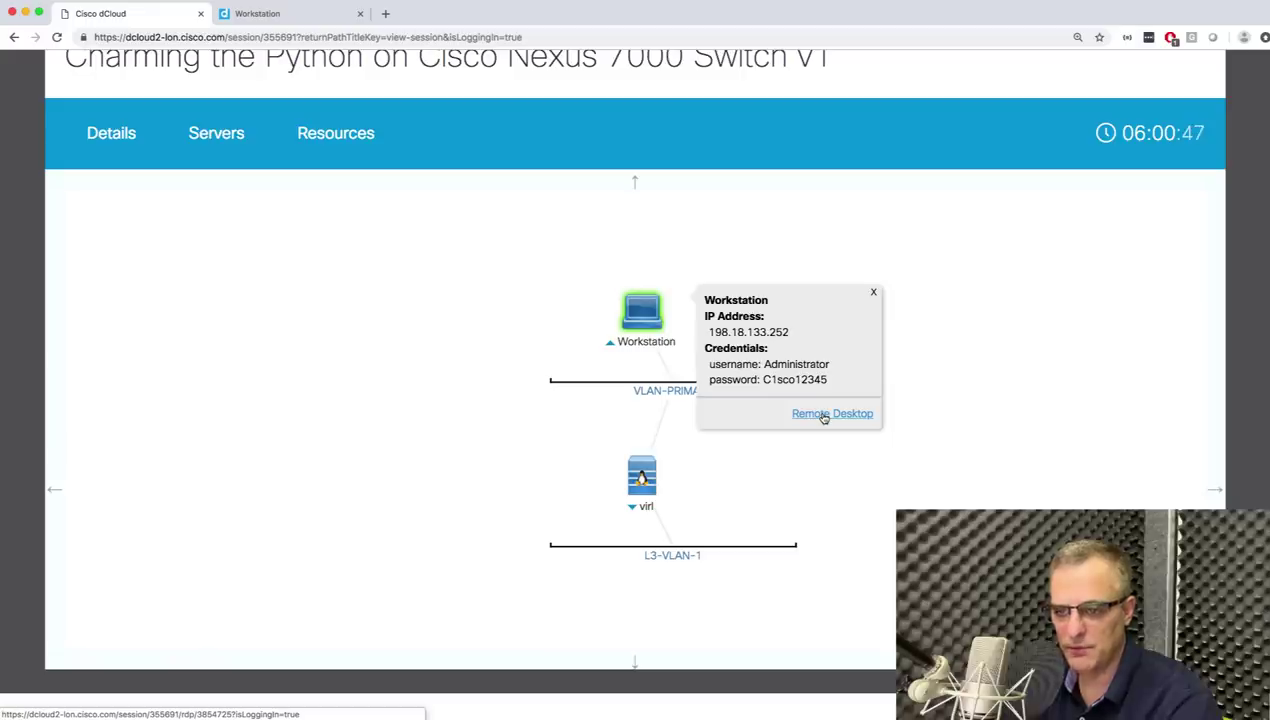
drag(707, 360, 837, 391)
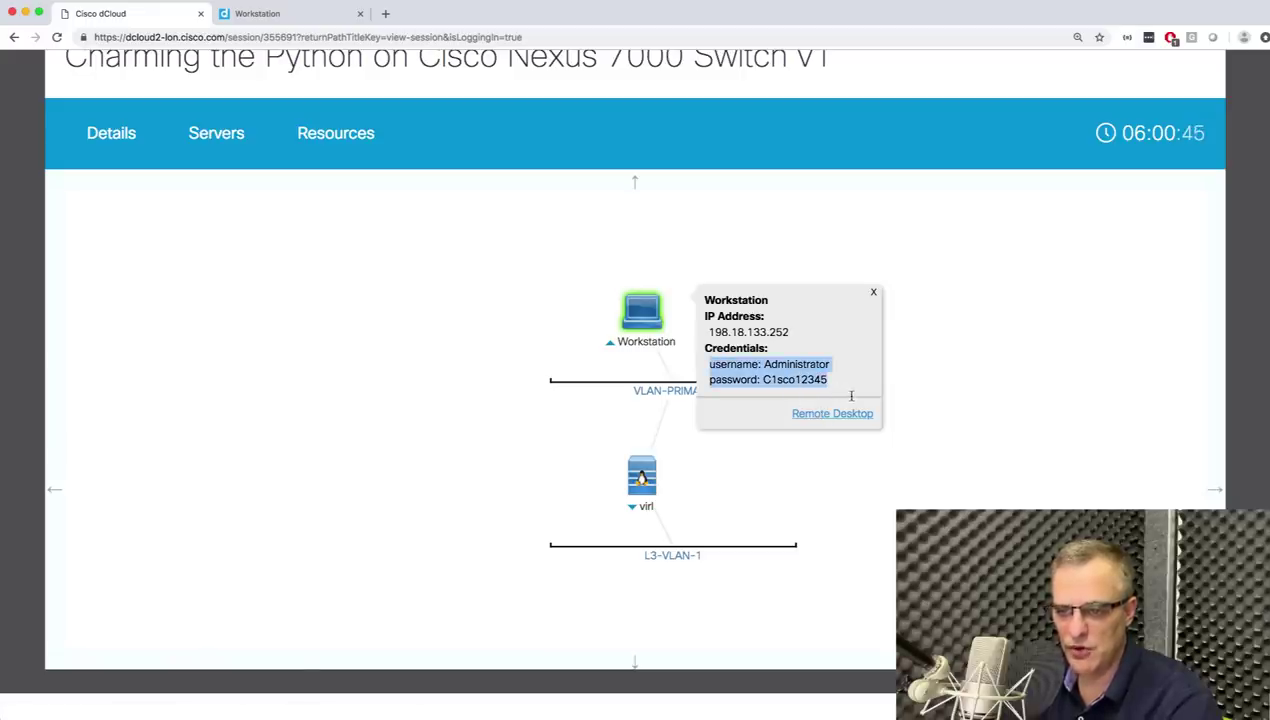
click(296, 22)
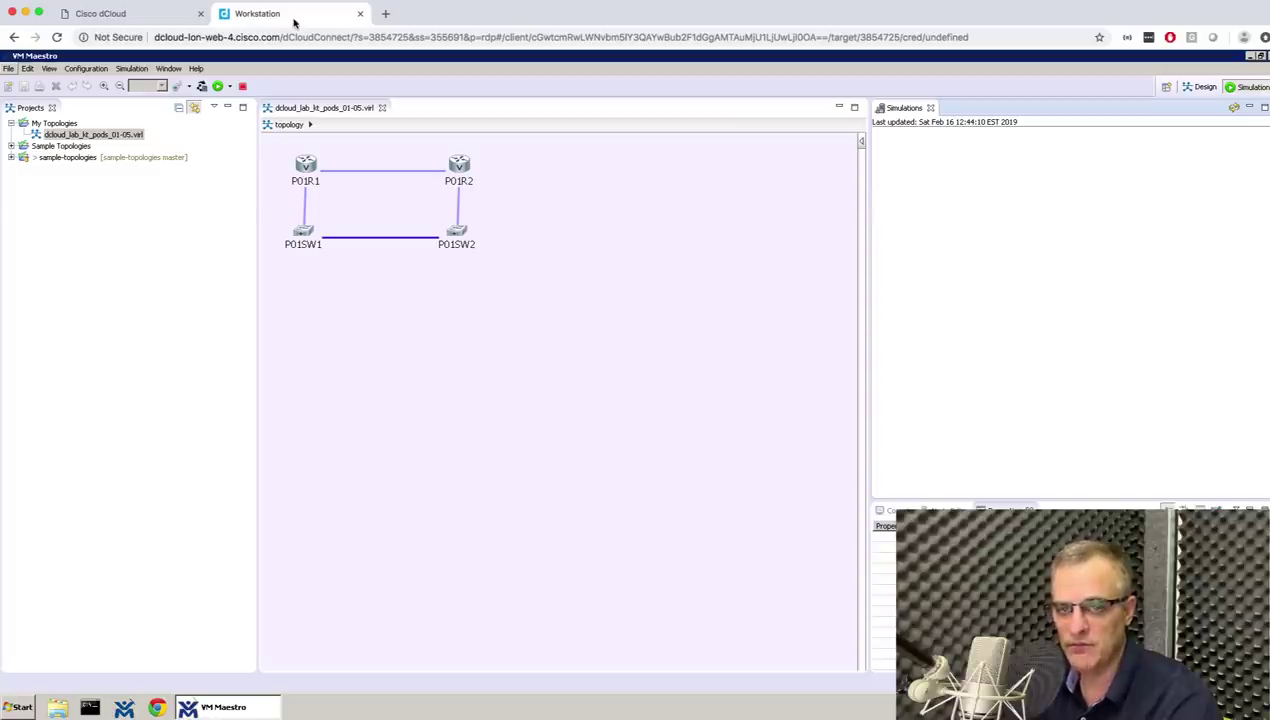
Check the Windows version via Help > About Windows in Explorer, then restore VM Maestro.
click(1249, 56)
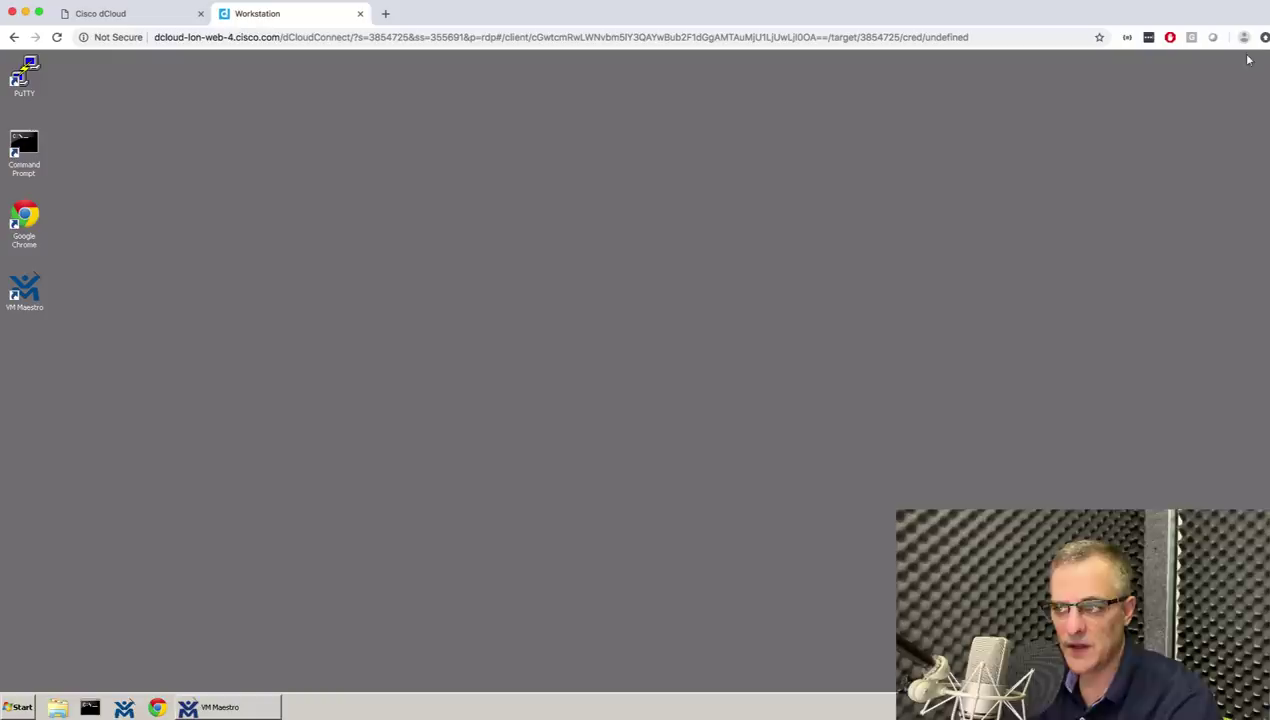
click(57, 707)
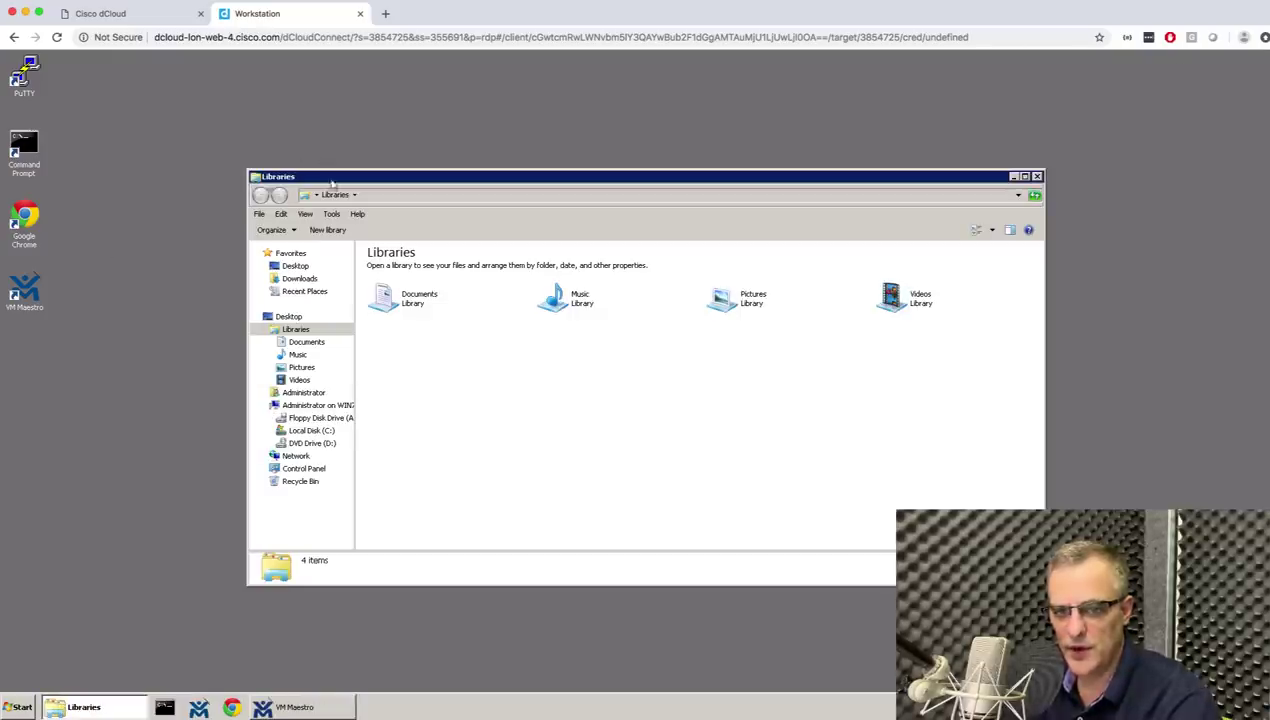
click(358, 214)
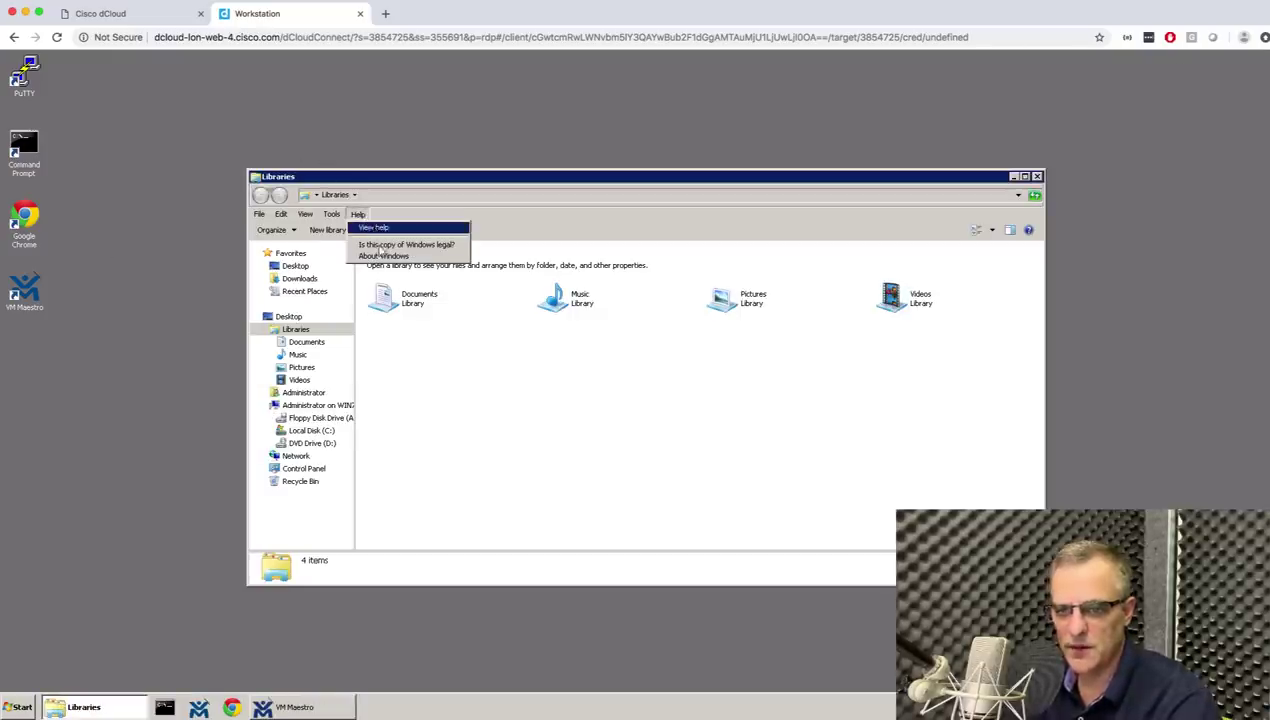
click(383, 256)
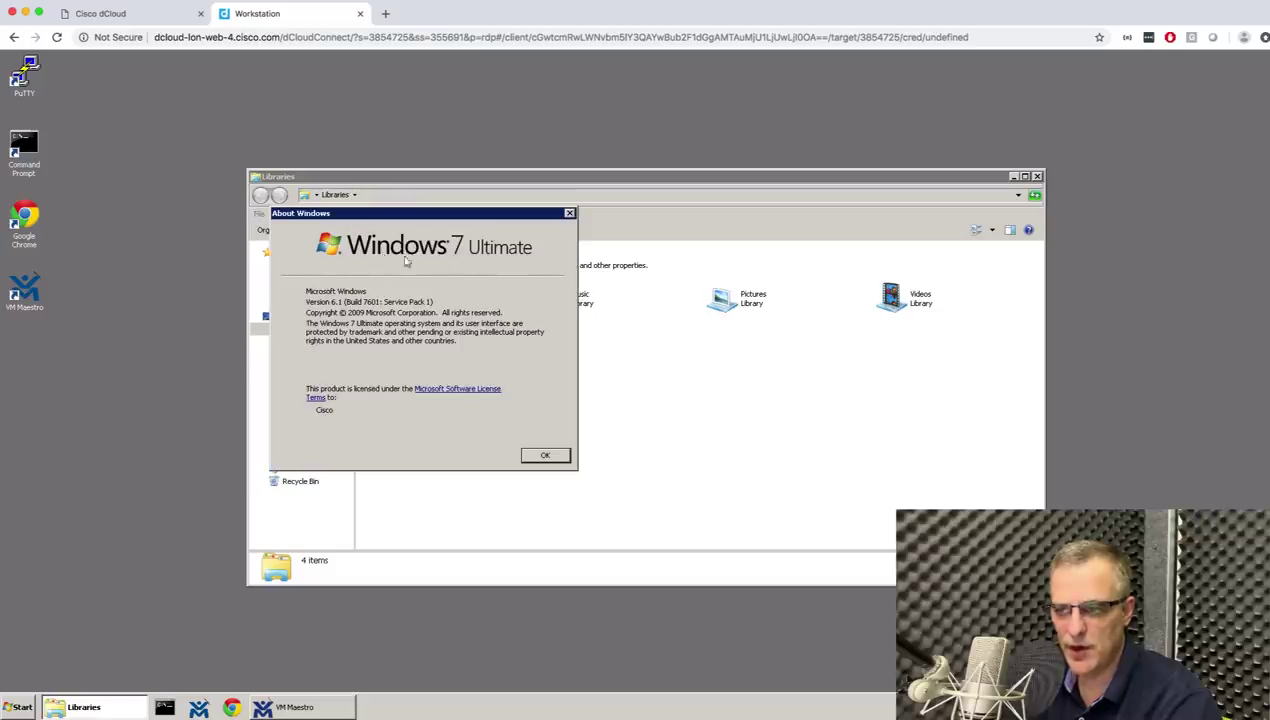
click(569, 213)
key(alt+F4)
click(227, 707)
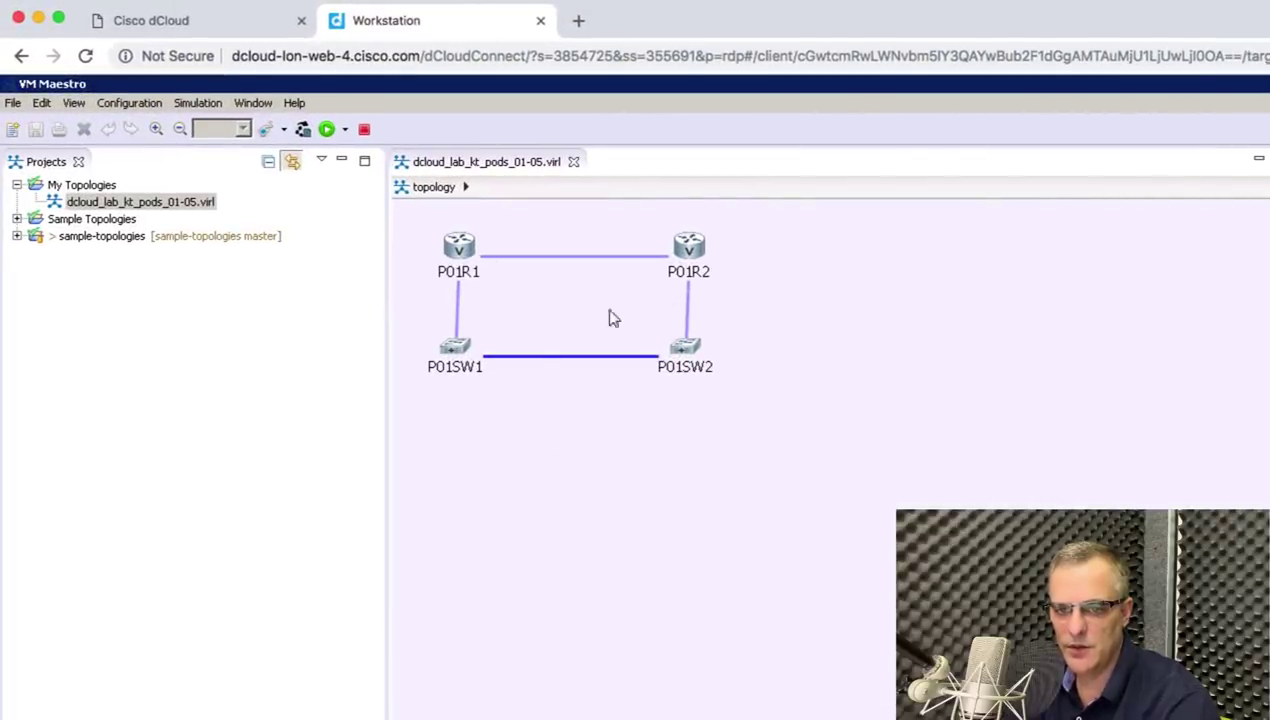
Delete the old pod nodes P01R1, P01R2, P01SW1 and P01SW2 from the canvas.
click(460, 242)
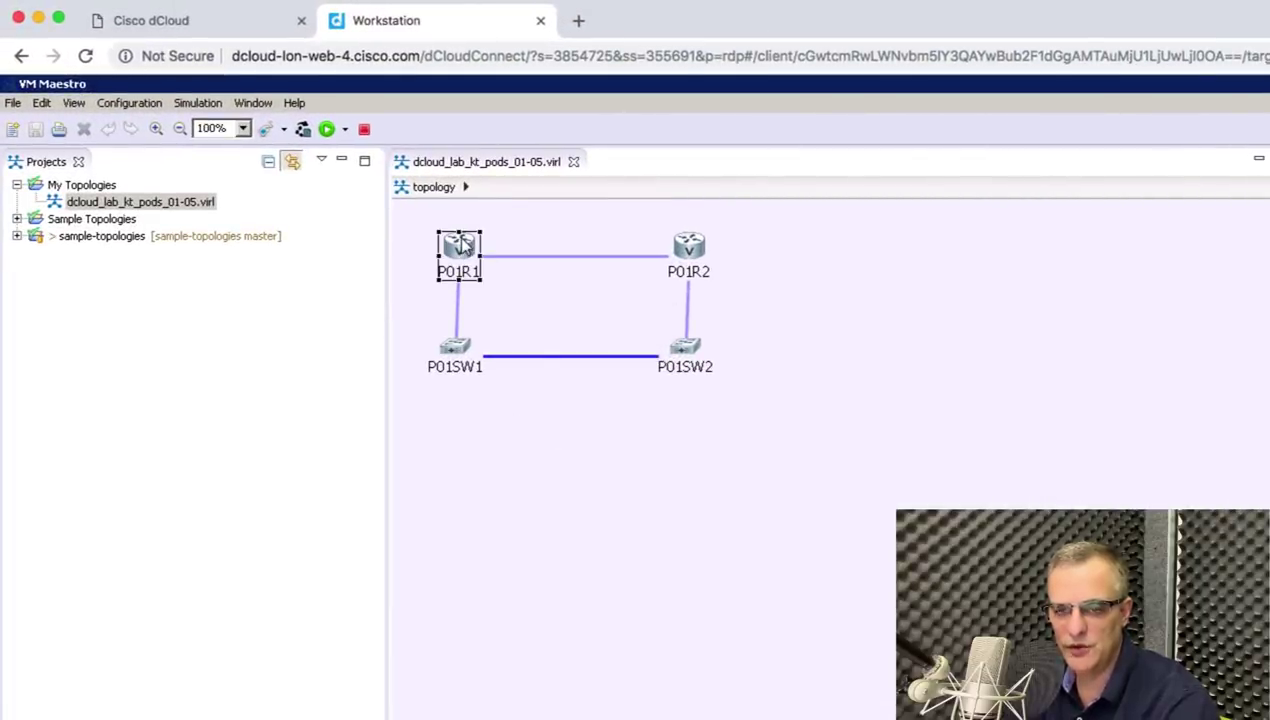
right_click(460, 242)
click(502, 252)
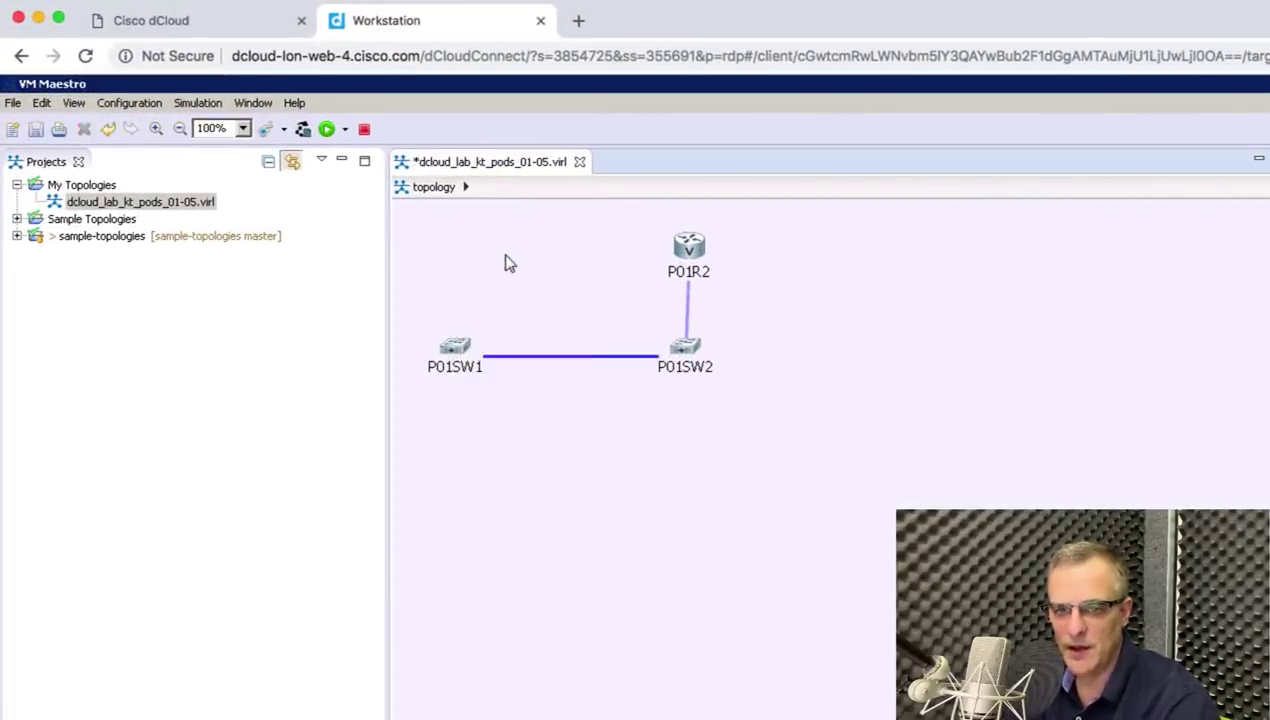
click(692, 247)
right_click(692, 247)
click(745, 252)
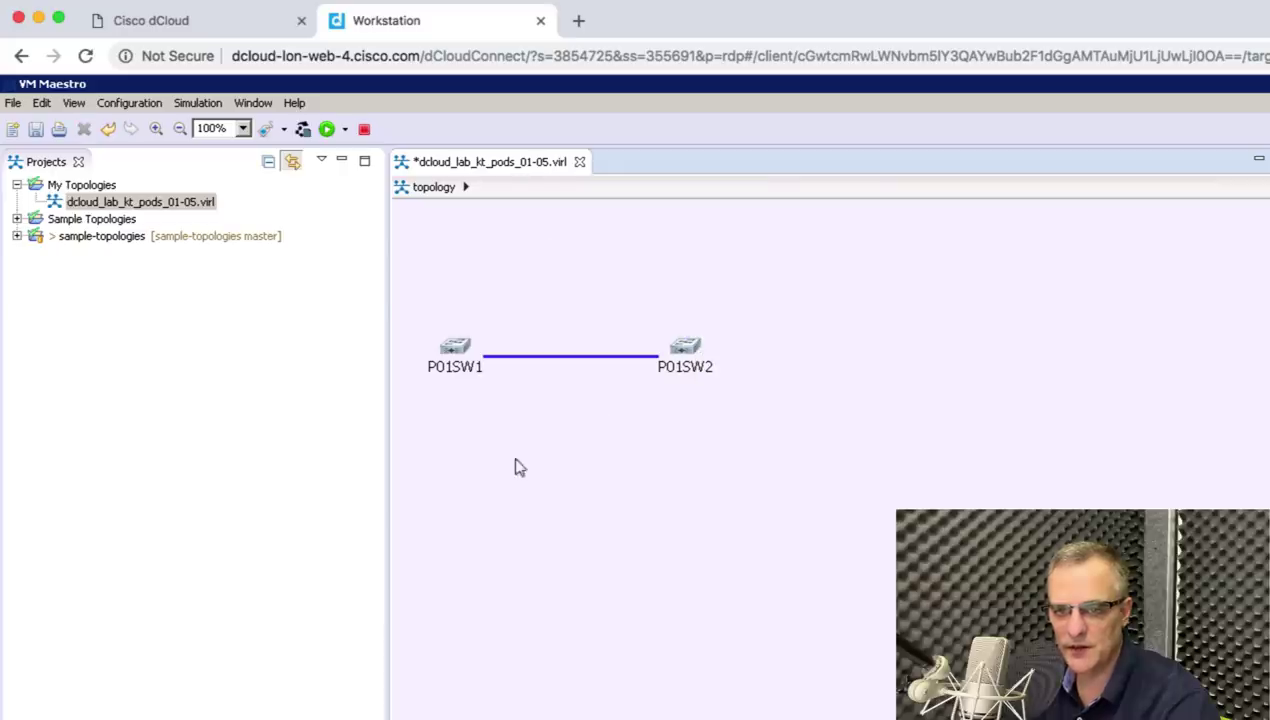
right_click(456, 342)
click(510, 356)
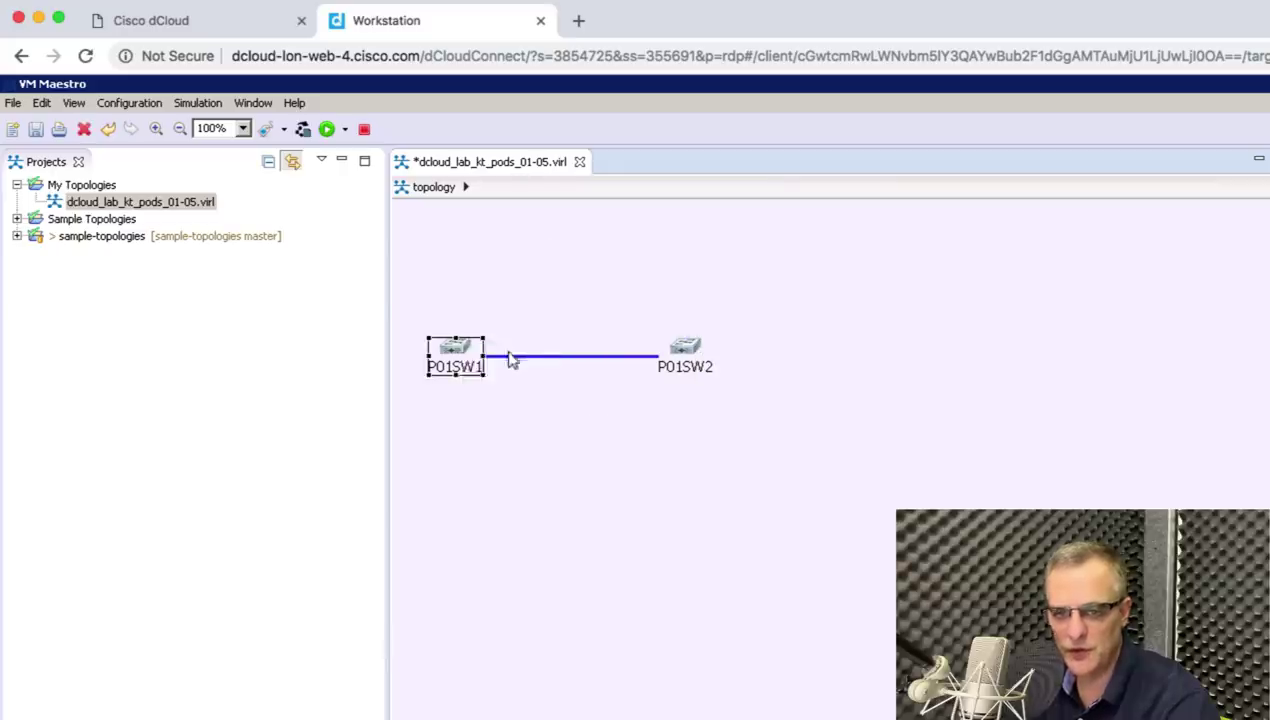
right_click(683, 346)
click(712, 349)
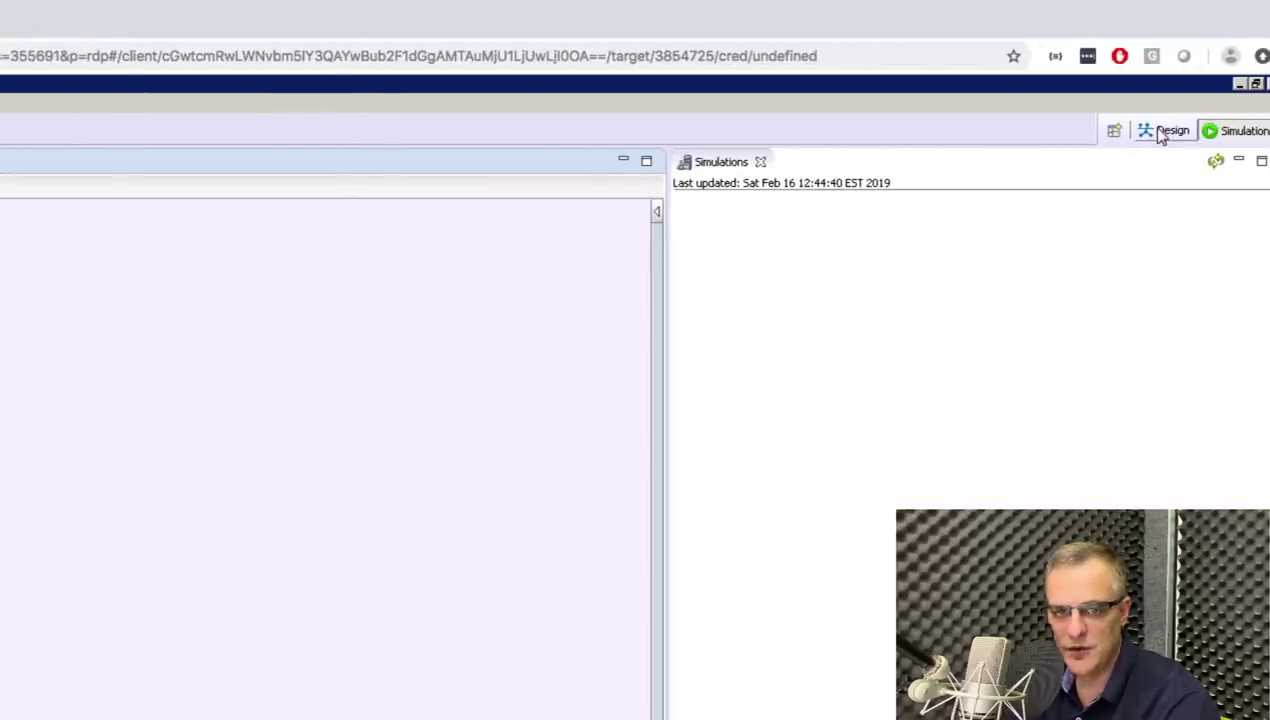
In Design, place IOSv routers iosv-1 and iosv-2 and IOSvL2 switch iosvl2-1.
click(1162, 132)
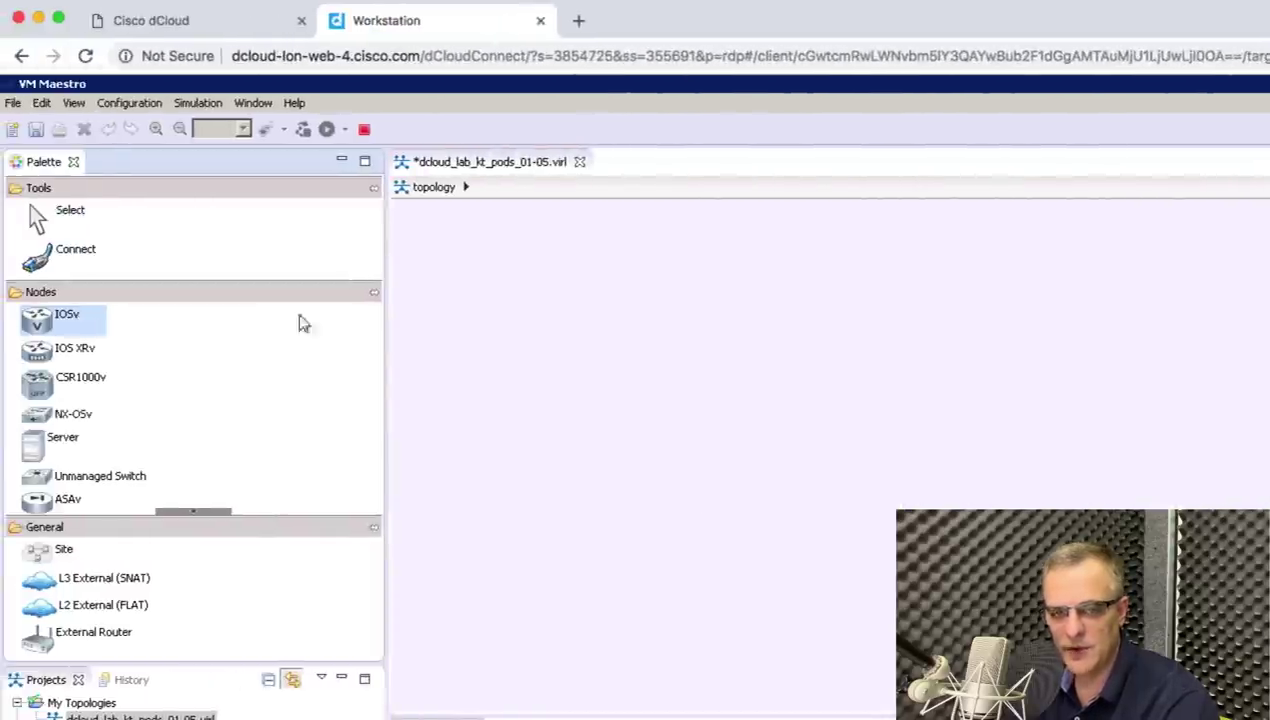
click(682, 325)
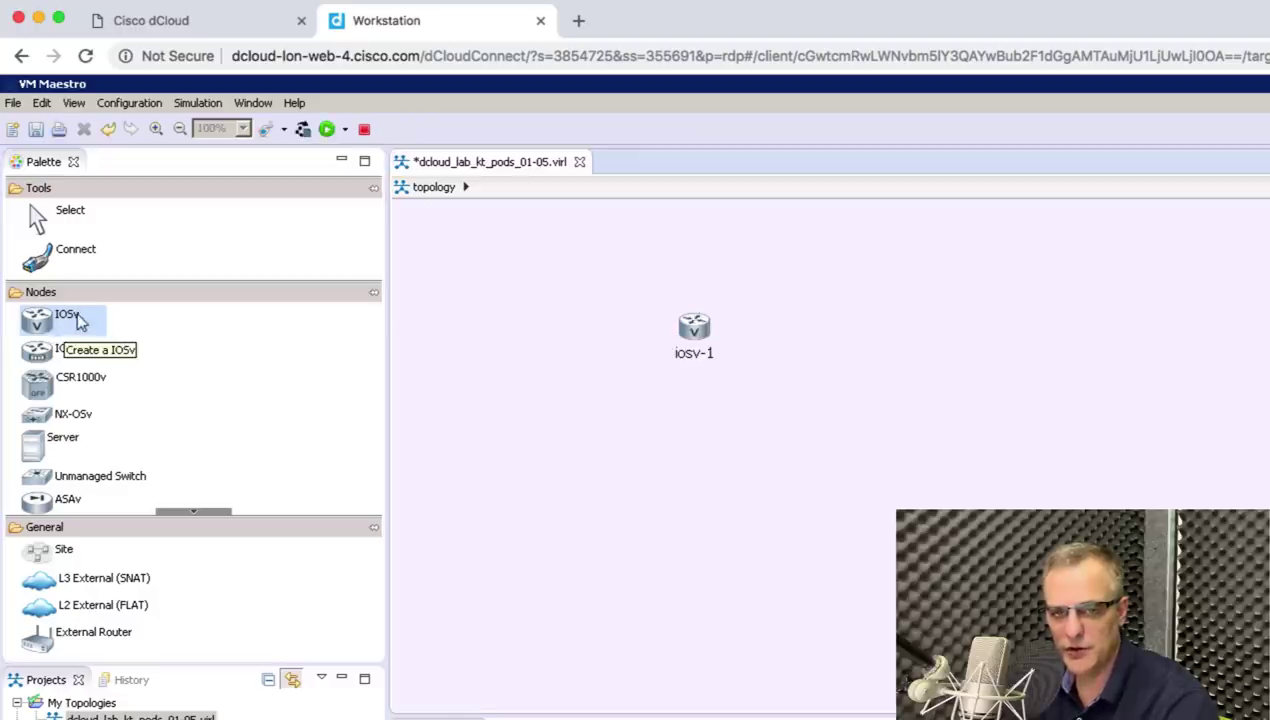
click(71, 318)
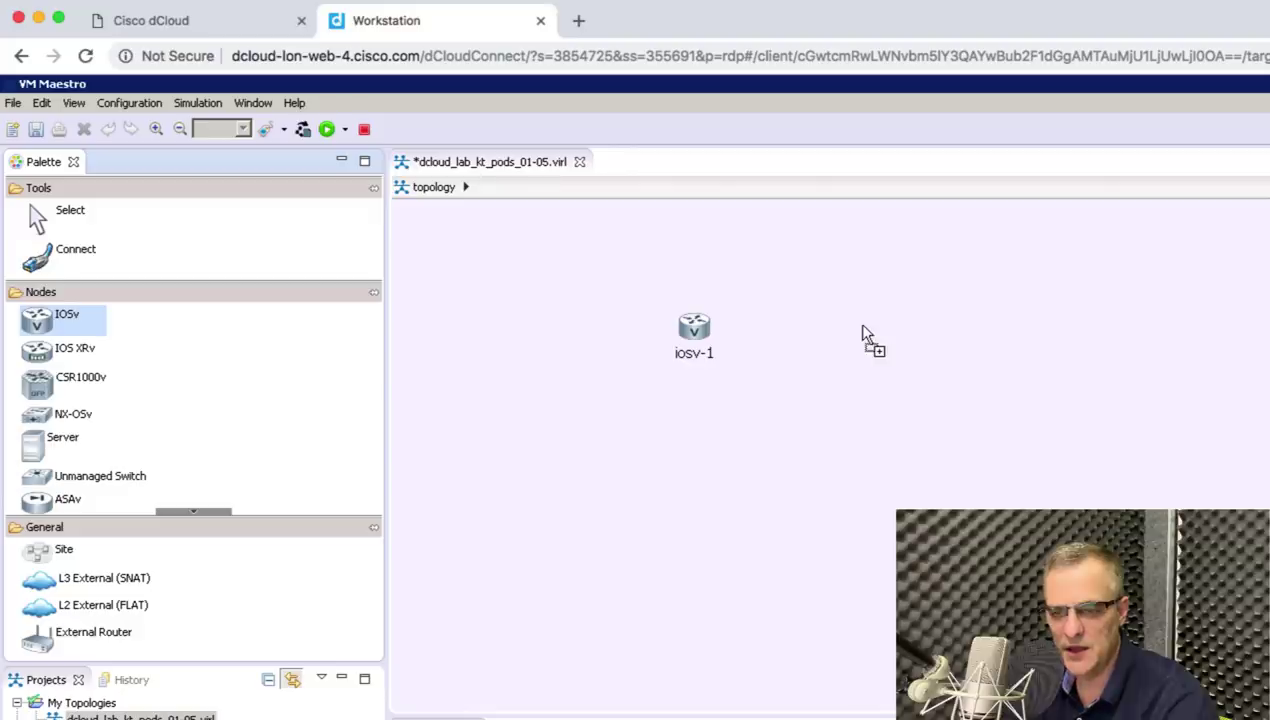
click(962, 336)
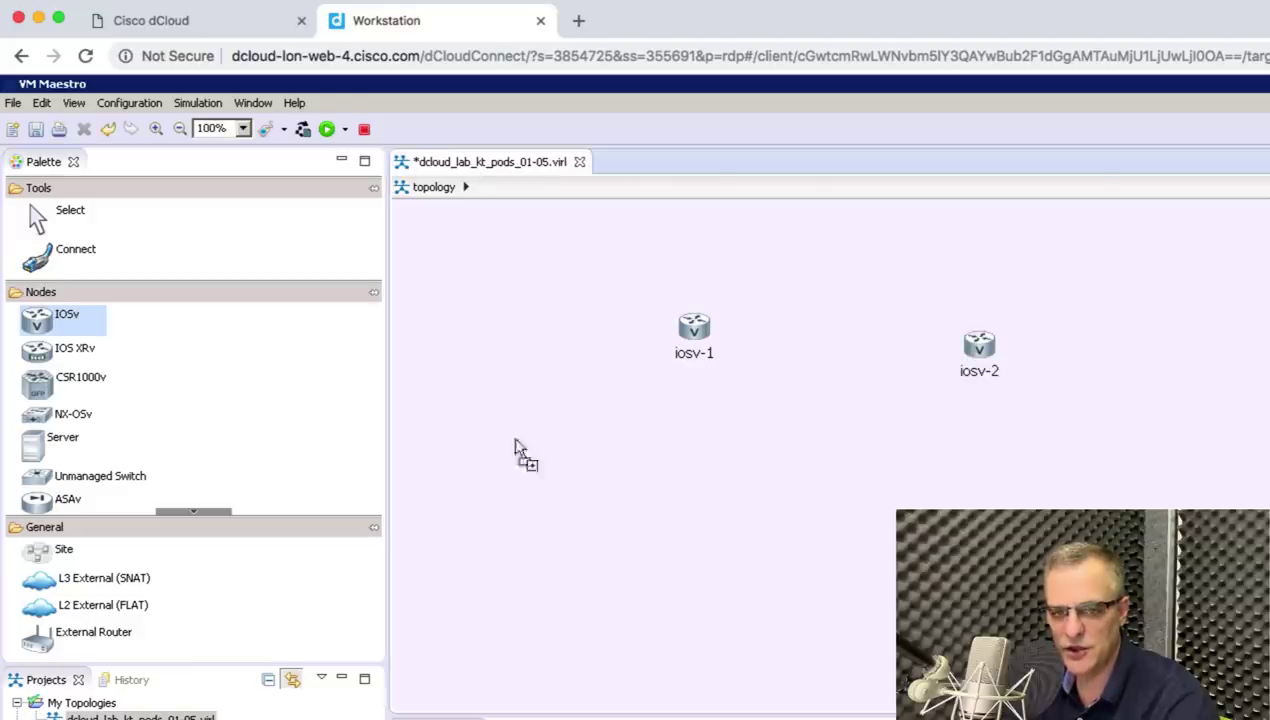
click(175, 514)
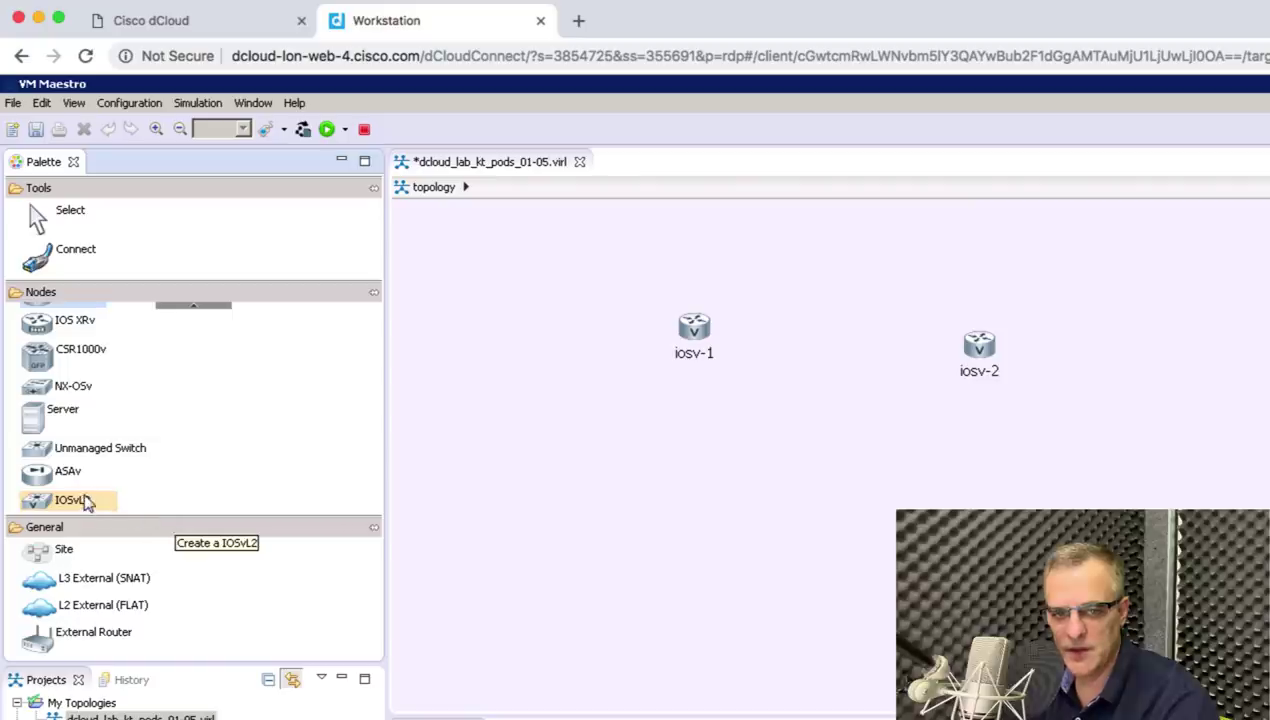
click(87, 502)
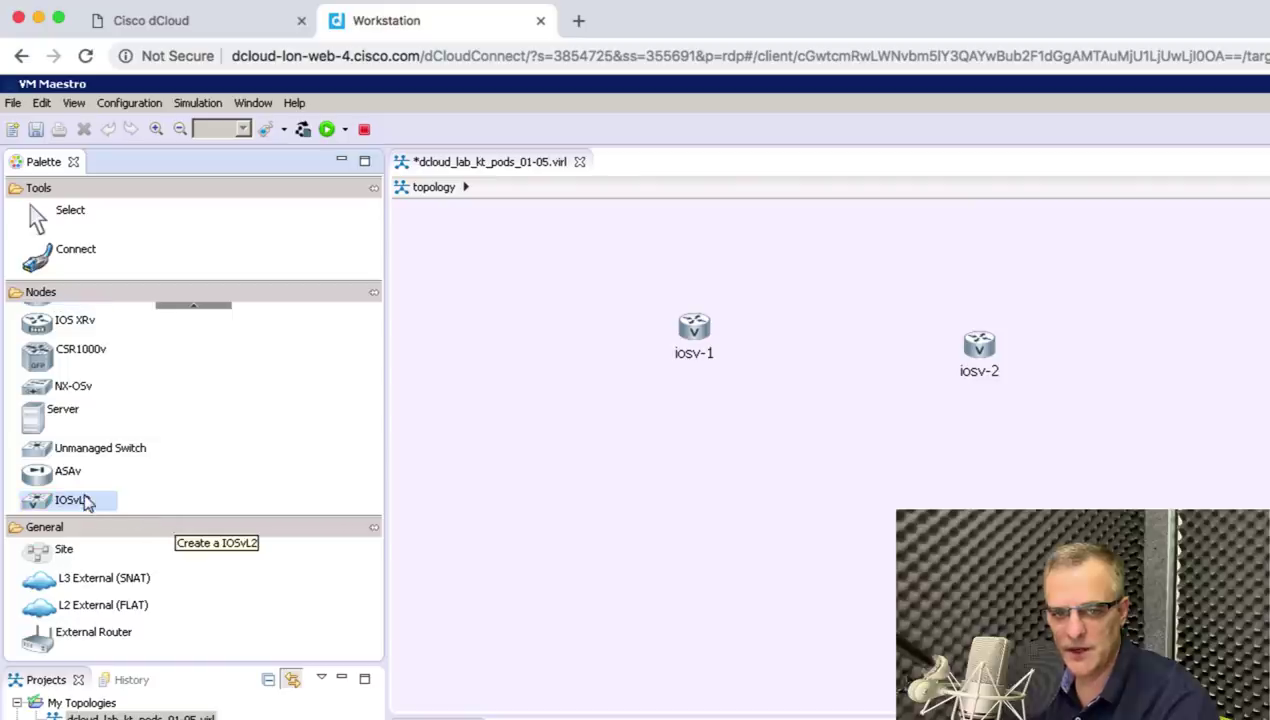
click(829, 431)
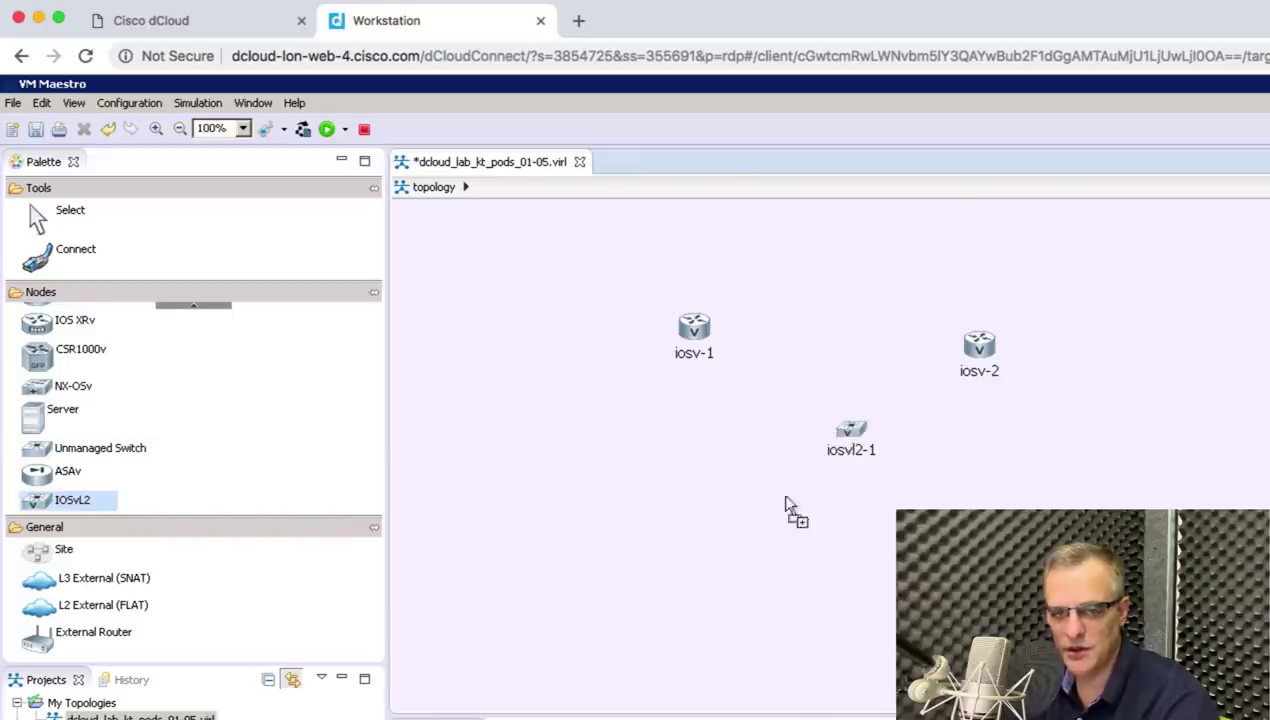
Link routers iosv-1 and iosv-2 each to switch iosvl2-1.
click(87, 258)
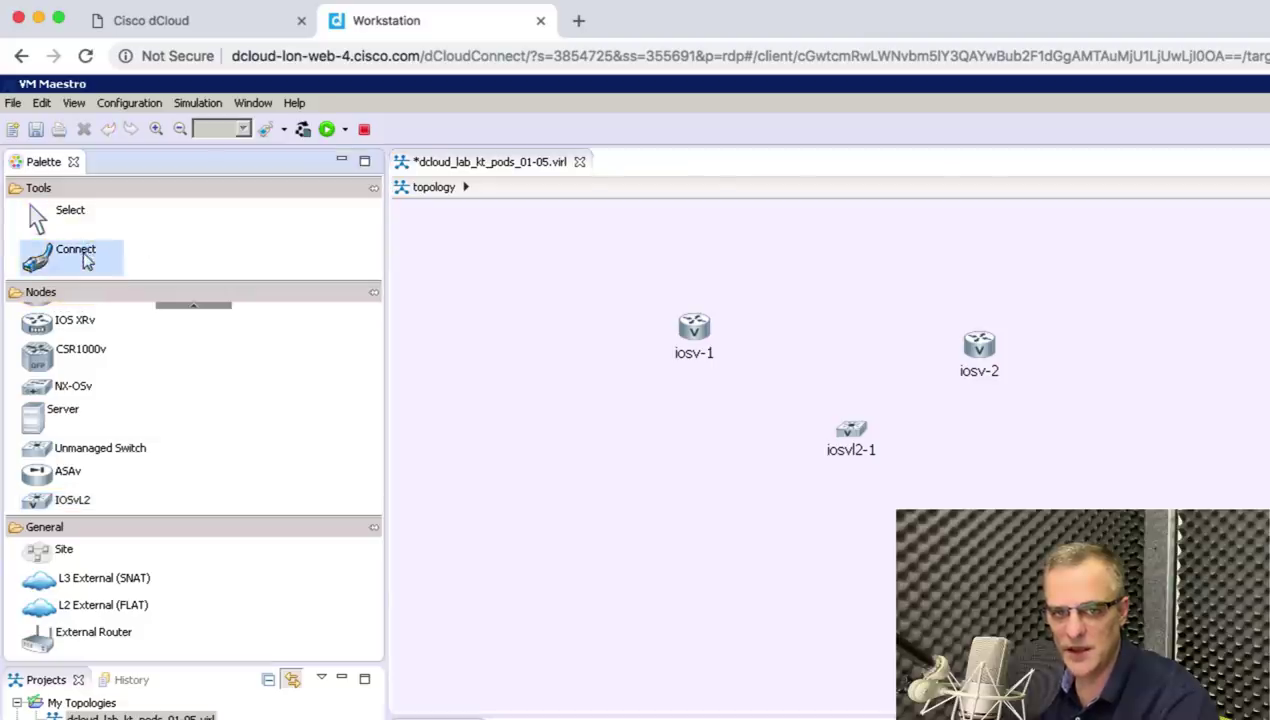
click(693, 330)
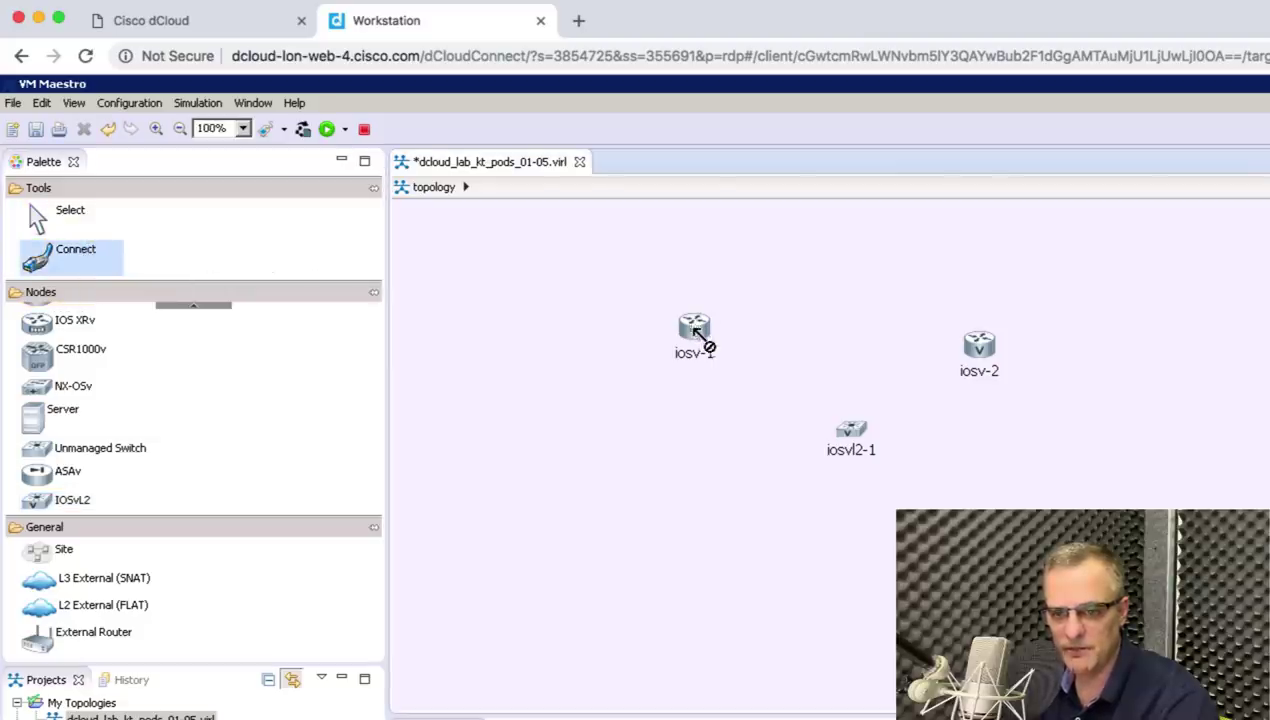
click(843, 434)
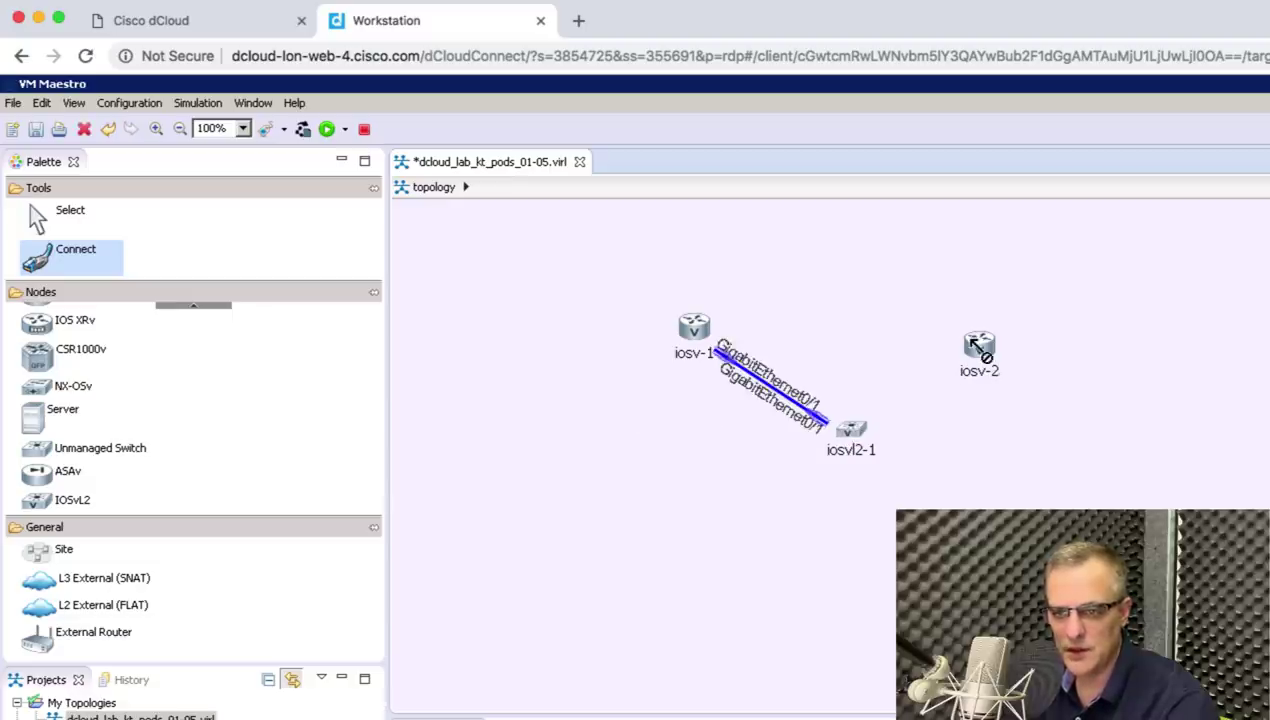
click(995, 368)
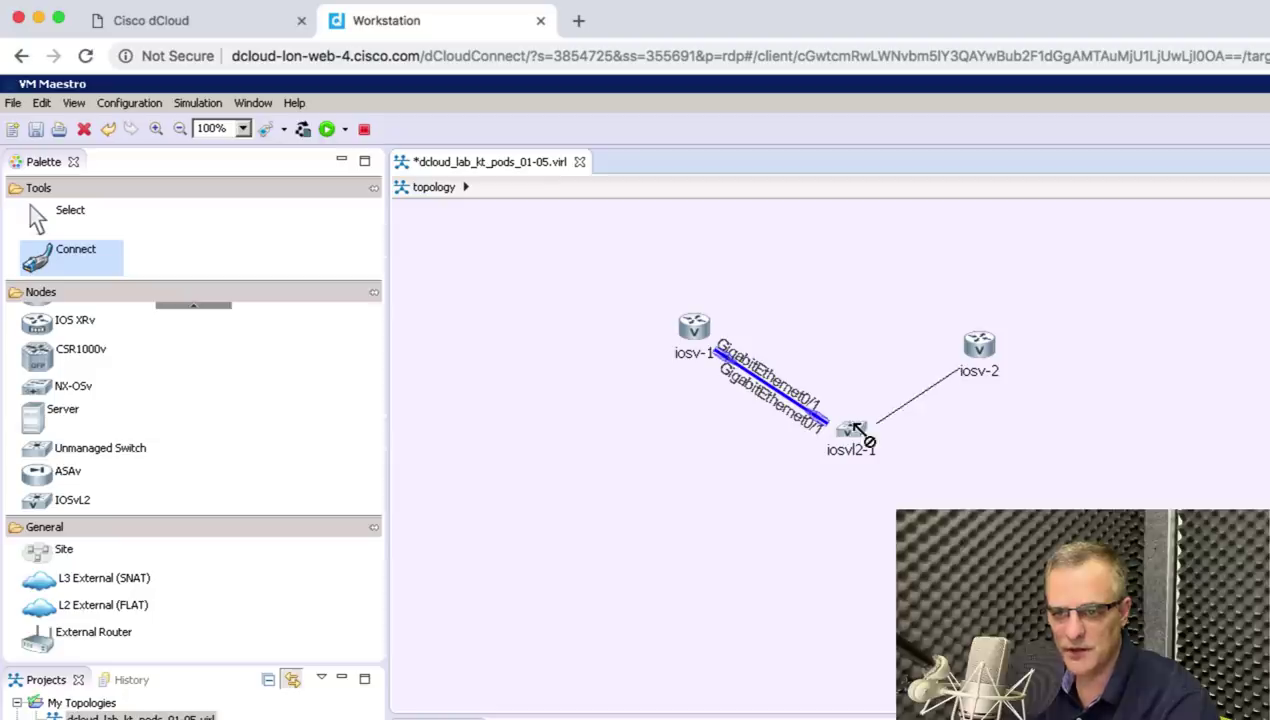
click(857, 430)
click(70, 215)
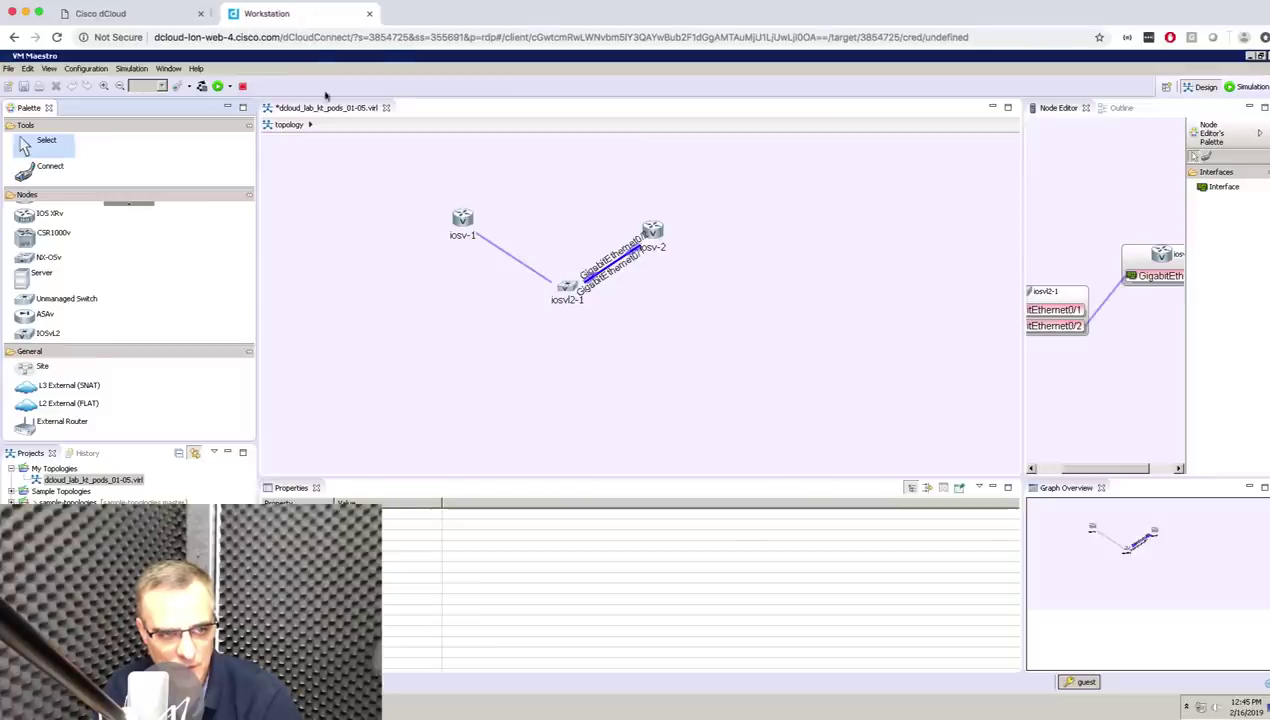
drag(447, 28, 343, 122)
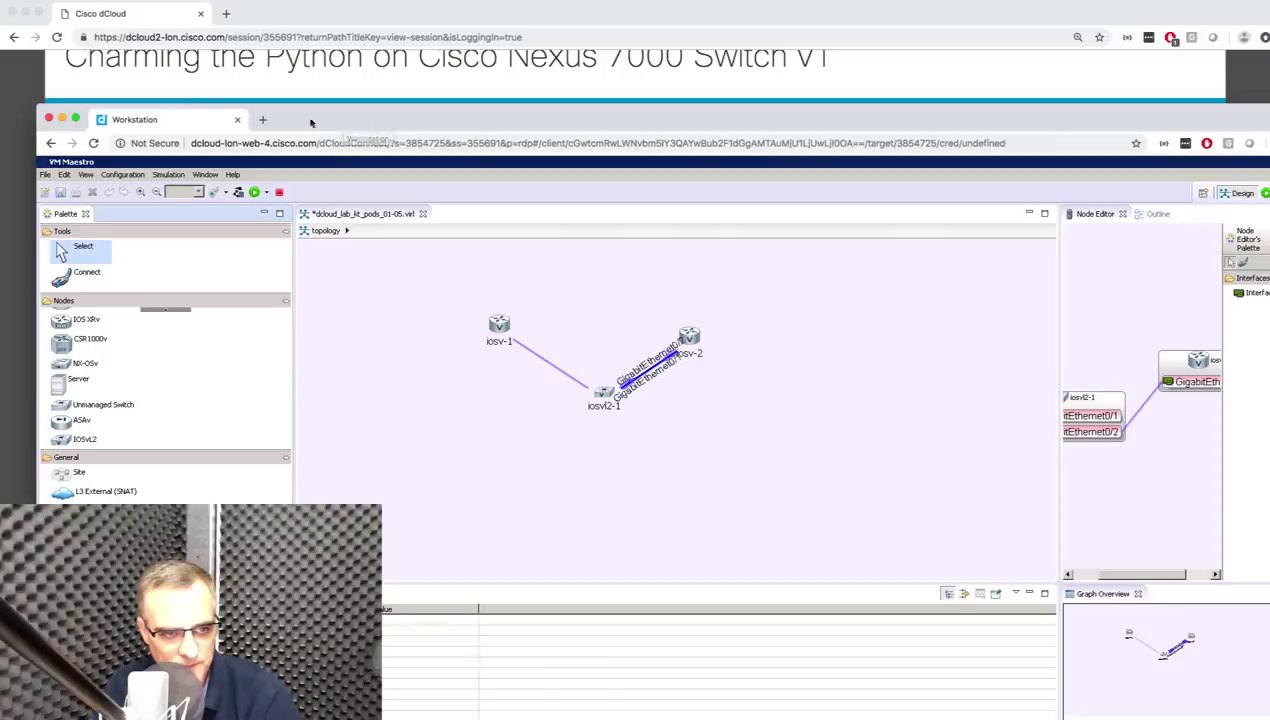
Fit the topology in view and arrange iosv-1, iosv-2 and iosvl2-1 neatly.
drag(155, 121, 290, 14)
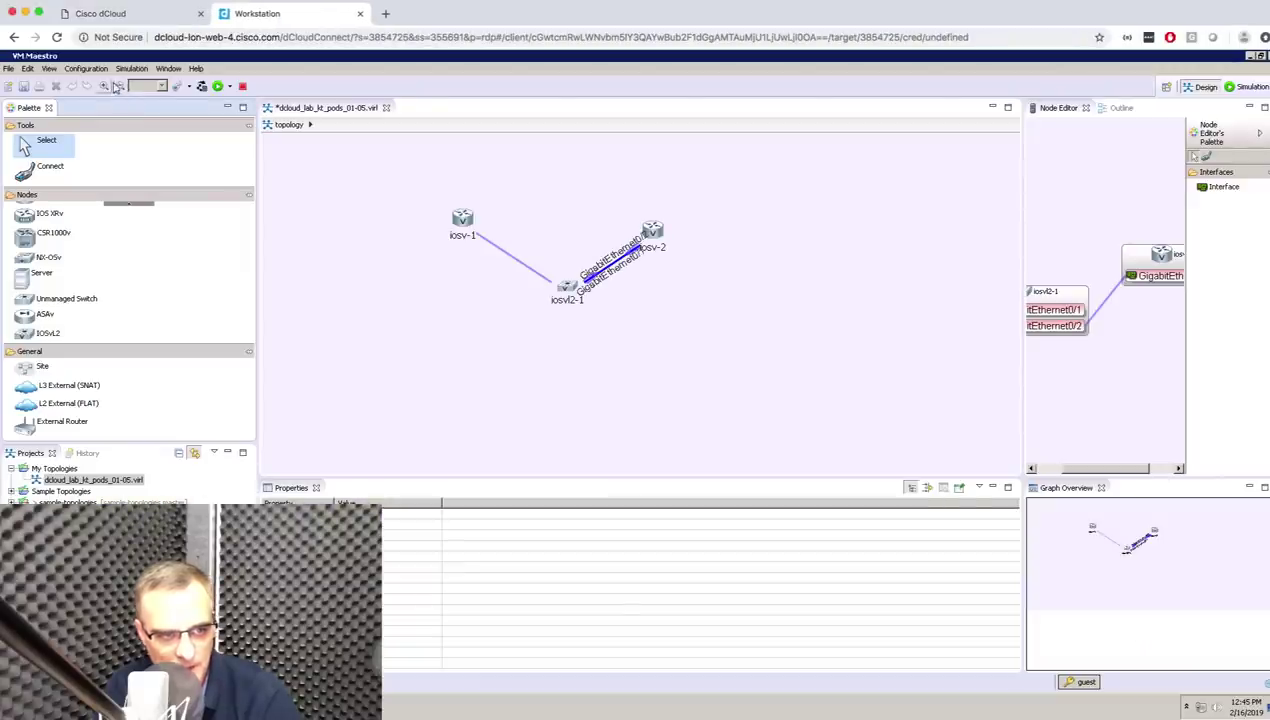
click(117, 87)
click(119, 87)
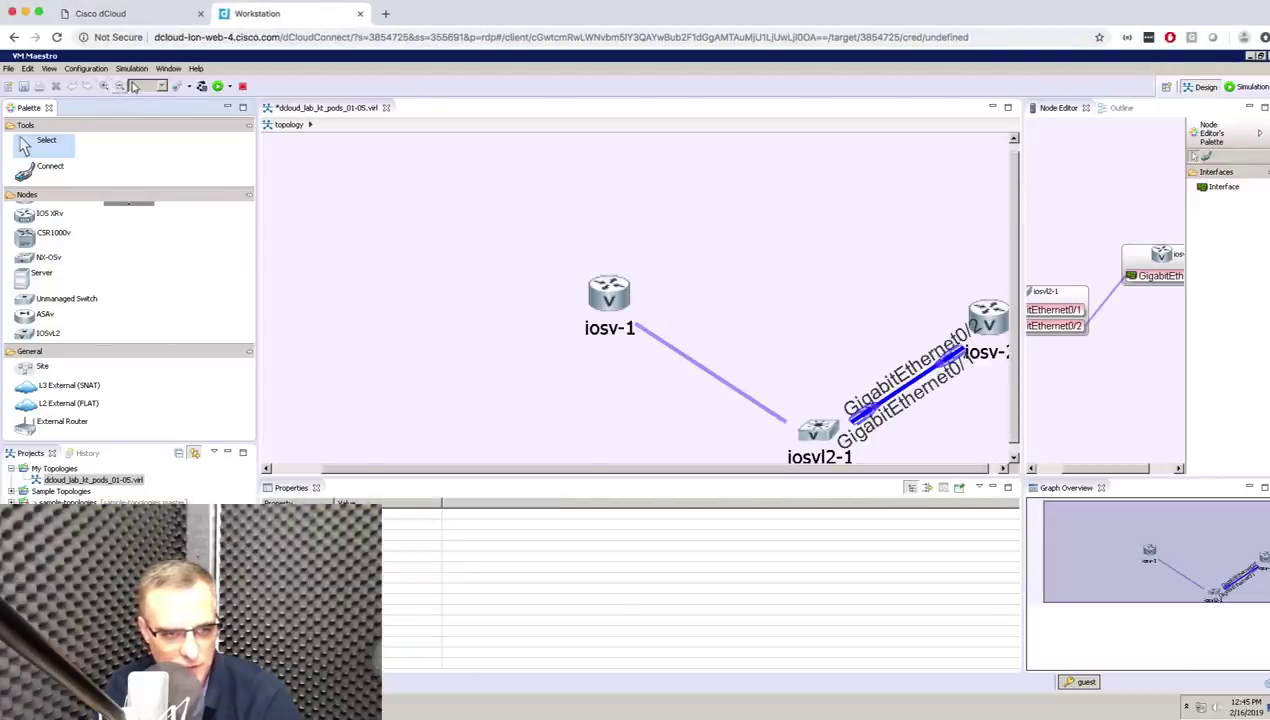
click(119, 87)
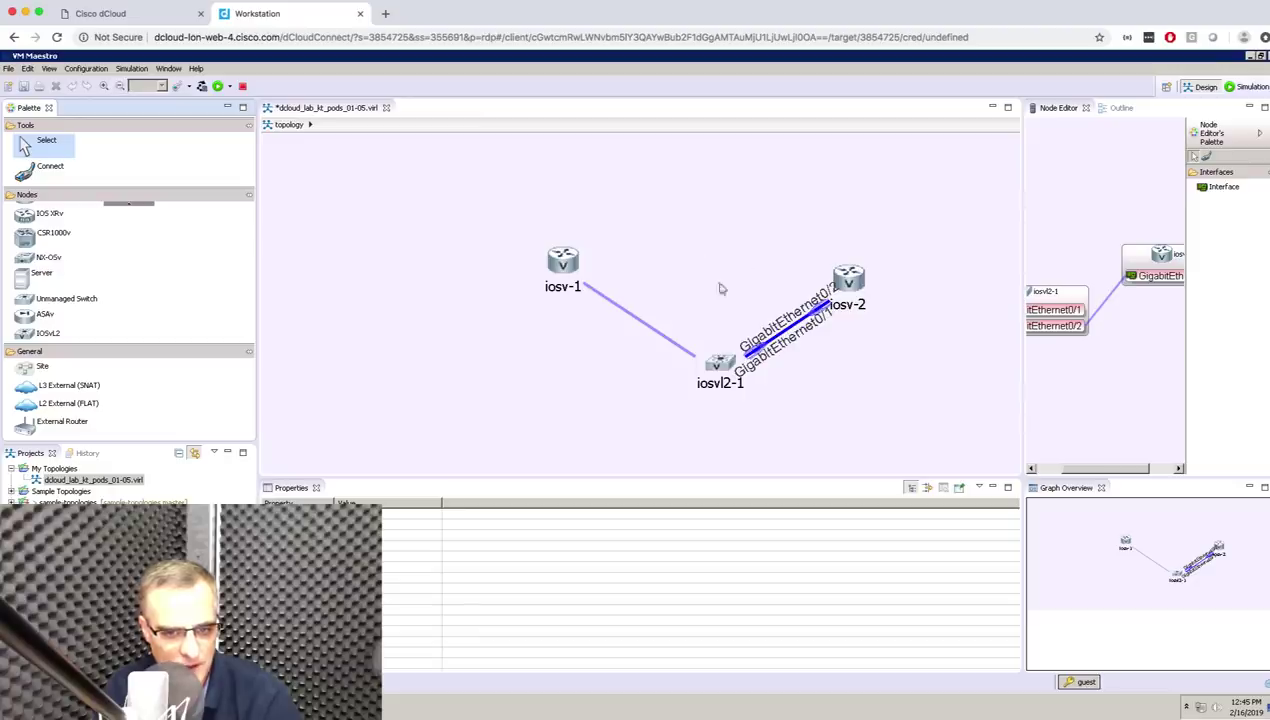
drag(558, 257, 445, 224)
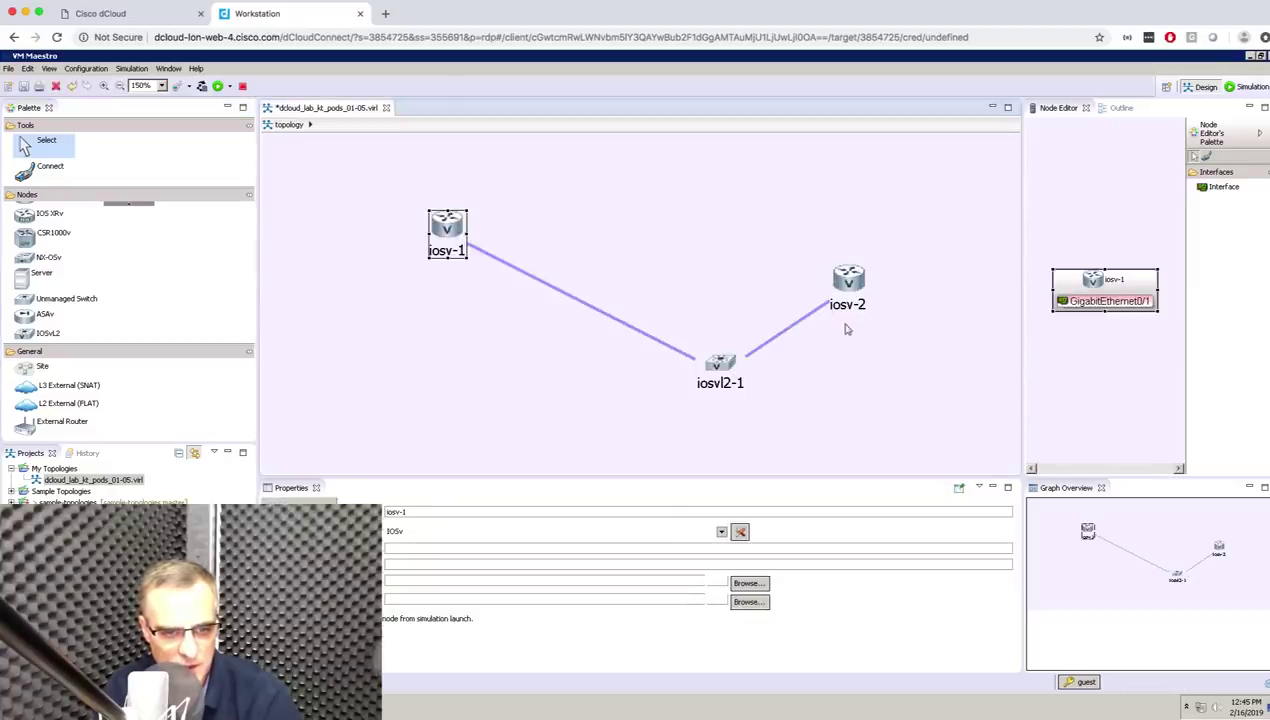
drag(848, 278, 803, 226)
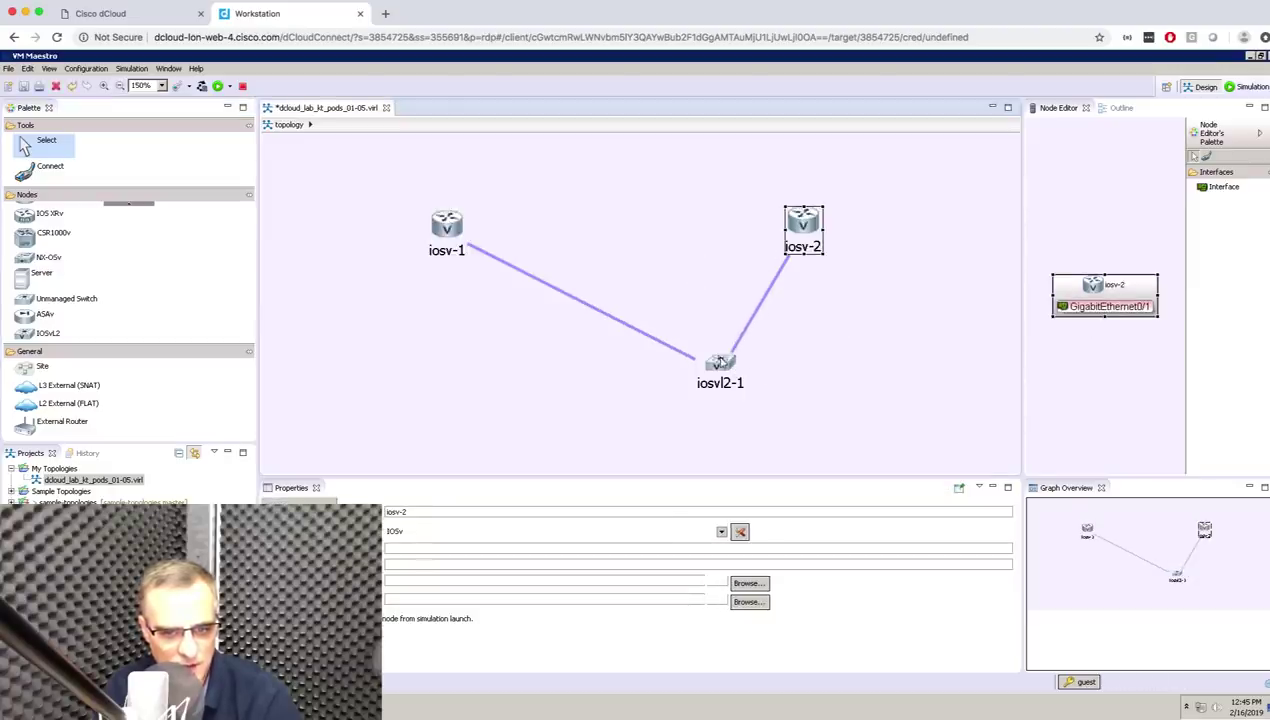
drag(720, 362, 632, 330)
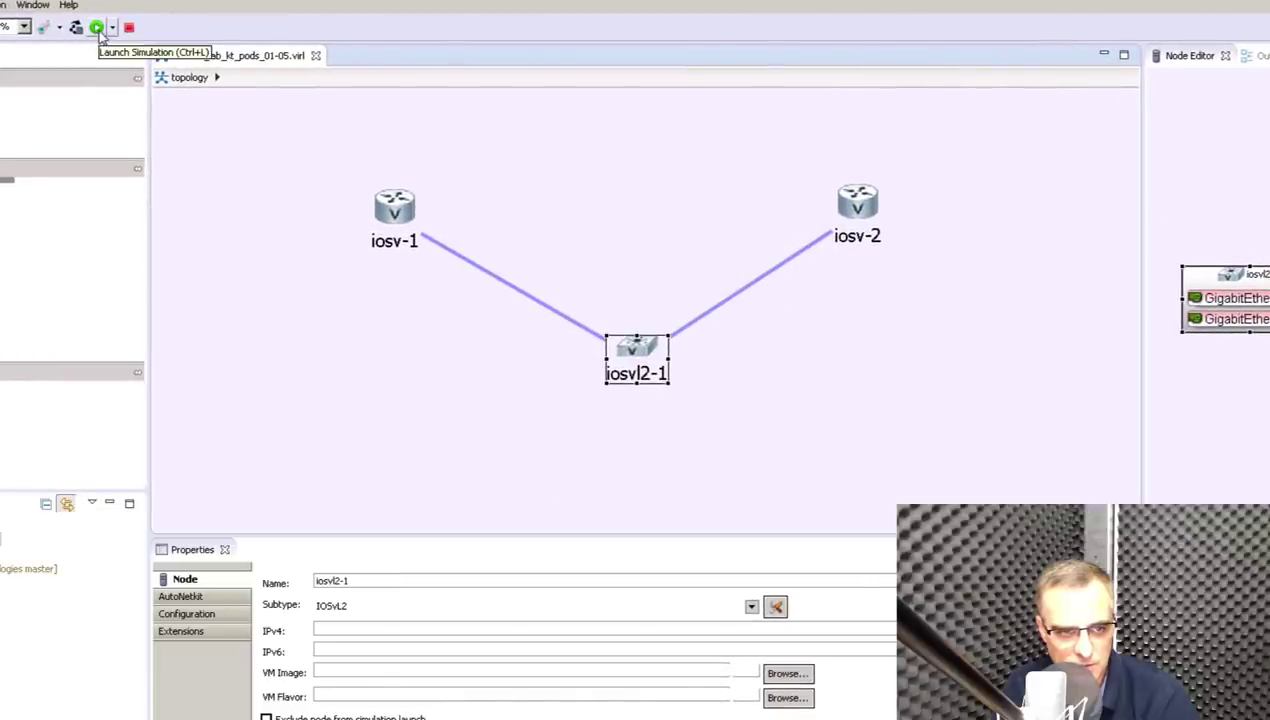
Save the topology, launch its simulation and switch to the Simulation view.
click(97, 28)
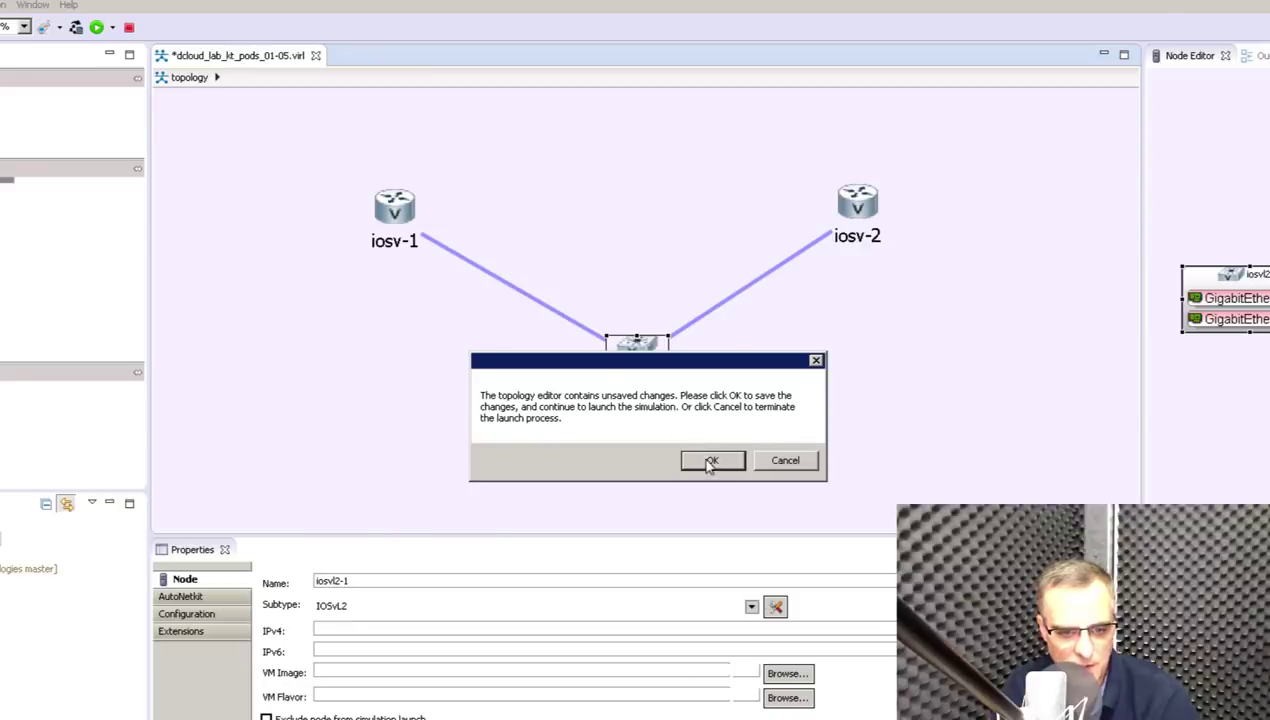
click(710, 461)
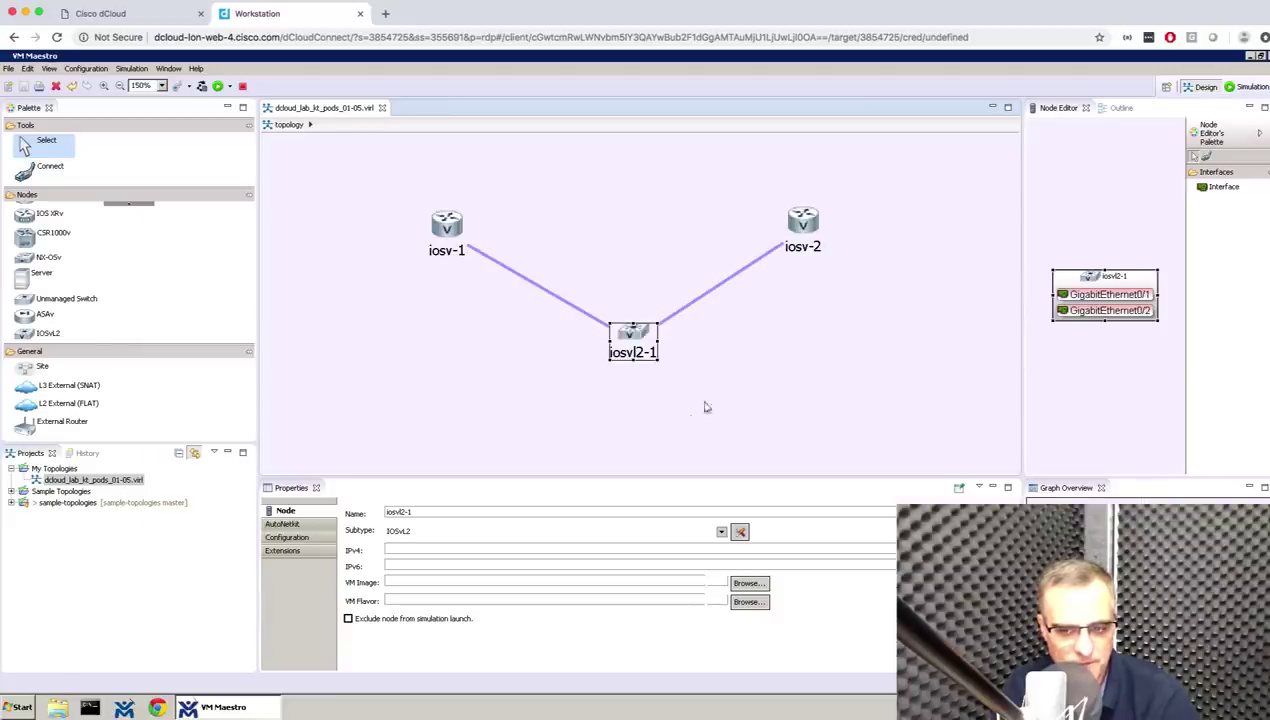
click(1247, 90)
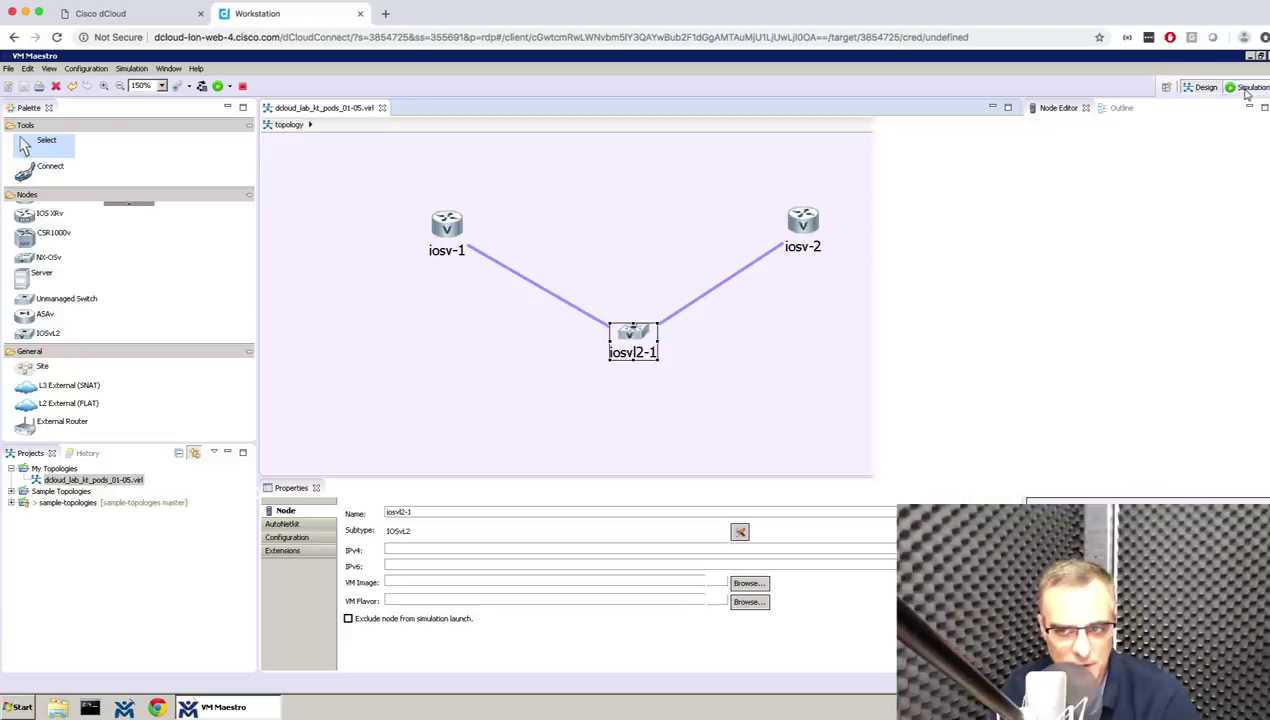
key(Return)
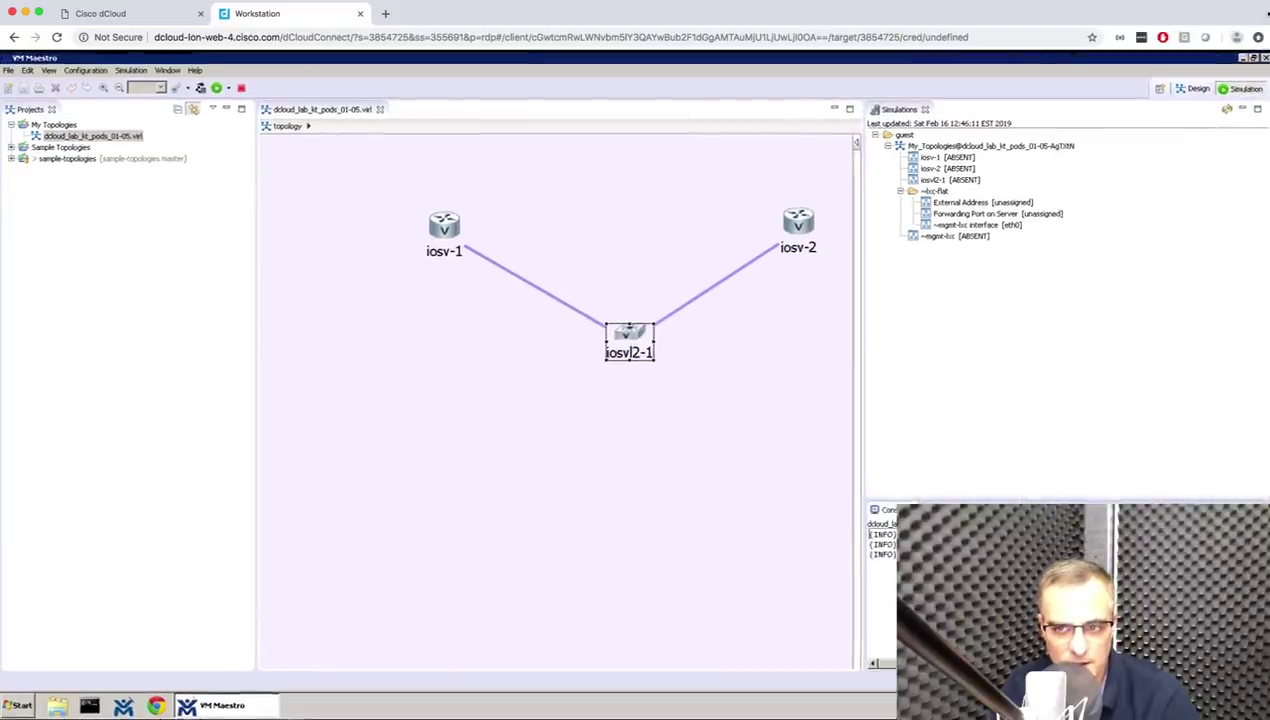
In Design at 200% zoom, place a new IOSv router iosv-3.
click(1196, 89)
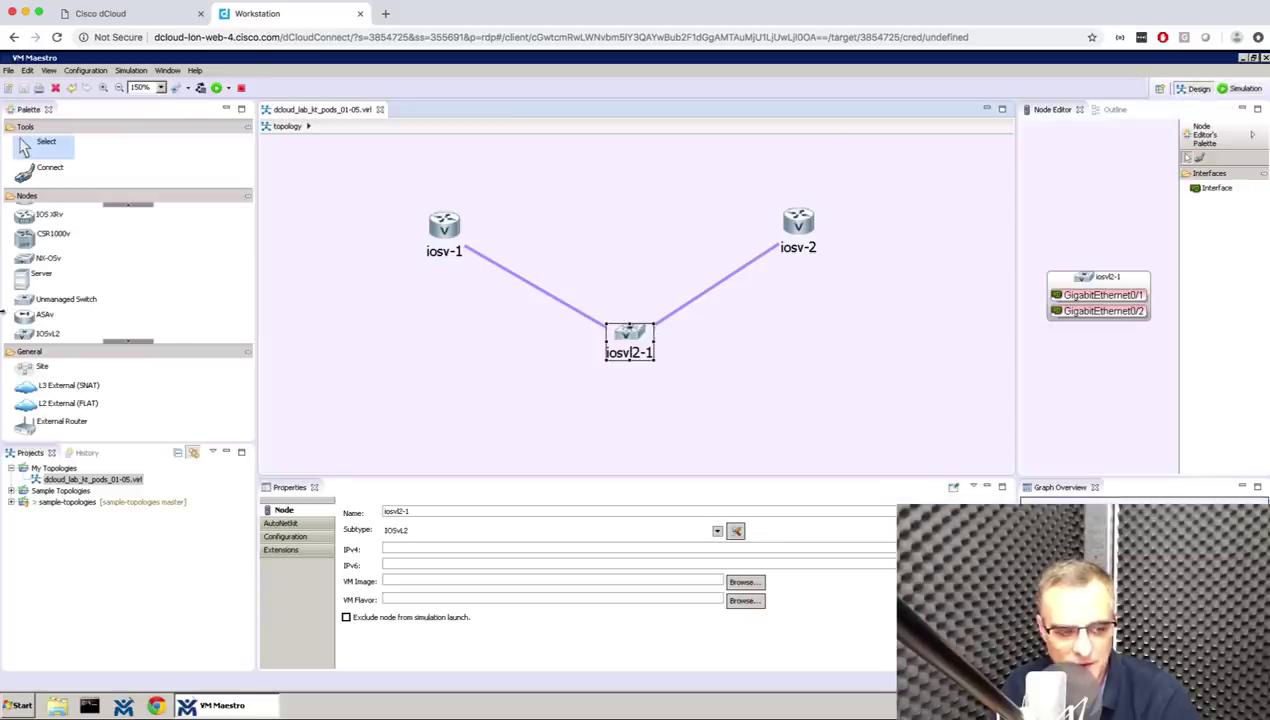
key(ctrl+equal)
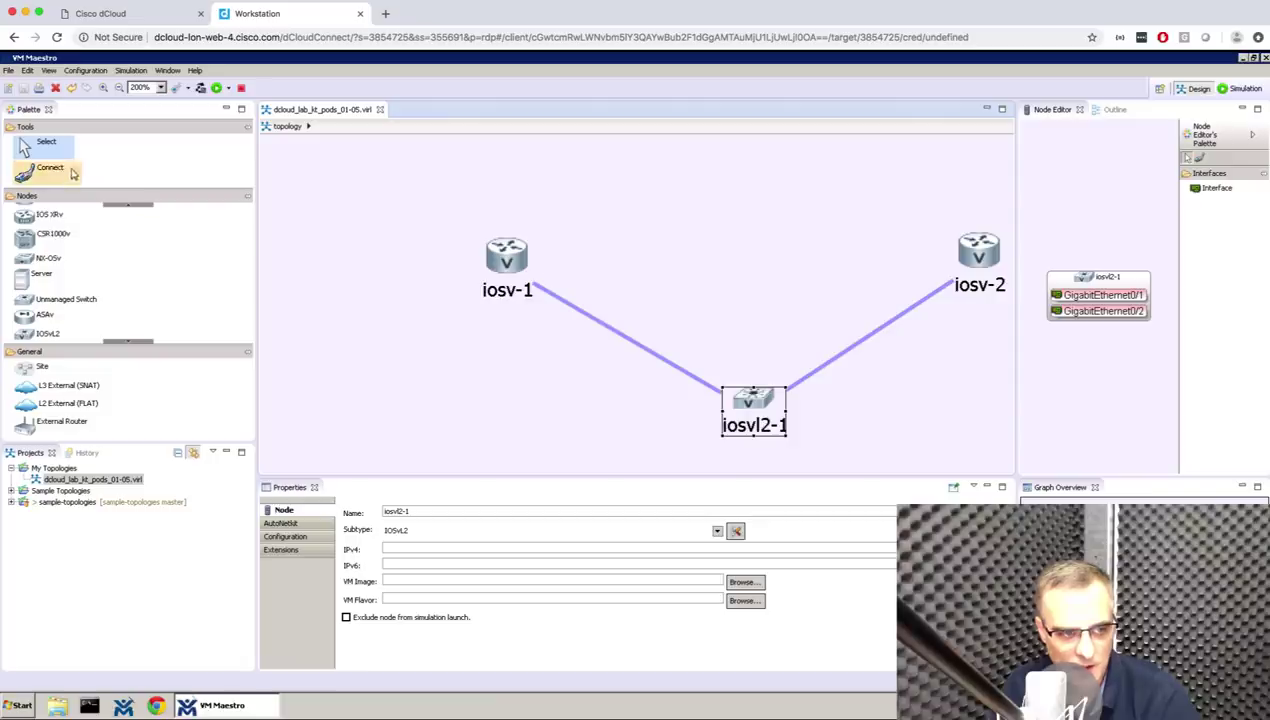
click(126, 206)
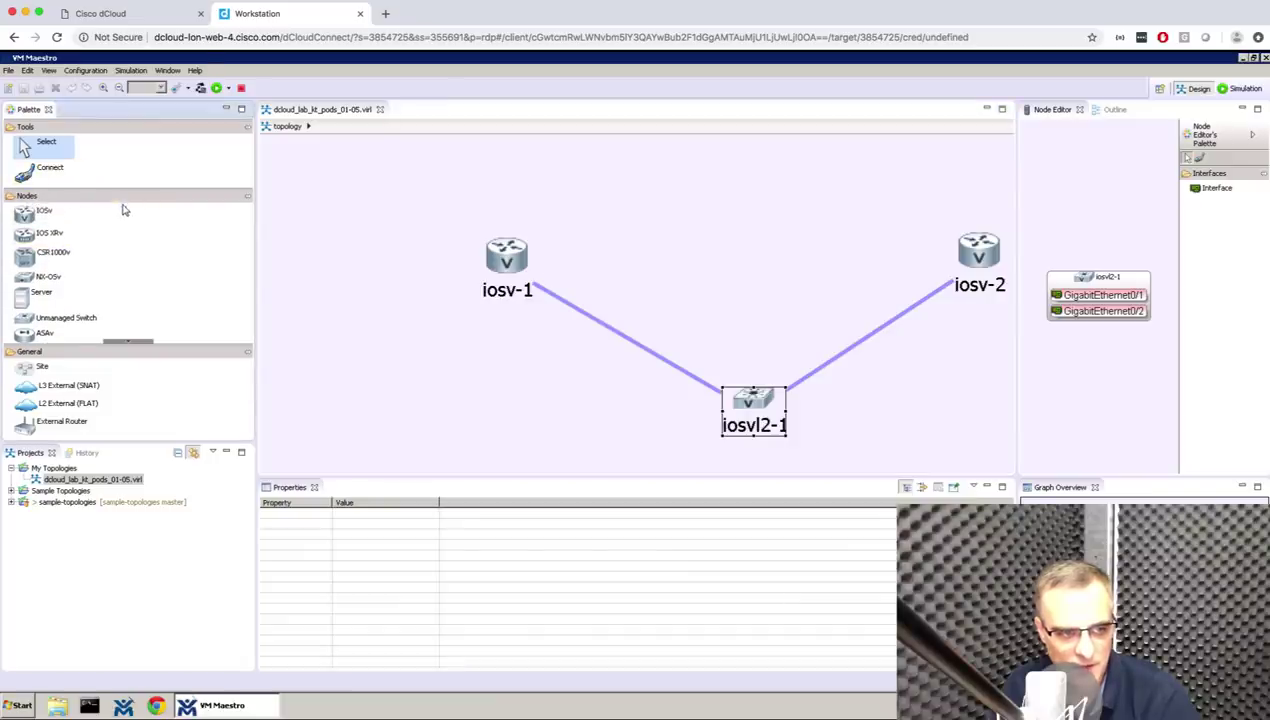
click(40, 212)
click(449, 381)
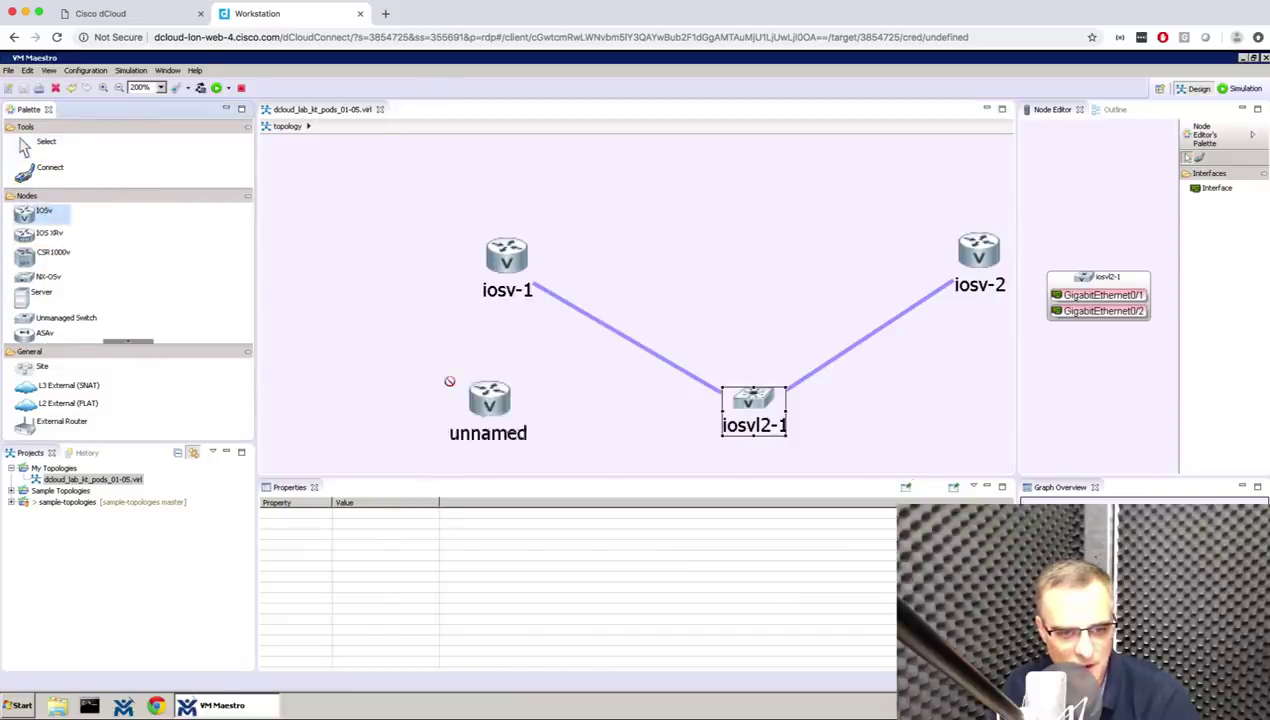
click(50, 143)
Link iosv-3's GigabitEthernet0/1 to iosvl2-1's GigabitEthernet0/3 and launch the simulation.
click(48, 168)
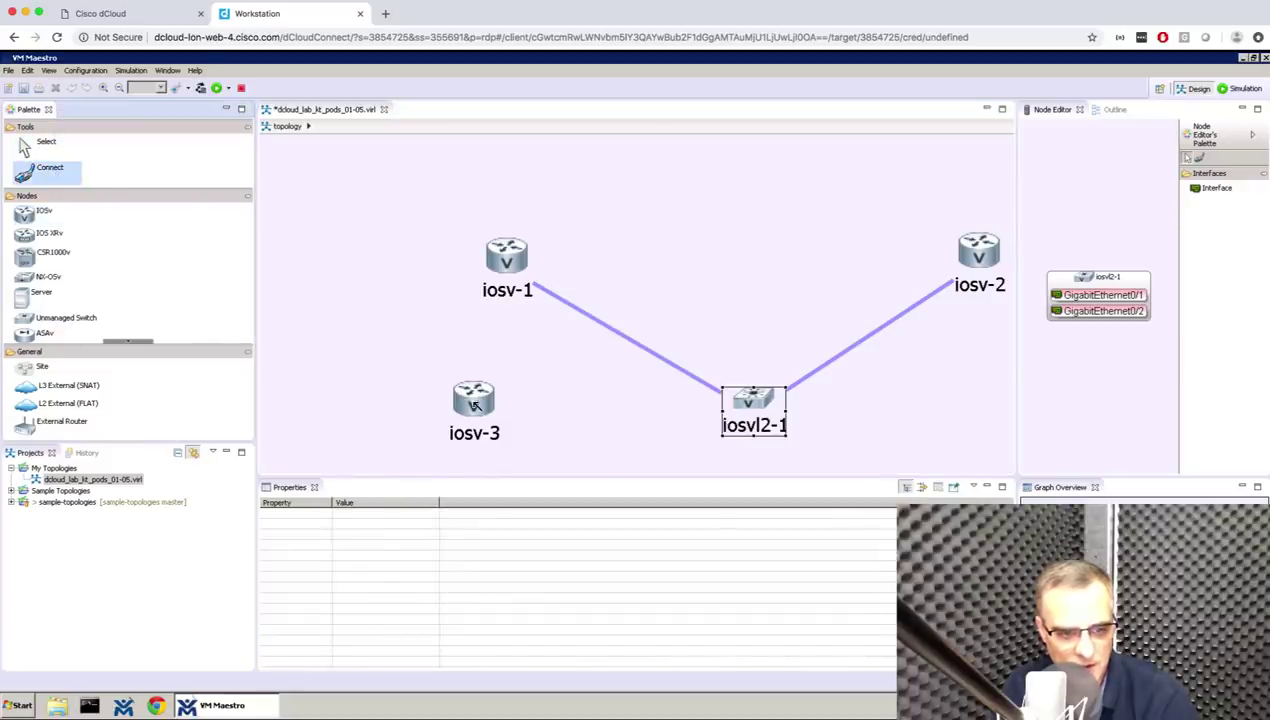
click(476, 405)
click(758, 400)
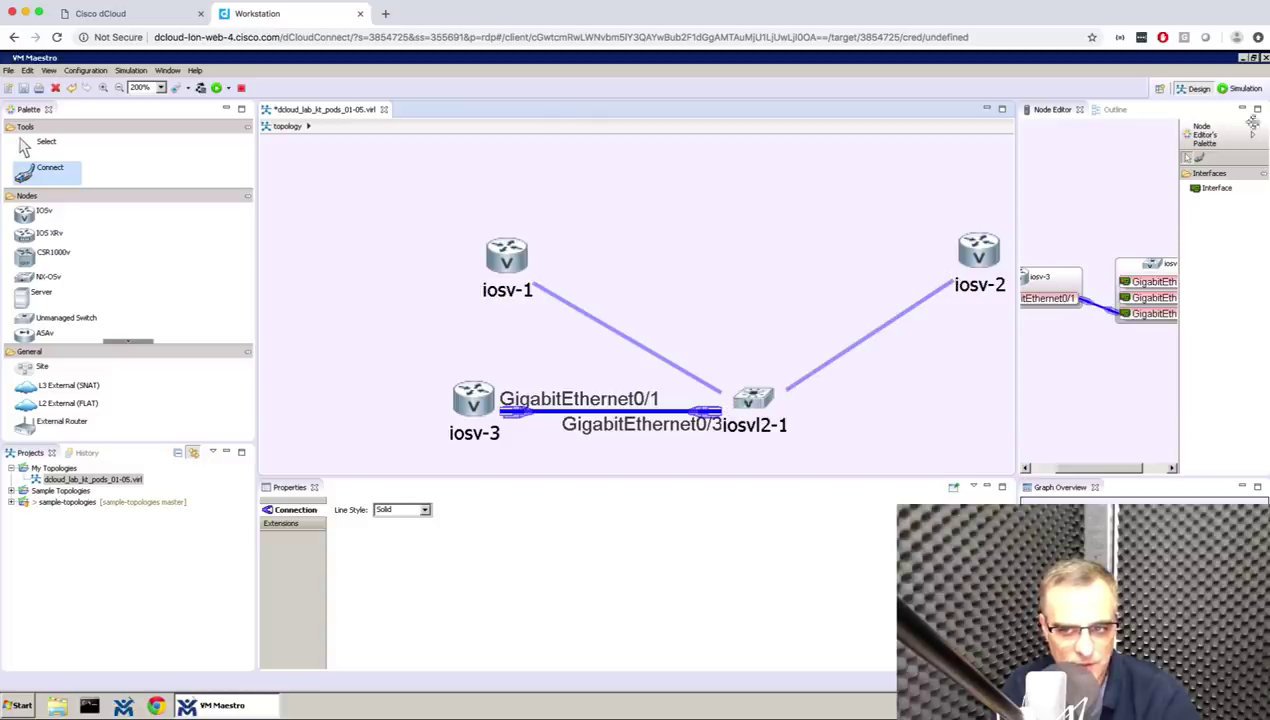
click(219, 89)
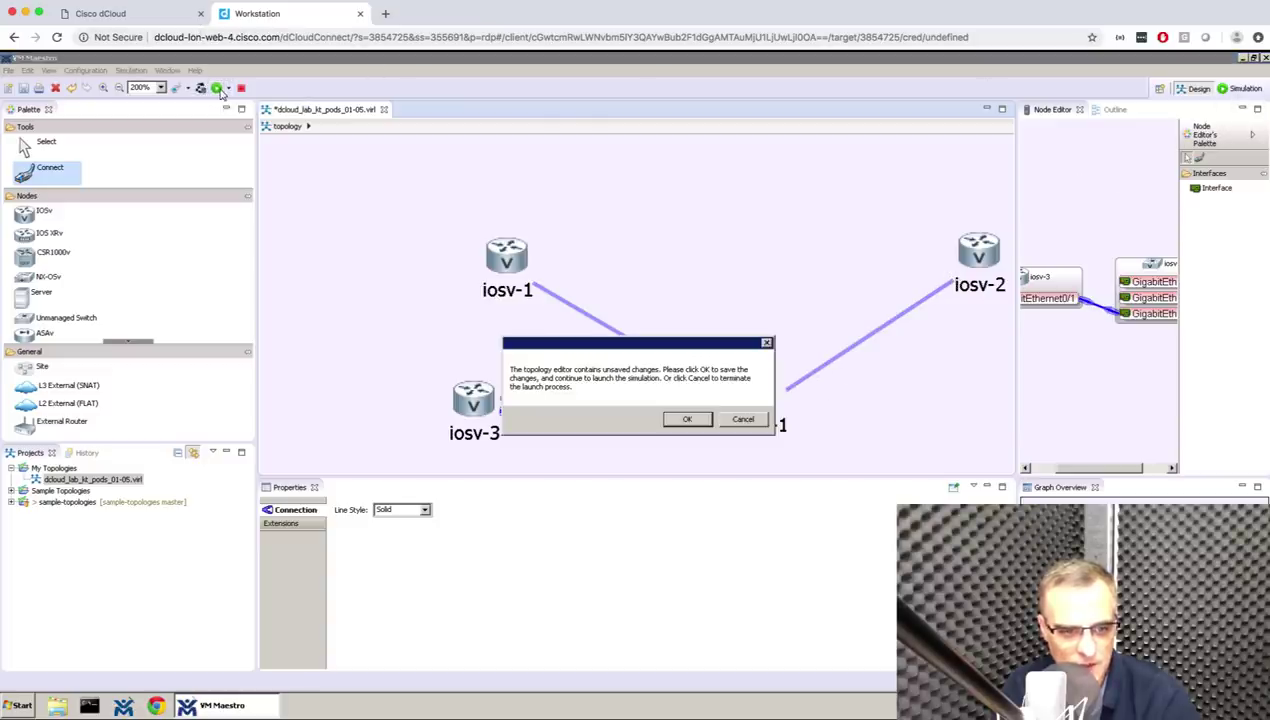
Save the changes and launch the four-node simulation, checking its nodes are ACTIVE.
click(686, 421)
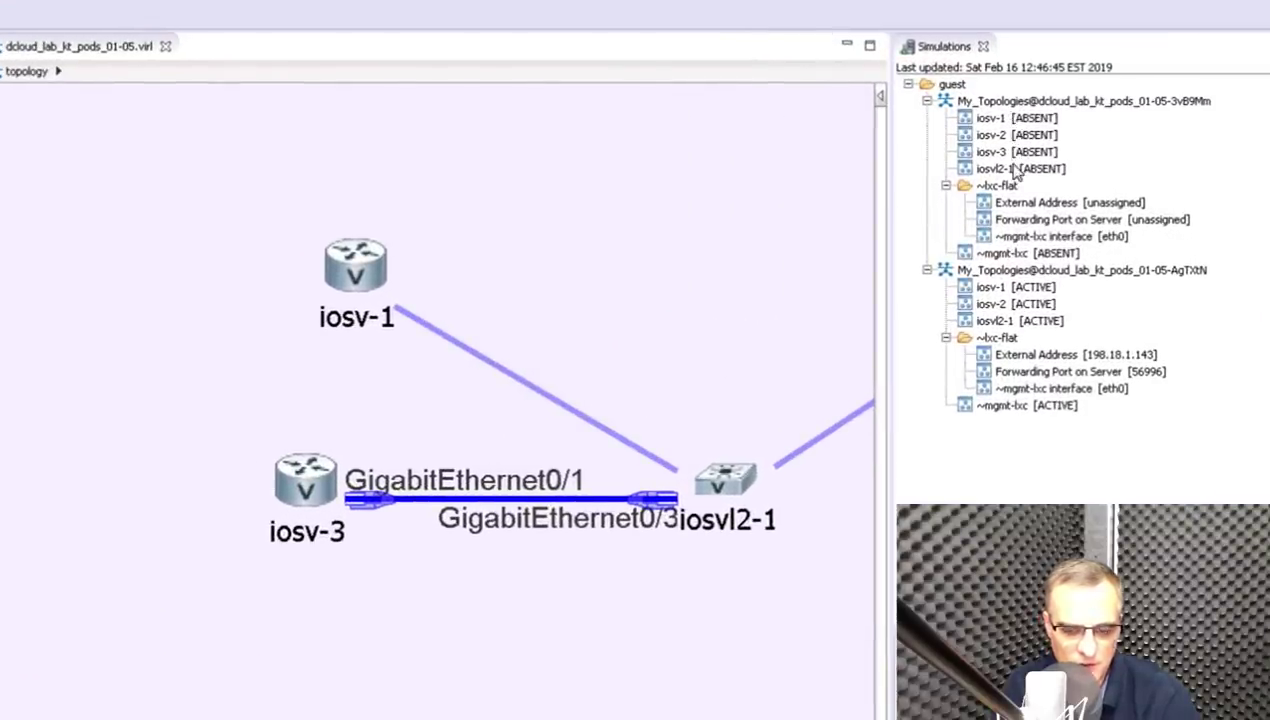
click(1012, 176)
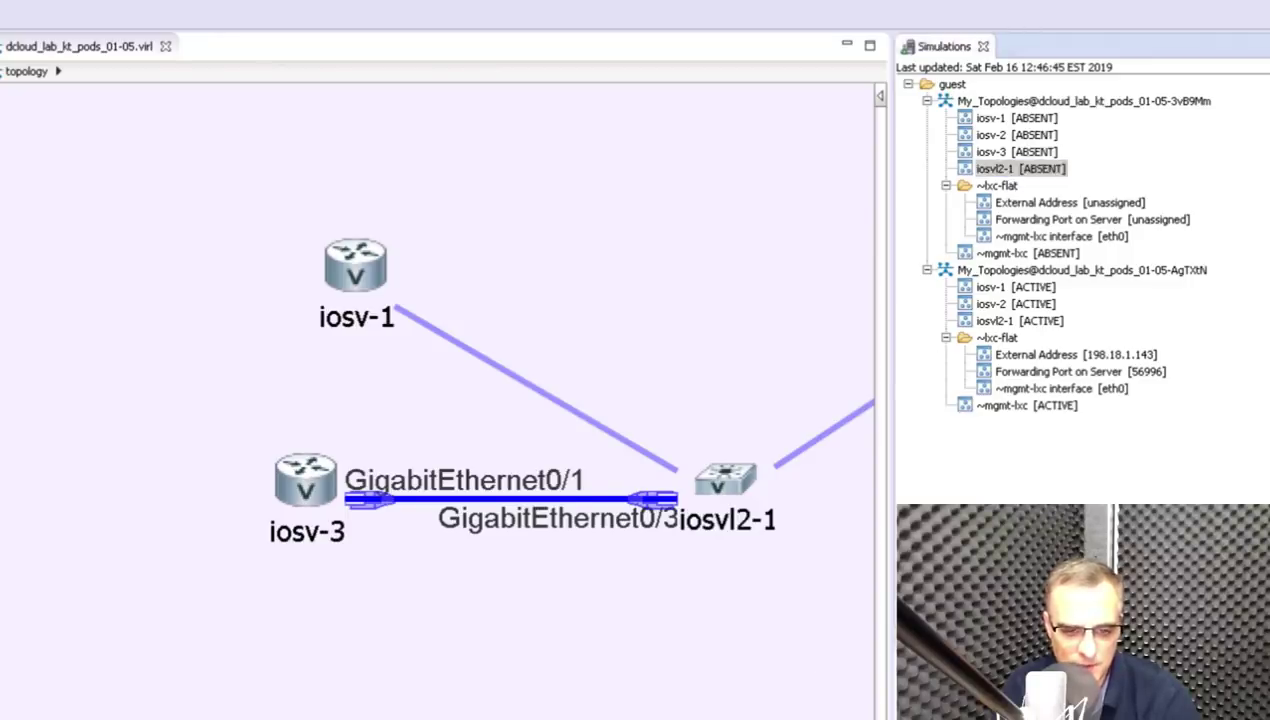
scroll(450, 400, right, 5)
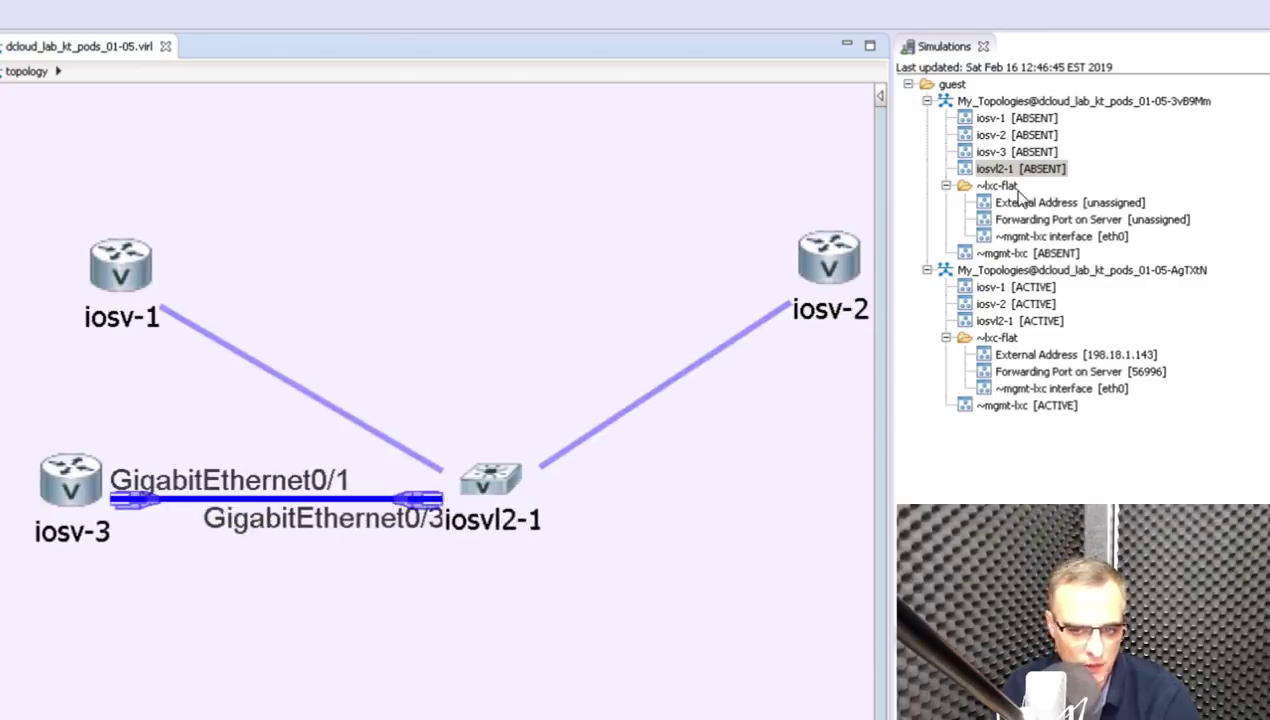
Telnet to iosv-1's console port in the new simulation.
click(981, 290)
right_click(982, 290)
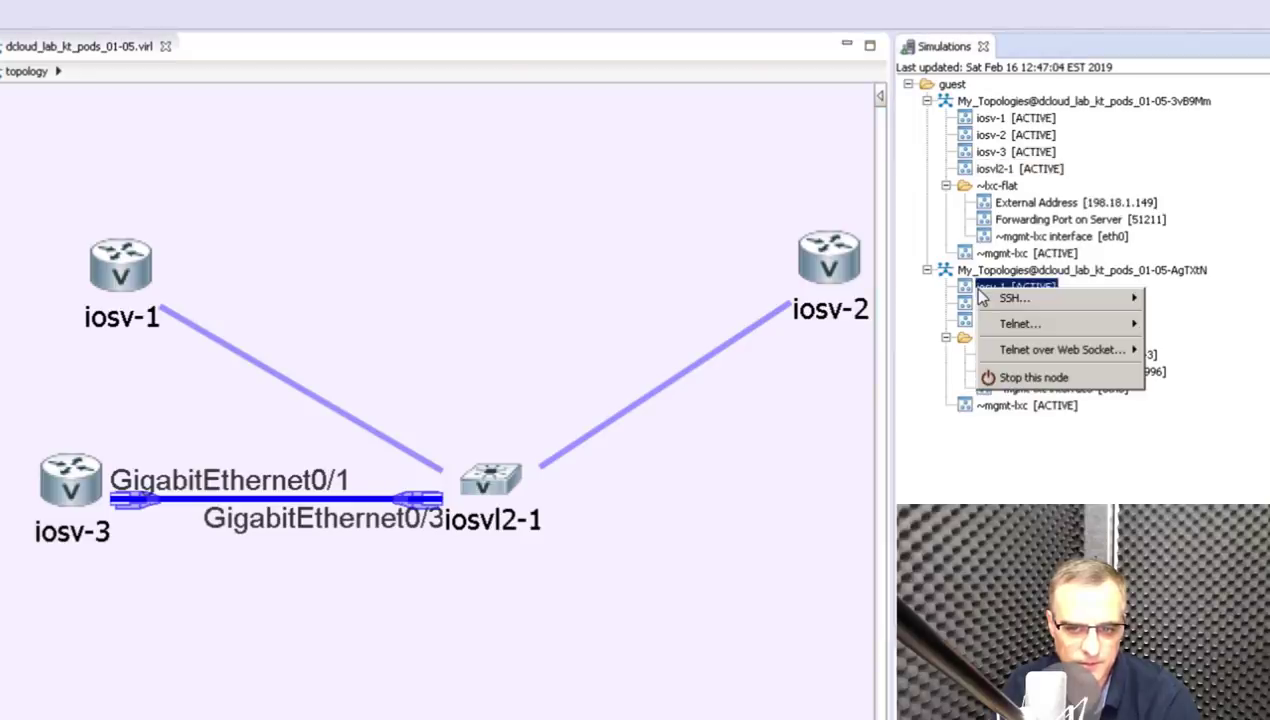
click(1129, 145)
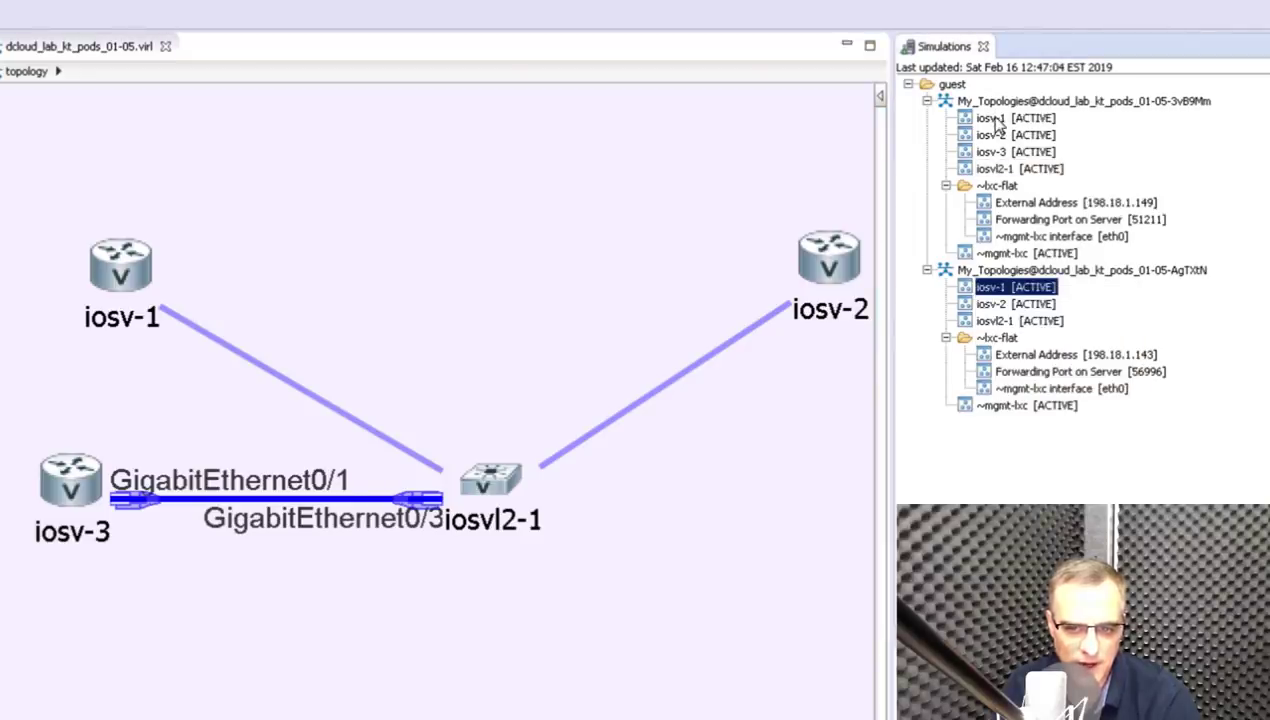
right_click(996, 120)
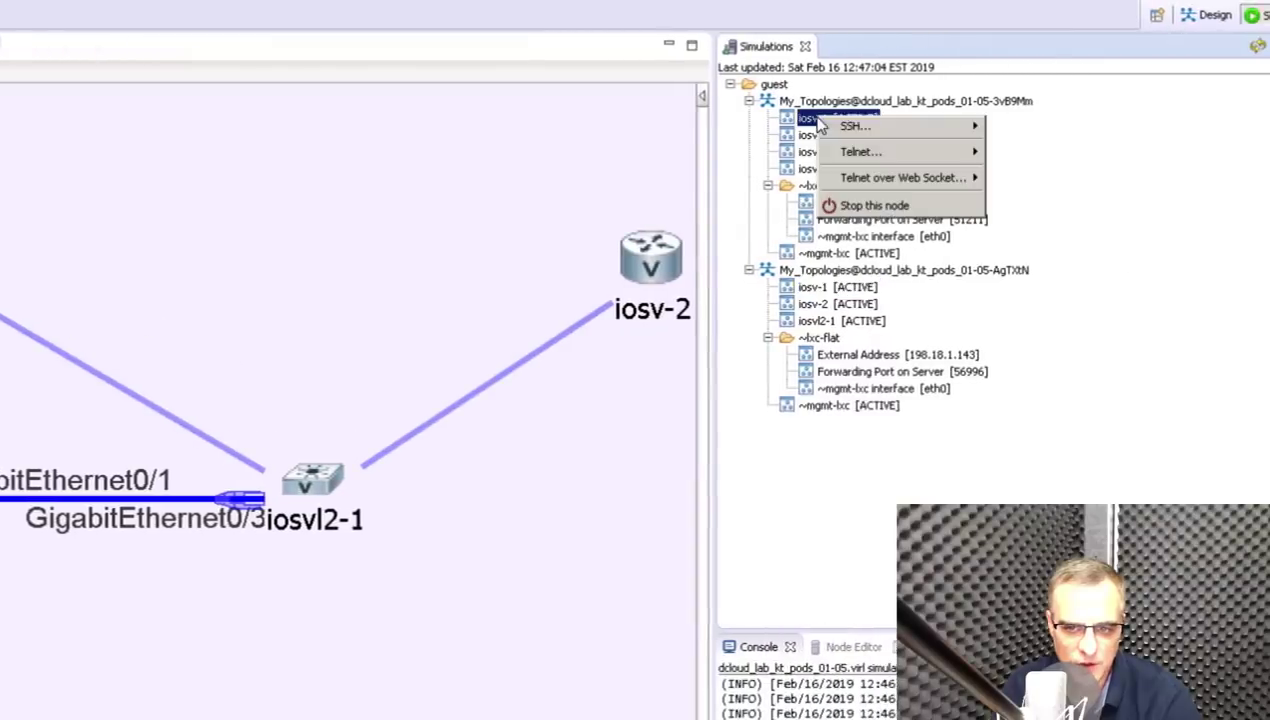
mouse_move(859, 151)
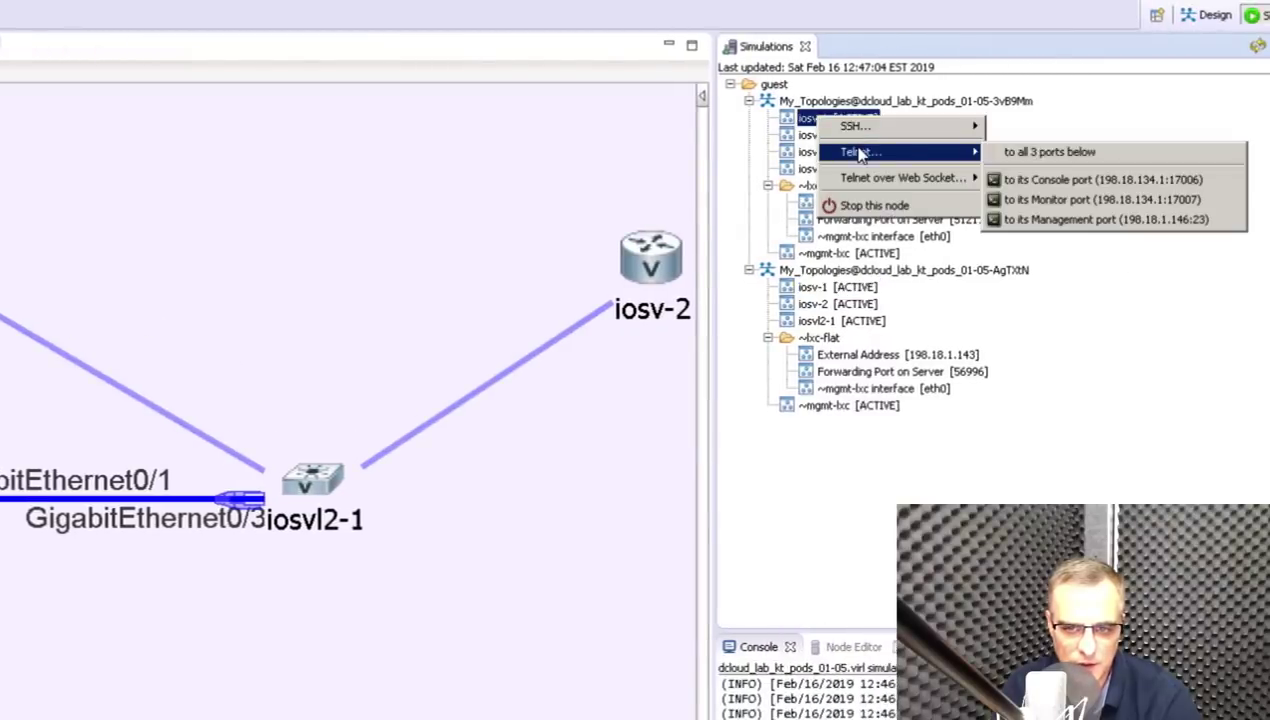
click(1046, 182)
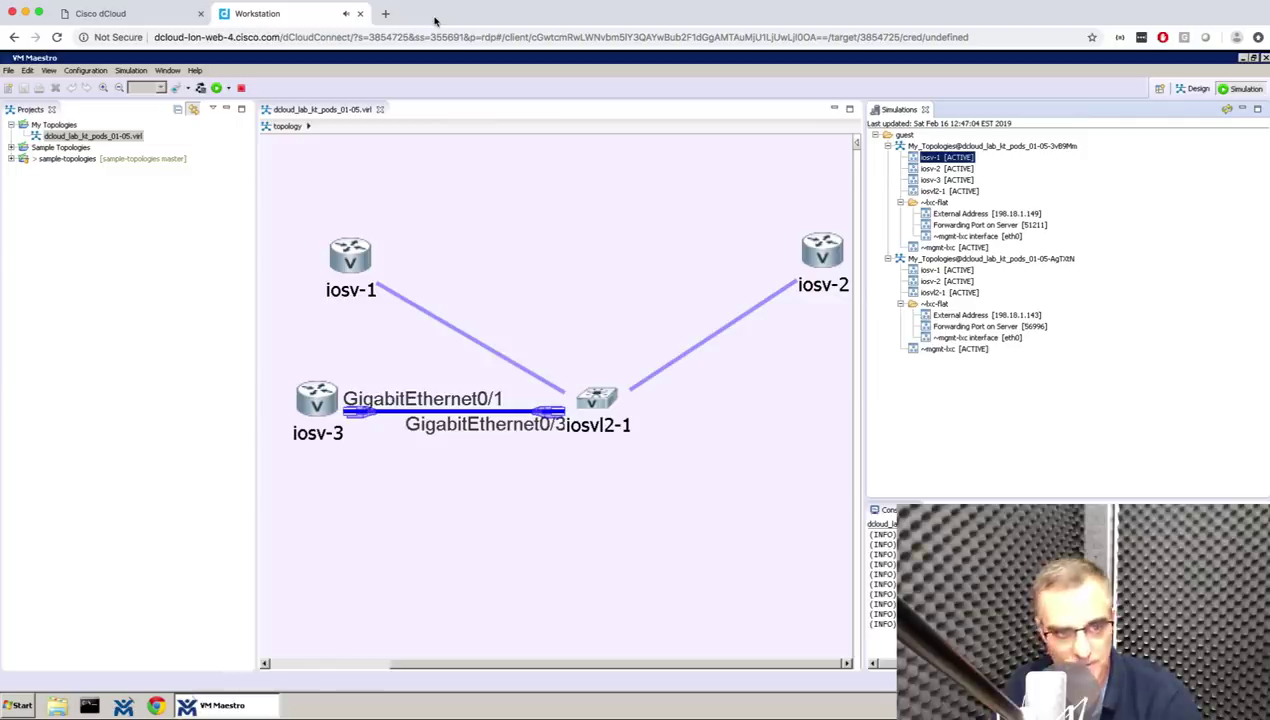
Move the browser aside and display iosv-1's Telnet choices: all 3 ports, Console, Monitor, Management.
drag(435, 20, 558, 65)
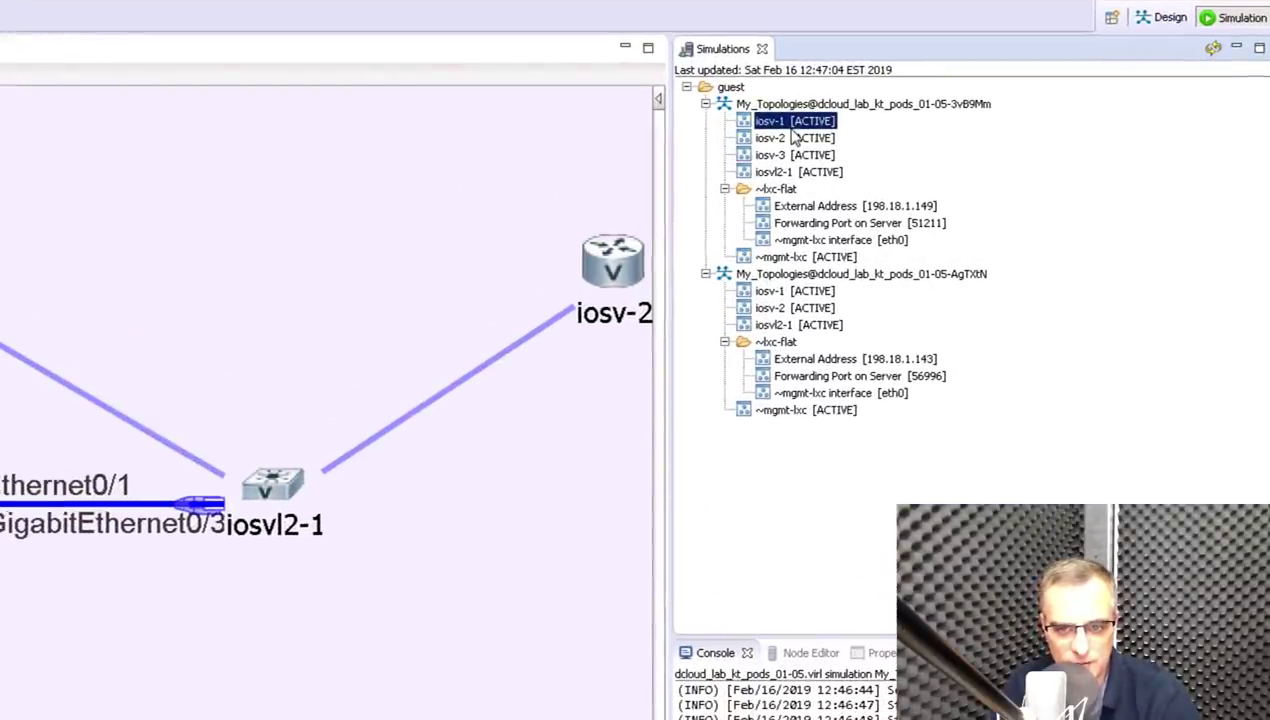
right_click(794, 128)
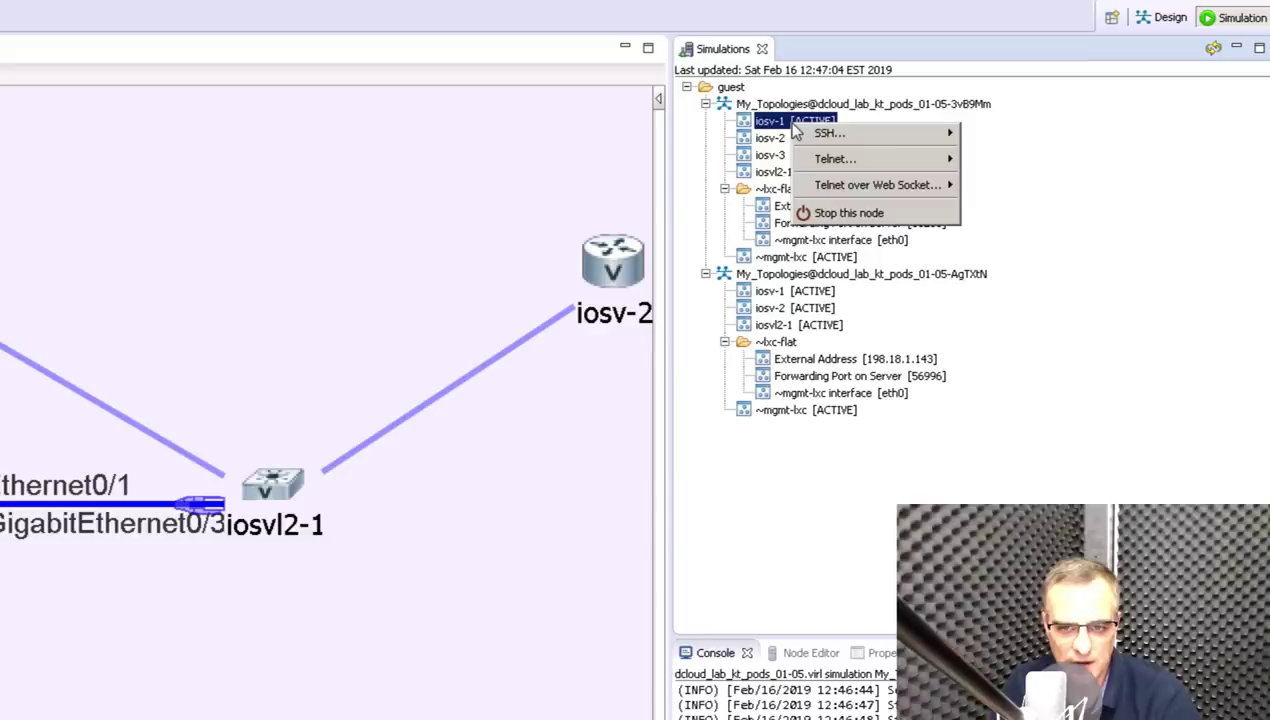
mouse_move(839, 167)
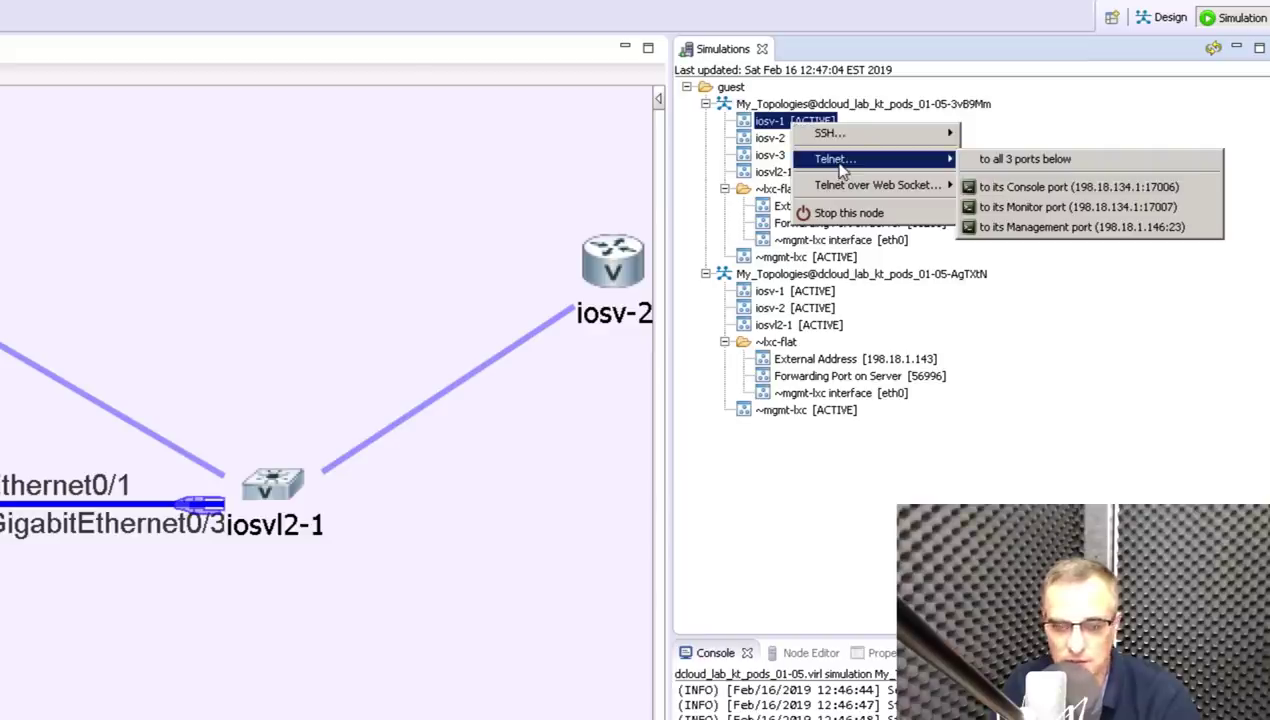
Open console telnet sessions to routers iosv-1 and iosv-2.
click(1106, 192)
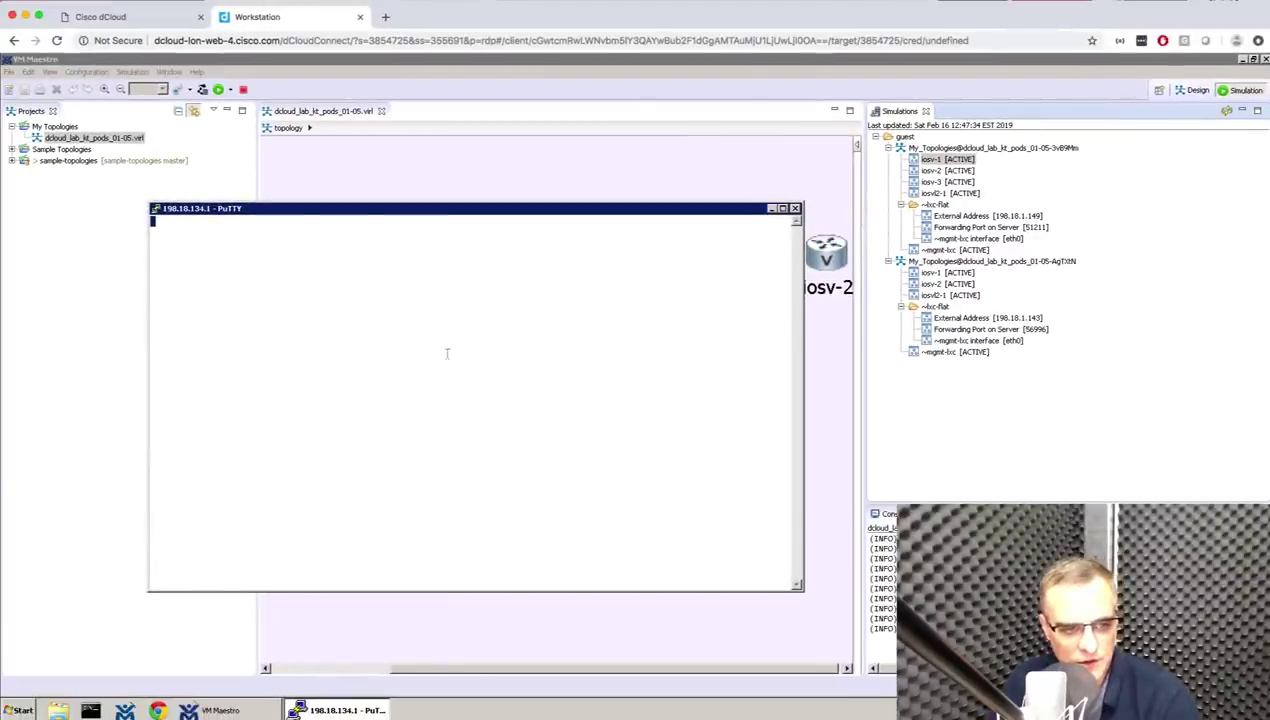
drag(429, 212, 244, 289)
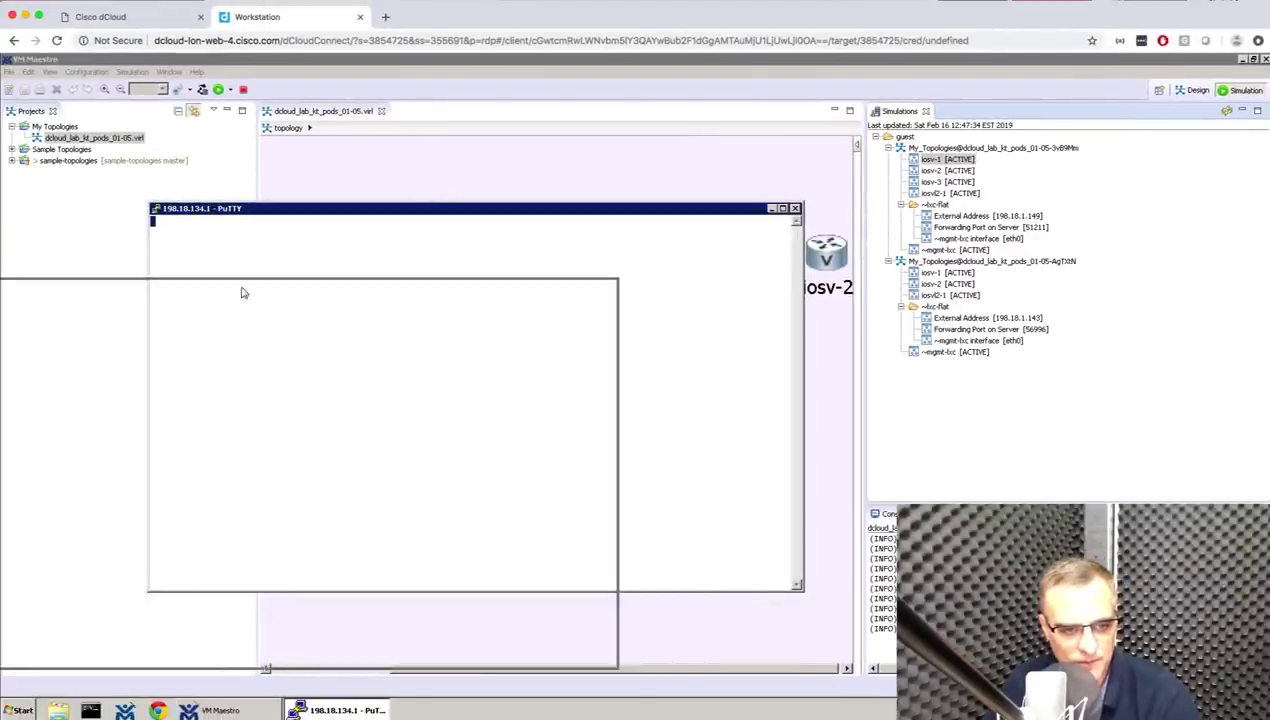
right_click(949, 172)
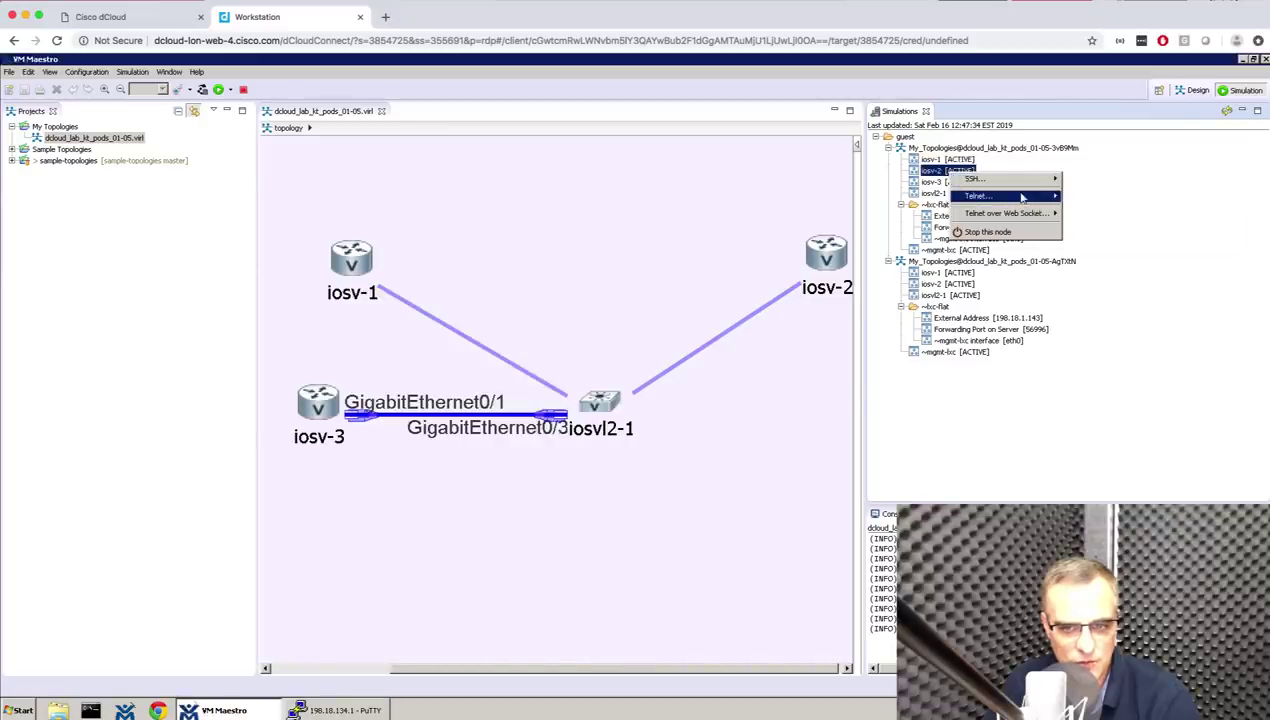
mouse_move(1022, 197)
click(1130, 215)
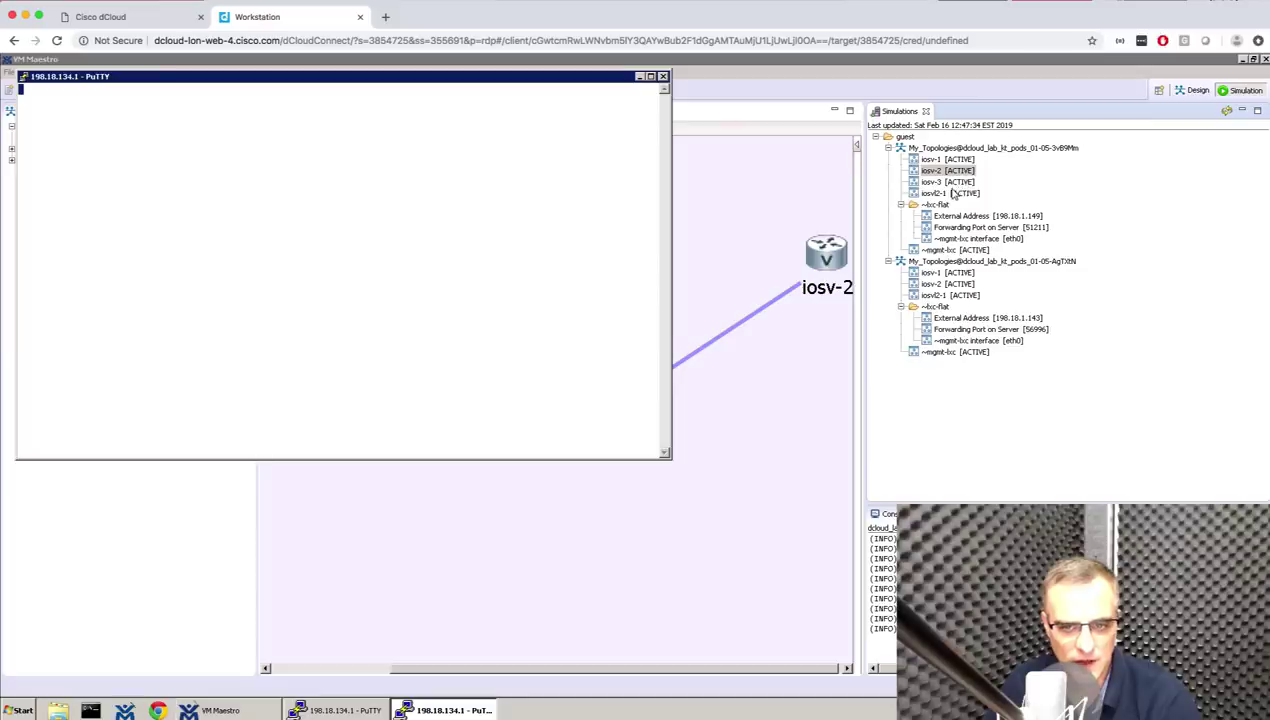
Open console telnet sessions to switch iosvl2-1 and router iosv-3.
click(953, 193)
right_click(955, 194)
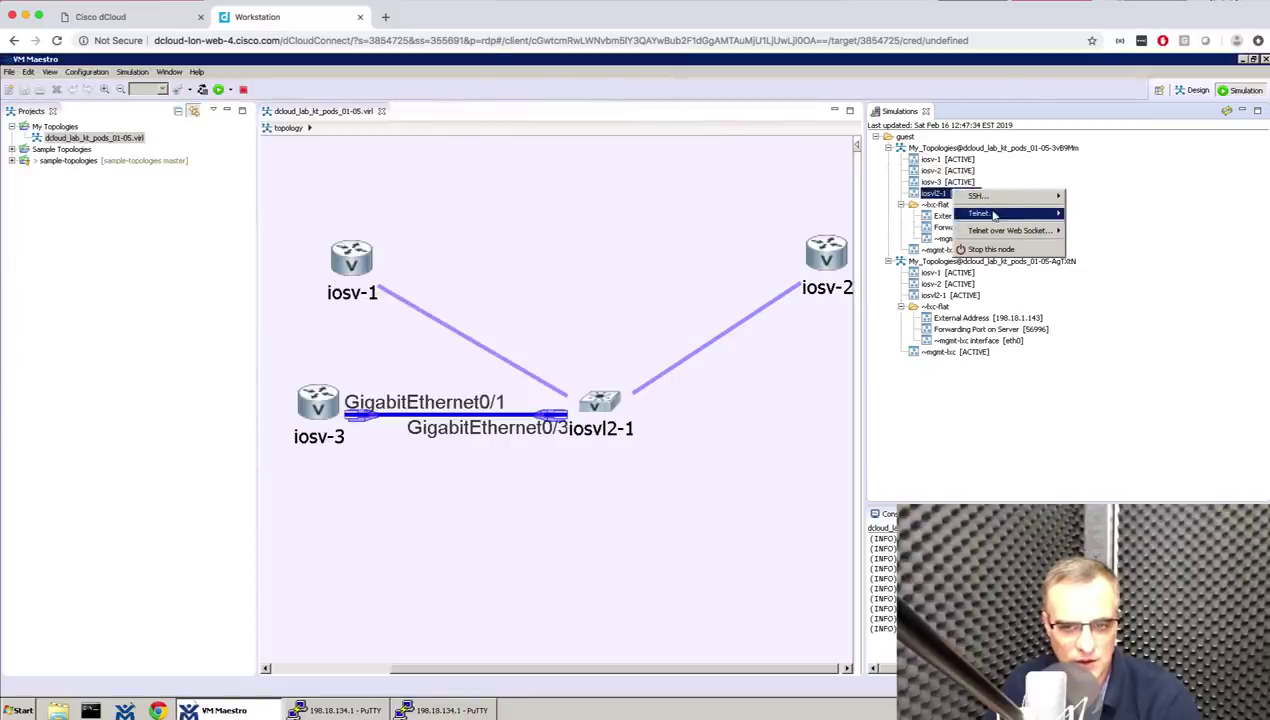
mouse_move(993, 214)
click(1103, 233)
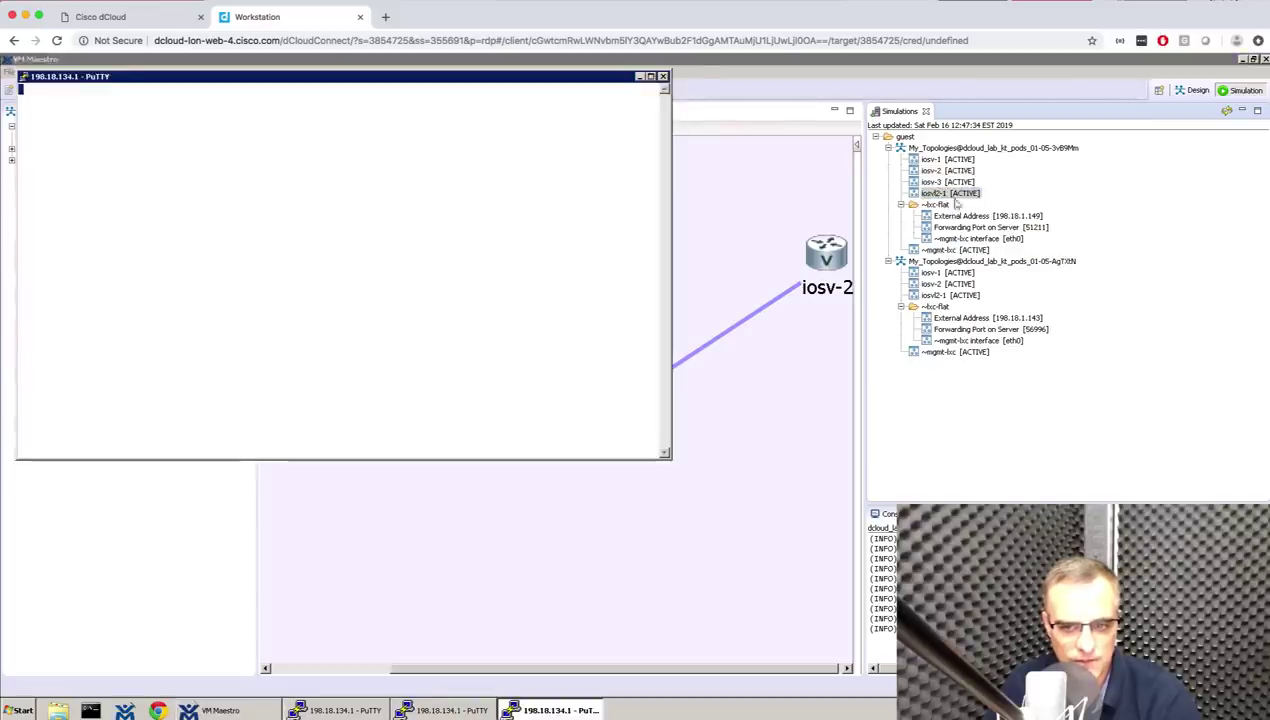
right_click(942, 184)
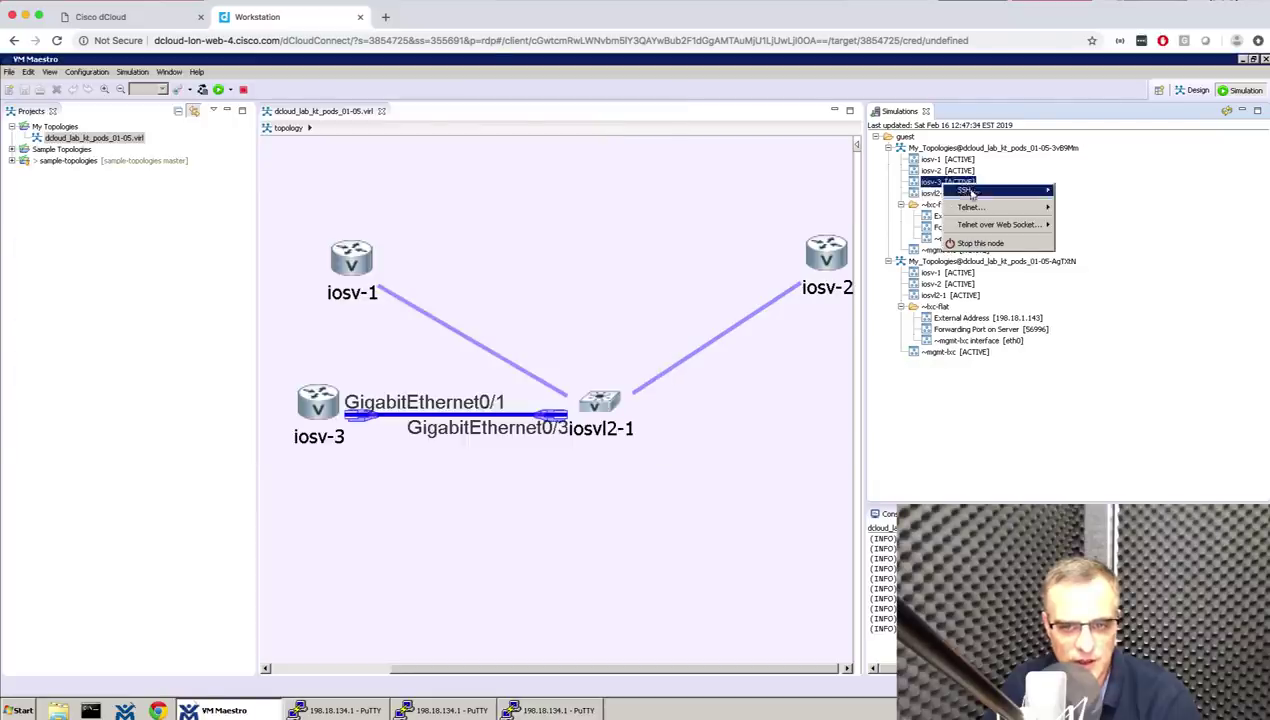
mouse_move(985, 208)
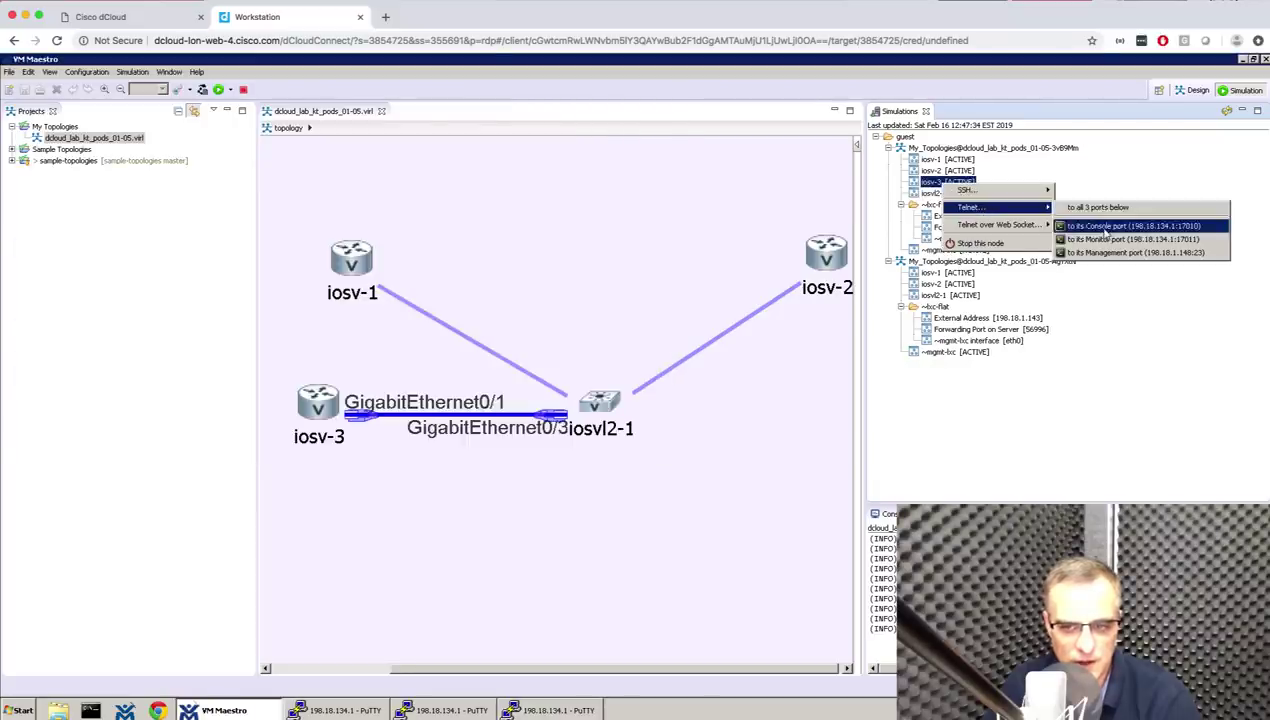
click(1104, 228)
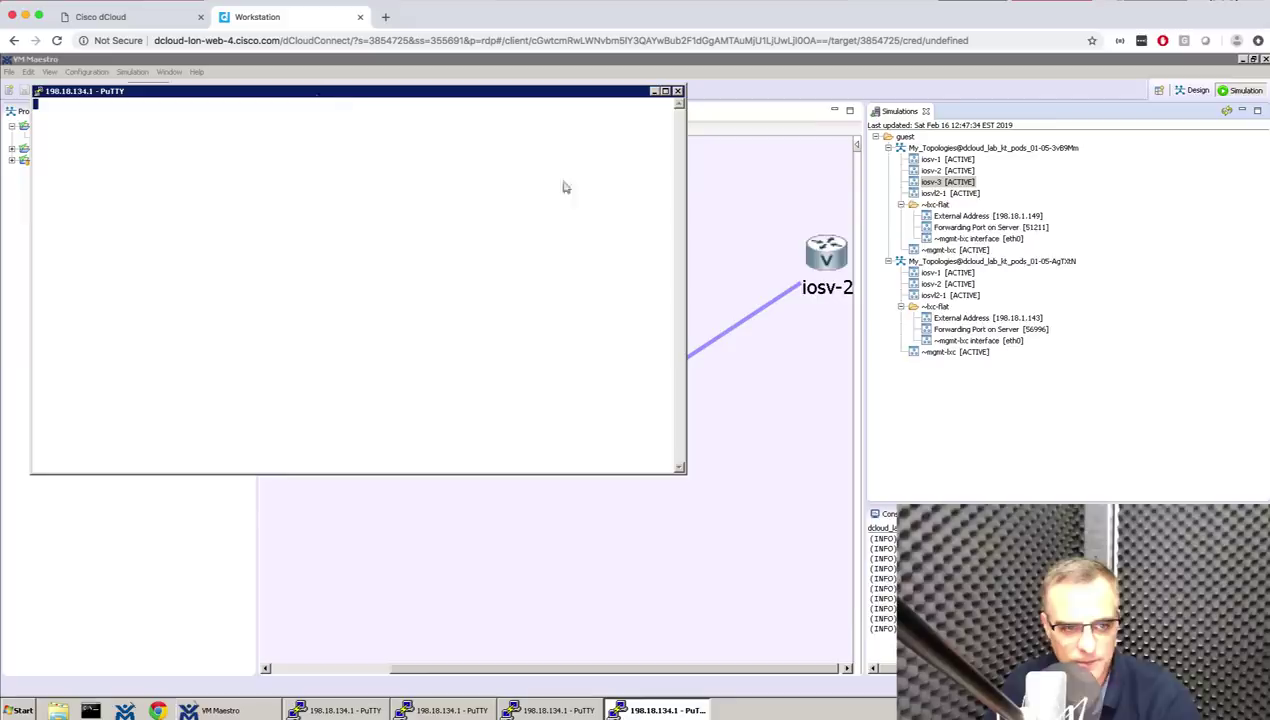
Arrange the PuTTY console windows and answer the first configuration dialog prompt.
drag(268, 91, 786, 257)
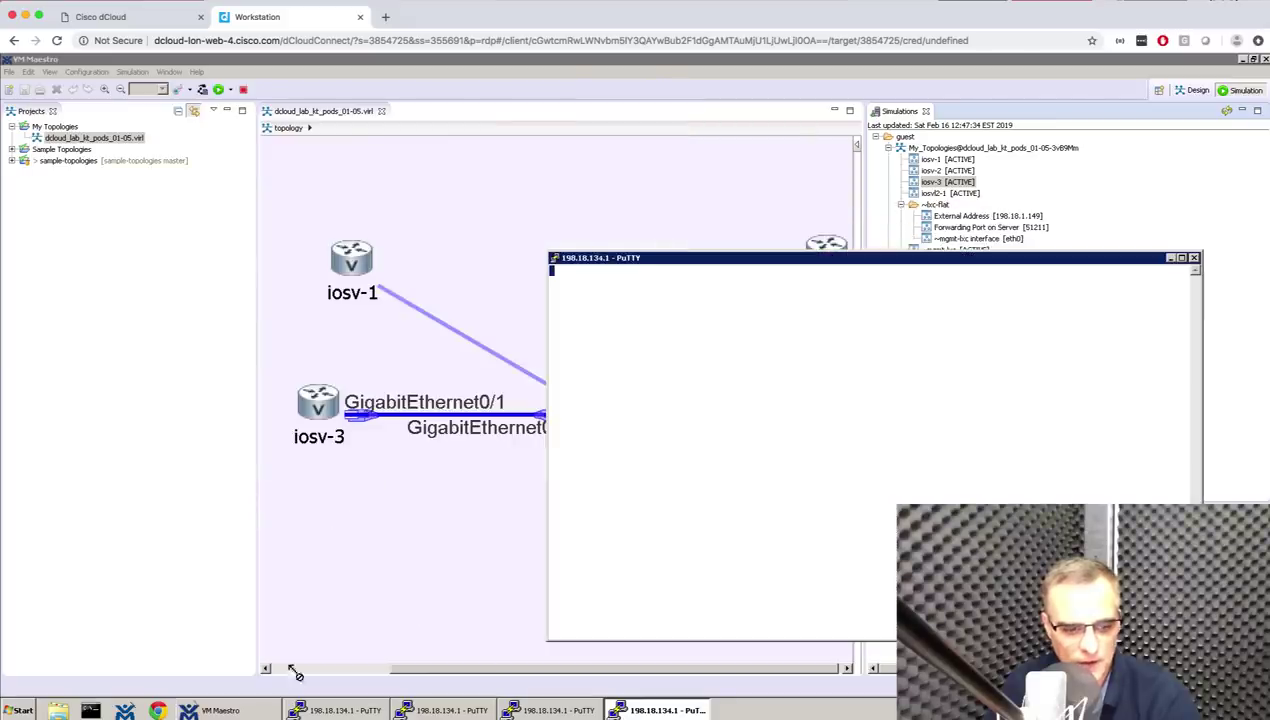
click(322, 711)
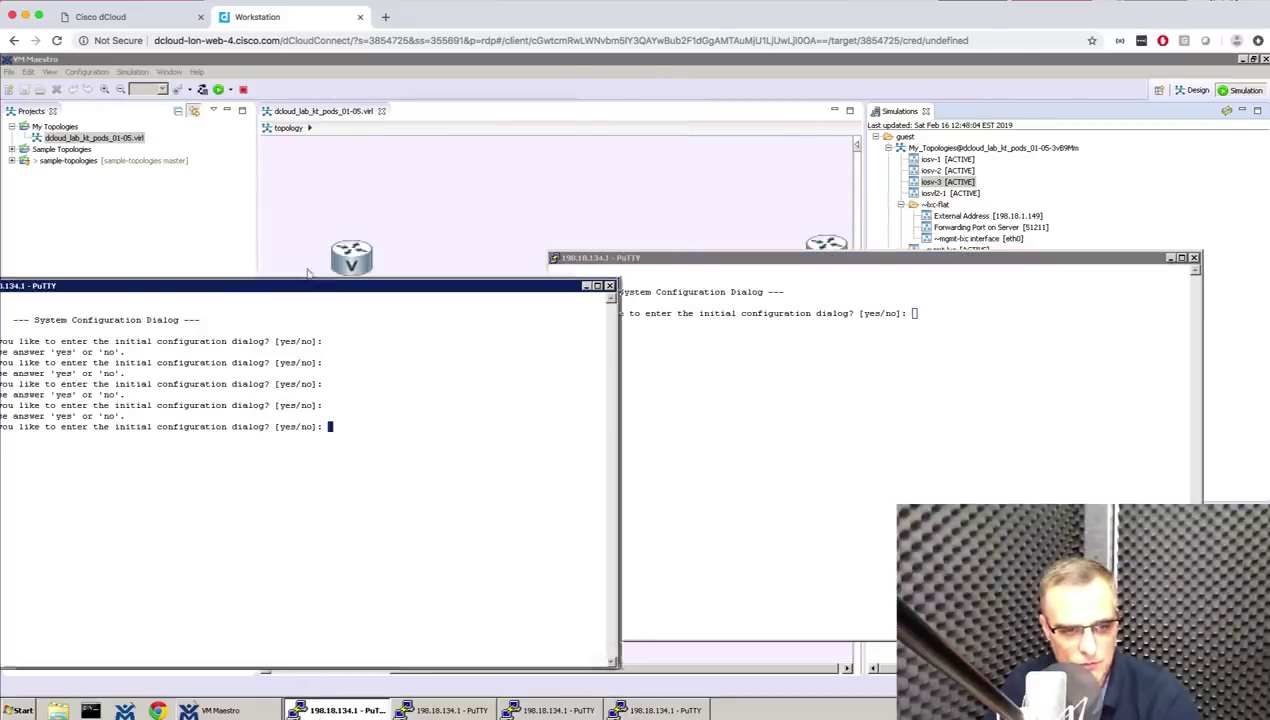
drag(248, 294, 363, 196)
key(Return)
key(Return)
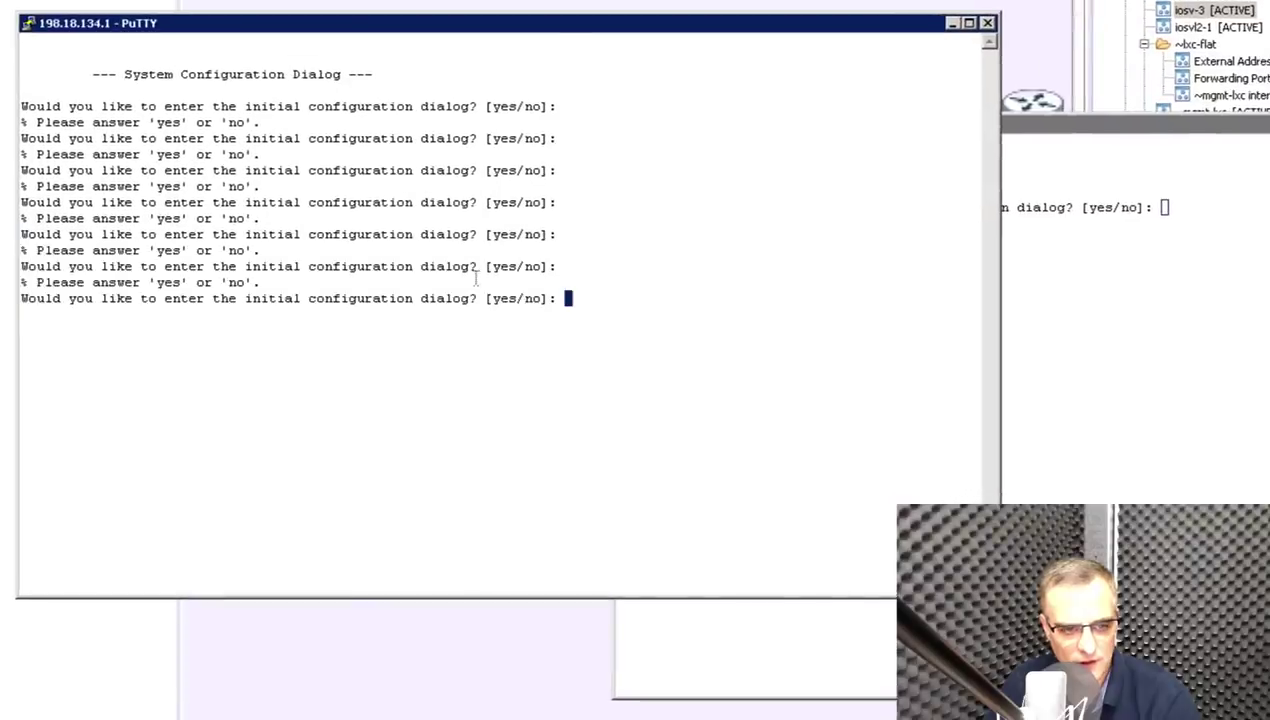
Decline the initial configuration dialog with 'no' in two consoles.
text(no)
key(Return)
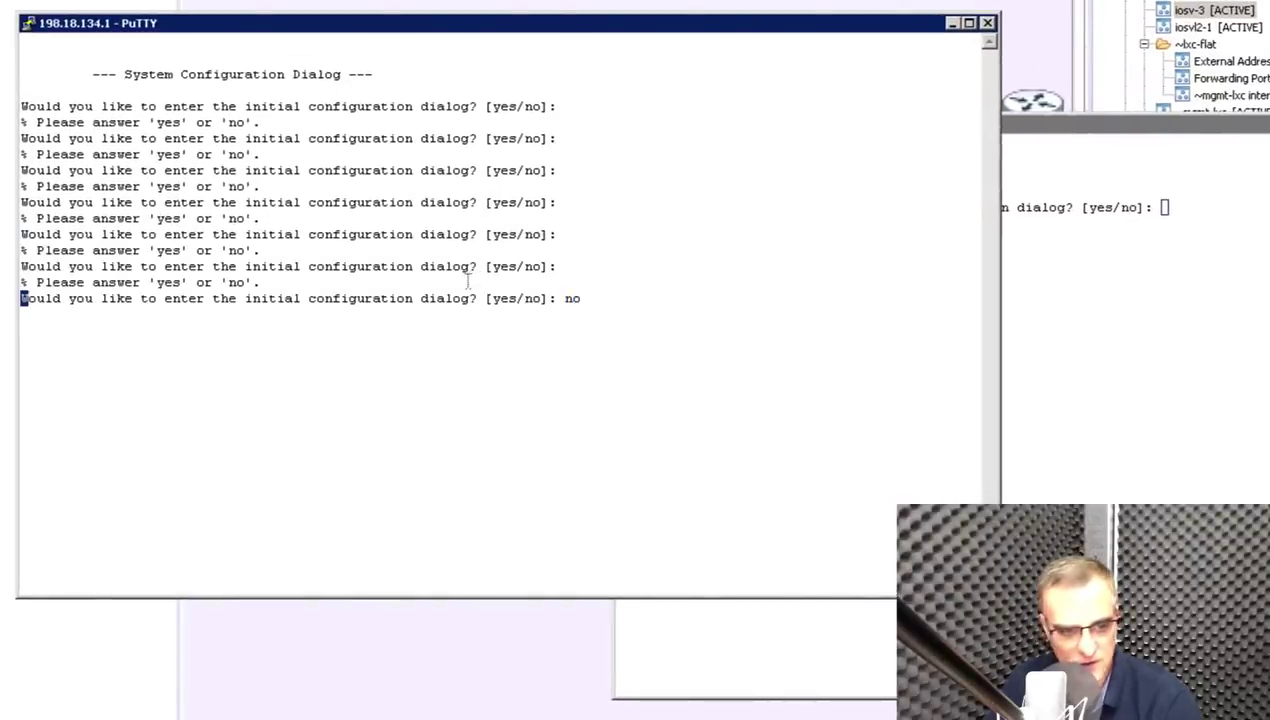
click(1175, 278)
text(no)
key(Return)
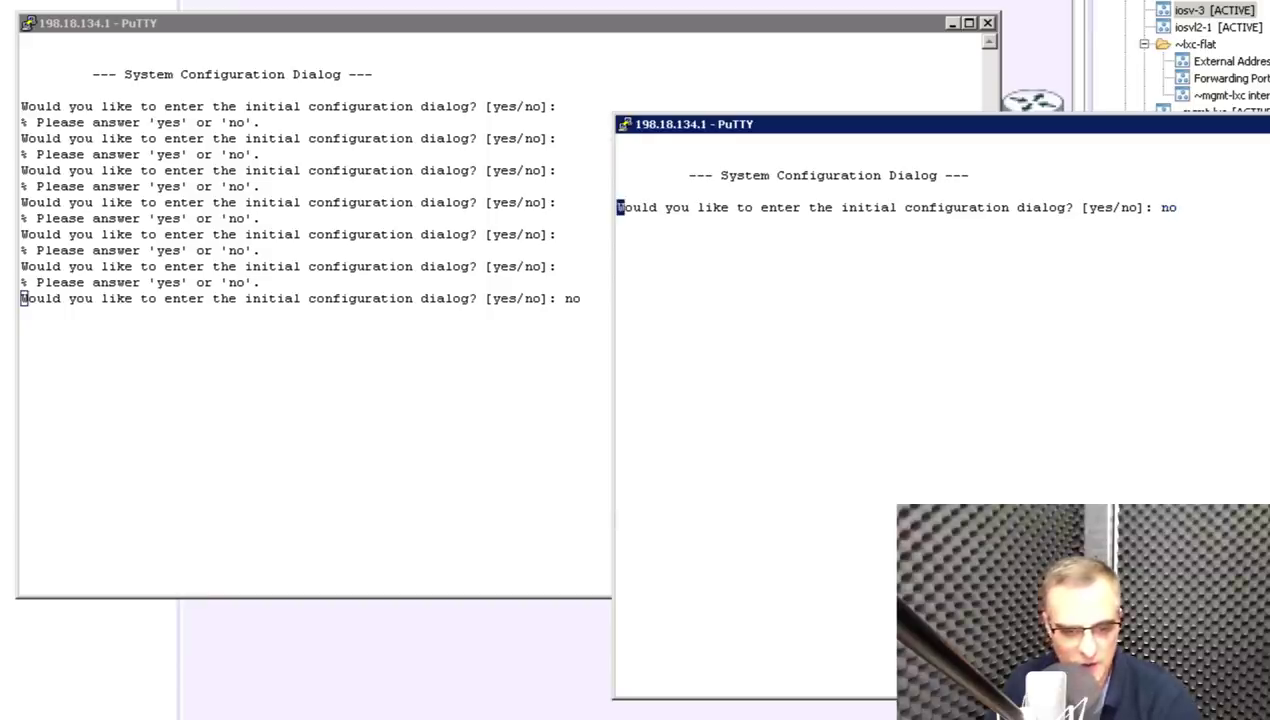
Enter privileged mode on the switch with 'en'.
click(524, 676)
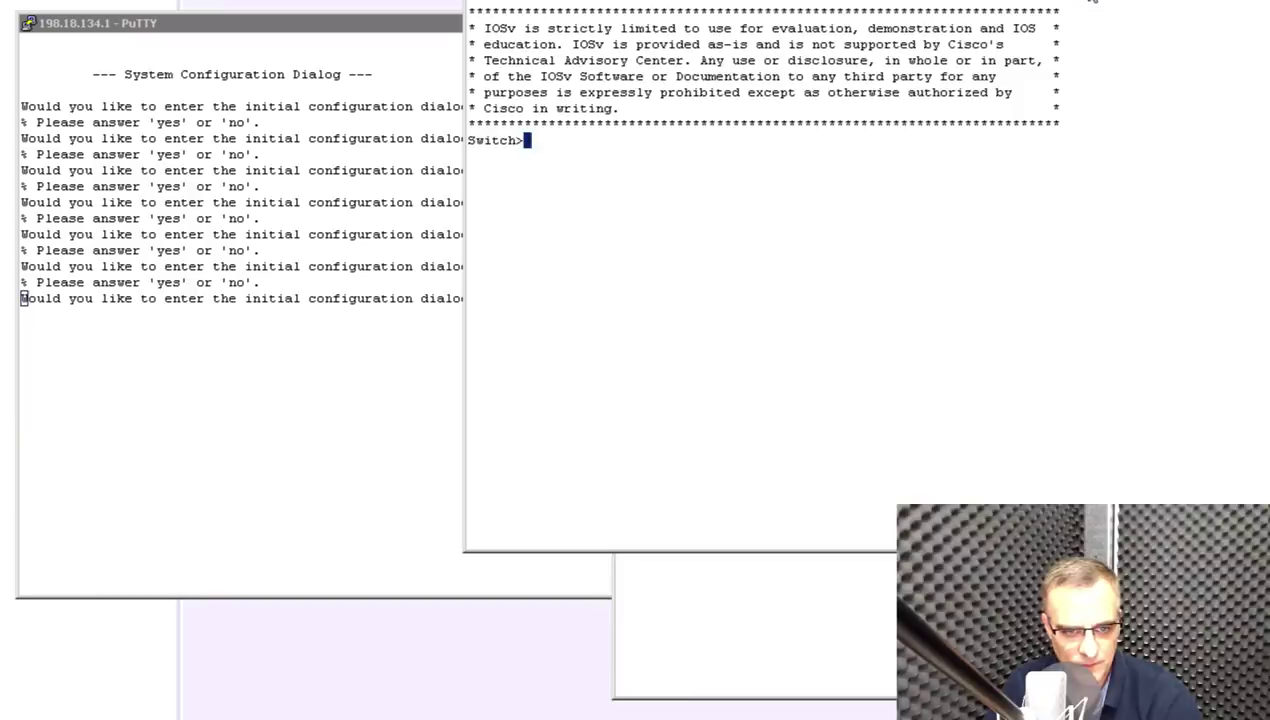
key(Return)
key(Return)
key(Return)
text(en)
key(Return)
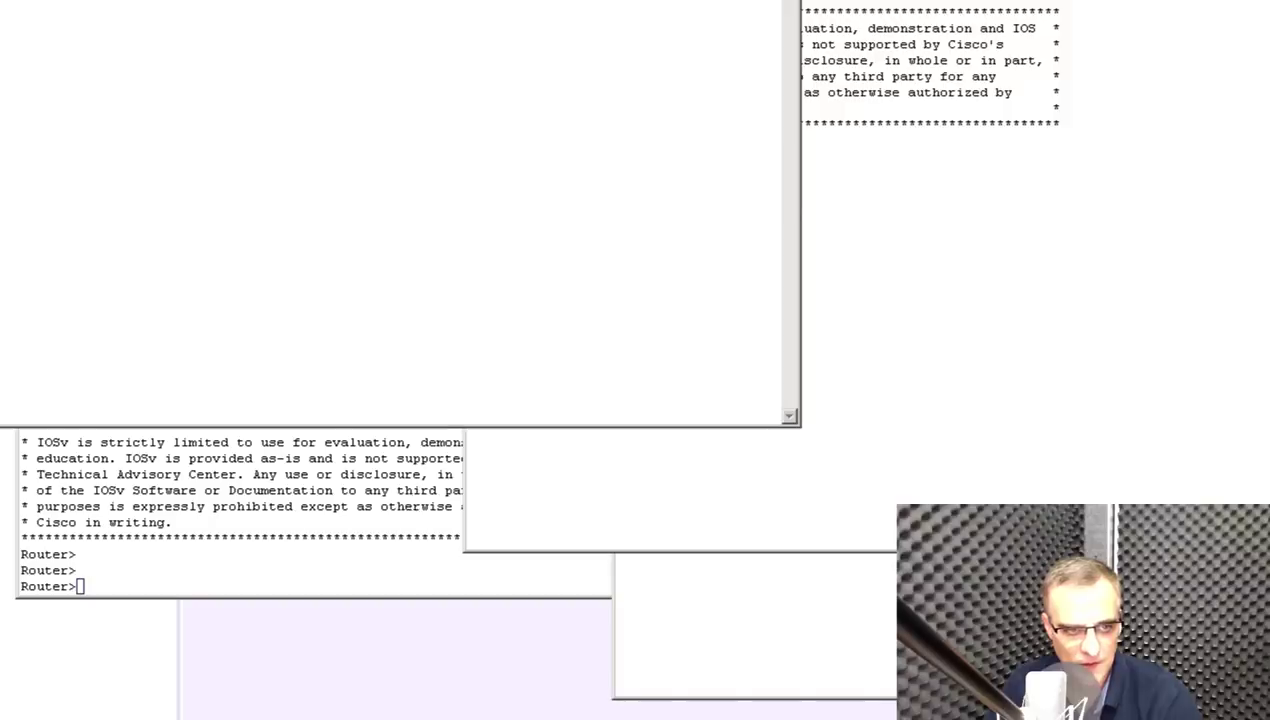
Decline the remaining configuration dialog and bring up Router> prompts.
text(n)
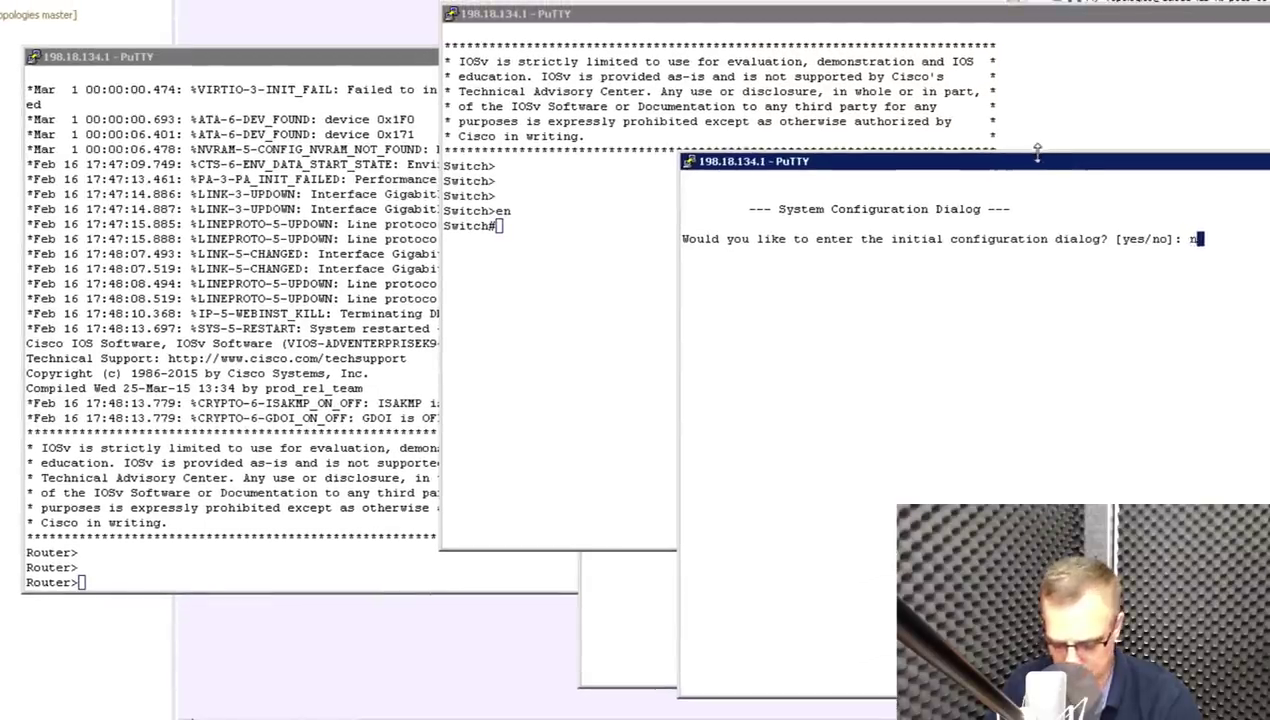
text(o)
key(Return)
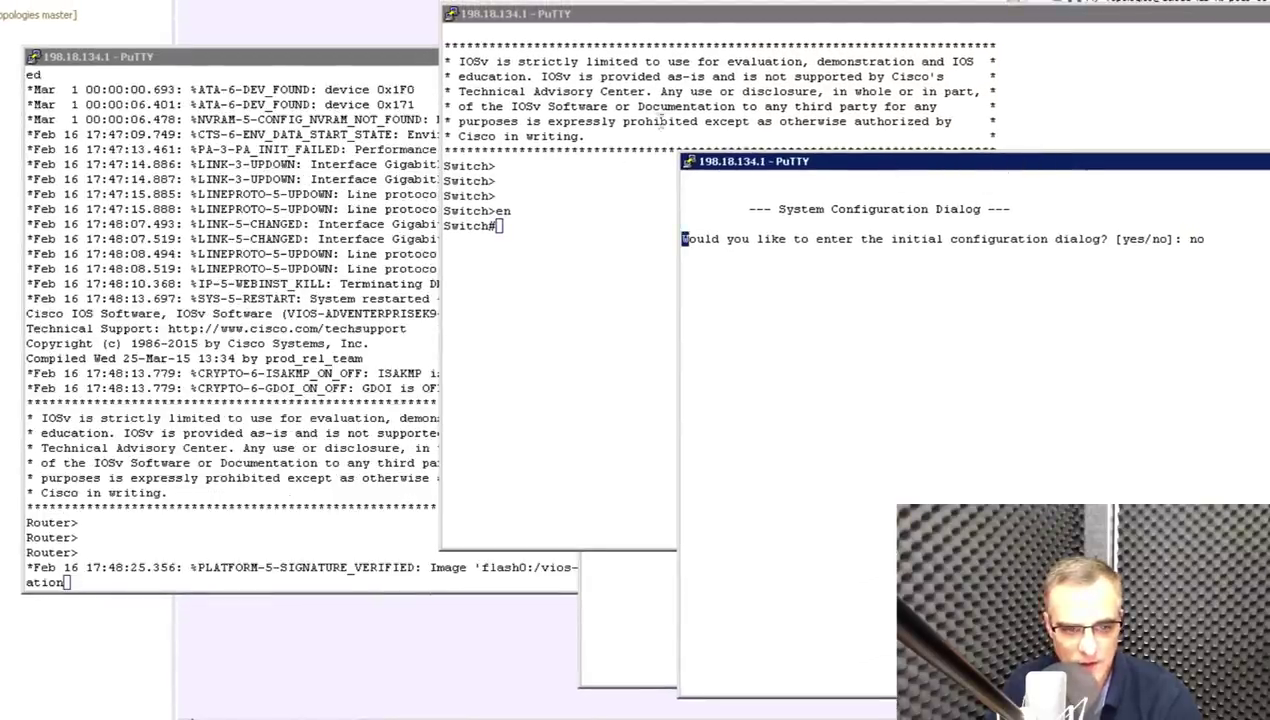
click(113, 254)
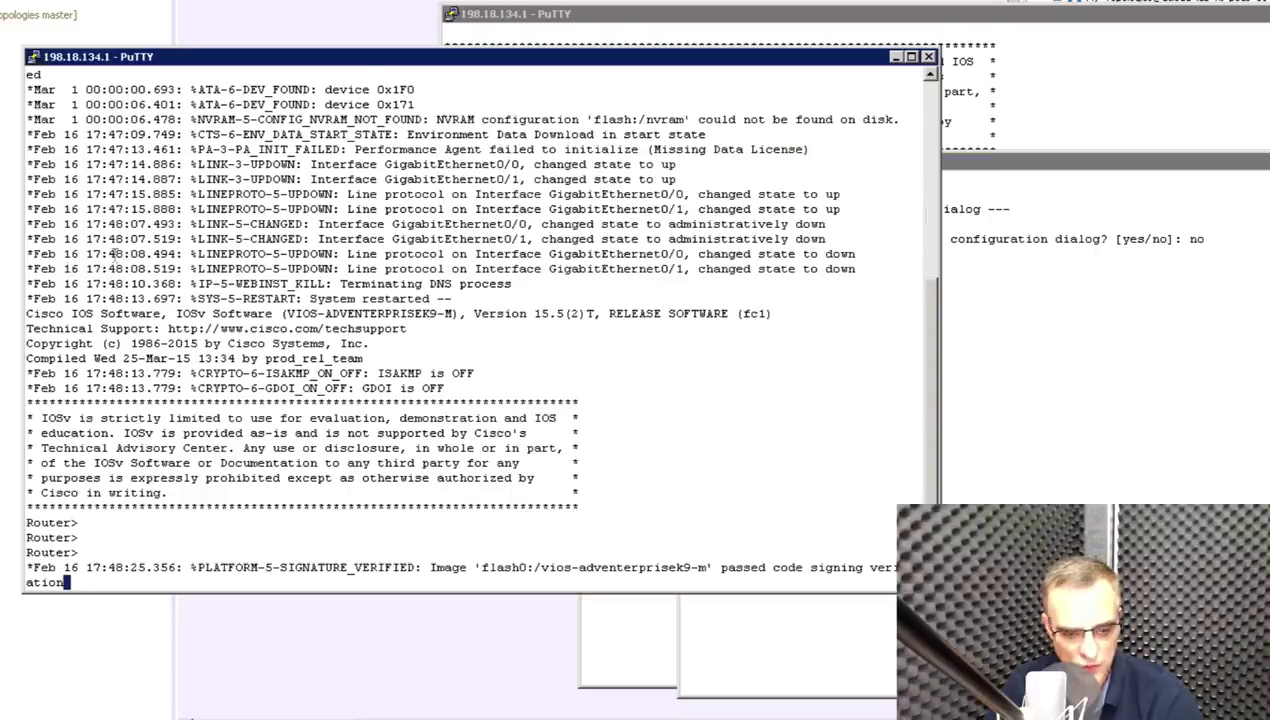
key(Return)
key(Return)
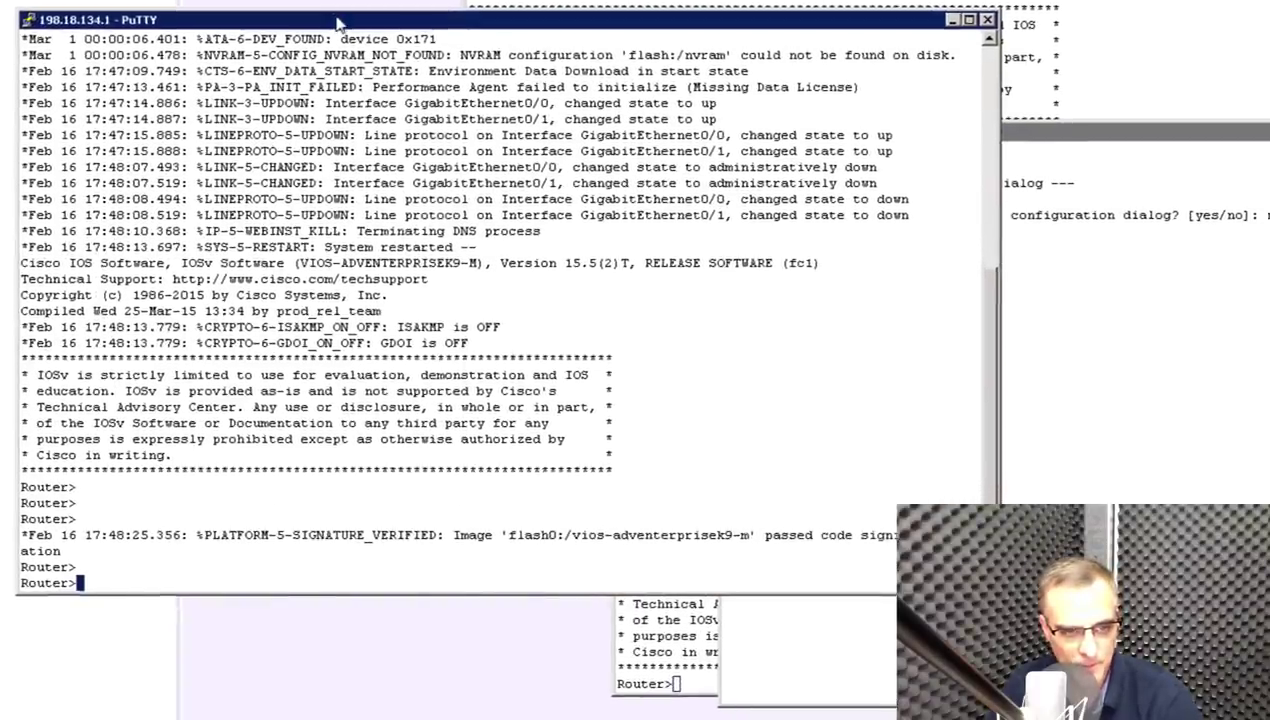
Enlarge the router console's font to 16 point.
right_click(338, 22)
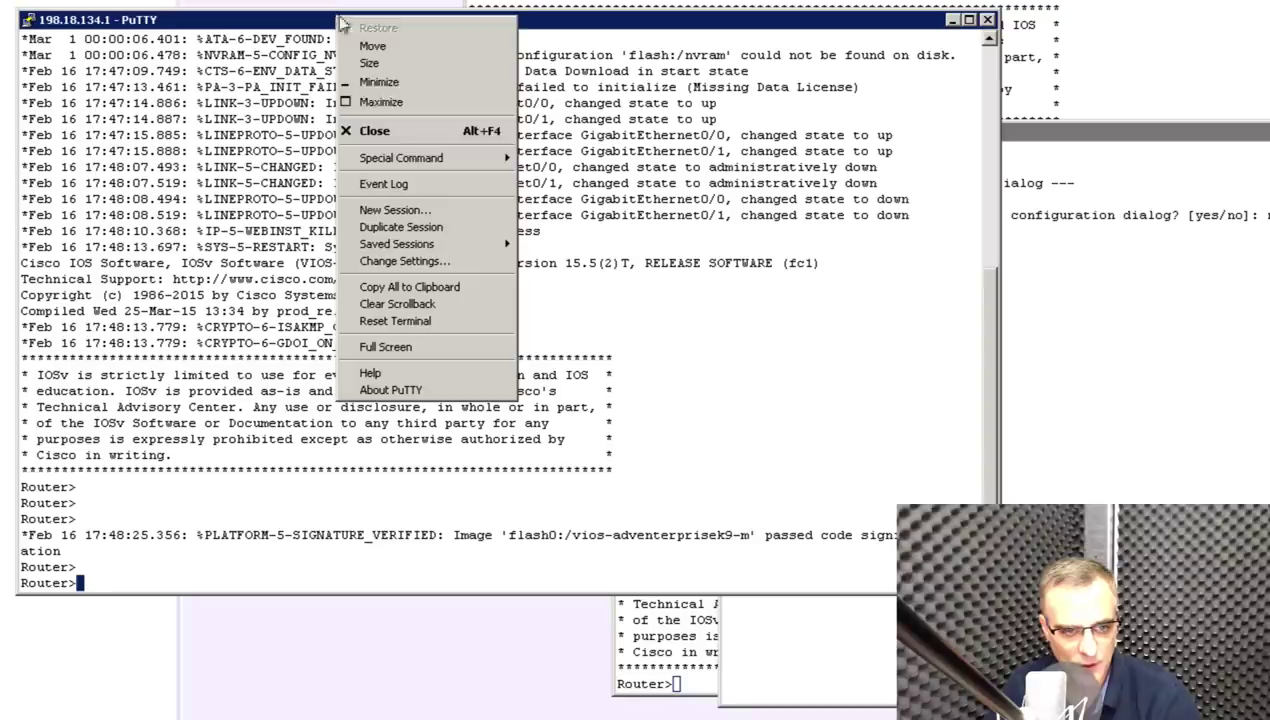
click(425, 262)
click(601, 266)
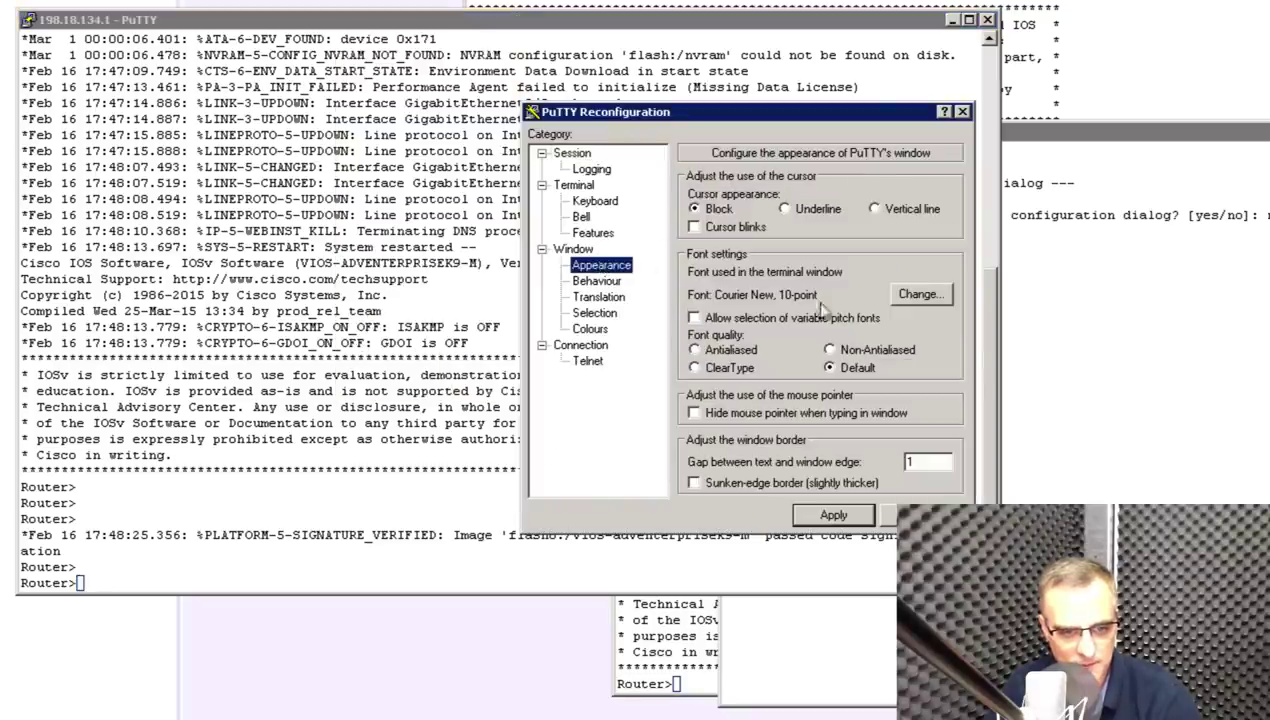
click(902, 300)
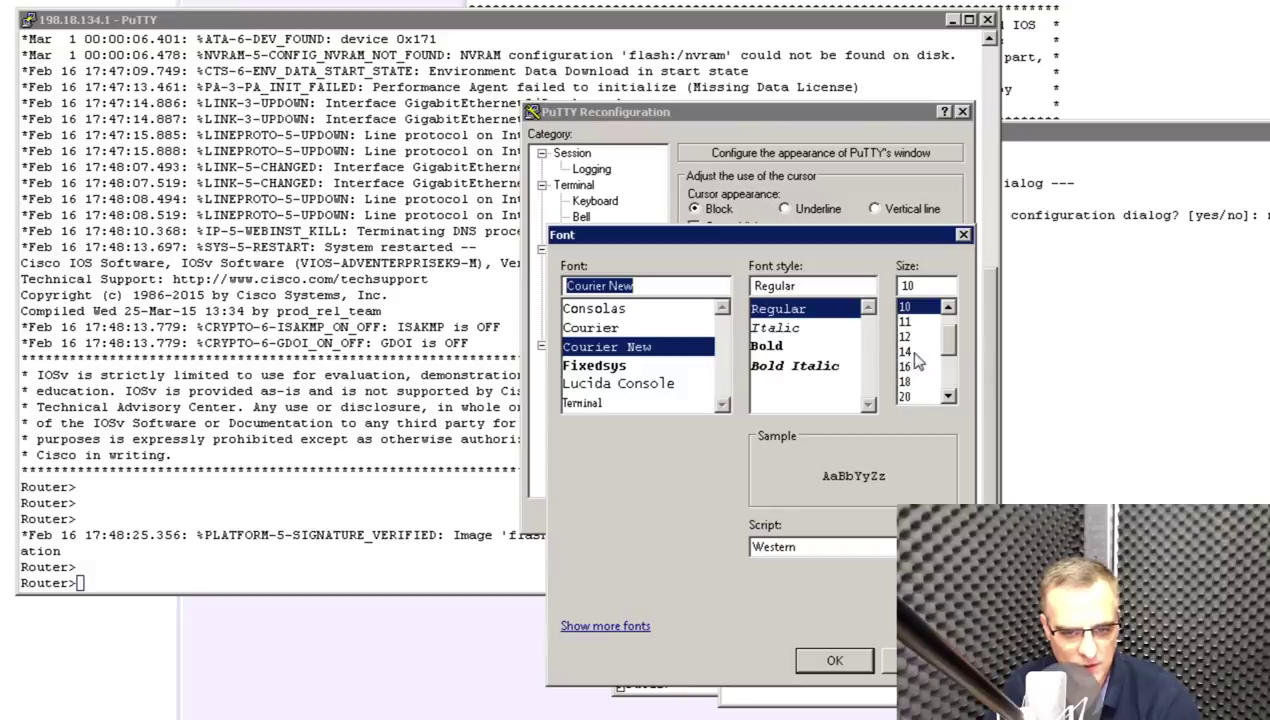
click(912, 367)
click(826, 662)
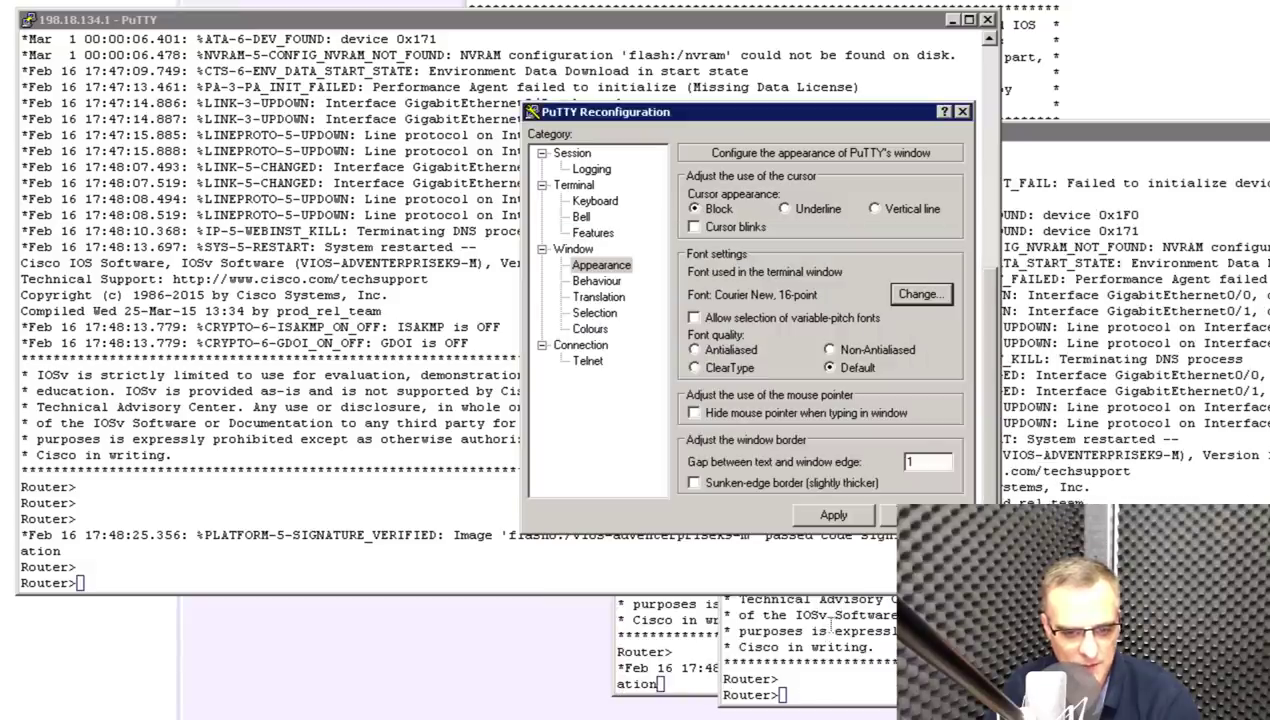
click(855, 514)
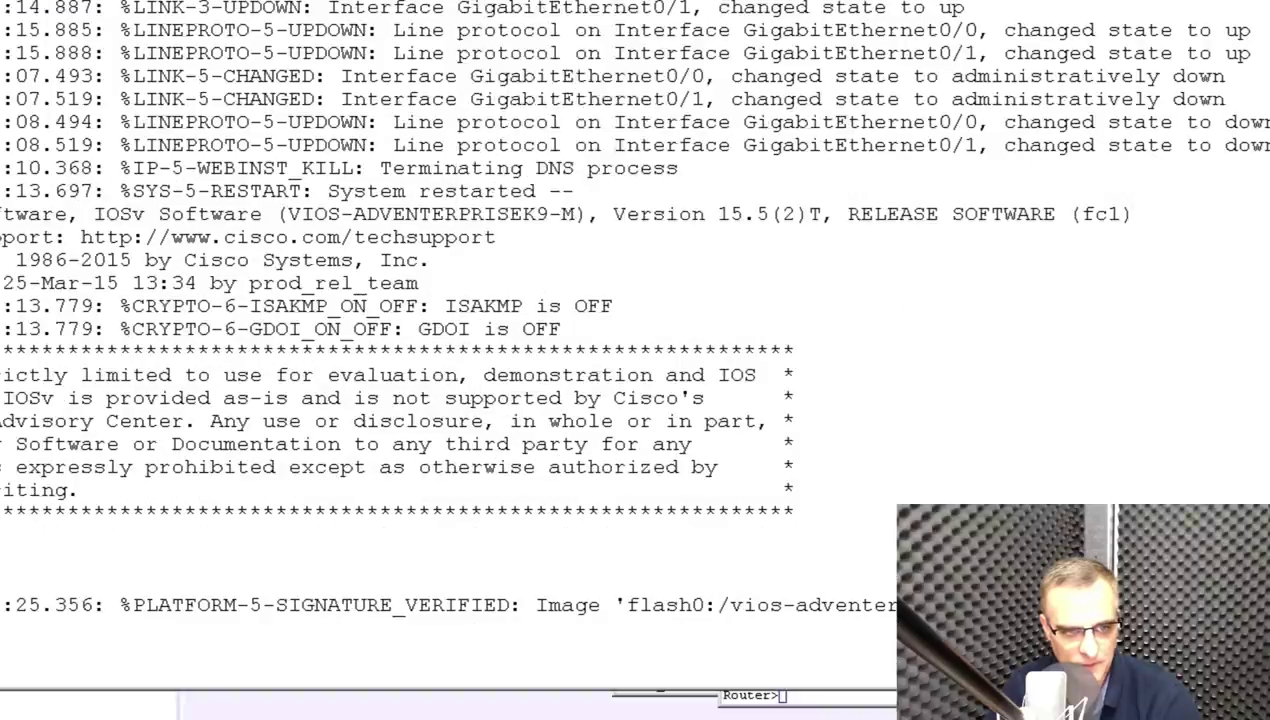
Change the router console's font to bold 14-point Courier New.
ctrl+right_click(646, 150)
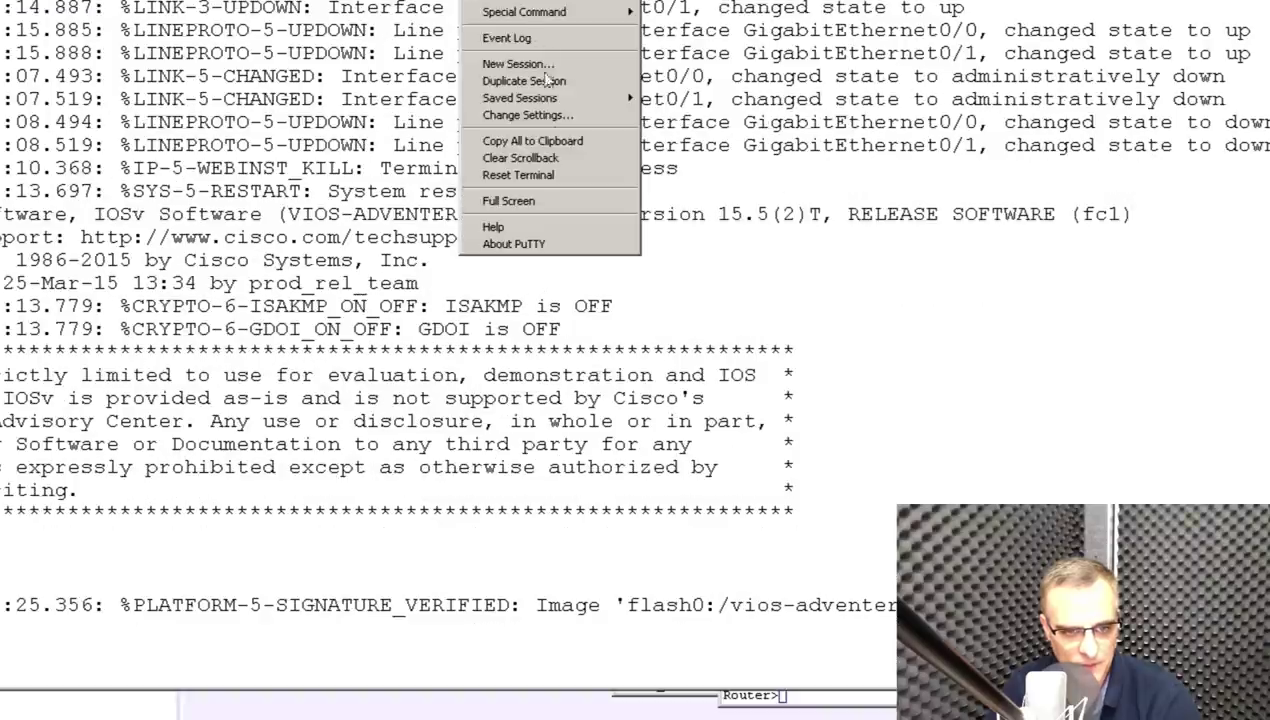
click(530, 116)
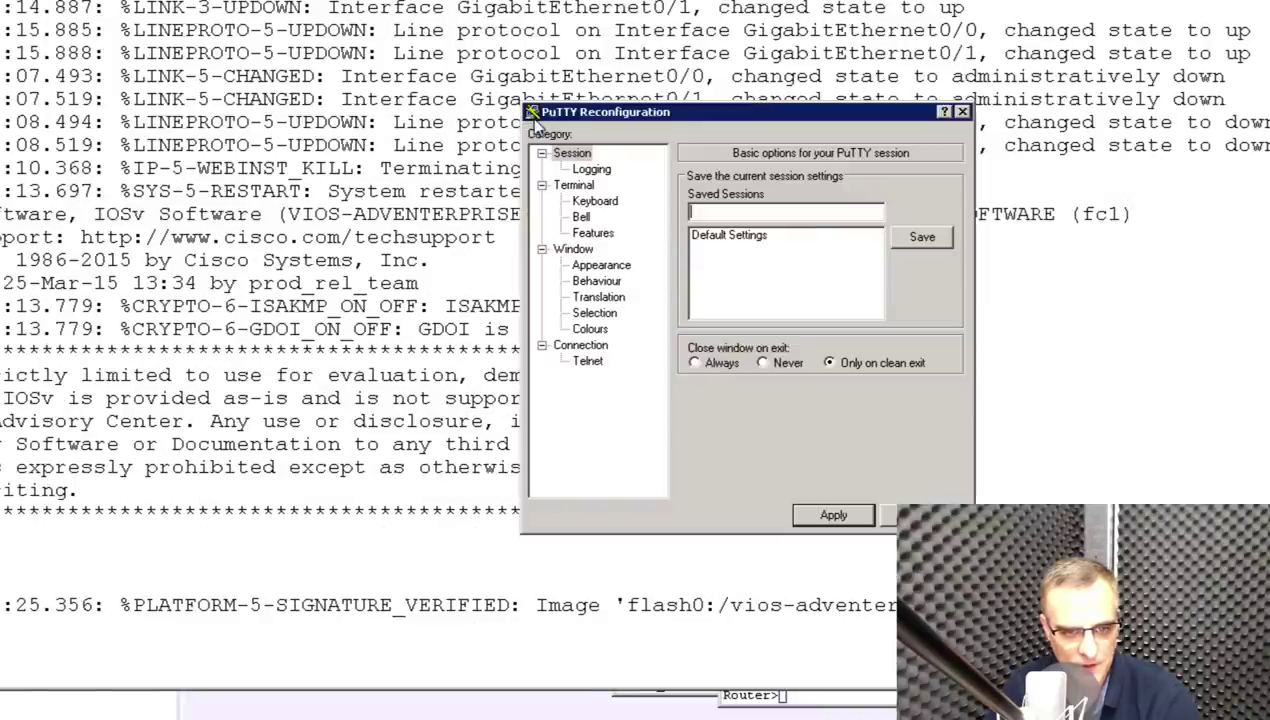
click(626, 267)
click(922, 300)
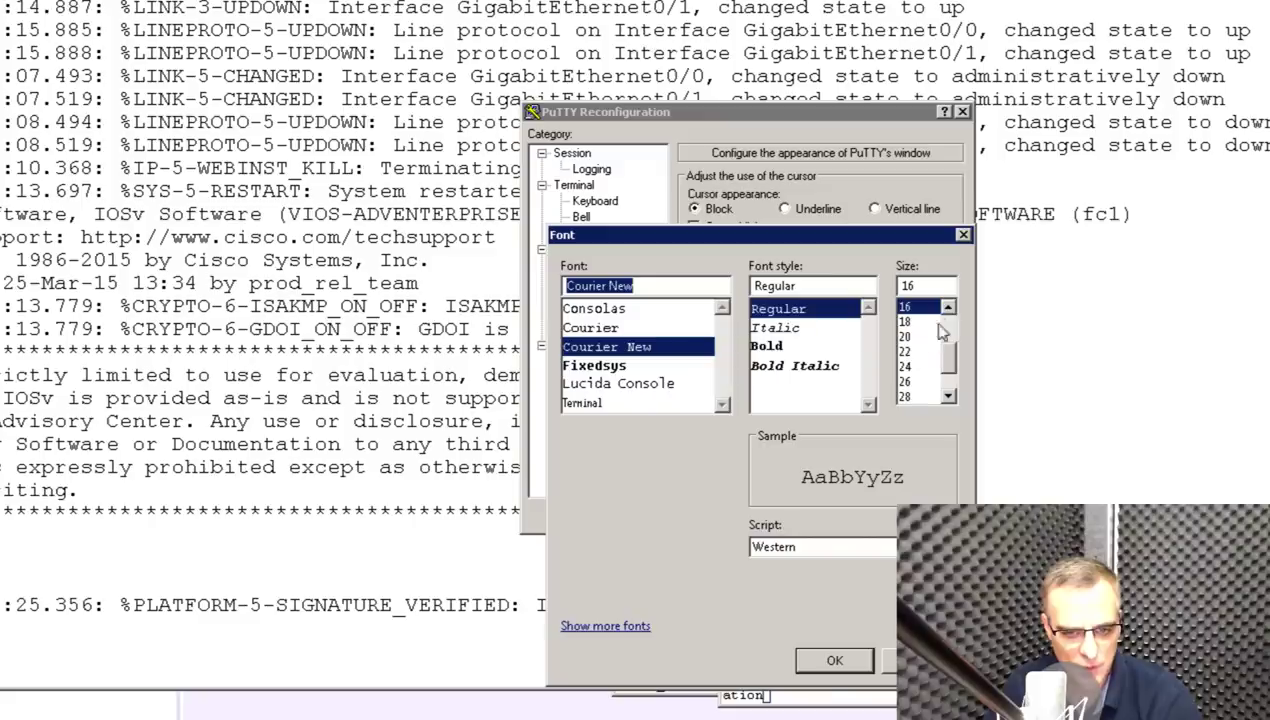
click(790, 347)
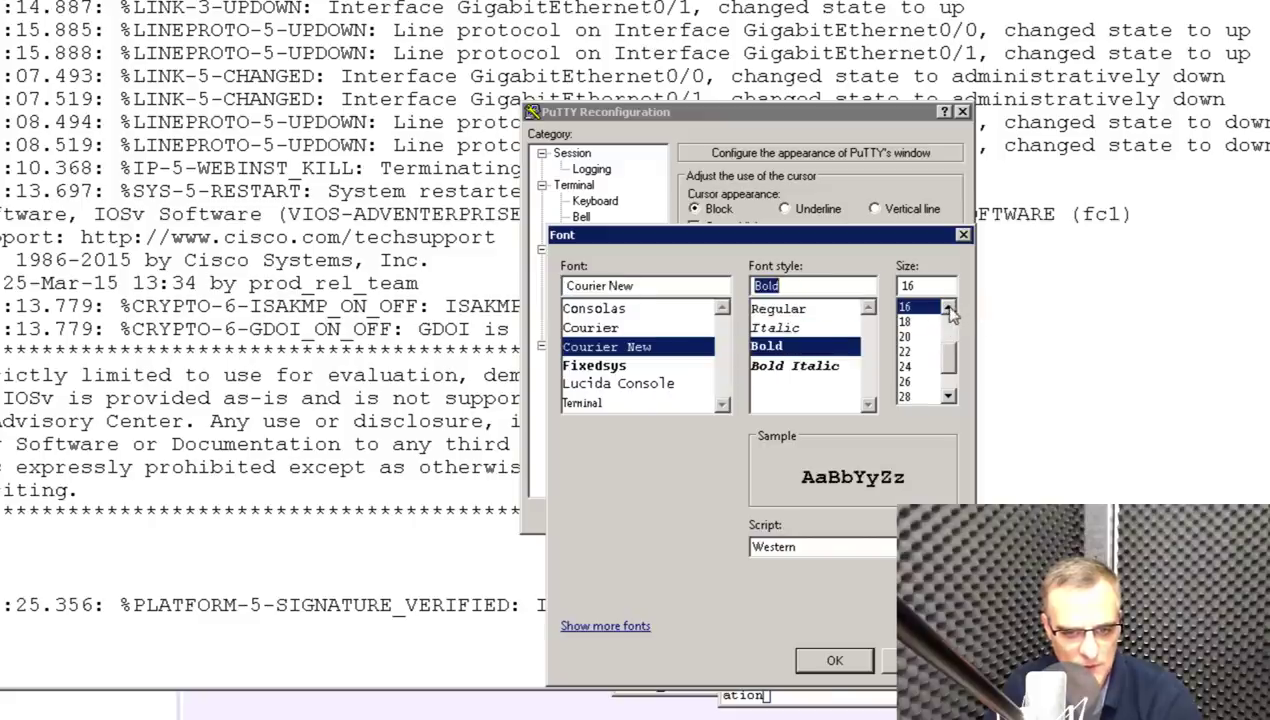
click(950, 308)
click(905, 306)
click(835, 660)
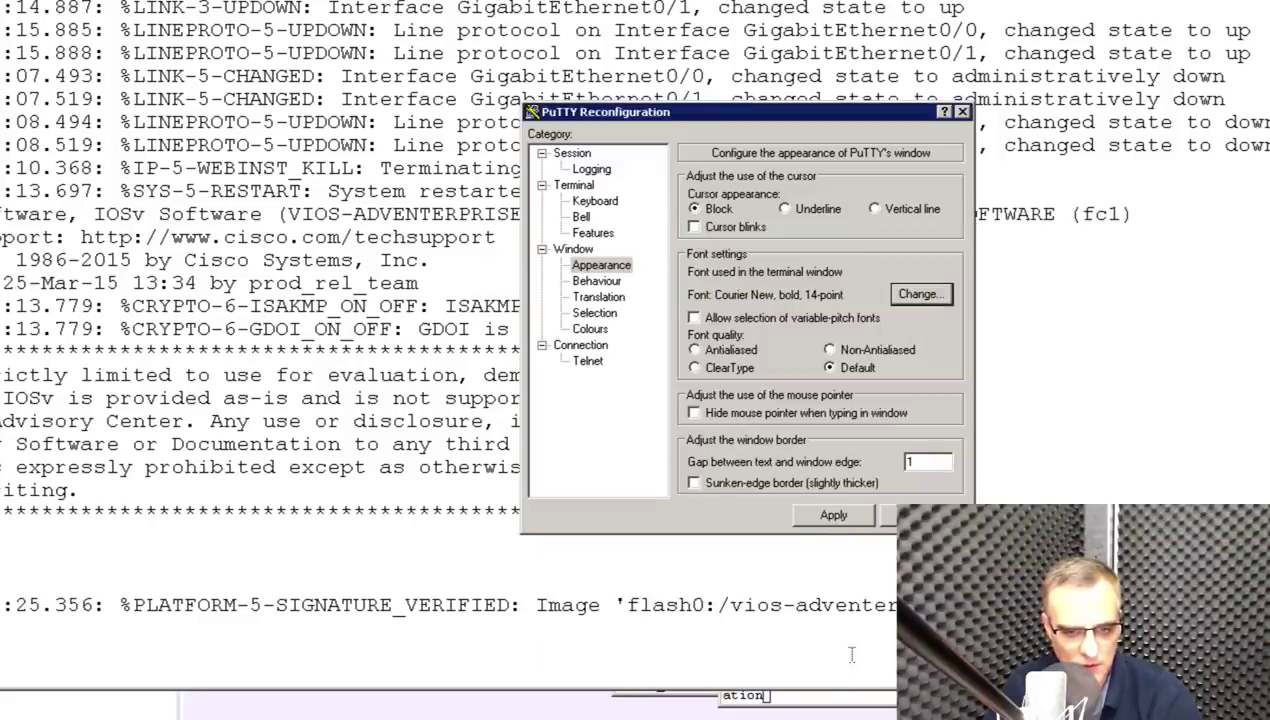
click(833, 515)
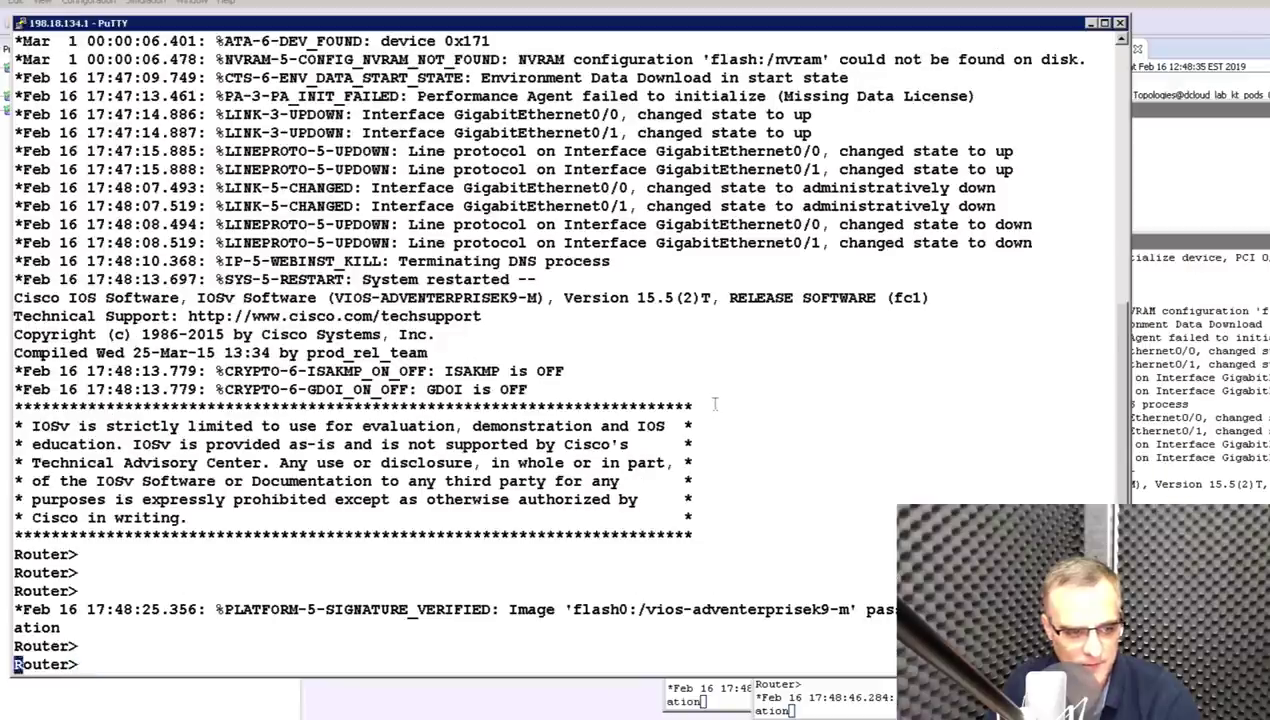
Rename the router to R1 and bring GigabitEthernet0/0 up with no shut.
key(Return)
key(Return)
text(en)
key(Return)
text(conf t)
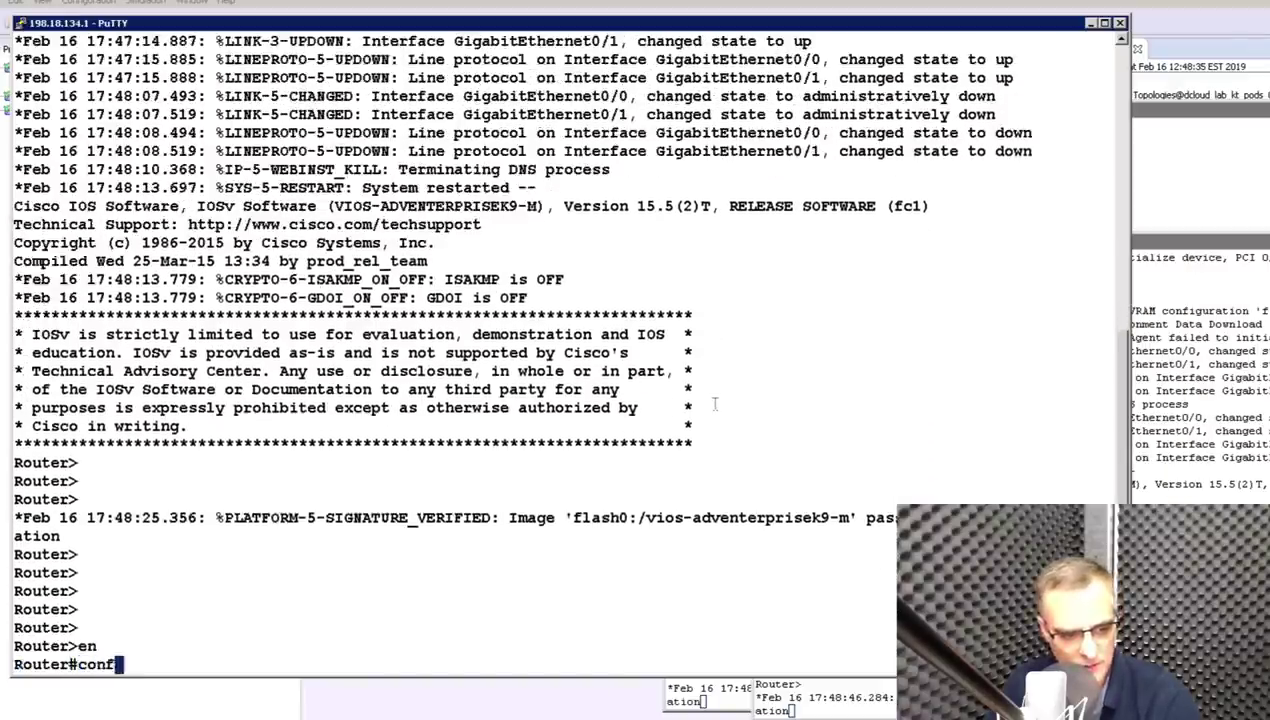
key(Return)
text(host )
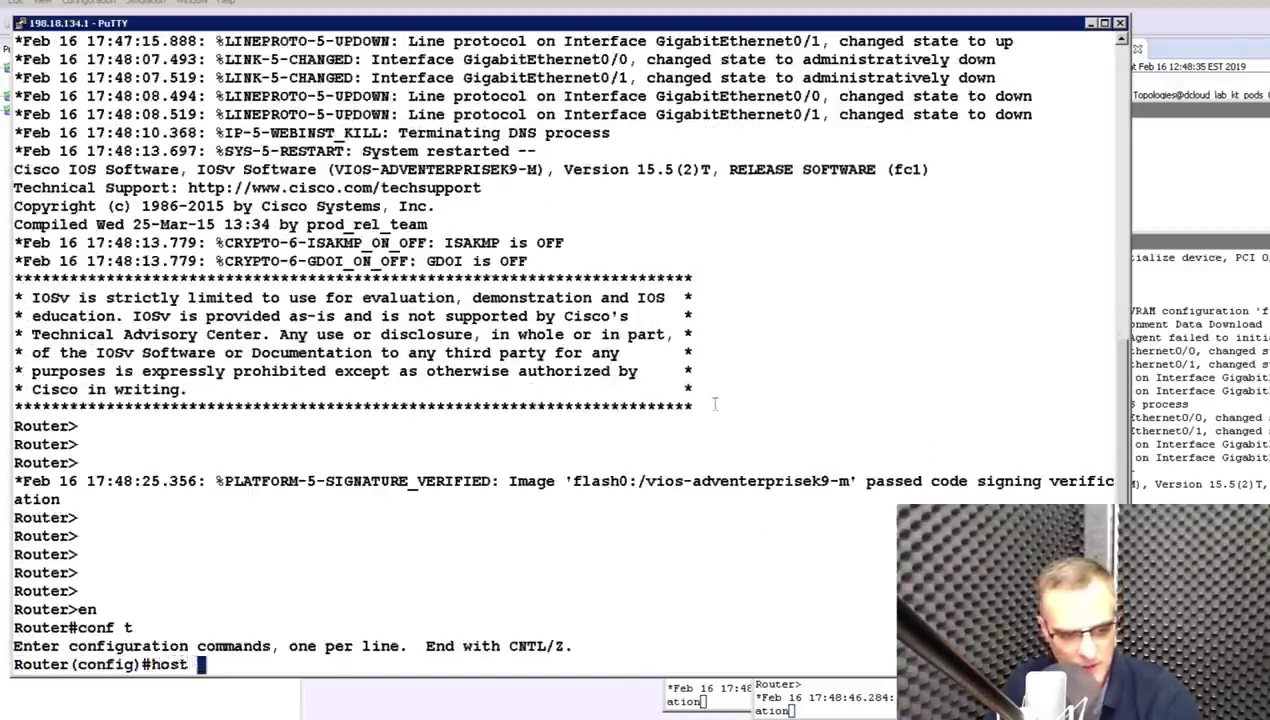
text(R1)
key(Return)
text(int g0/0)
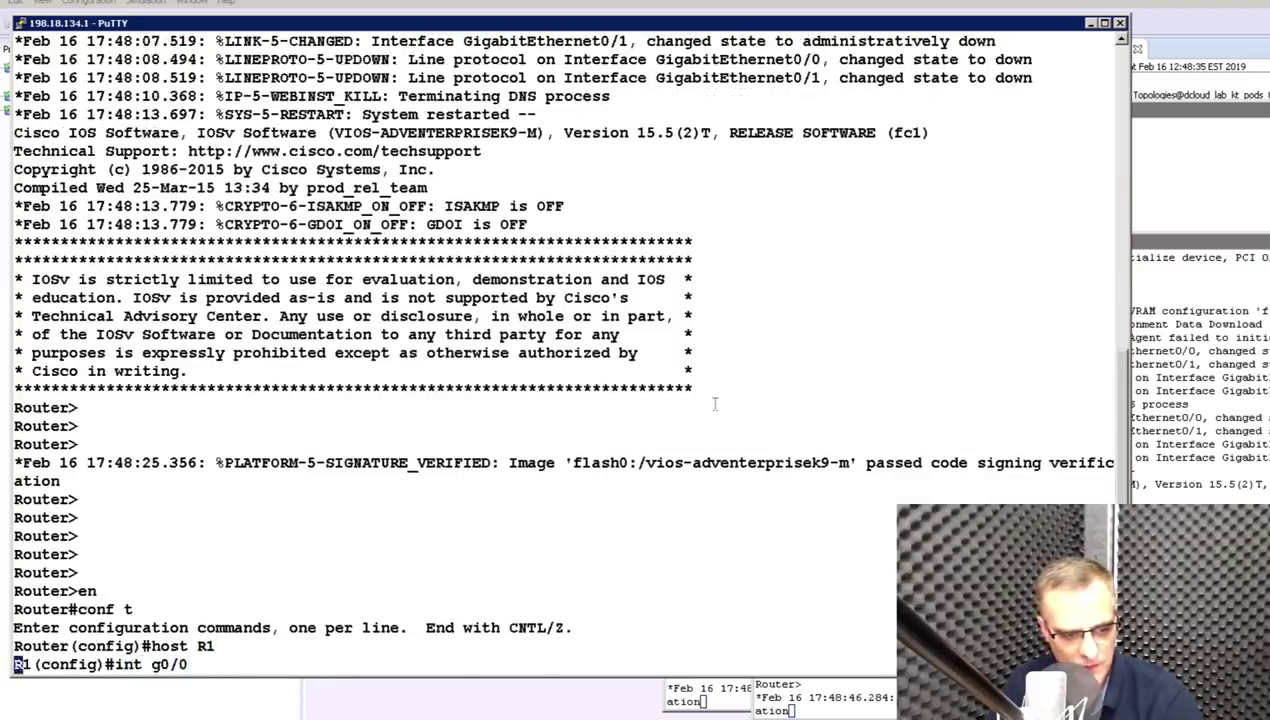
key(Return)
text(no shut)
key(Return)
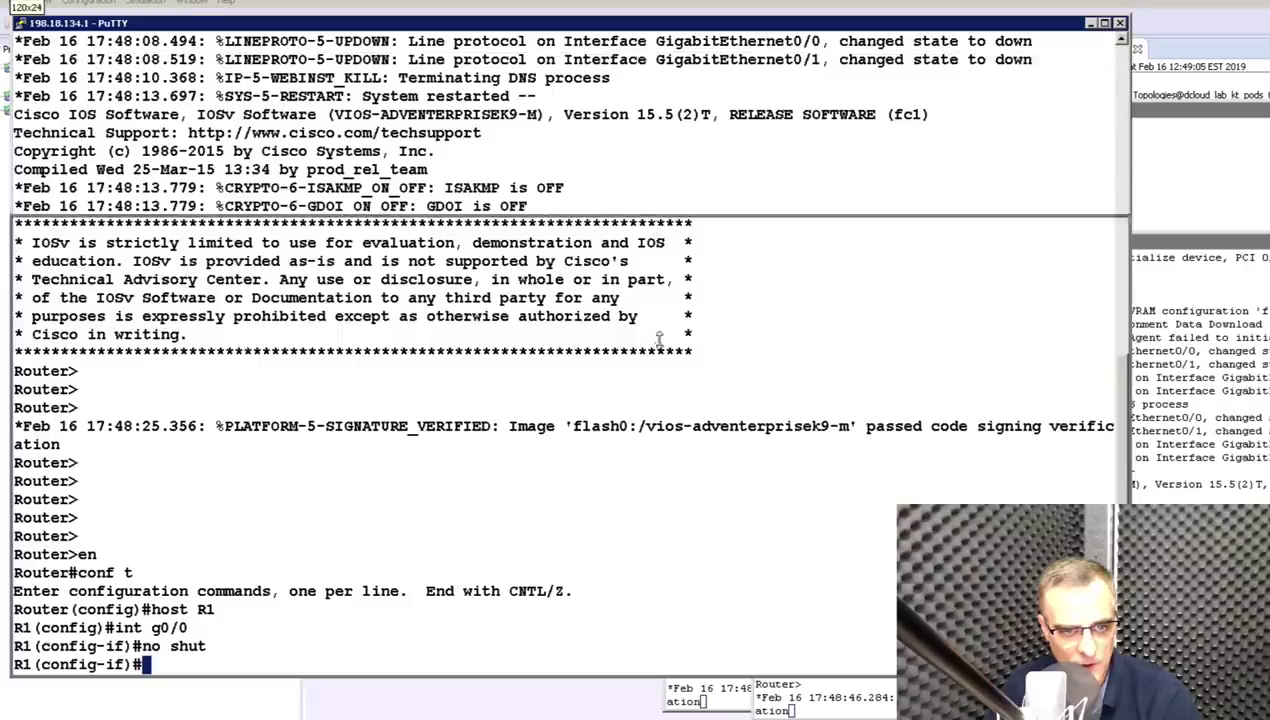
Shrink the console to reveal the topology and reposition the iosv-2 router.
drag(620, 12, 620, 346)
click(437, 258)
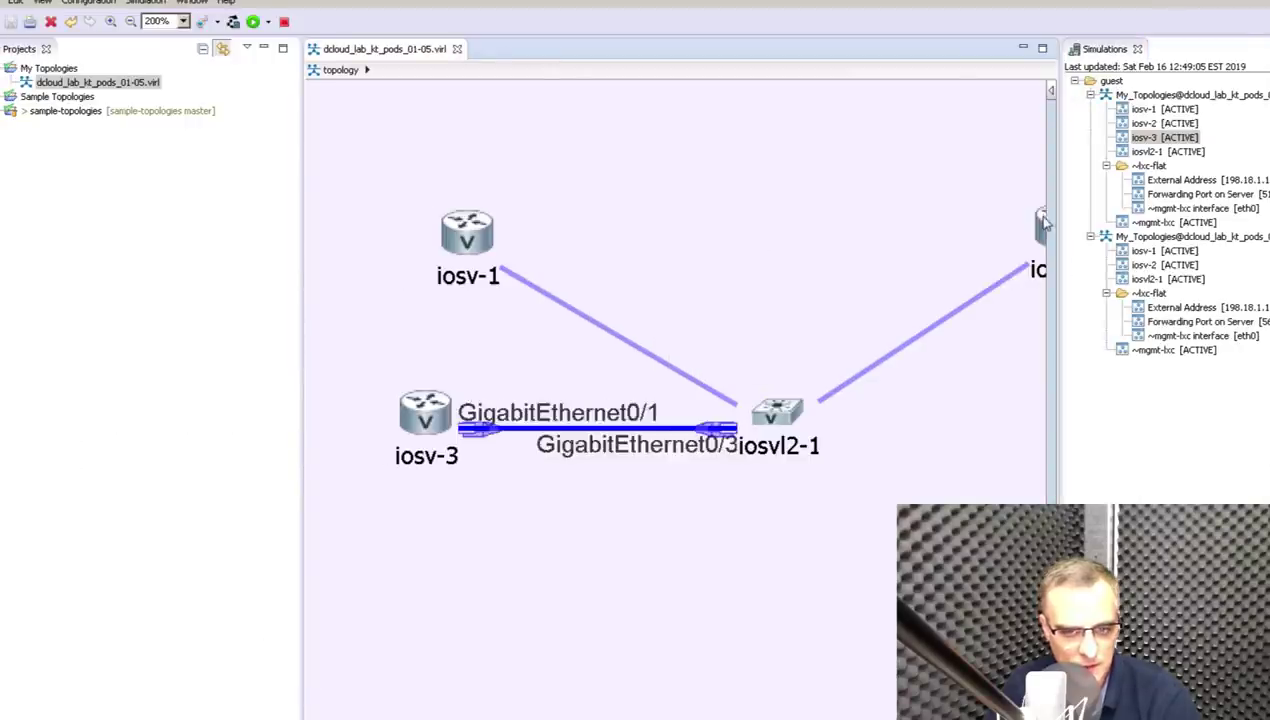
drag(1040, 221, 791, 201)
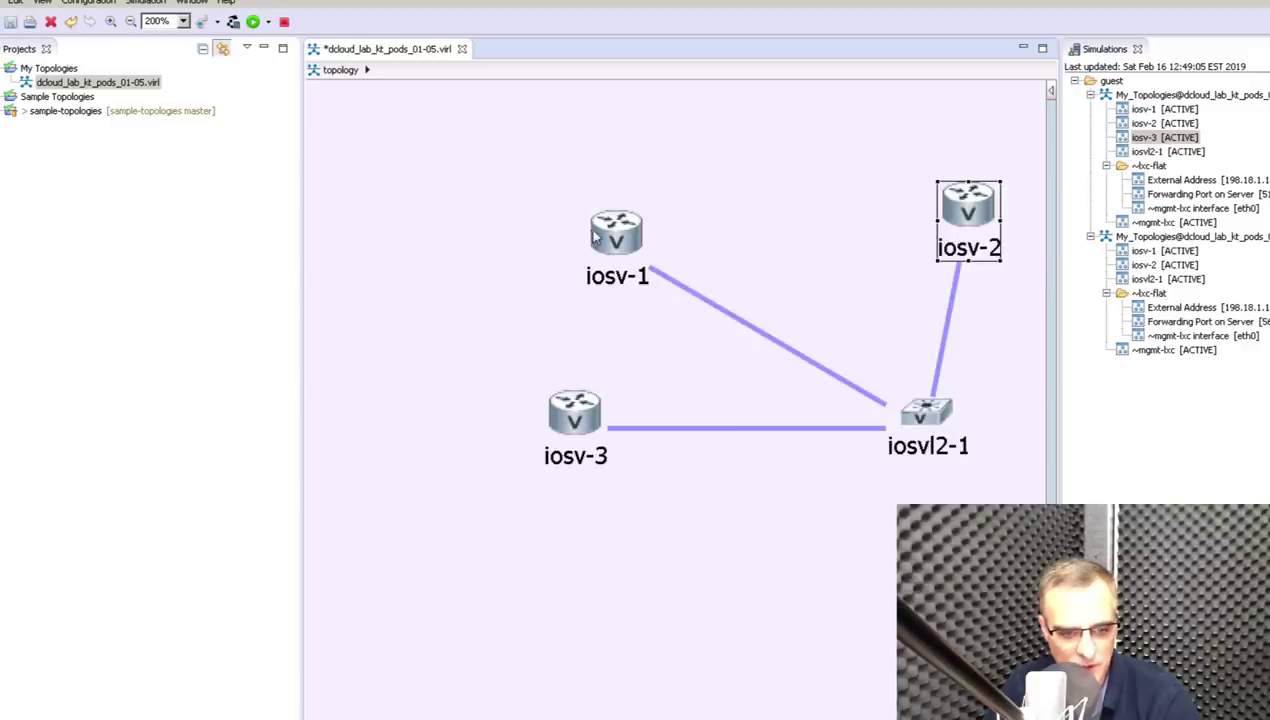
Give GigabitEthernet0/0 address 10.1.1.1 255.255.255.0 and verify it with sh ip int brief.
key(alt+Tab)
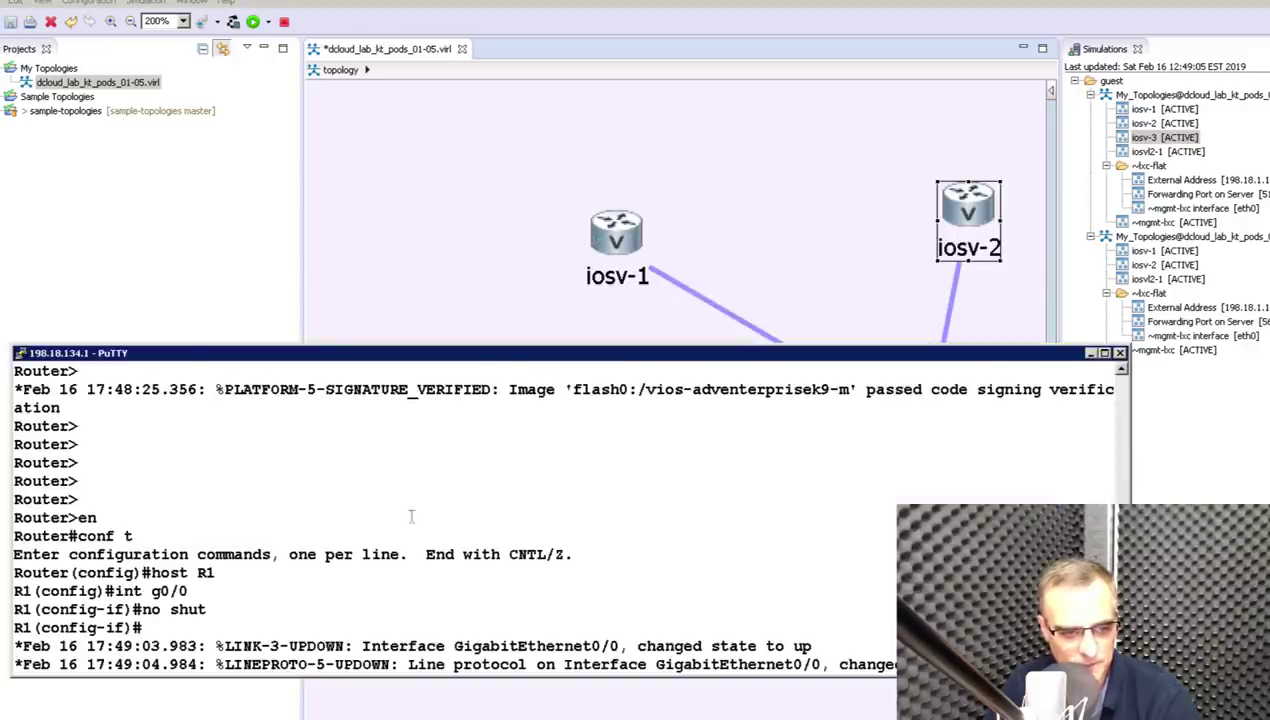
key(Return)
key(Return)
key(Up)
key(BackSpace)
key(BackSpace)
key(BackSpace)
key(BackSpace)
key(BackSpace)
key(BackSpace)
key(BackSpace)
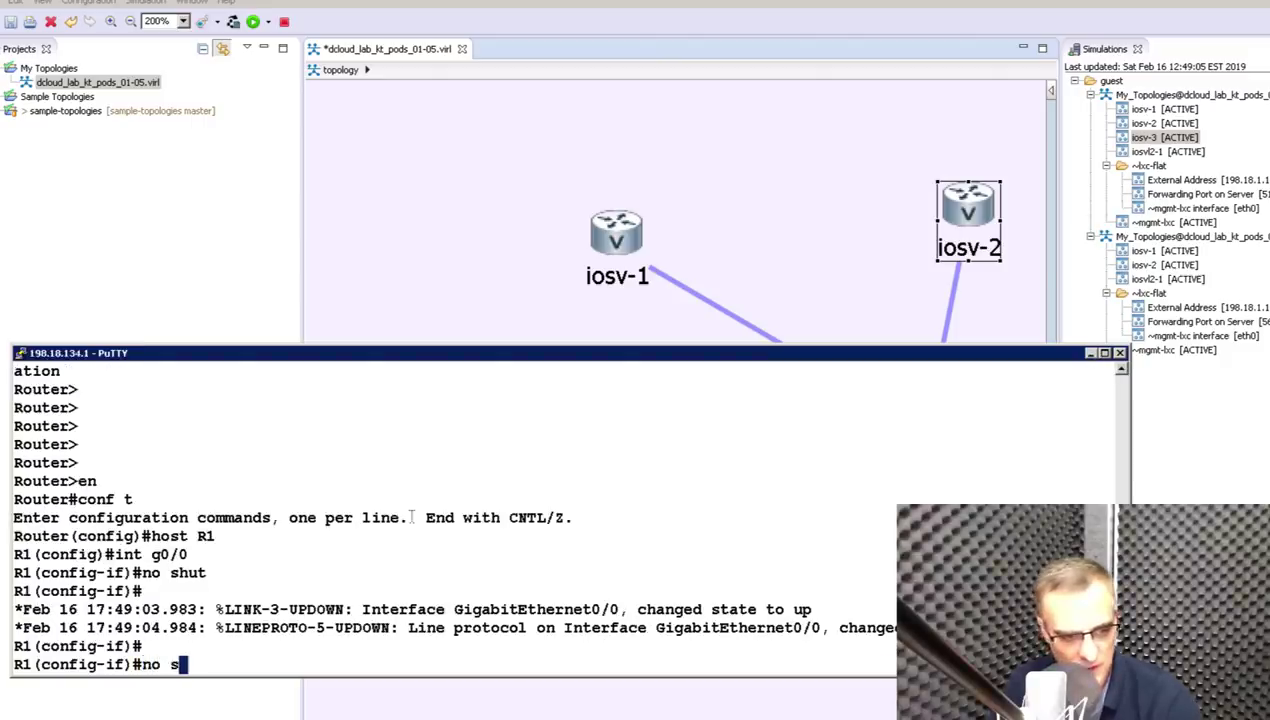
text(ip add)
key(Tab)
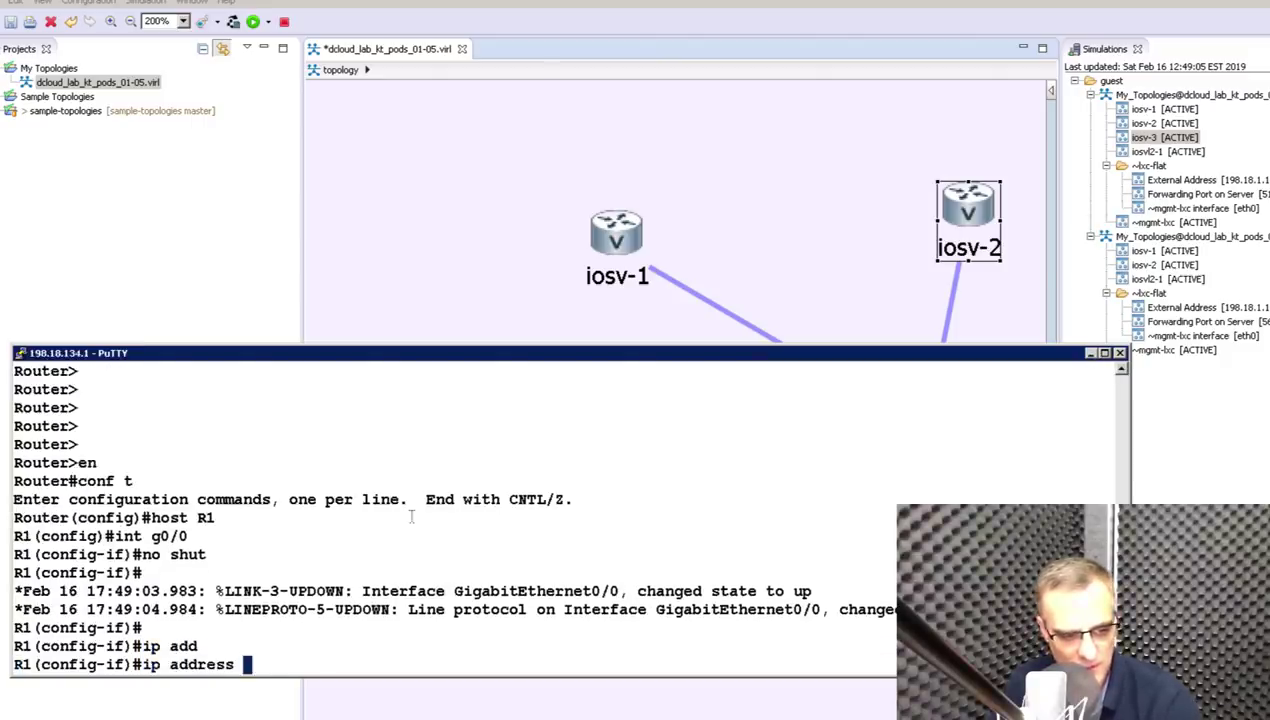
text(10.1.1.1)
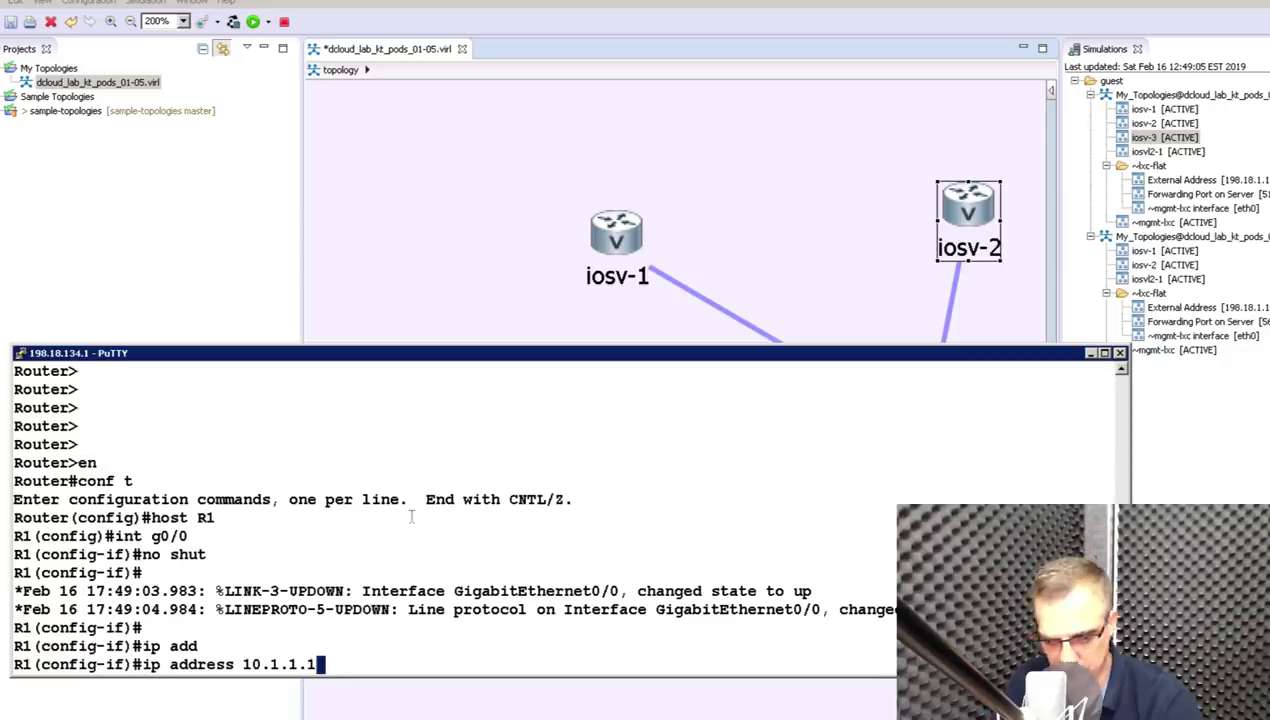
text( 255.255.255.0)
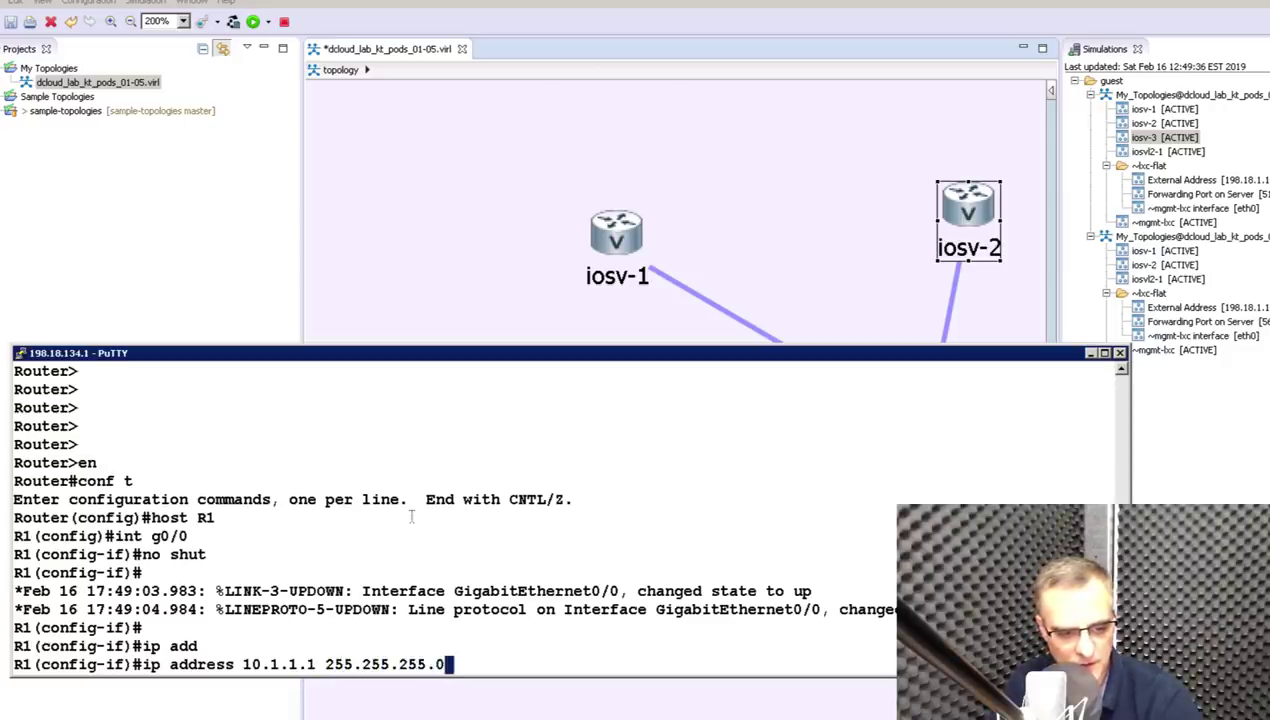
key(Return)
text(end)
key(Return)
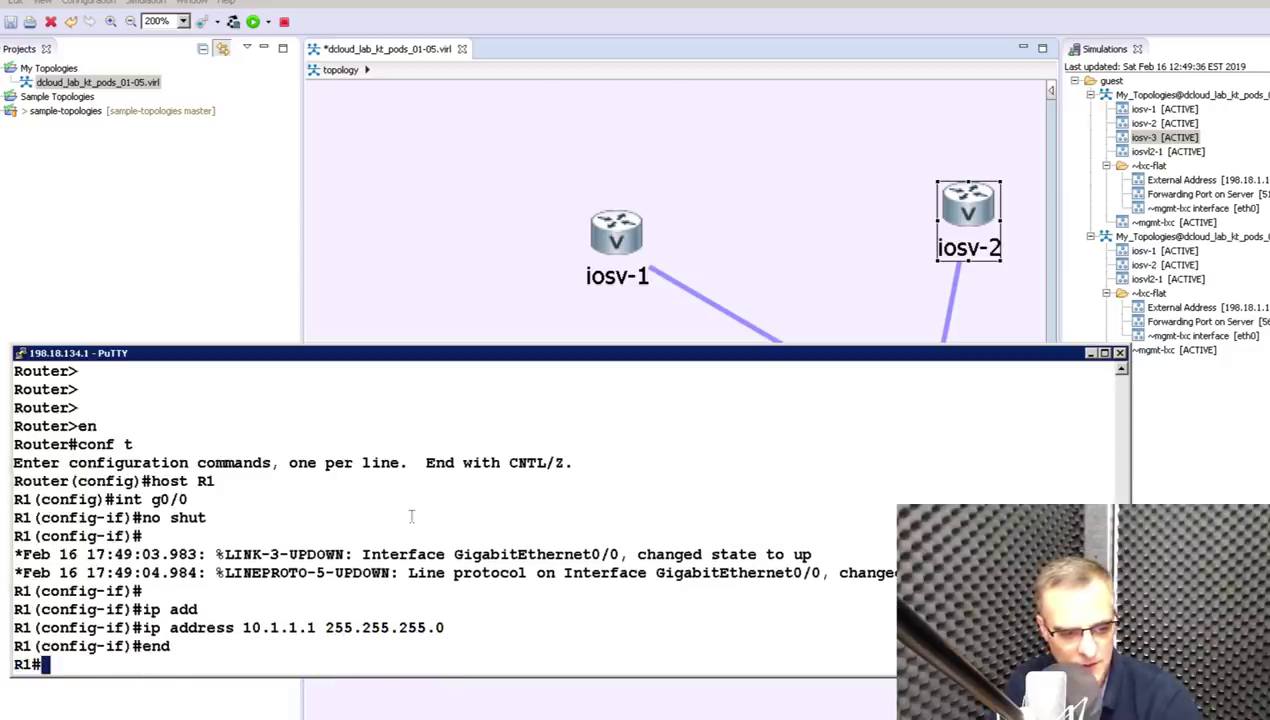
text(sh ip int brief)
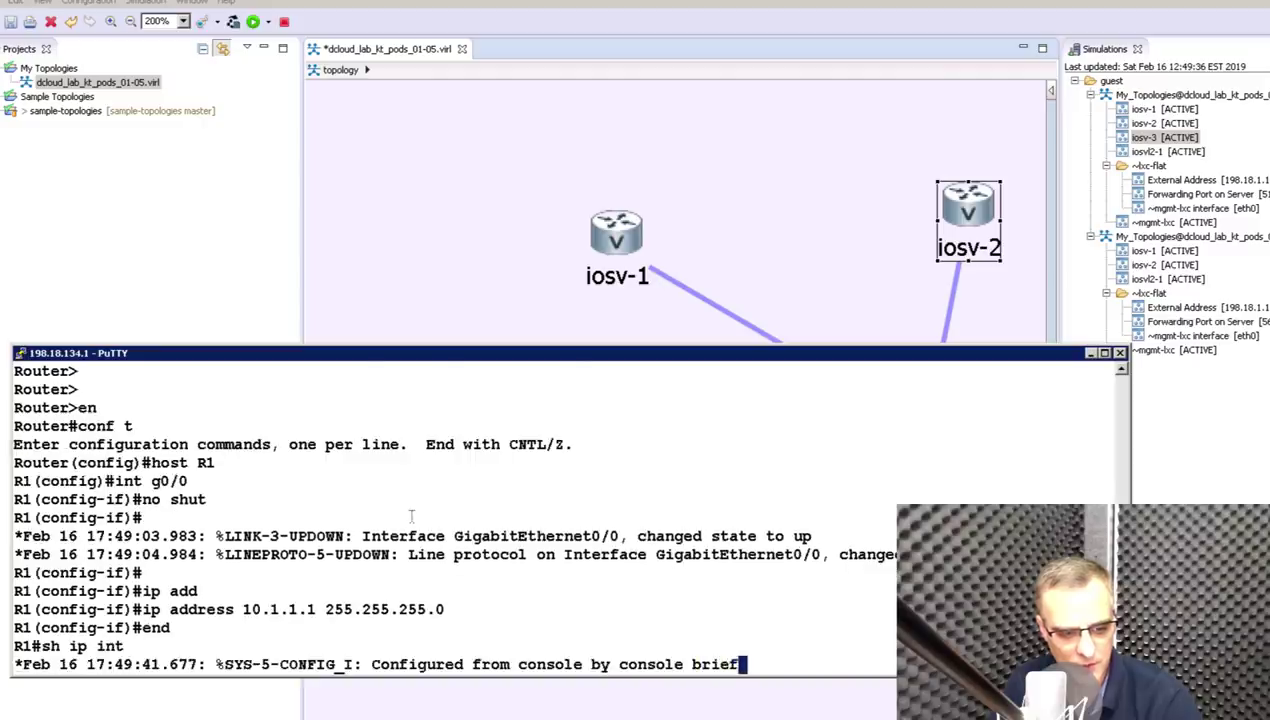
key(Return)
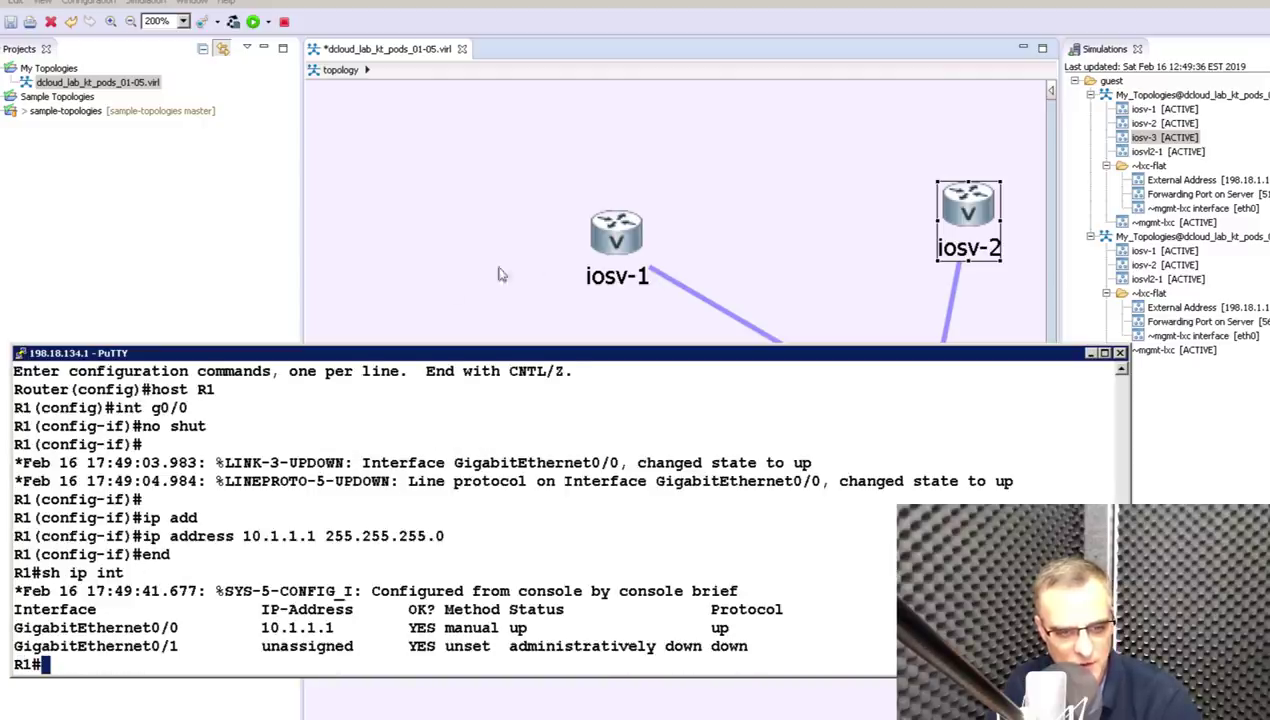
Change the second console's font to bold 14-point Courier New and place it beside R1's console.
key(alt+Tab)
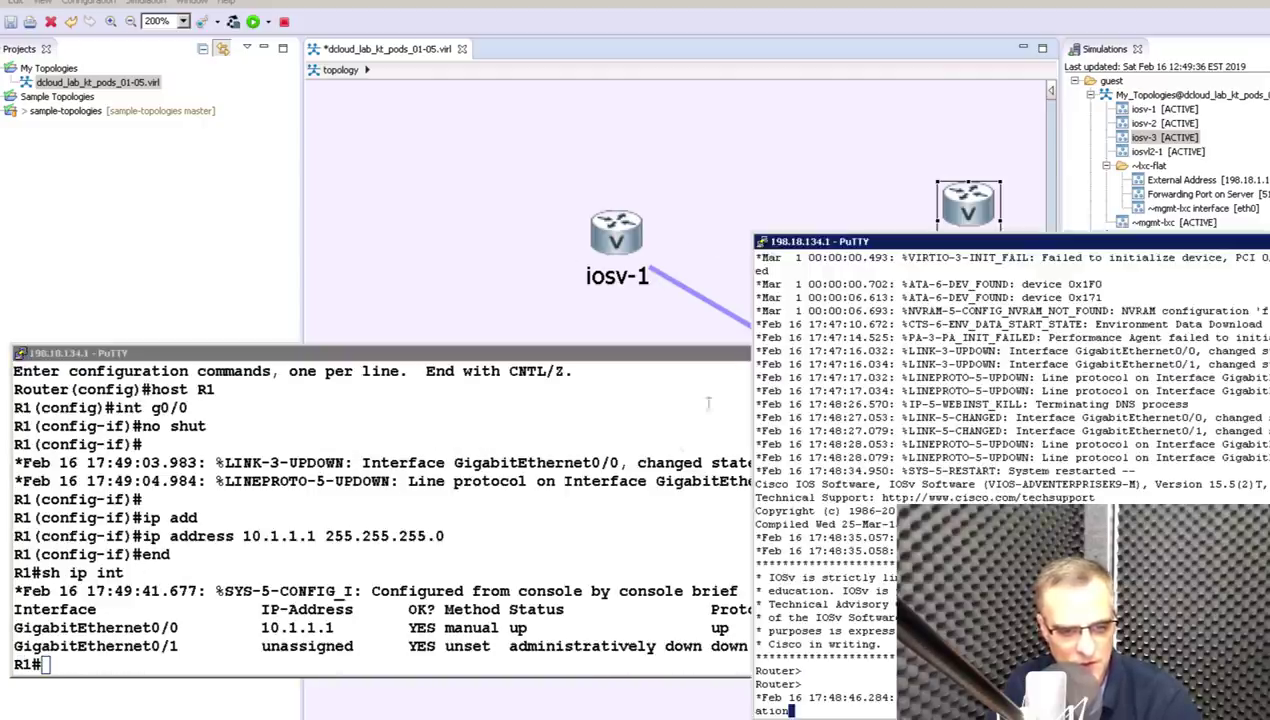
right_click(910, 244)
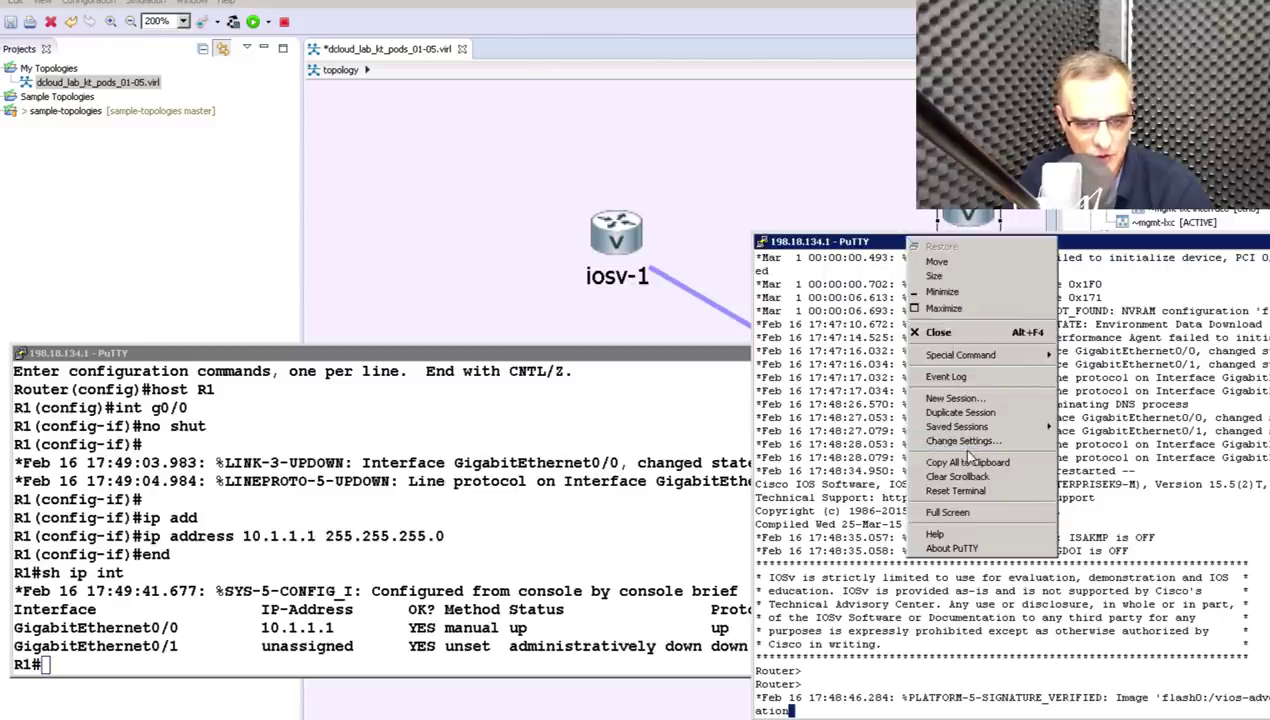
click(948, 441)
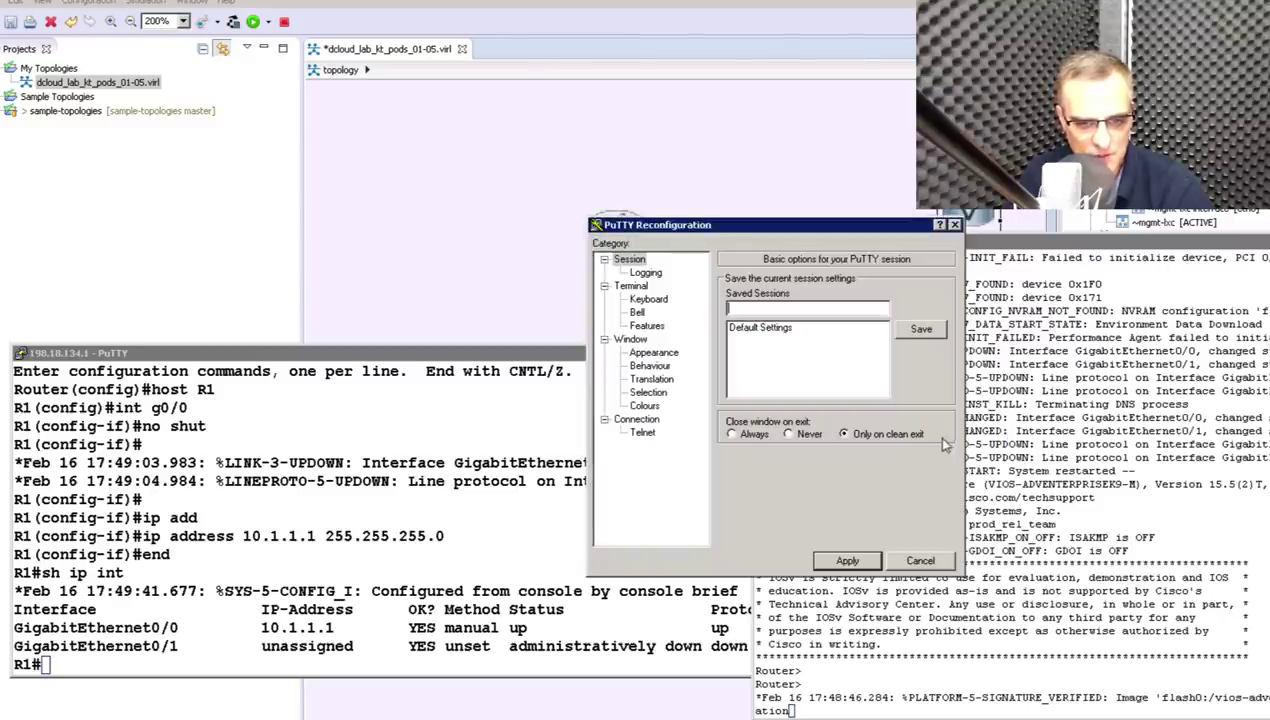
click(656, 352)
click(921, 381)
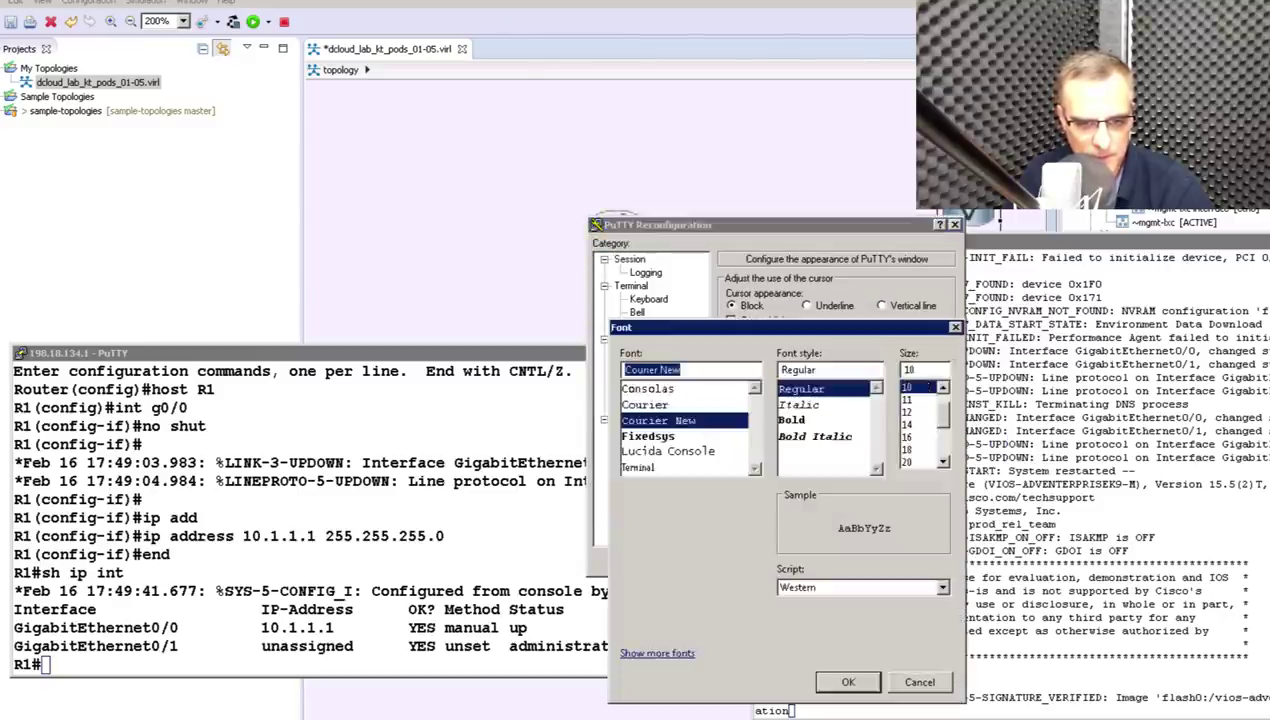
click(918, 425)
click(840, 420)
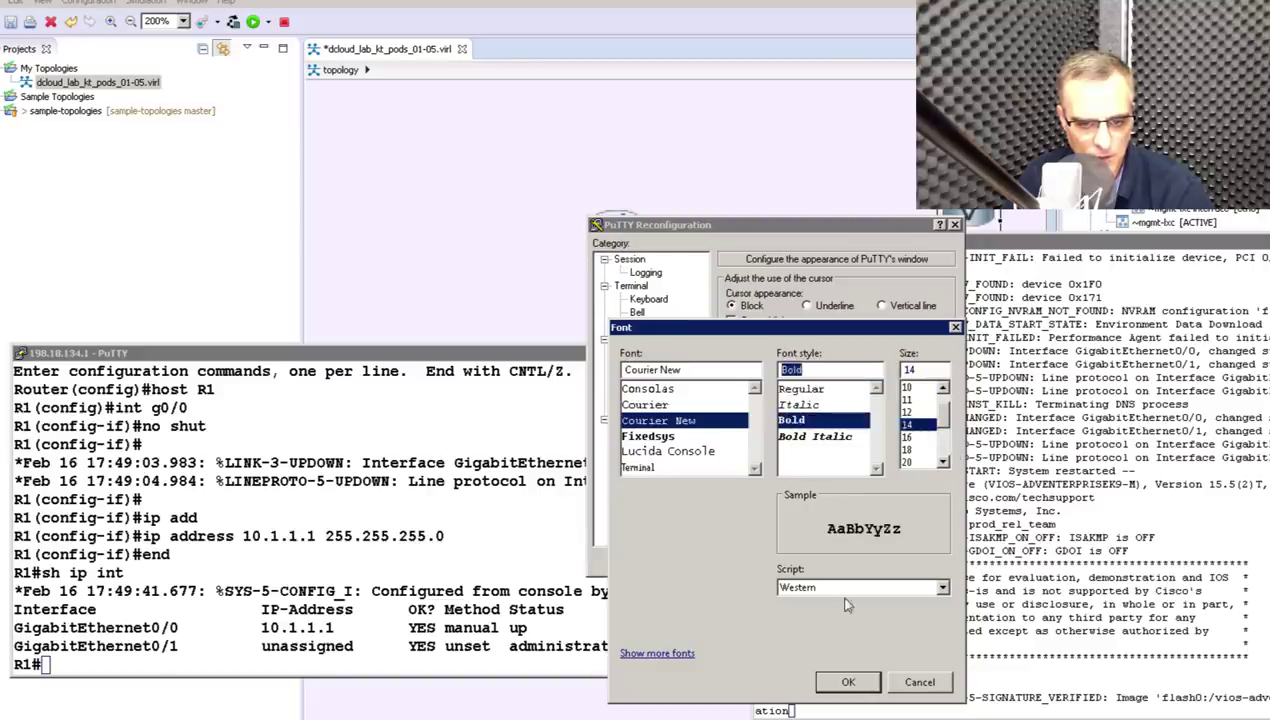
click(847, 683)
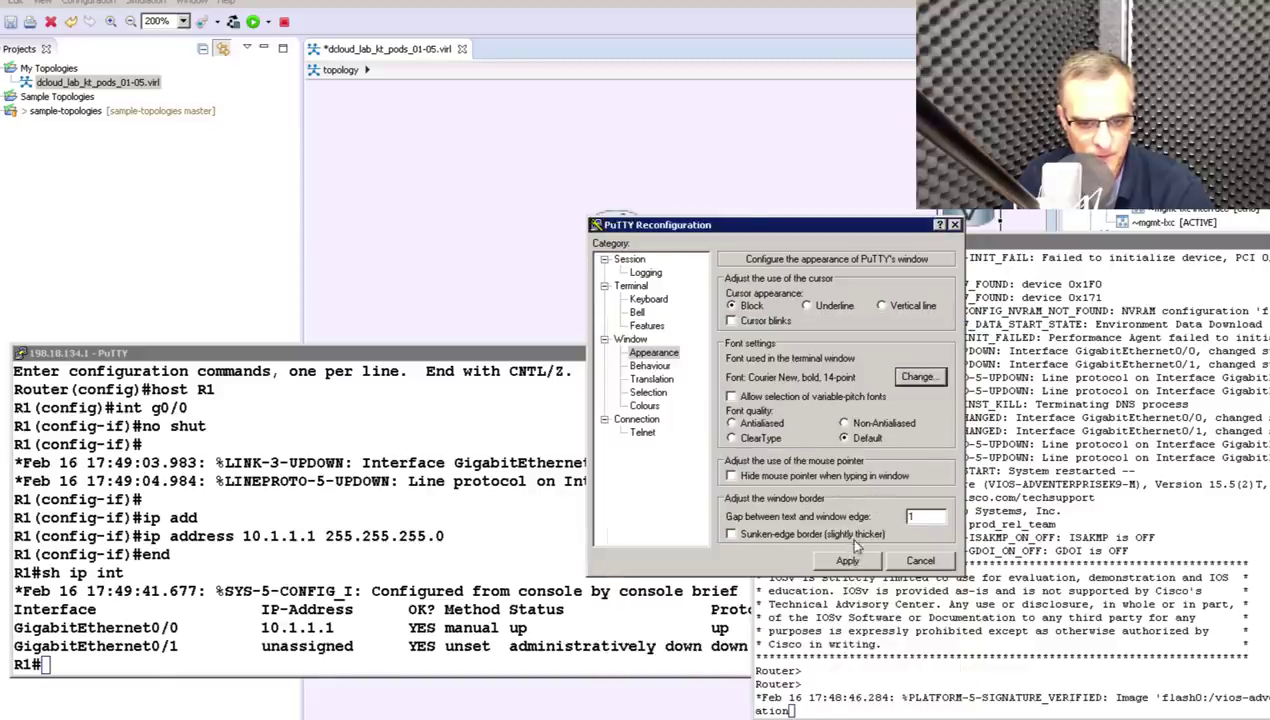
click(847, 560)
drag(983, 243, 850, 296)
Name the second router R2 and bring its GigabitEthernet0/0 up with no shut.
key(Return)
key(Return)
text(er>e)
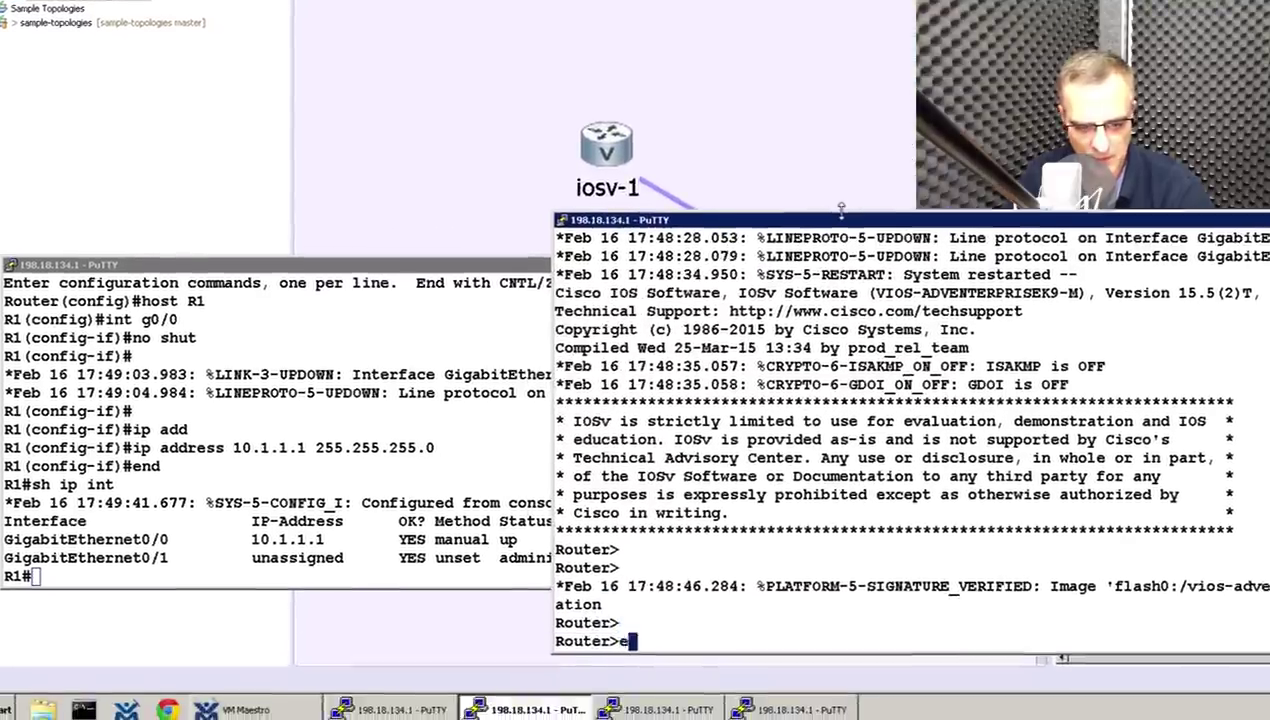
text(n)
key(Return)
text(conf t)
key(Return)
text(host)
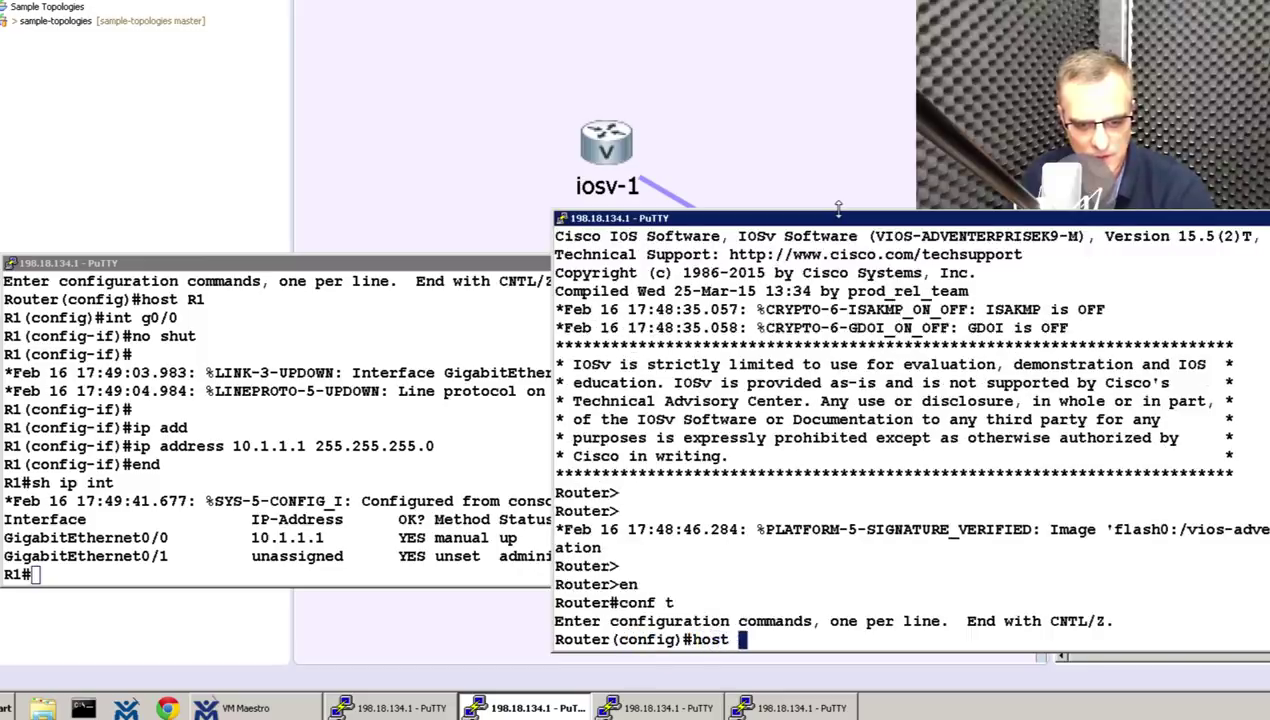
text( R2)
key(Return)
text(int)
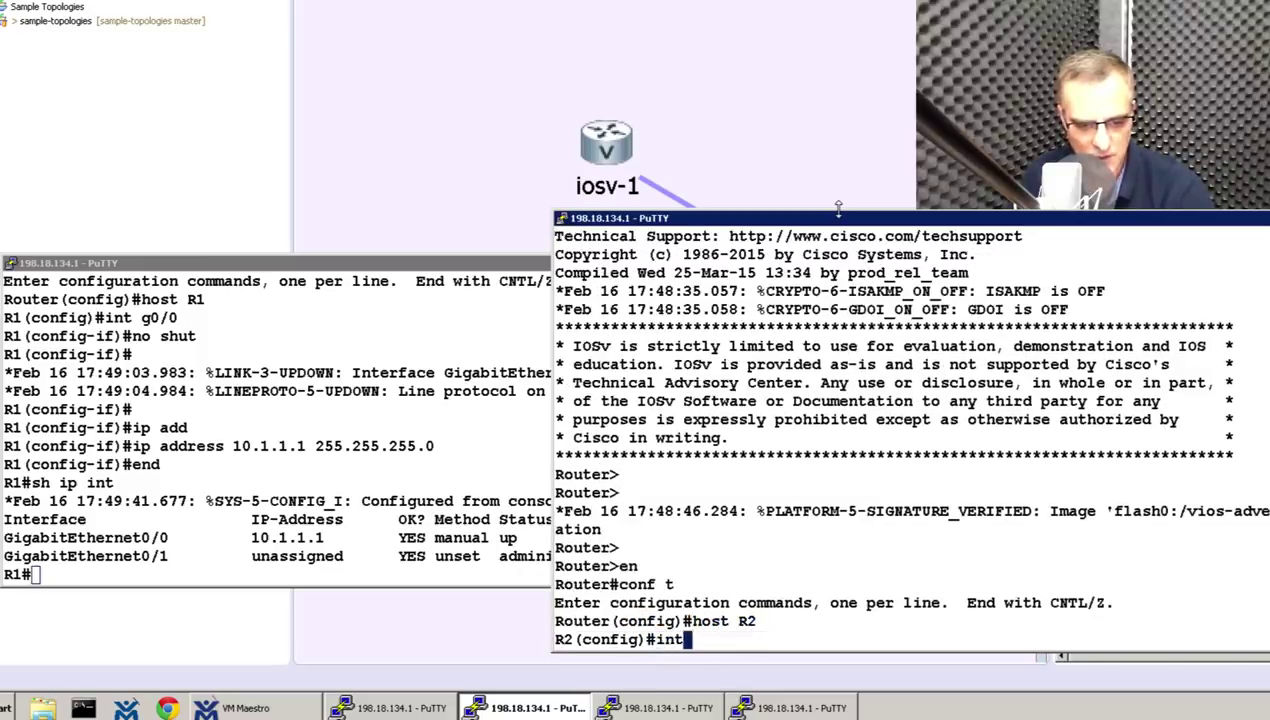
text( g0/0)
key(Return)
text(no shut)
key(Return)
Assign 10.1.1.2 255.255.255.0 to GigabitEthernet0/0 and ping 10.1.1.1 twice.
text(ip add)
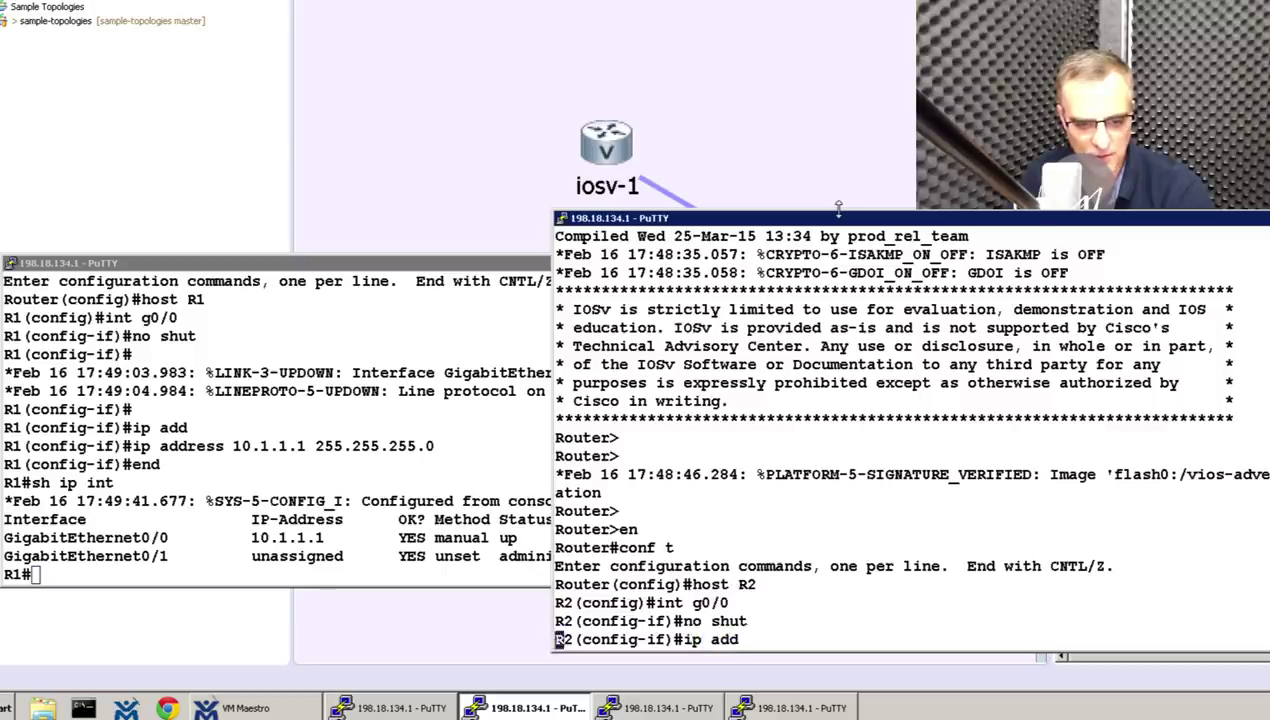
key(Tab)
text(10.1.1.)
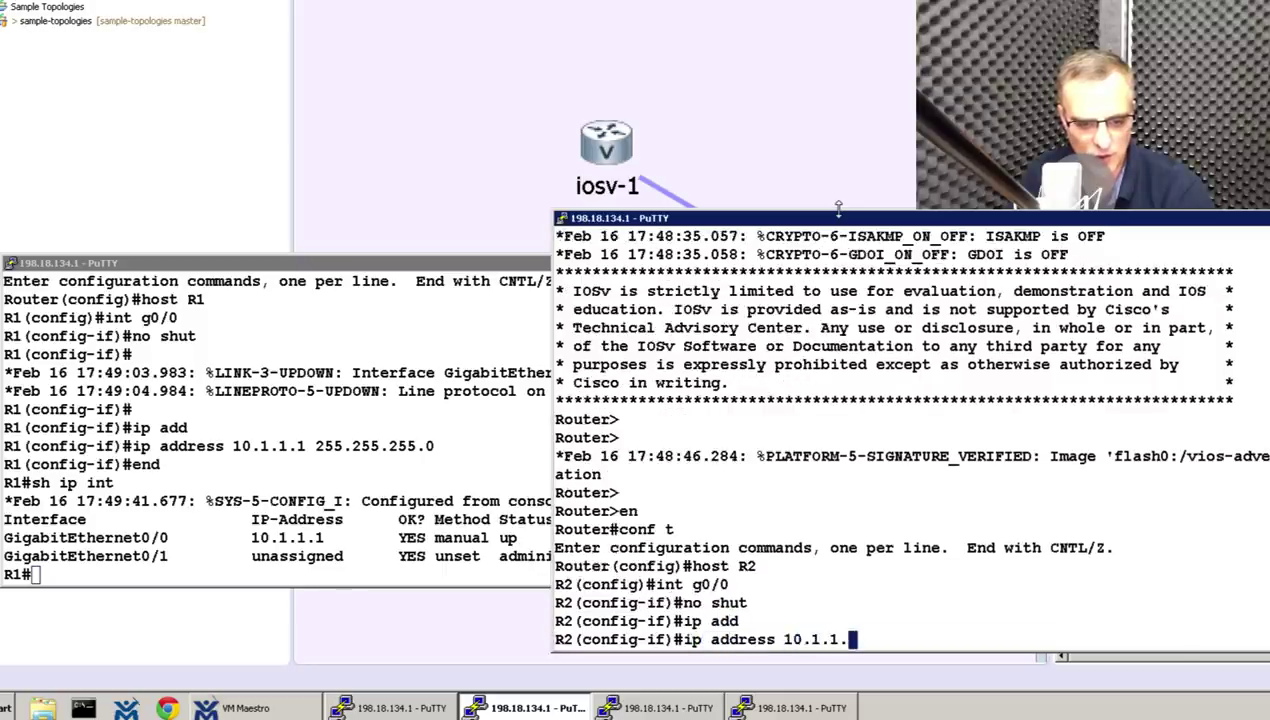
text(2 255.25)
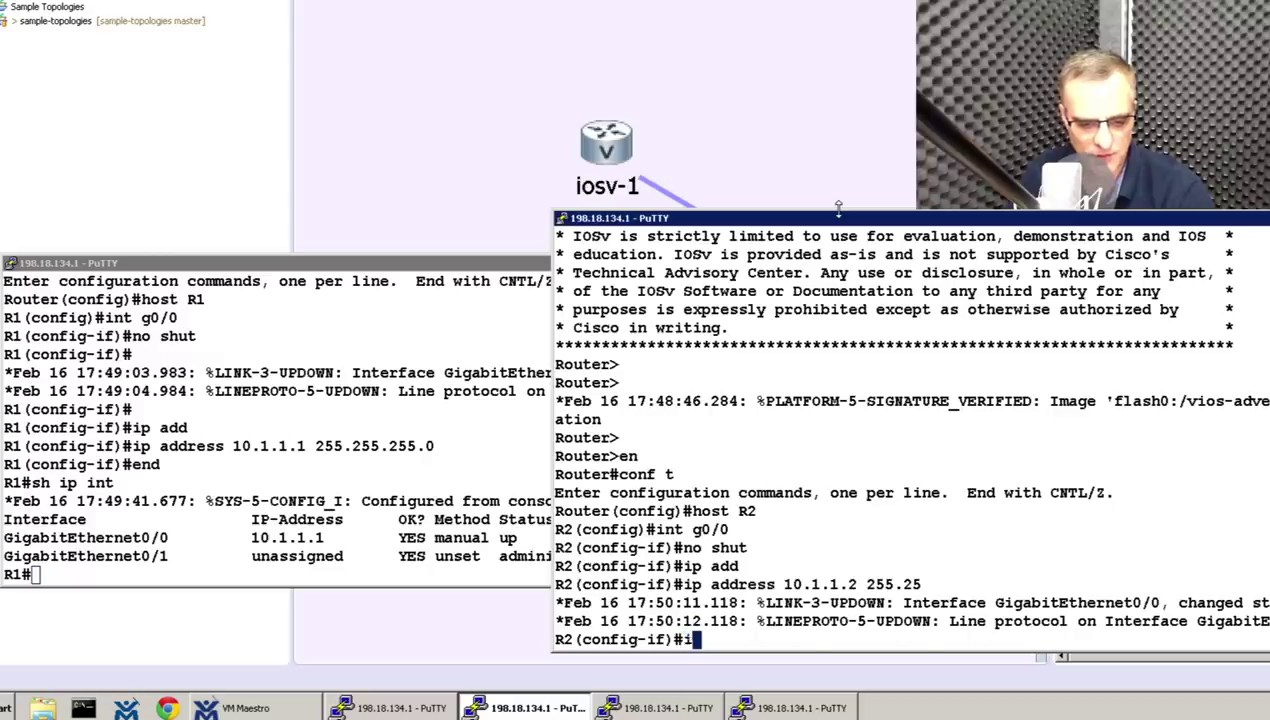
text(5.255.0)
key(Return)
text(end)
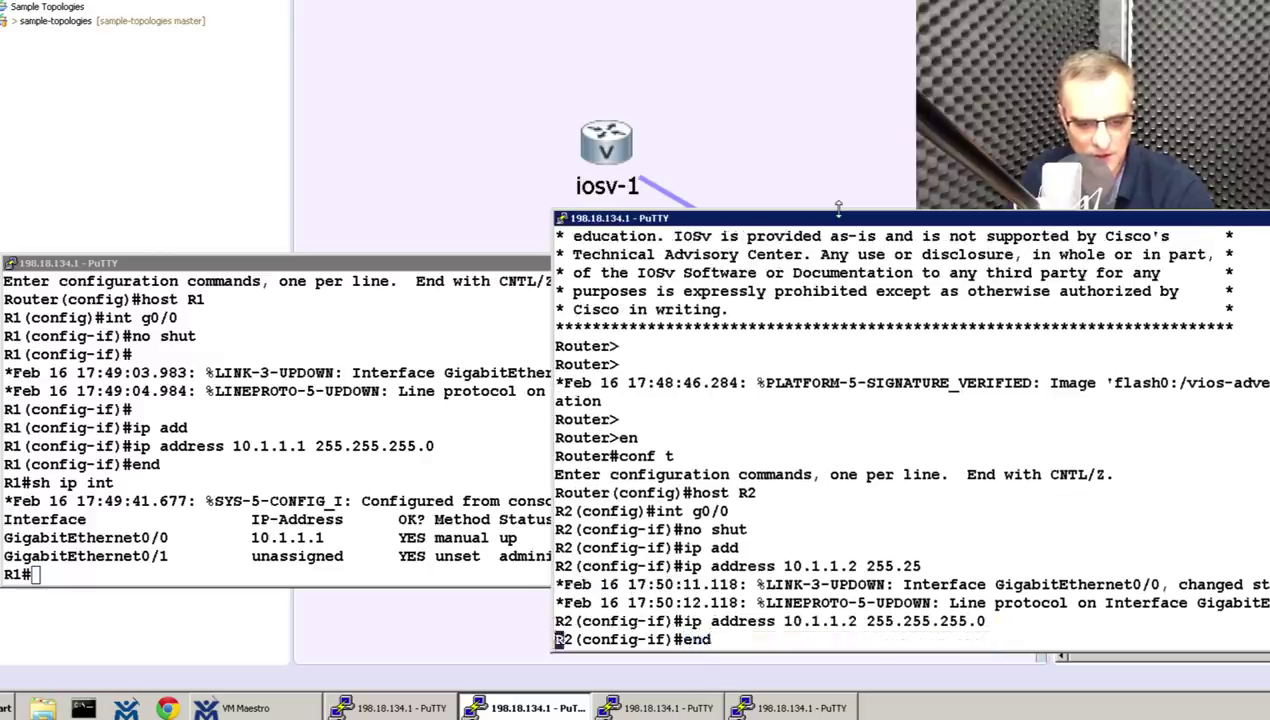
key(Return)
text(ping 10)
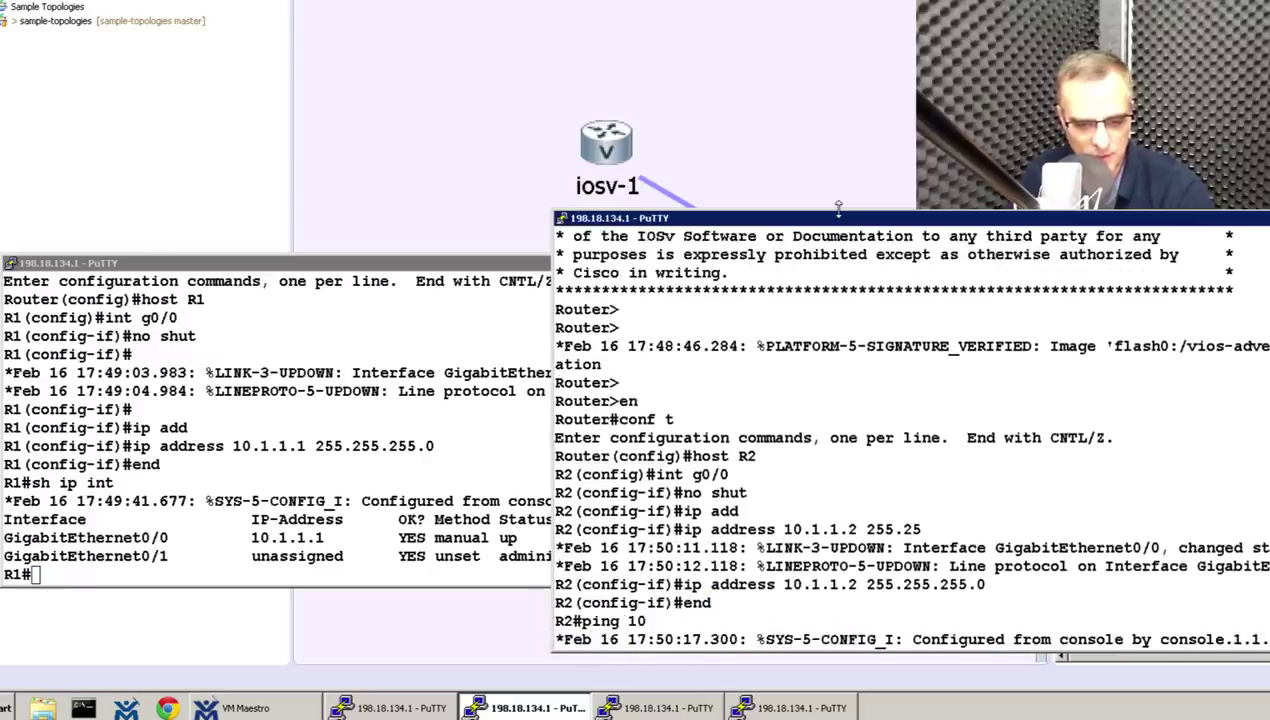
text(.1.1.1)
key(Return)
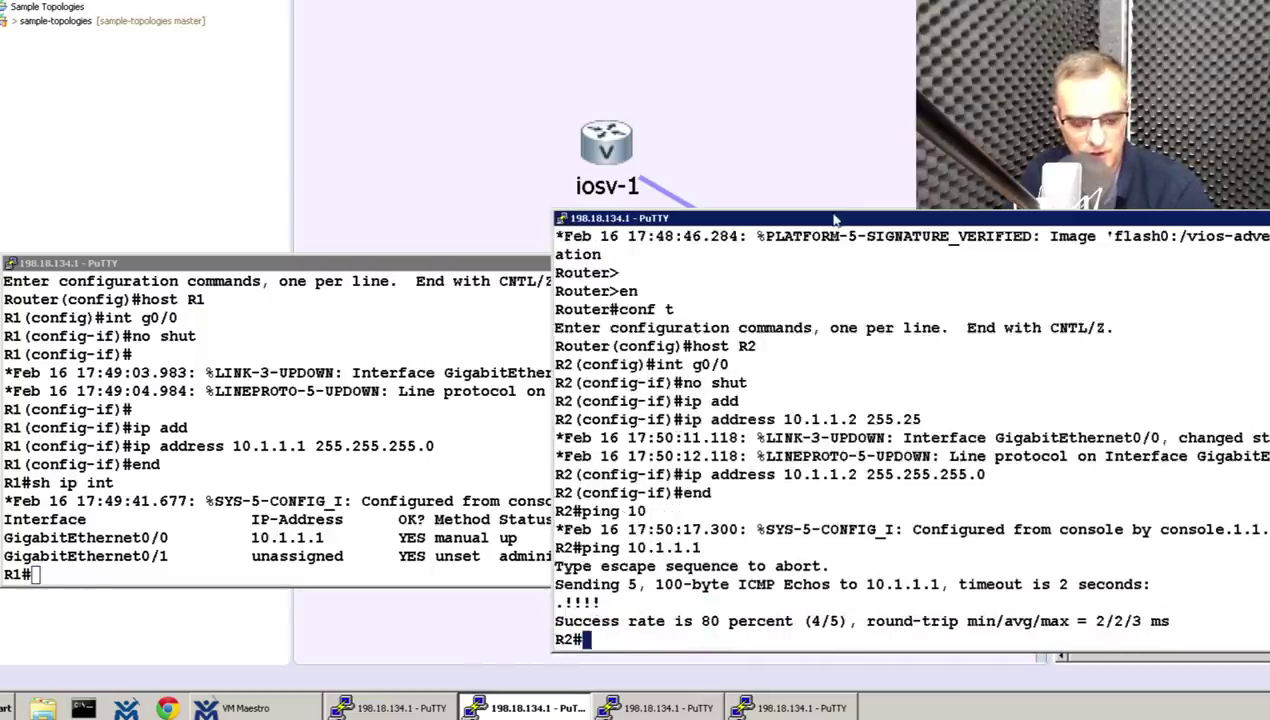
key(Up)
key(Return)
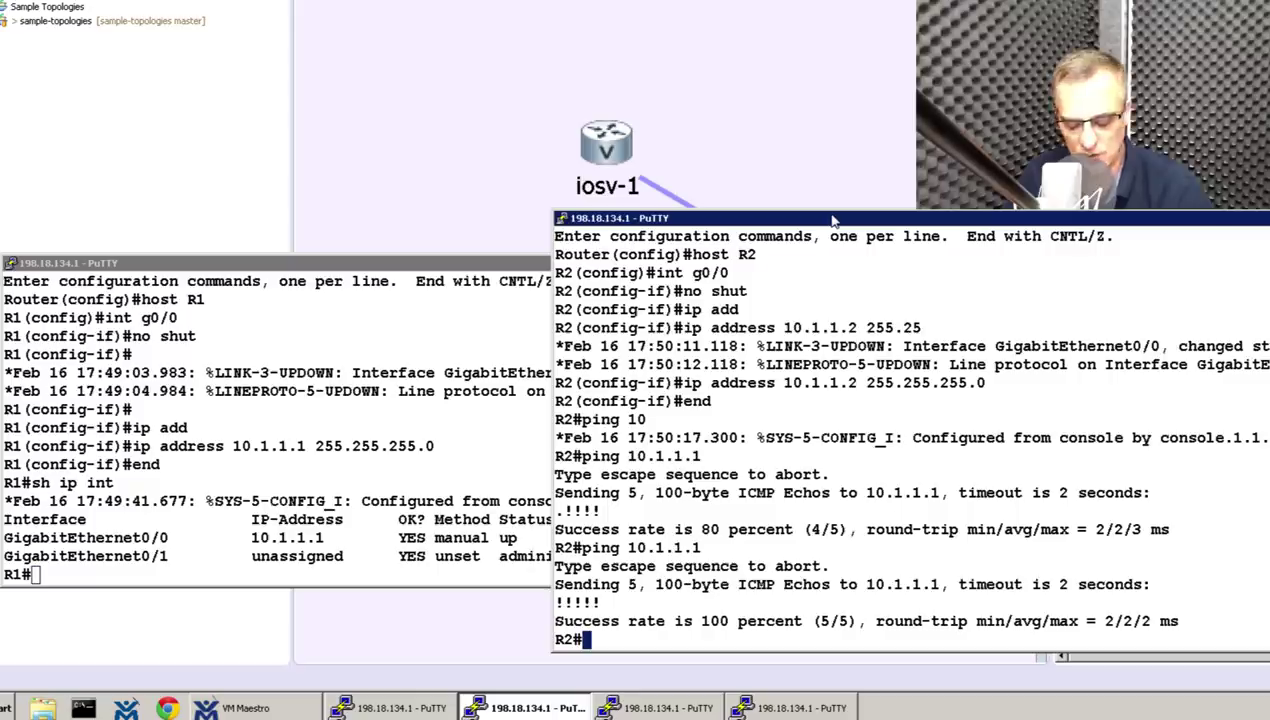
Create Loopback0 on R2 with address 2.2.2.2 255.255.255.255.
text(conf t)
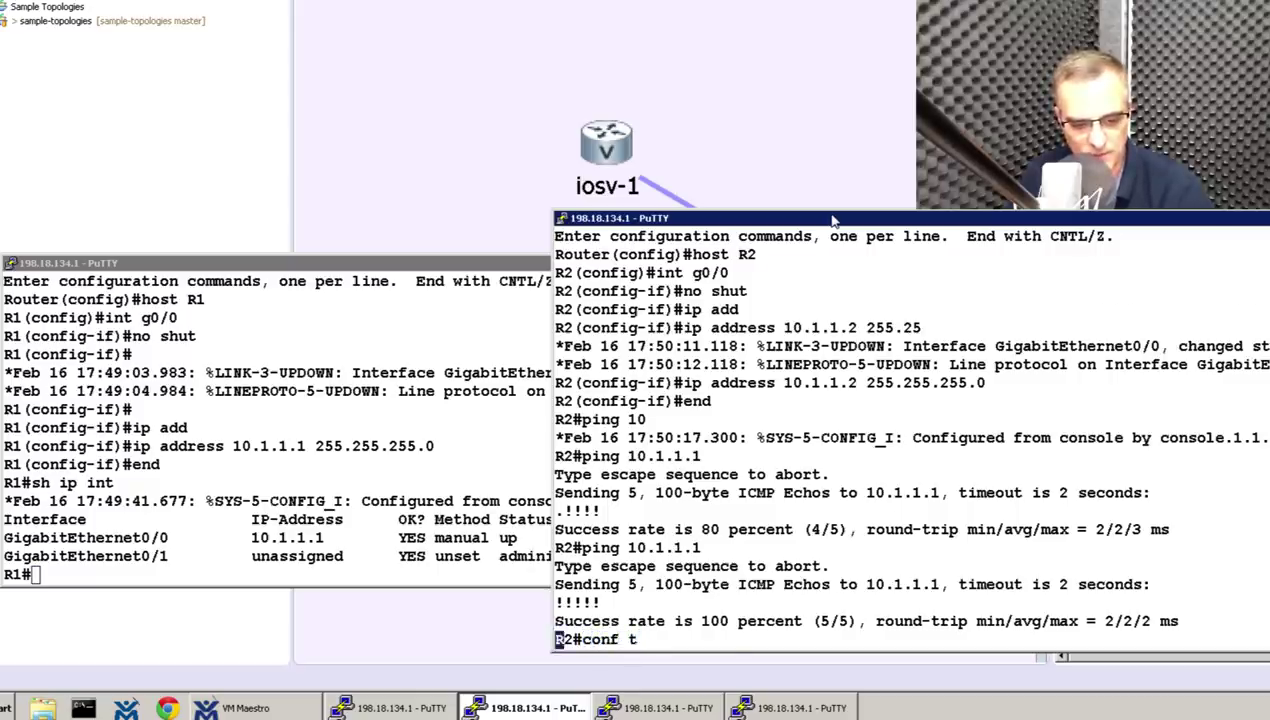
key(Return)
text(int loop 0)
key(Return)
text(ip a)
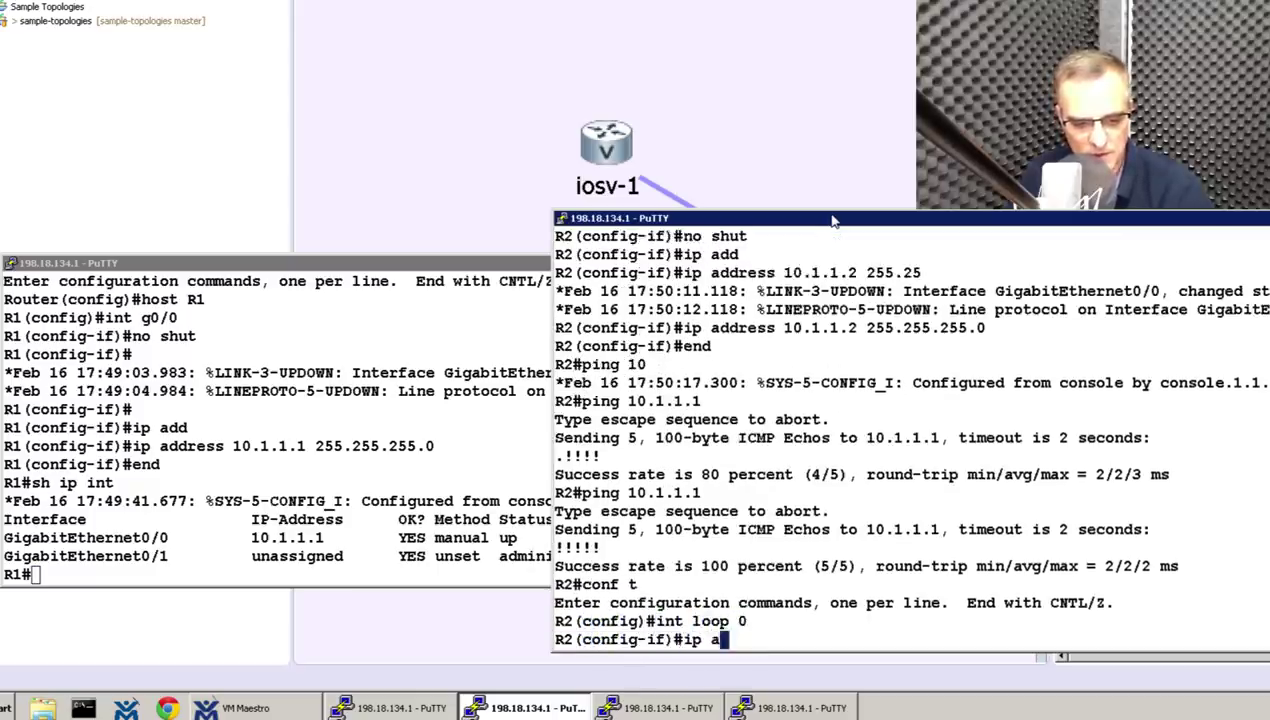
text(d)
key(Tab)
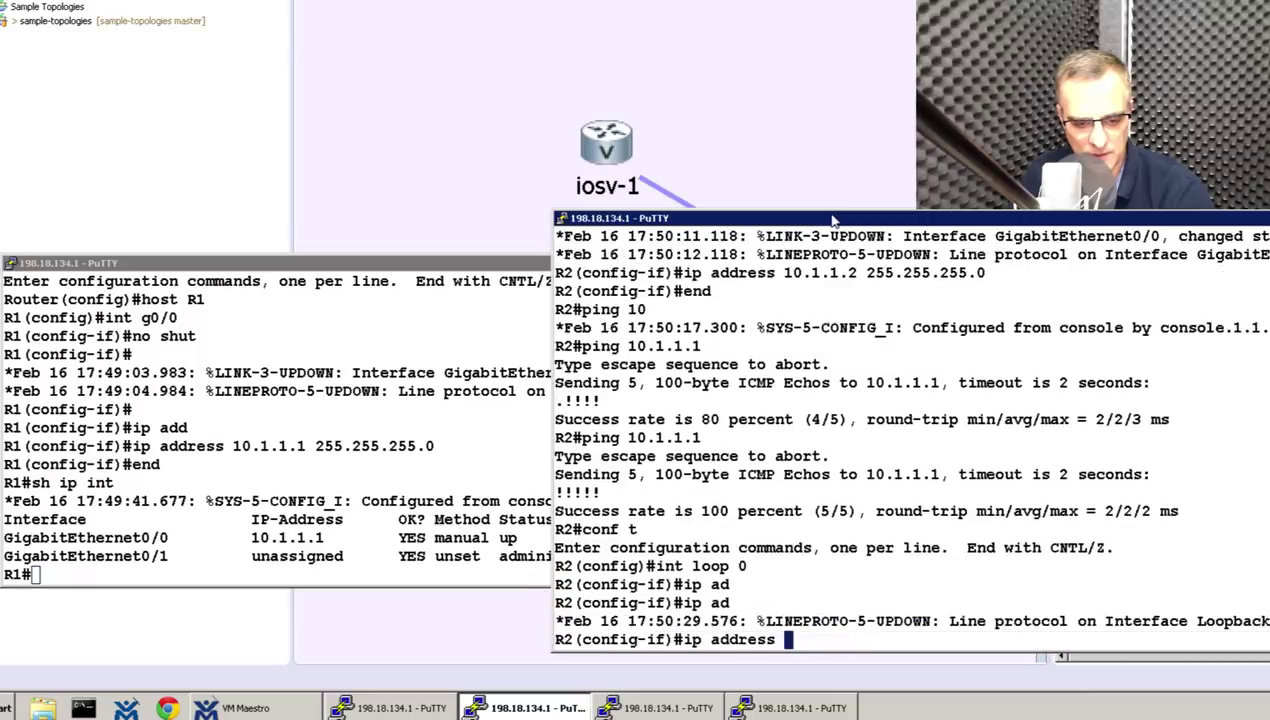
text(2.2.22)
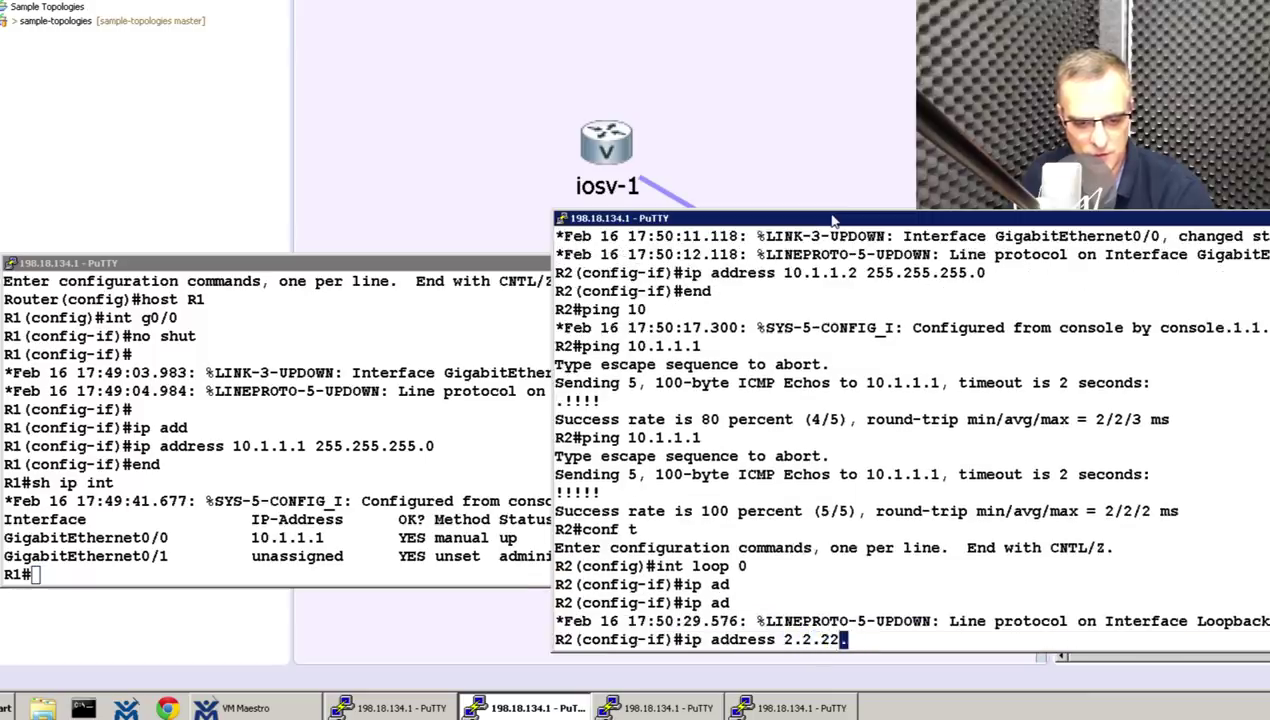
text(2 255.255.255)
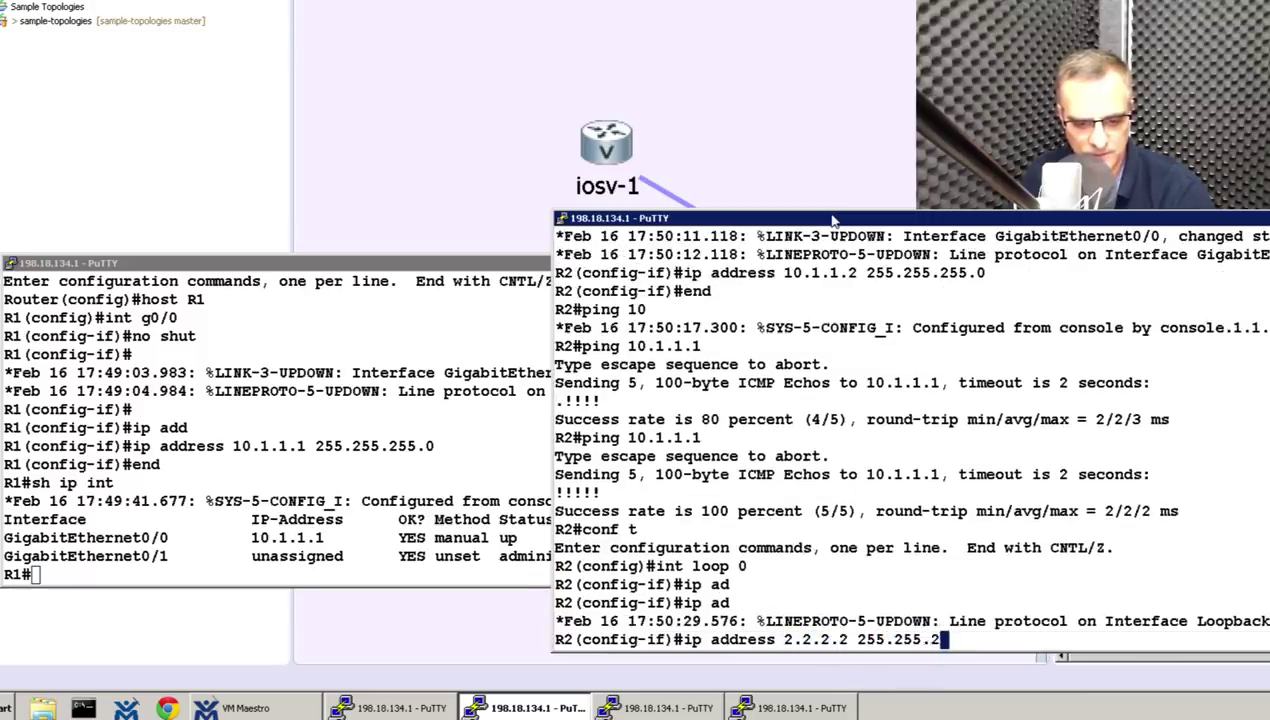
text(.255.25)
key(Return)
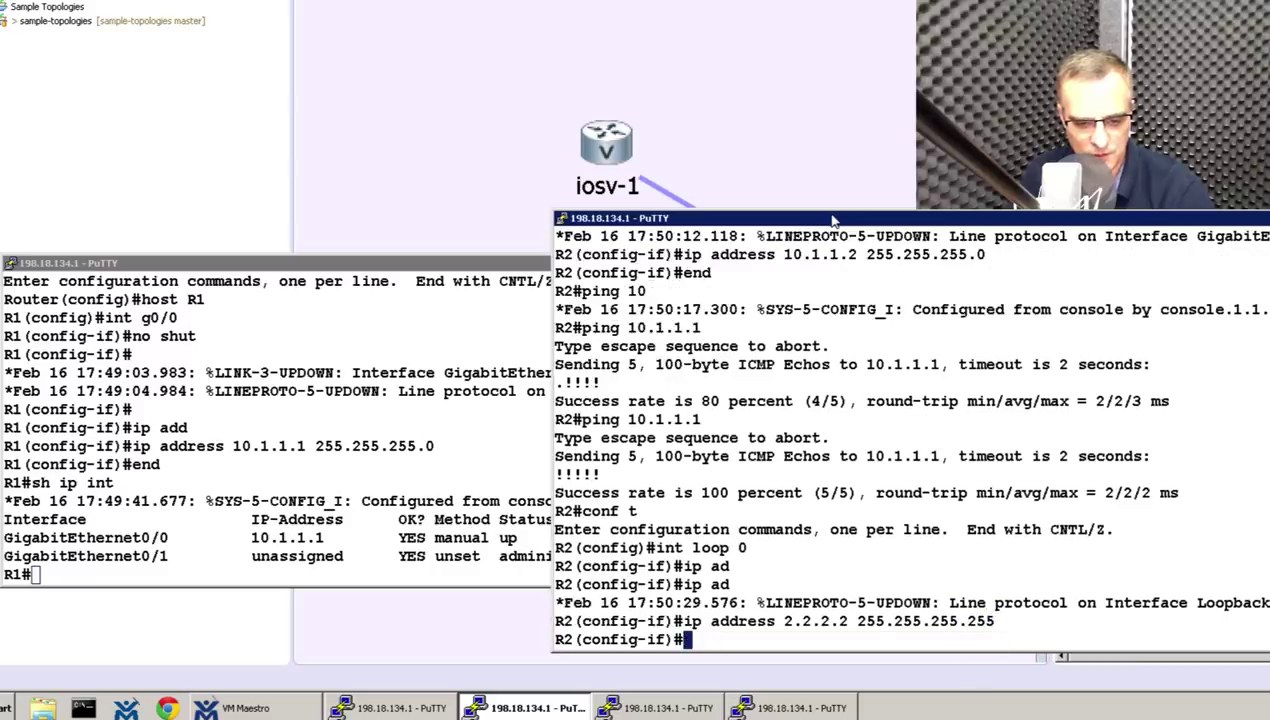
Start EIGRP 100 on R2 with network 0.0.0.0 and no auto-summary.
text(ru)
key(BackSpace)
text(rou)
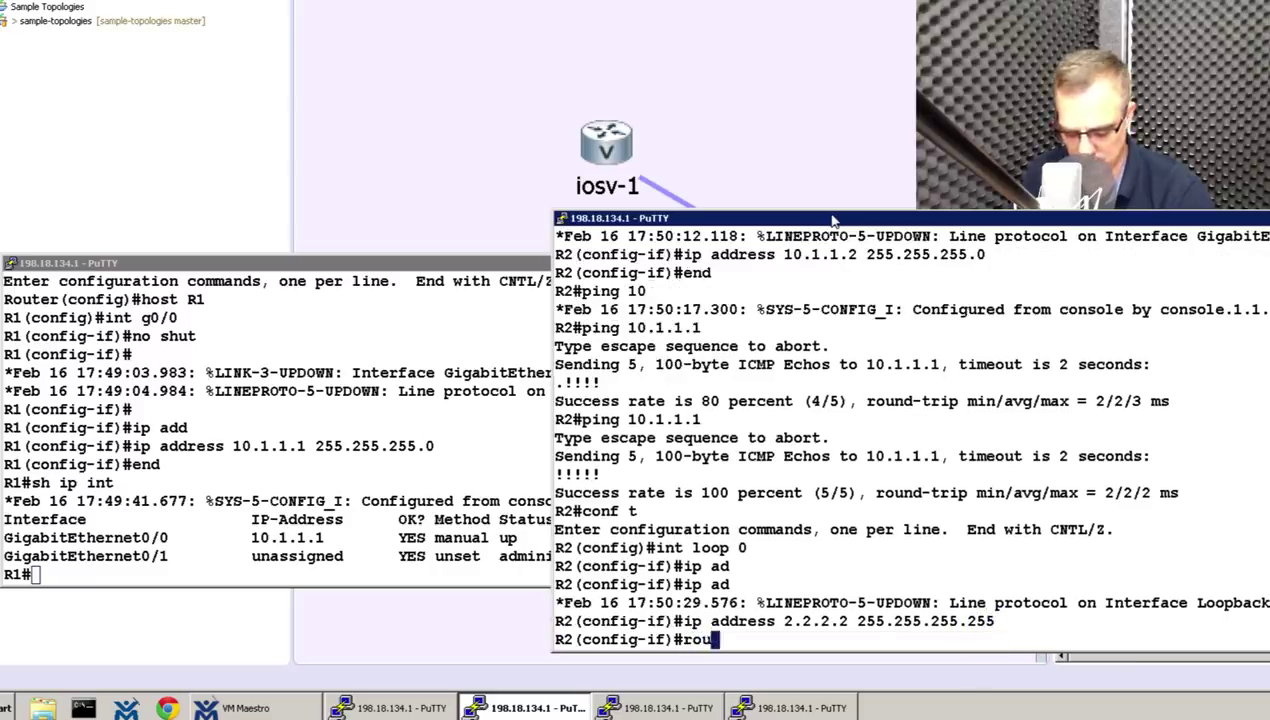
text(ter eigrp 10)
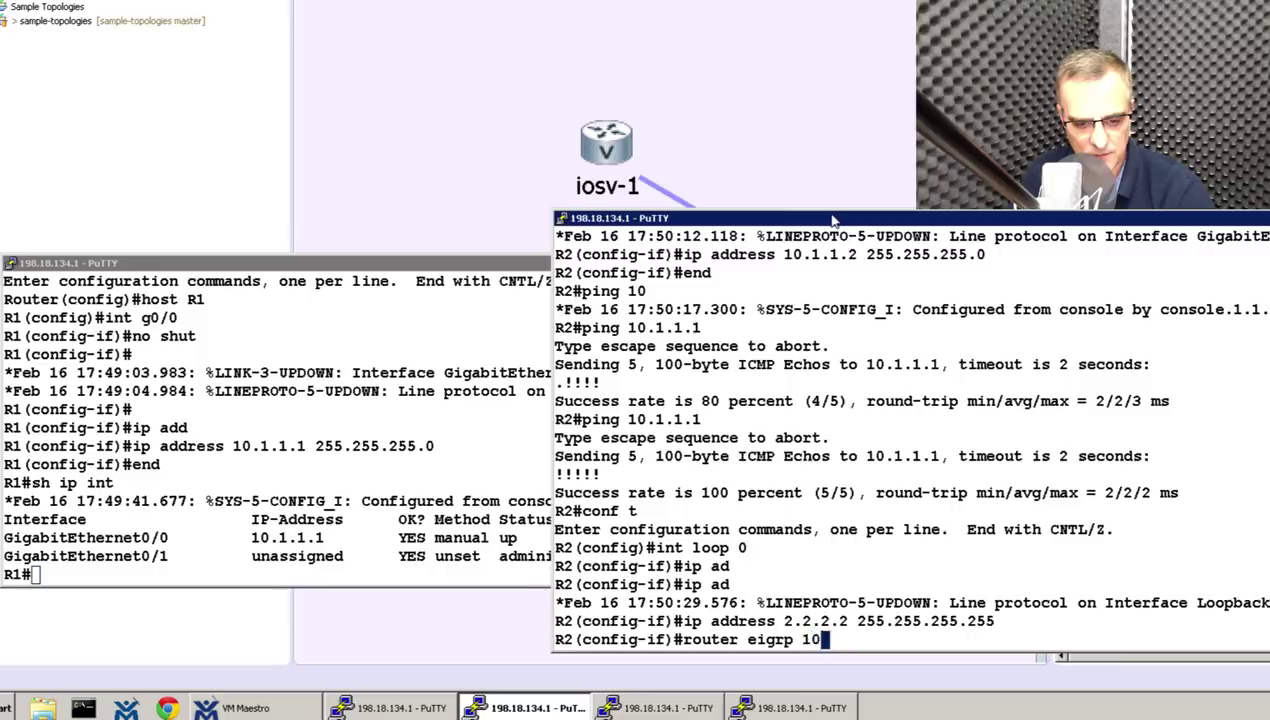
text(0)
key(Return)
text(no e)
key(BackSpace)
key(BackSpace)
key(BackSpace)
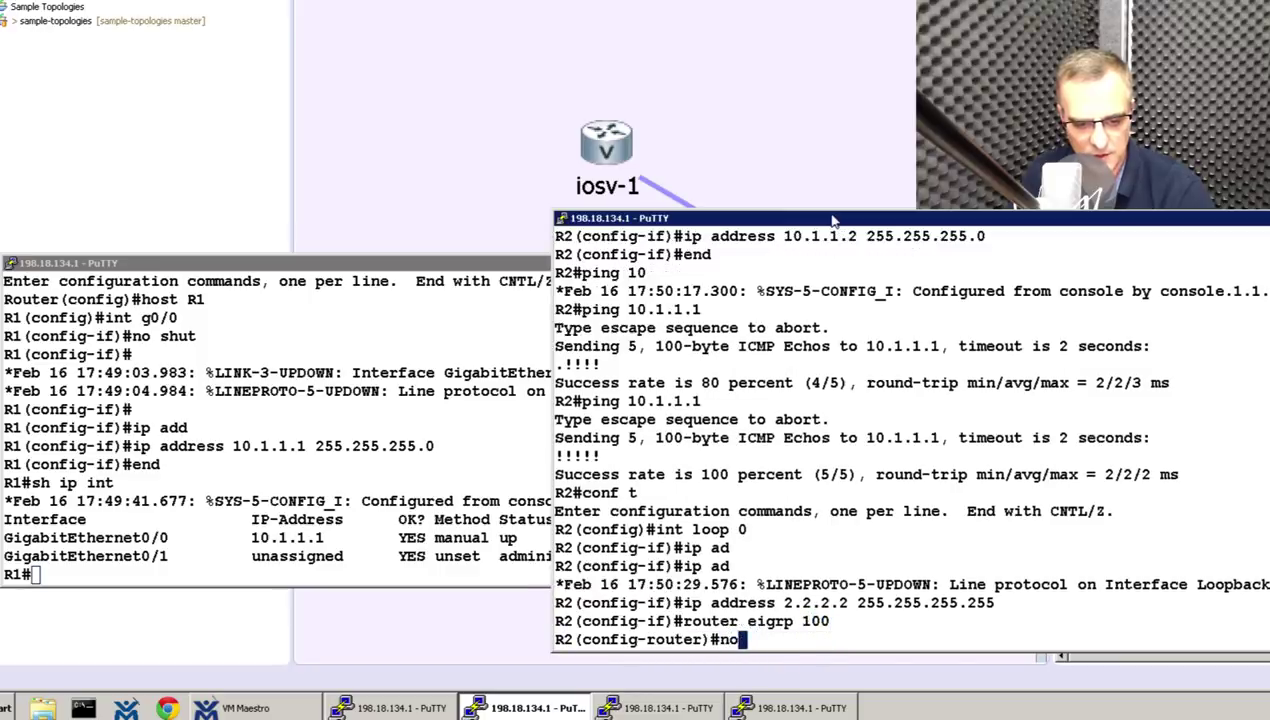
text(et)
key(Tab)
text(0.0.0.0)
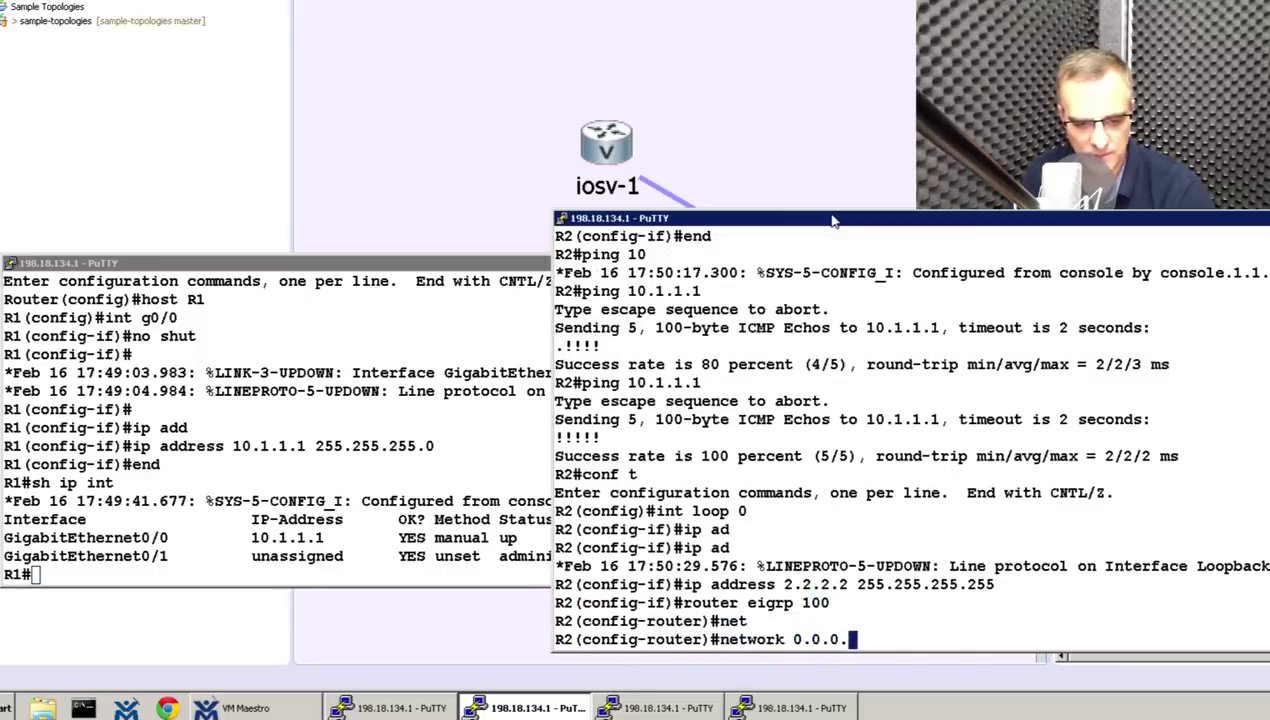
key(Return)
text(no au)
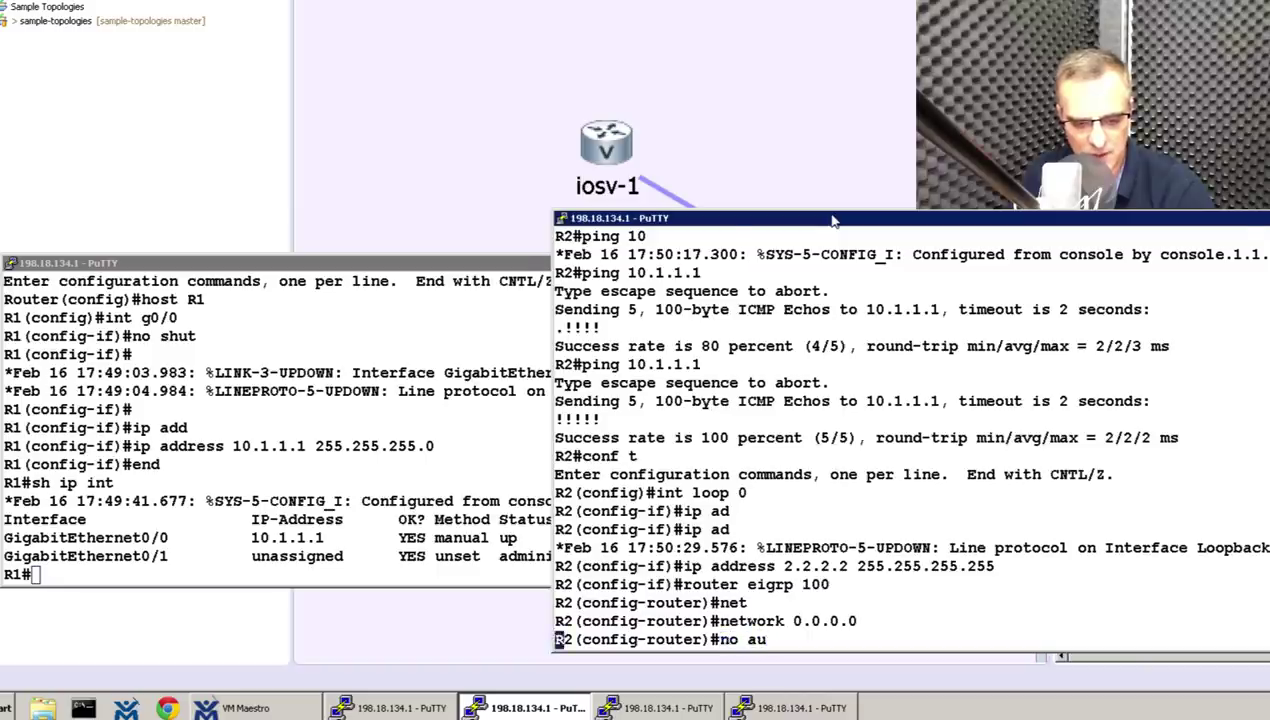
key(Tab)
key(Return)
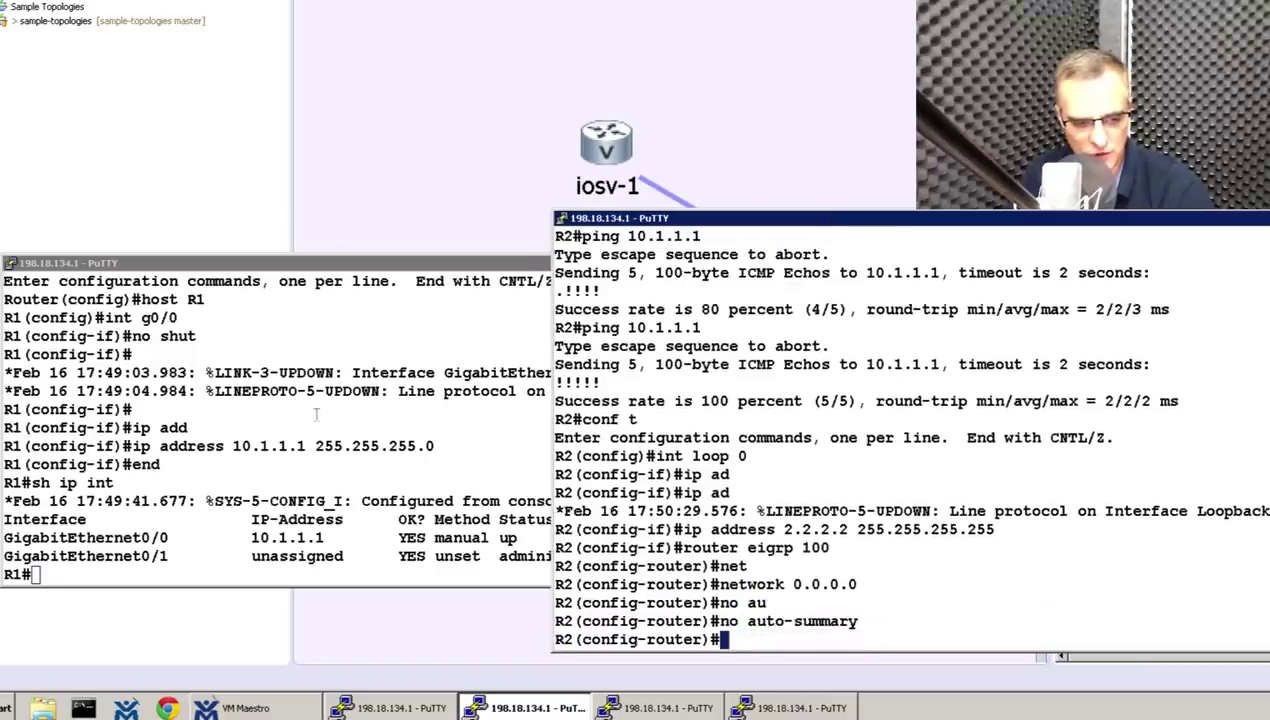
click(316, 414)
Create Loopback0 on R1 with address 1.1.1.1 255.255.255.255.
text(conf t)
key(Return)
text(int l)
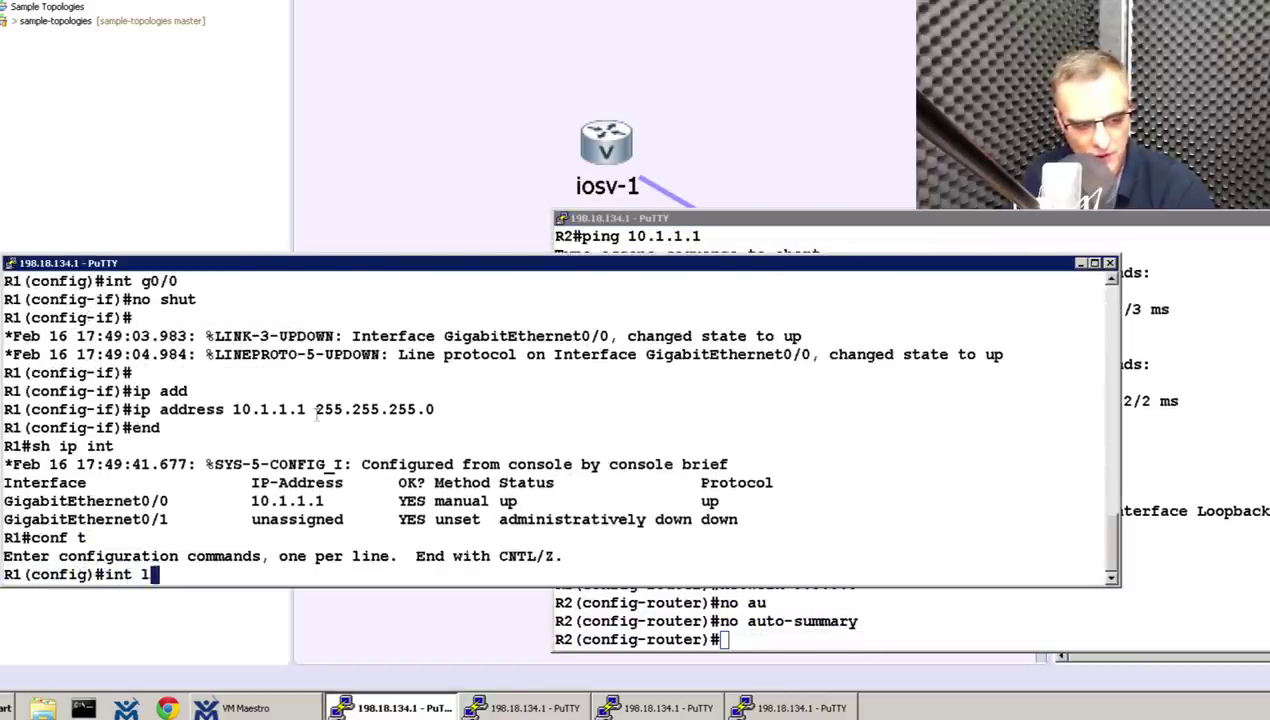
text(oop 0)
key(Return)
text(ip)
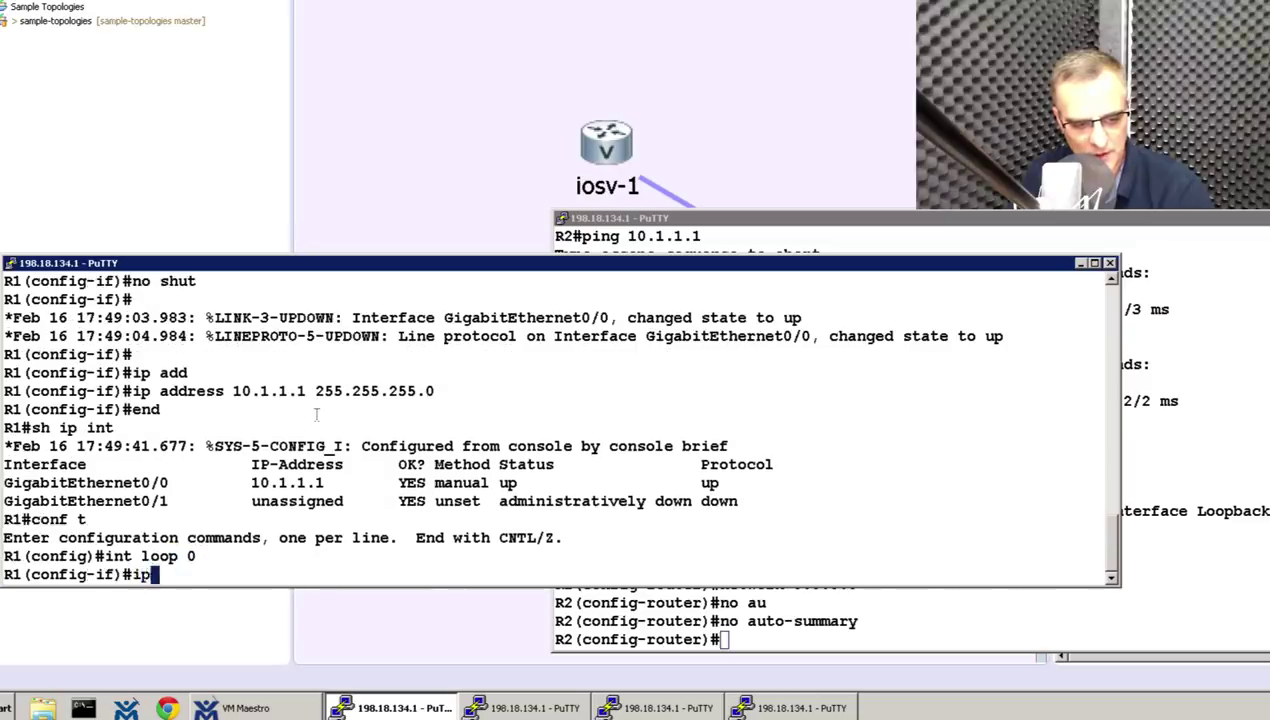
text( add)
key(Tab)
text(1.1.1.1)
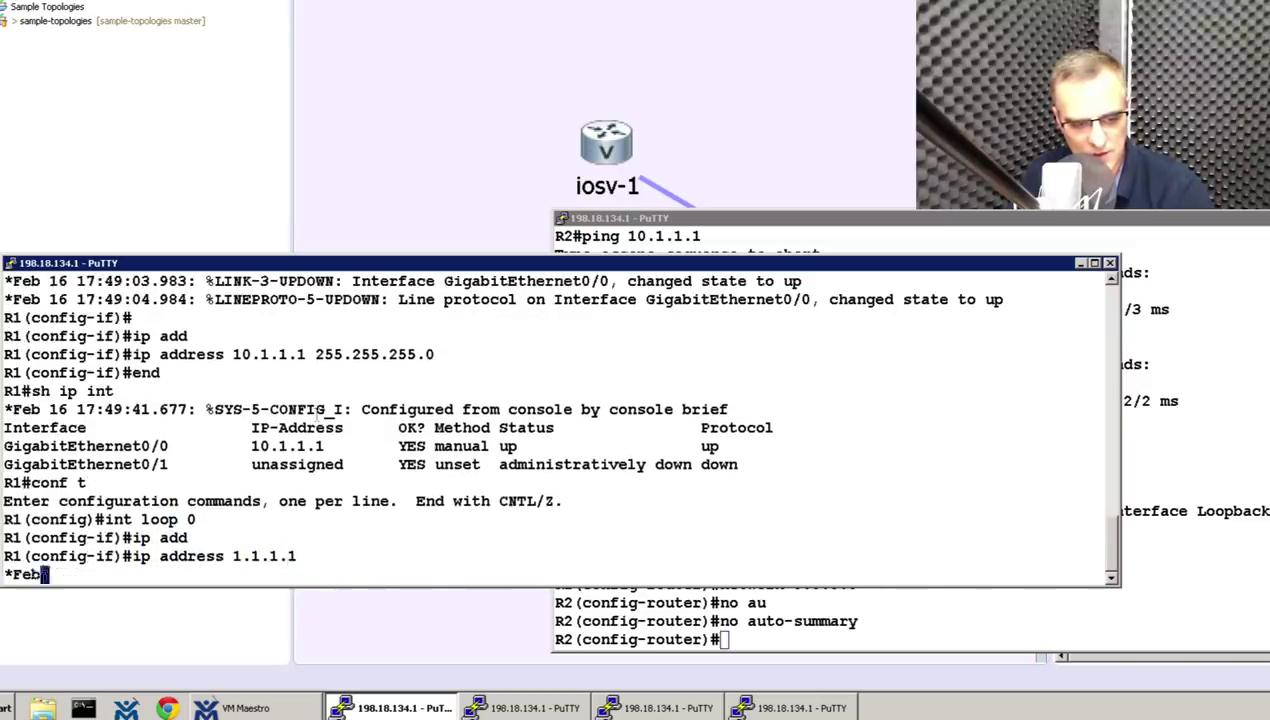
text( 255.255)
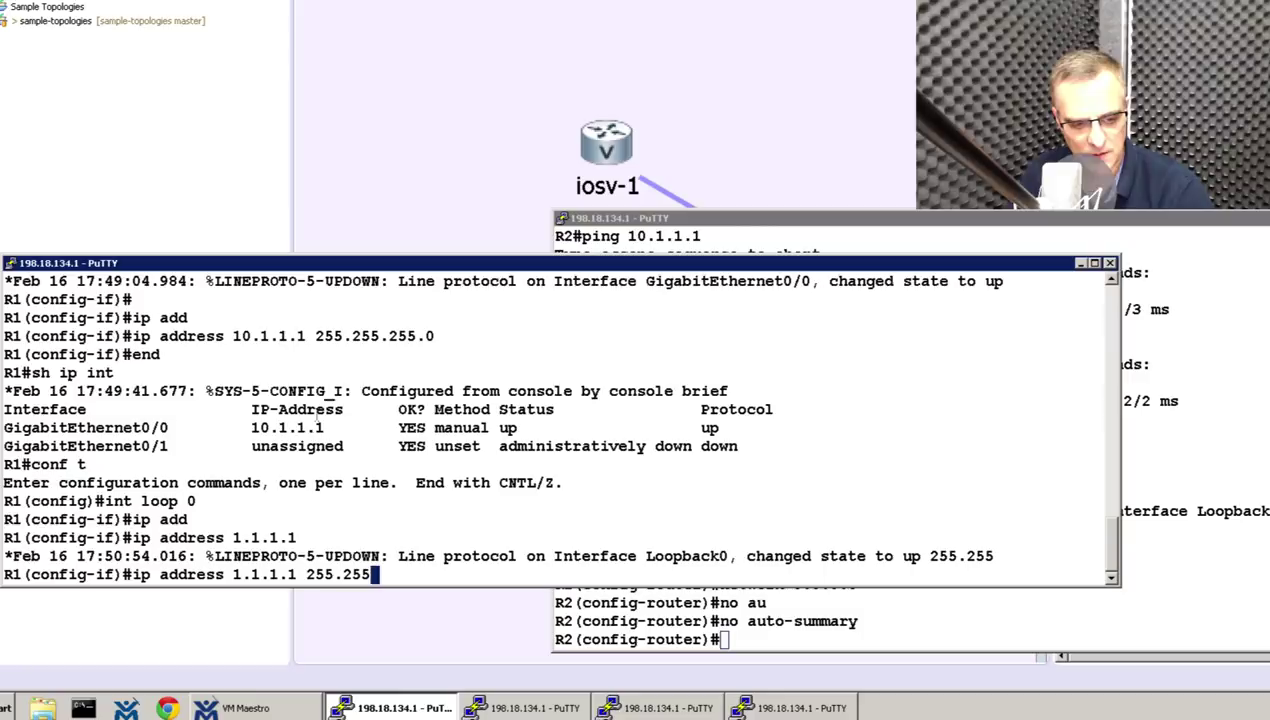
text(.255.255)
key(Return)
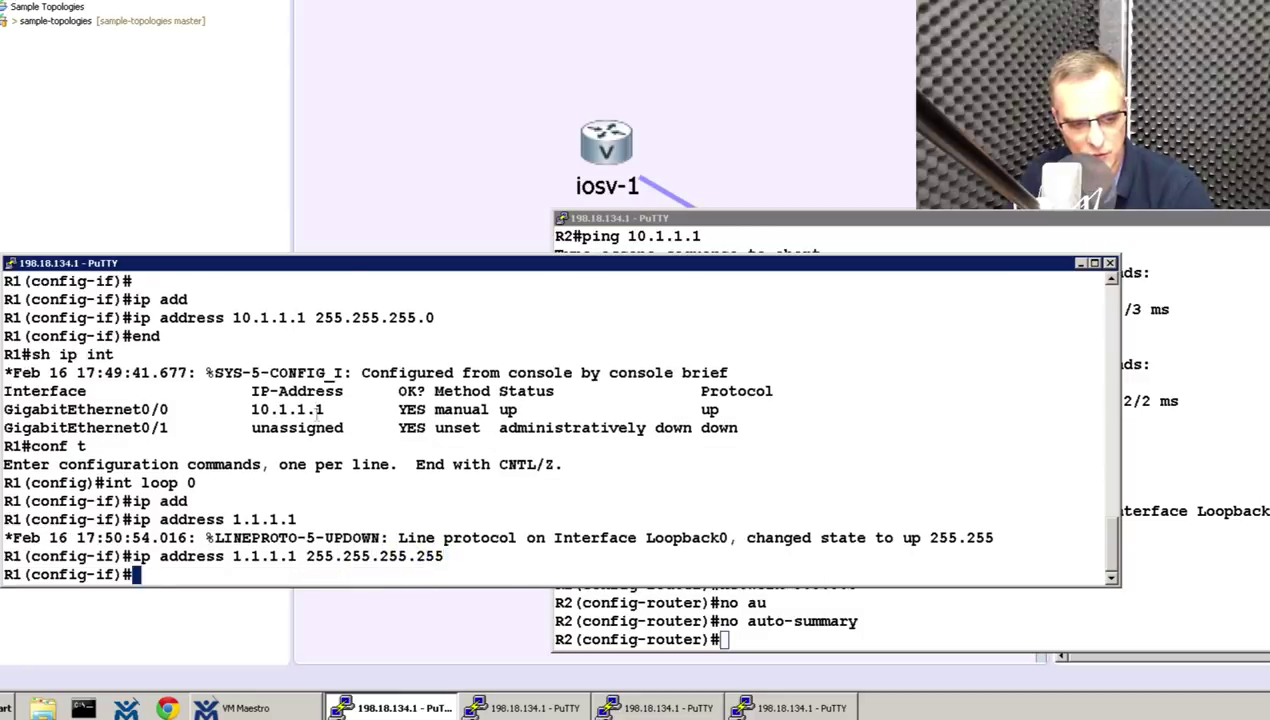
Start EIGRP 100 on R1 with no auto-summary and network 0.0.0.0.
text(router eigrp 100)
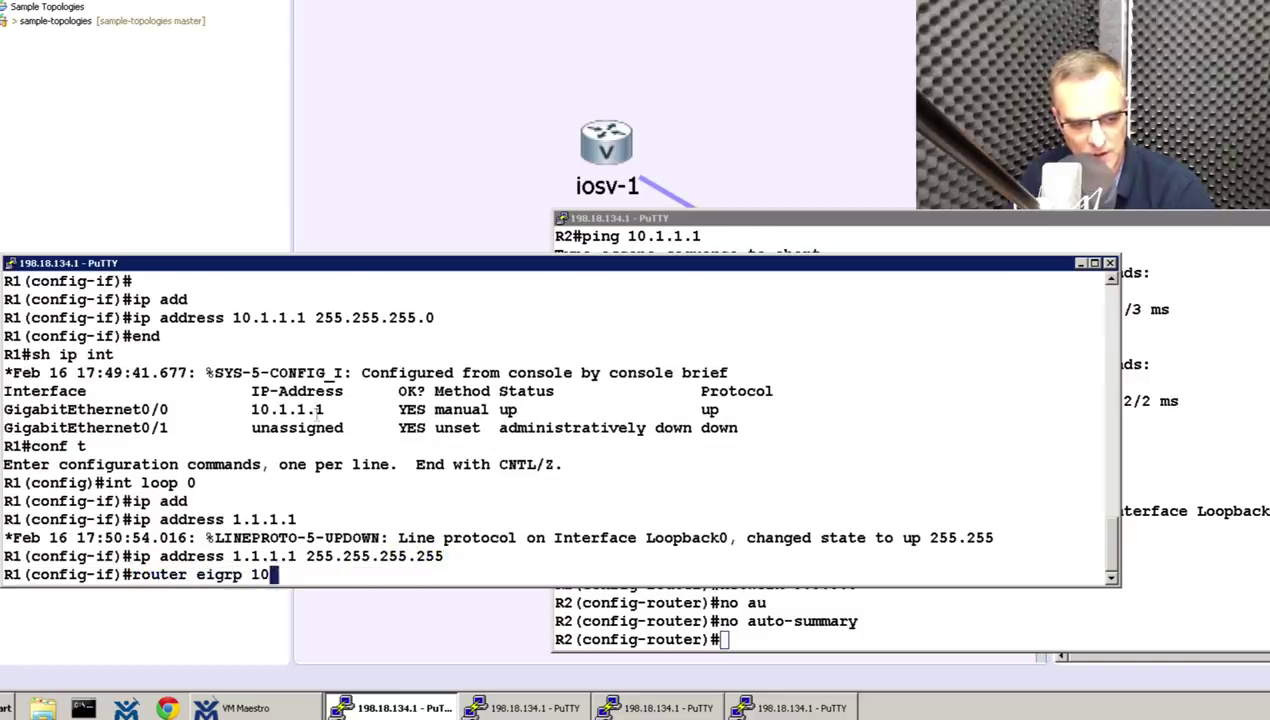
key(Return)
text(no au)
key(Tab)
key(Return)
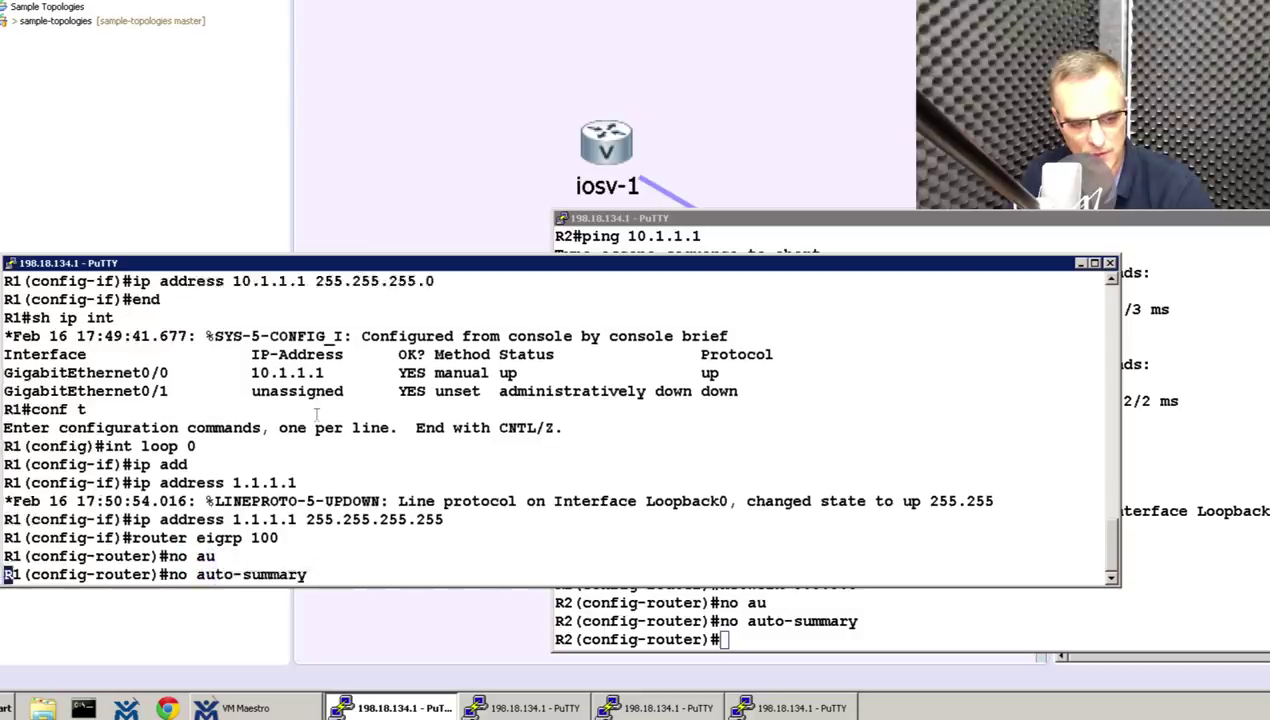
text(net)
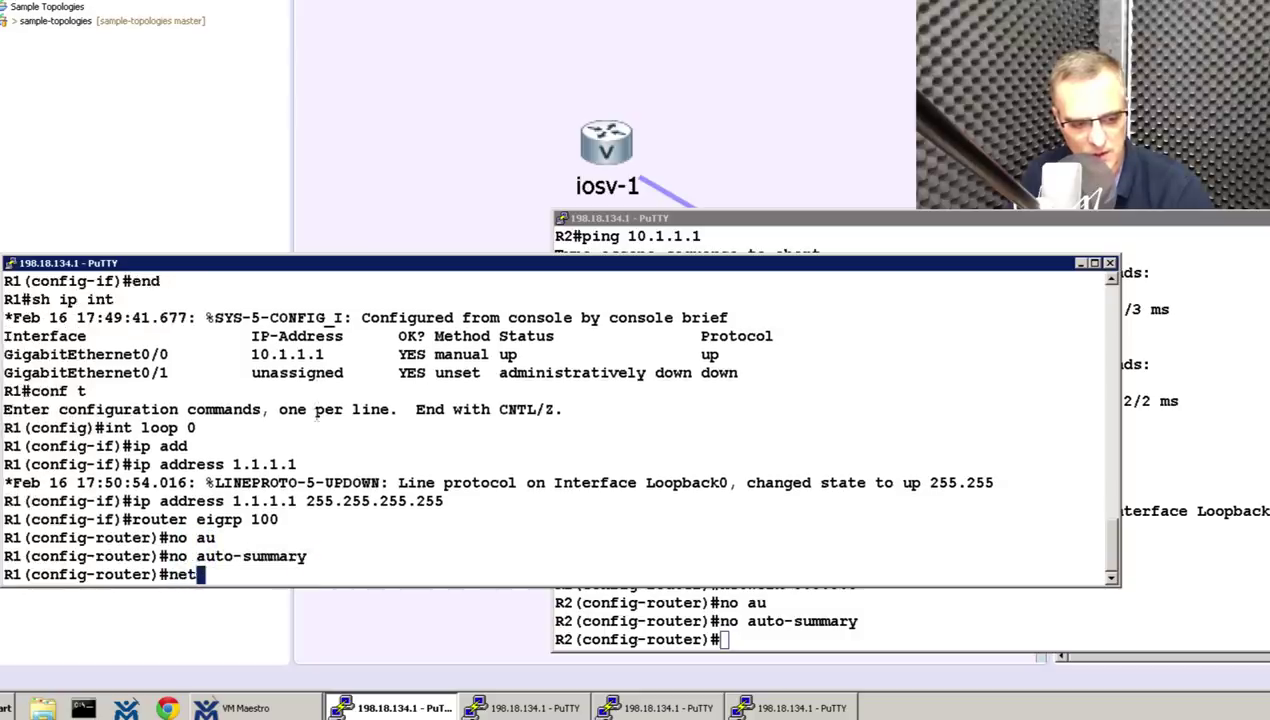
key(Tab)
text(0.0.0.0)
key(Return)
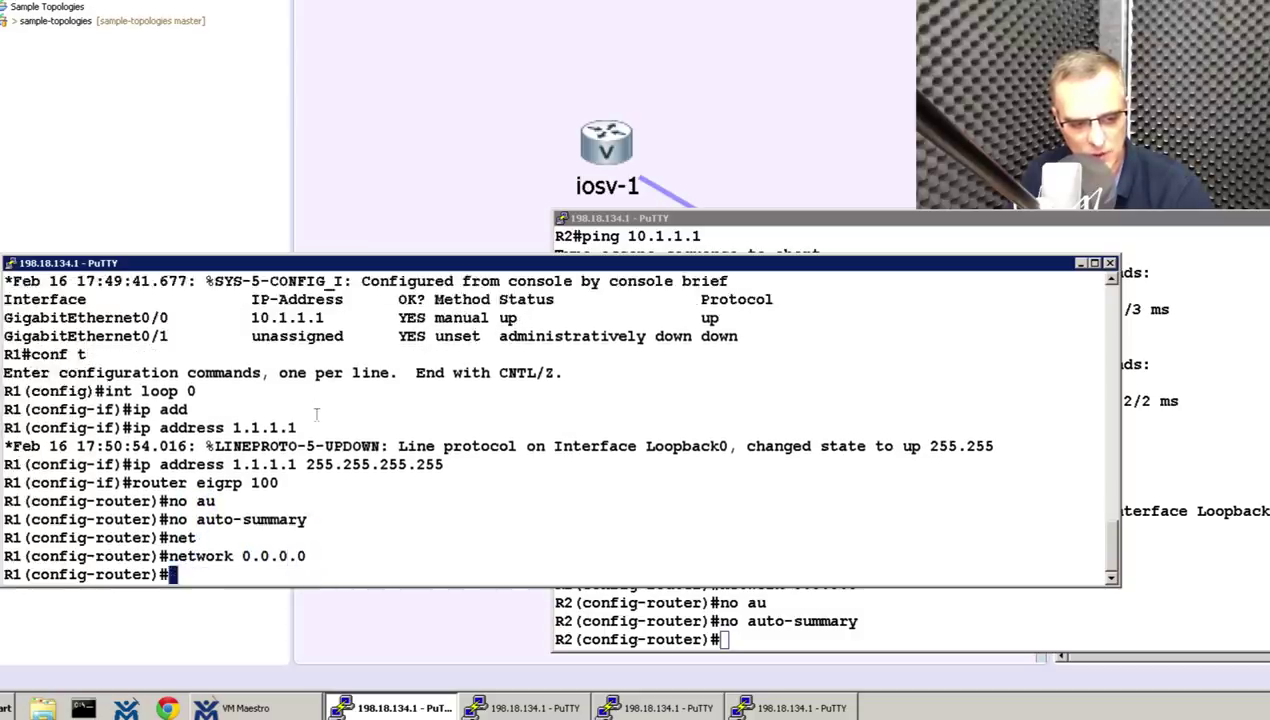
text(end)
key(Return)
key(Return)
key(Return)
key(Return)
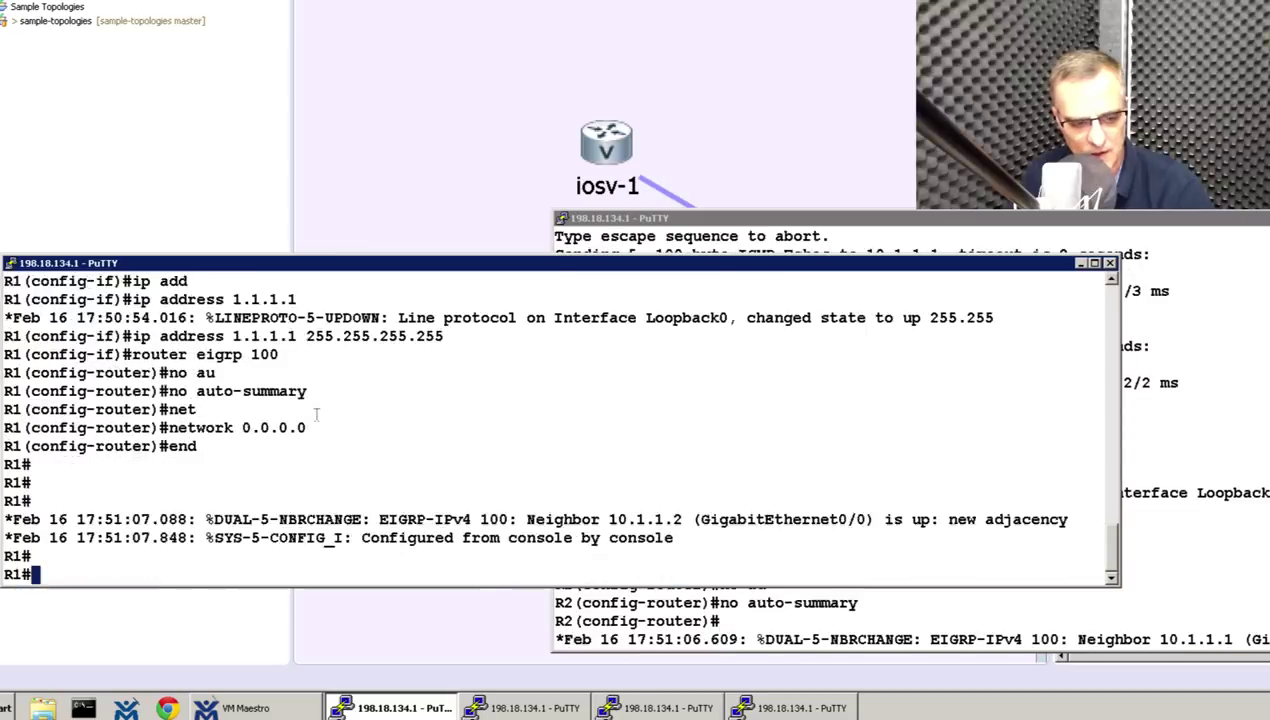
Ping R2's loopback 2.2.2.2 from R1 and display the routing table with sh ip route.
text(ping)
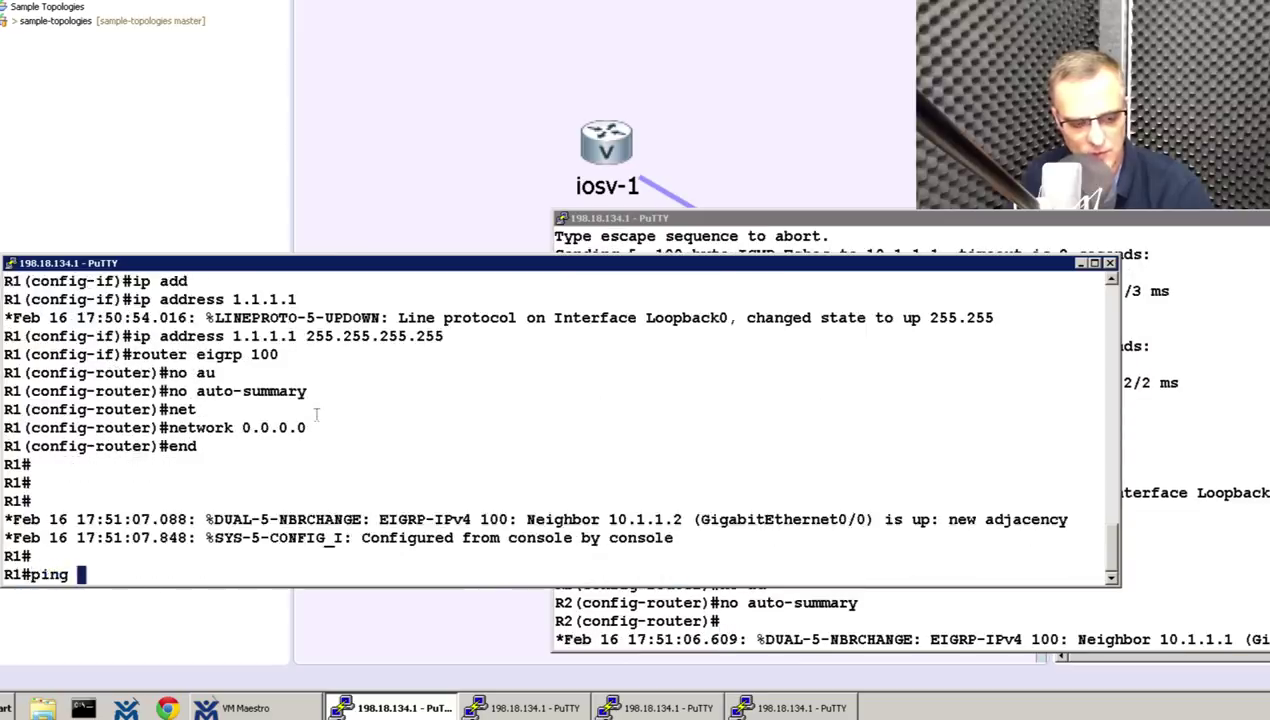
text( 10)
text(2.2.2)
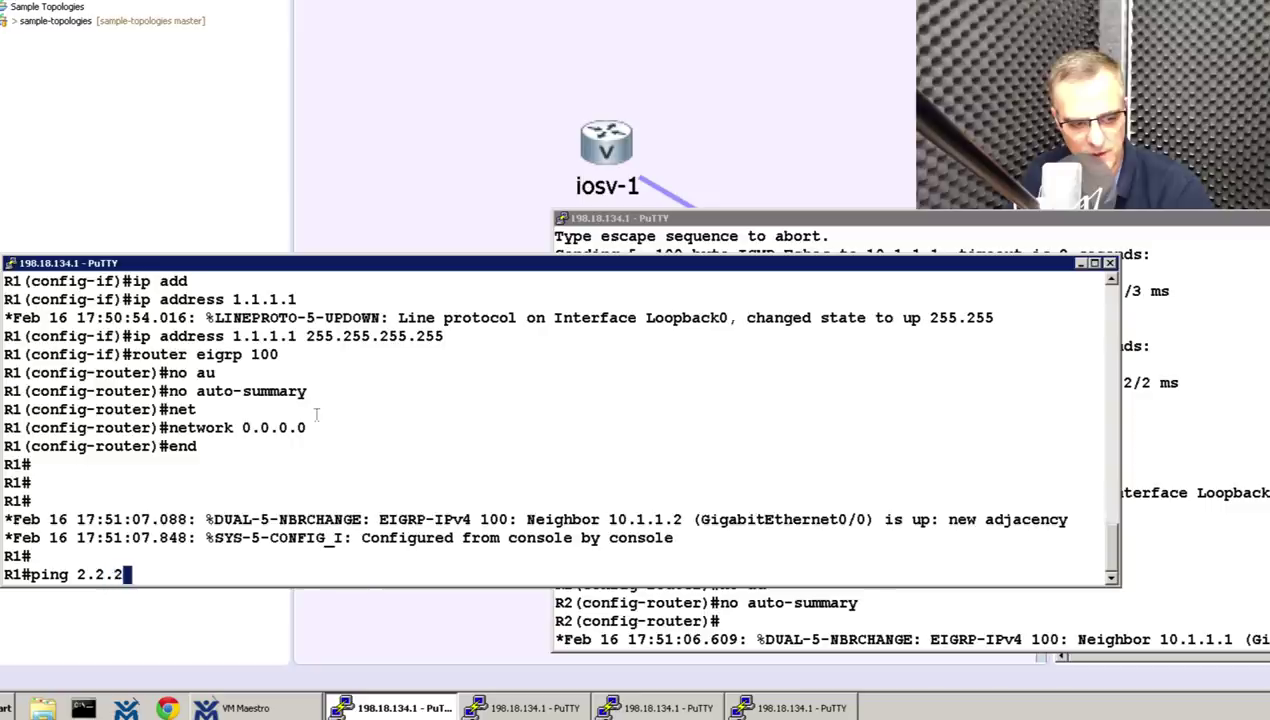
text(.2)
key(Return)
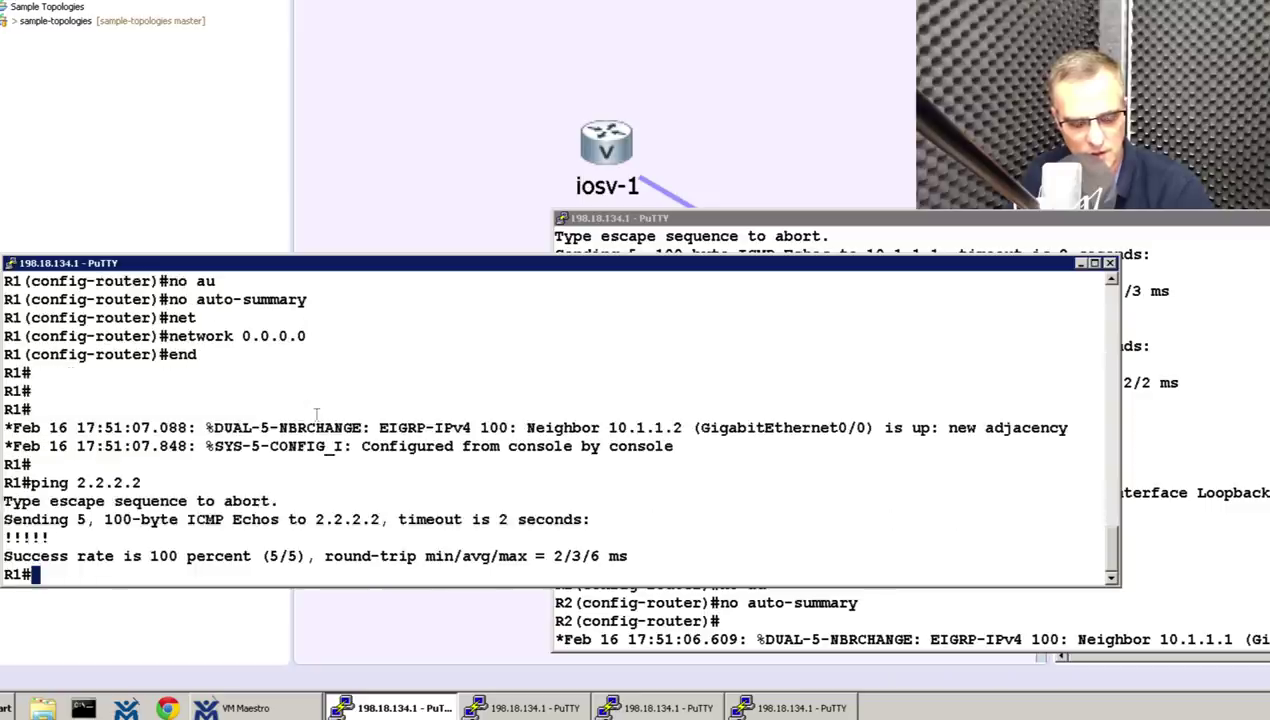
text(sh ir)
key(BackSpace)
text(p route)
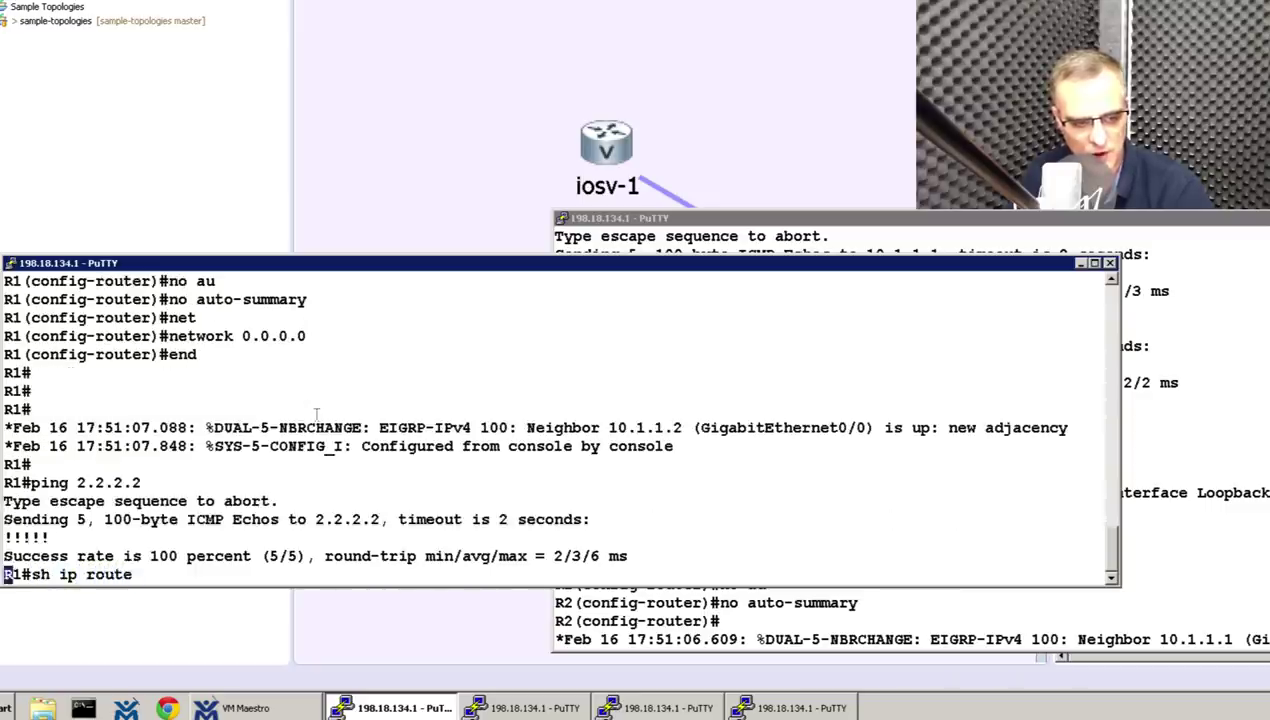
key(Return)
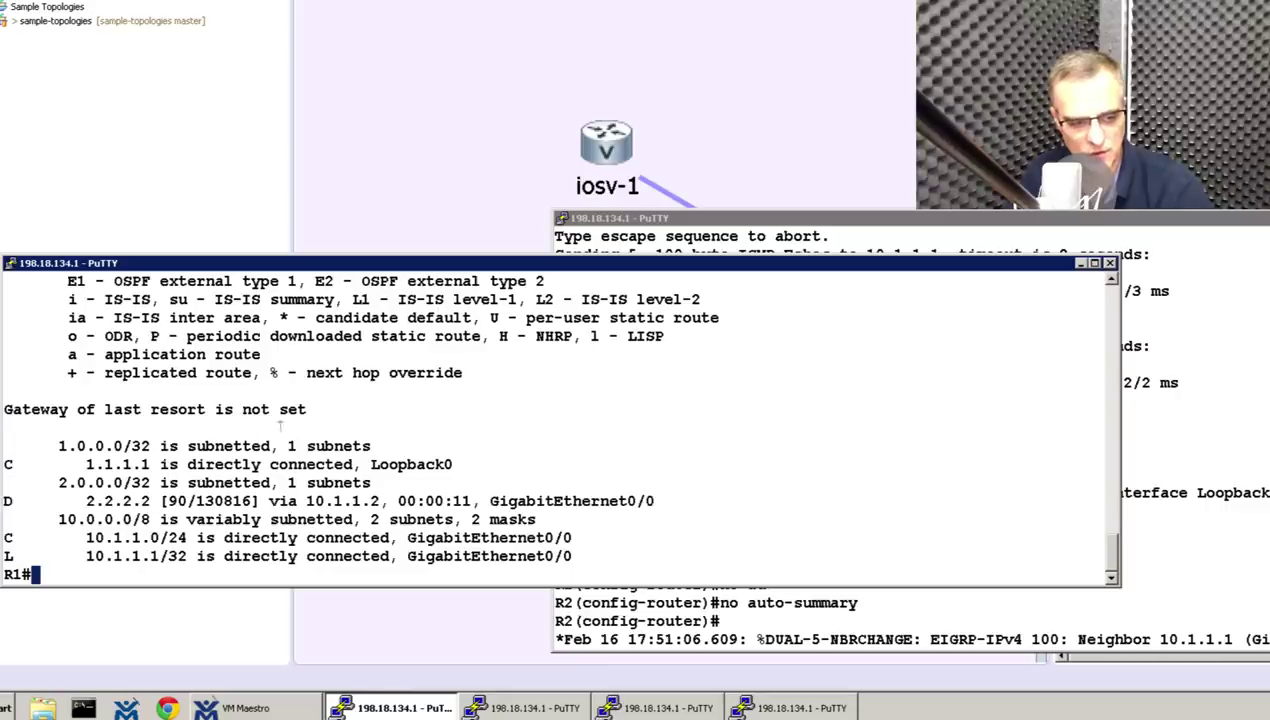
Highlight R1's EIGRP route to 2.2.2.2, then bring another router's console to the front.
drag(705, 495, 372, 482)
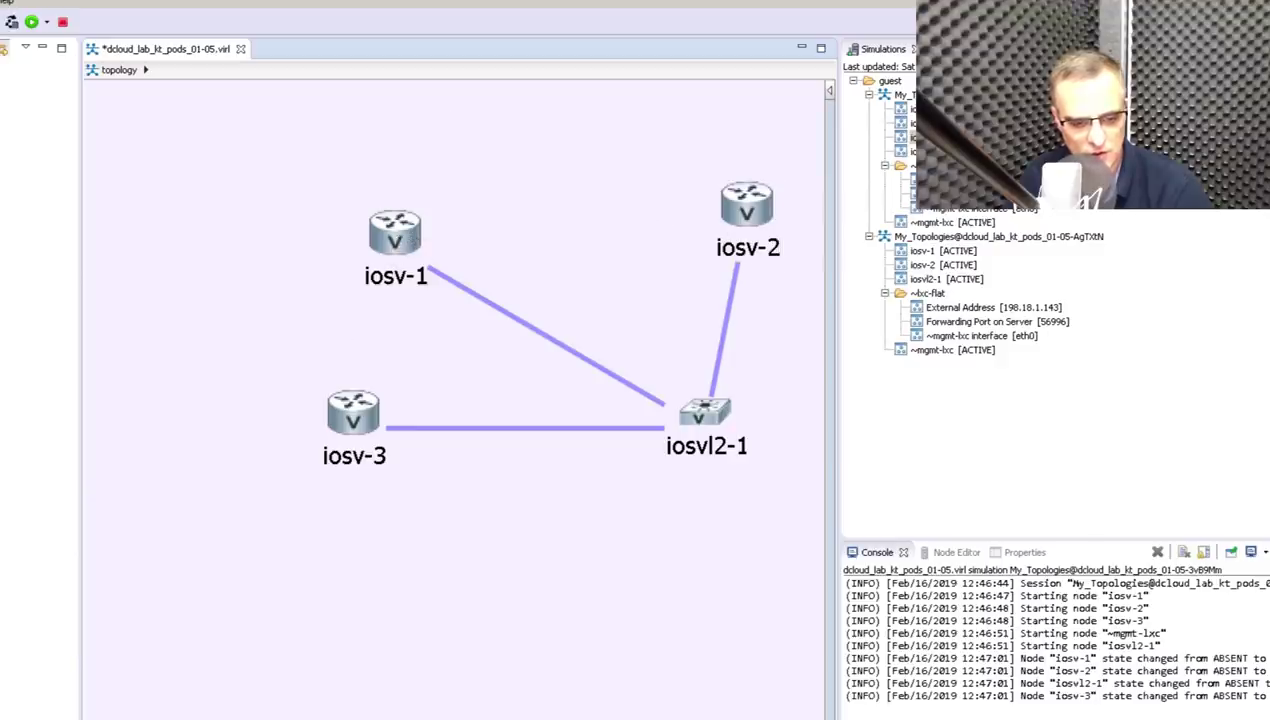
click(378, 716)
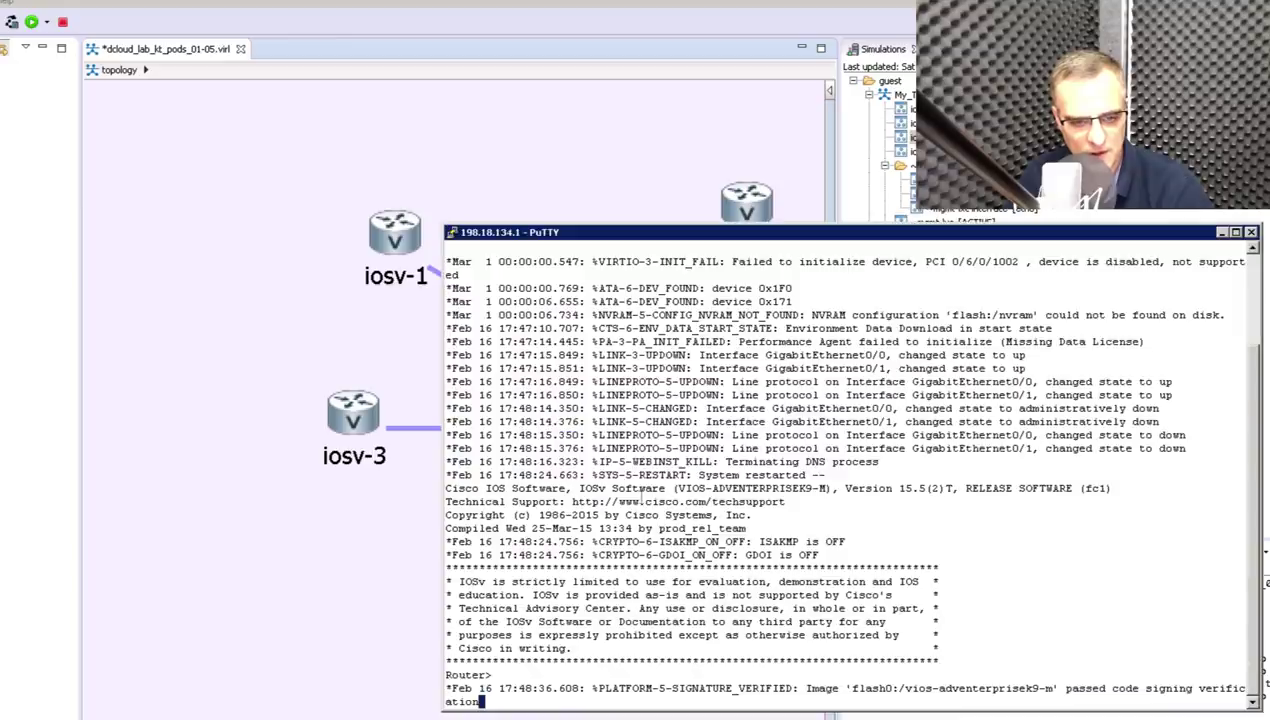
Switch the third console's font to bold 14-point Courier New and move the window higher.
key(Return)
key(Return)
key(Return)
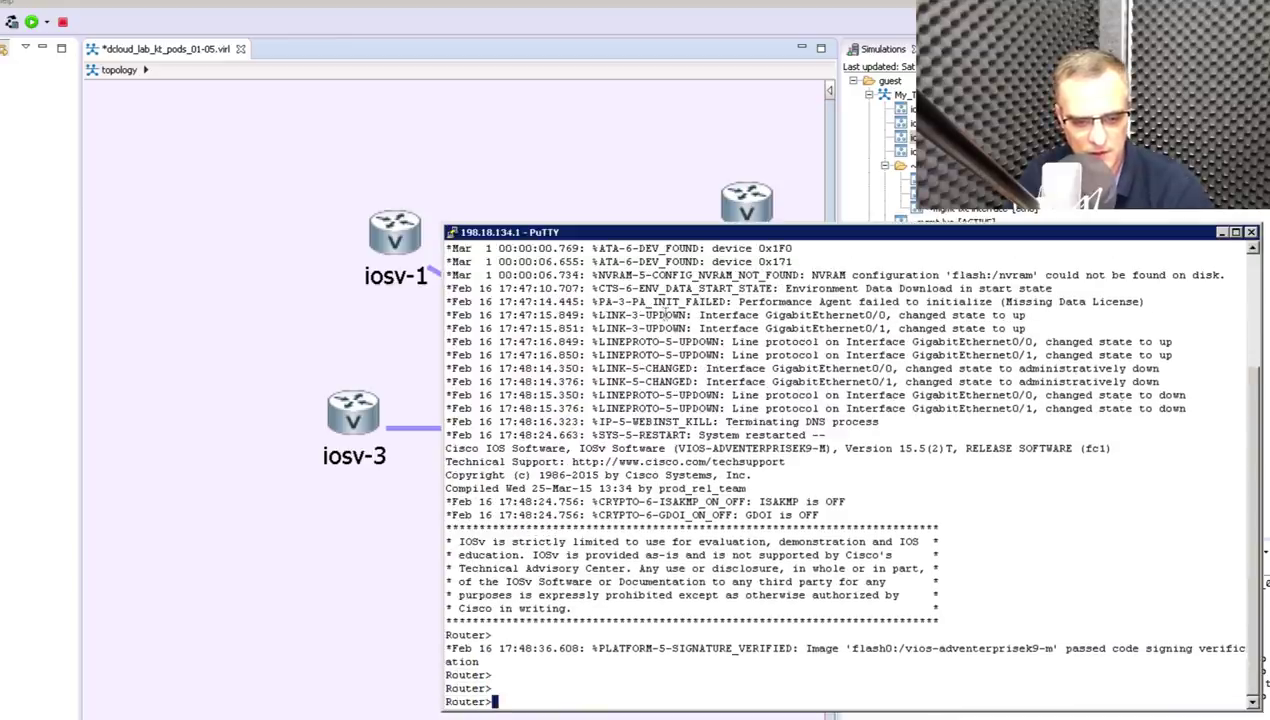
right_click(665, 233)
click(719, 437)
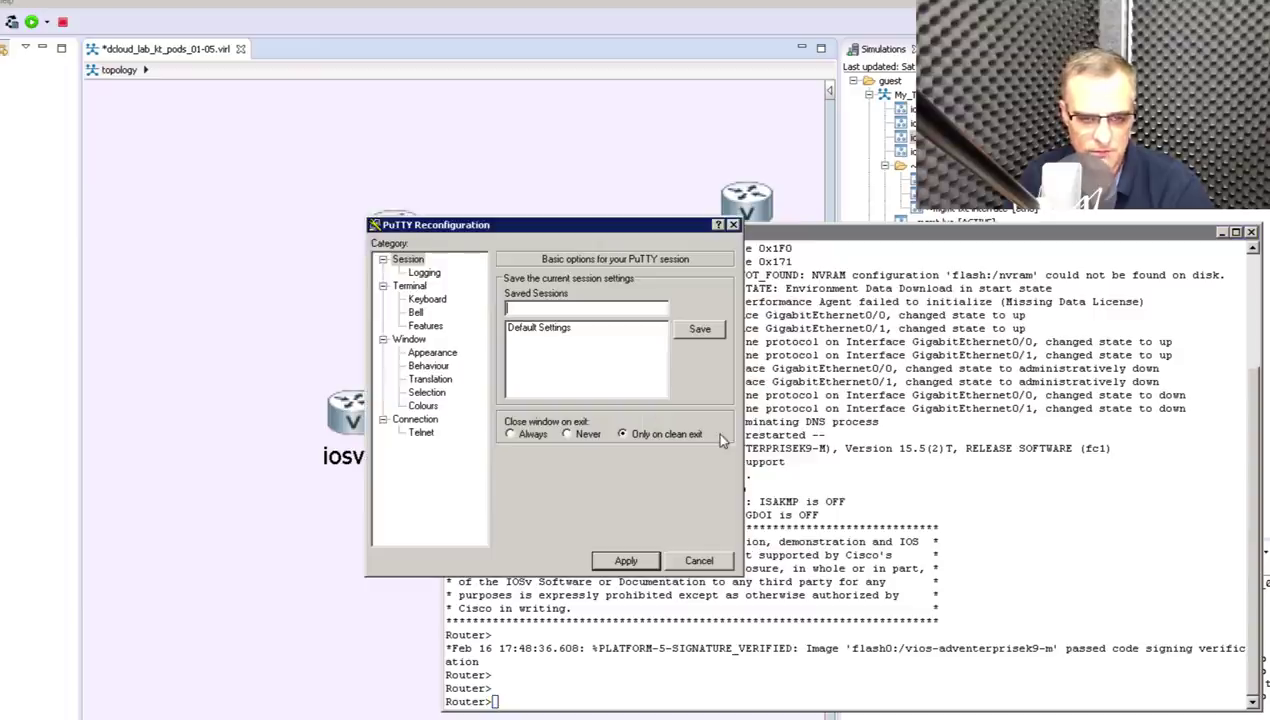
click(431, 353)
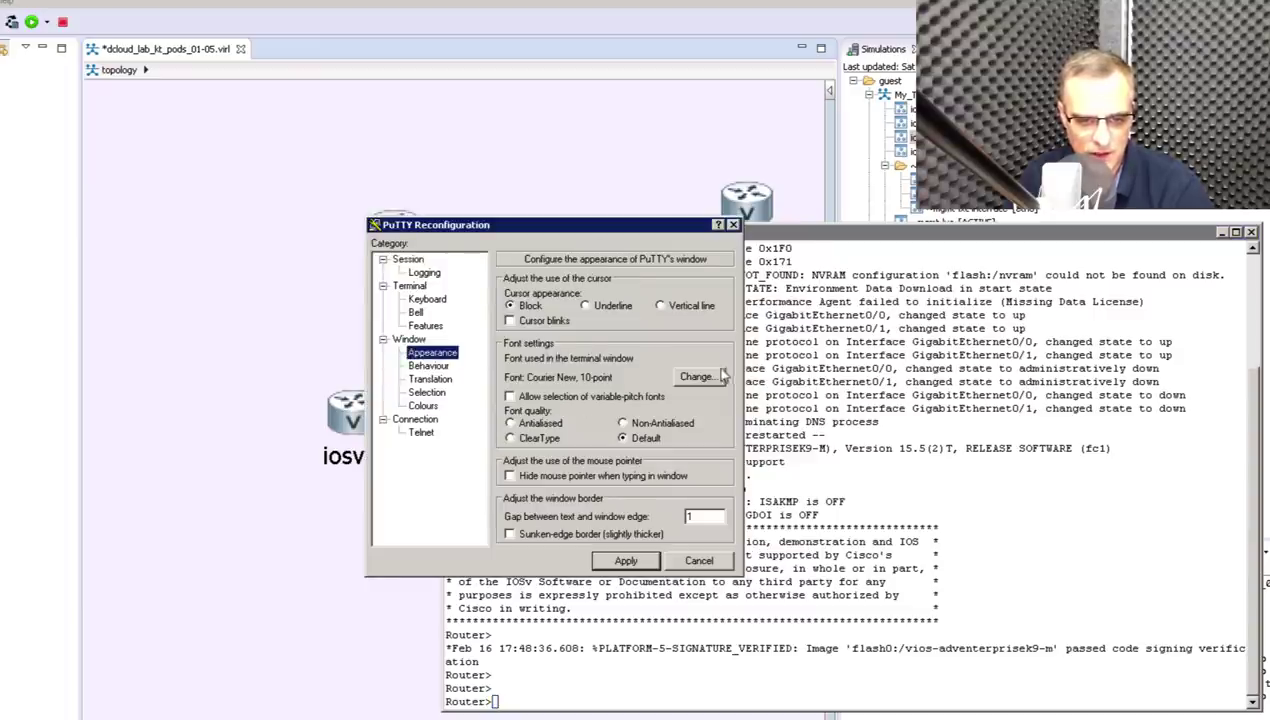
click(712, 376)
click(699, 424)
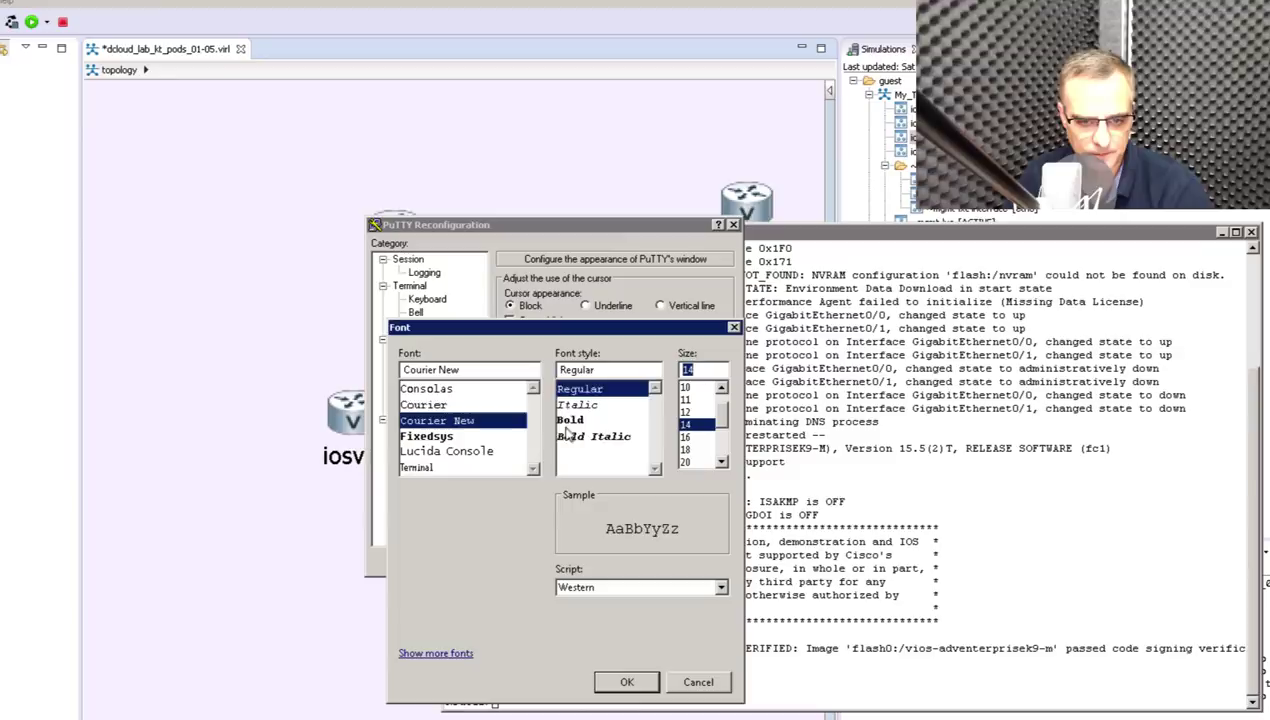
click(570, 421)
click(624, 683)
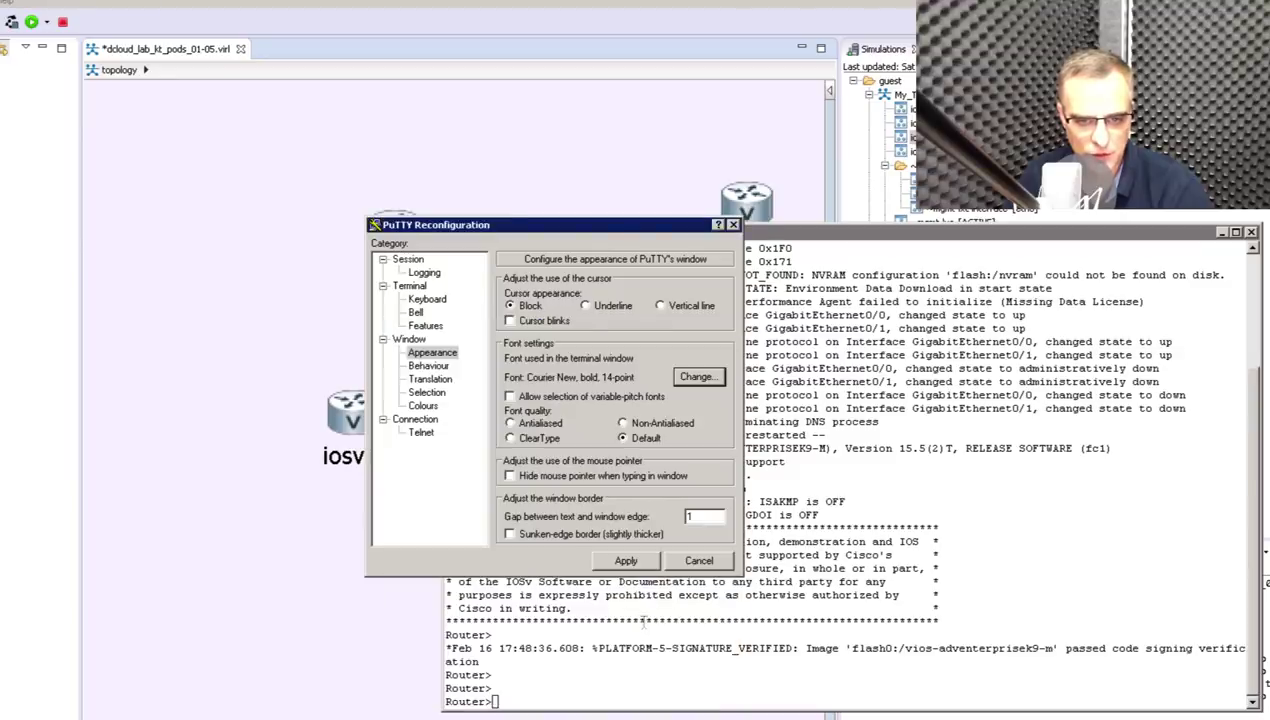
click(641, 564)
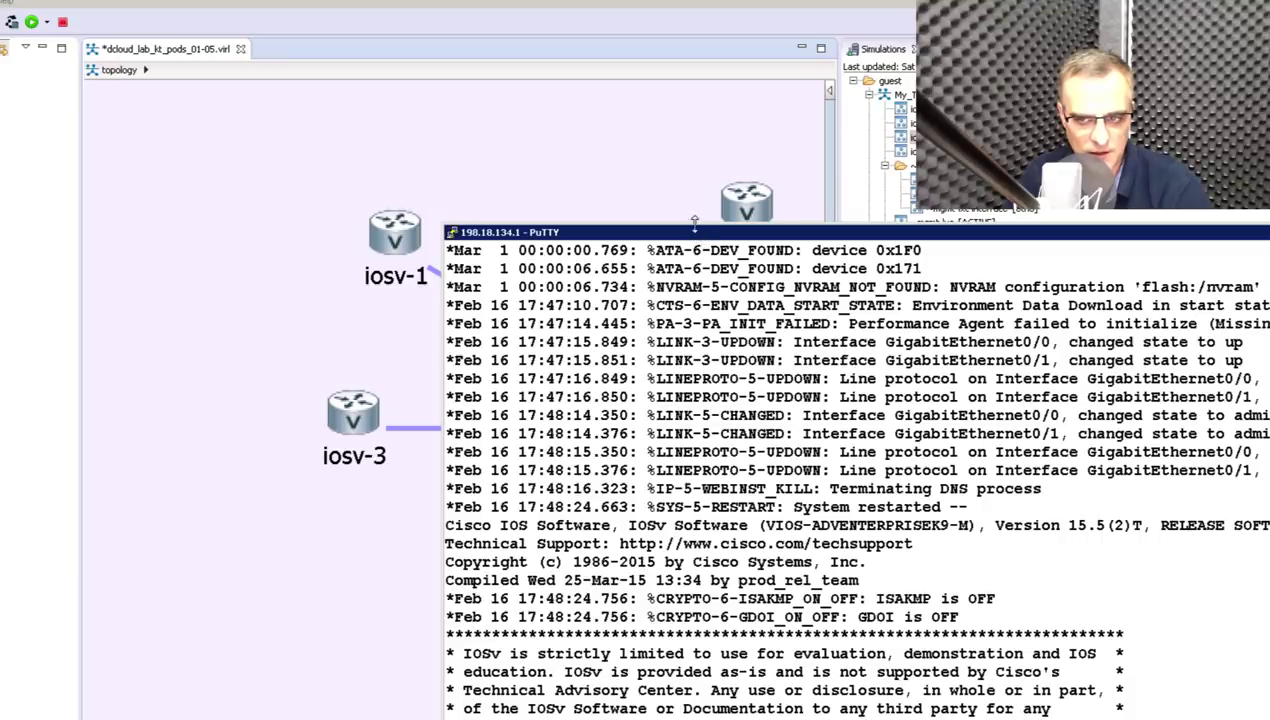
drag(694, 220, 652, 109)
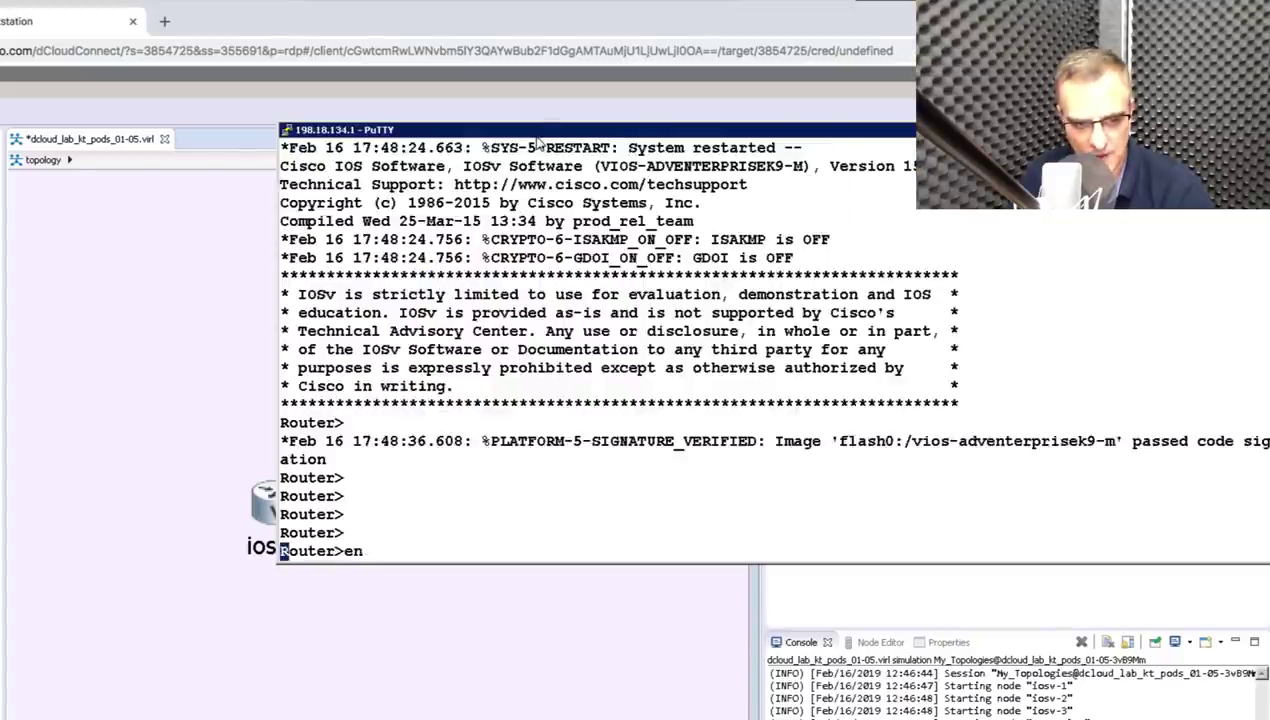
Bring GigabitEthernet0/0 up with IP address 10.1.1.3 255.255.255.0.
key(Return)
text(conf t)
key(Return)
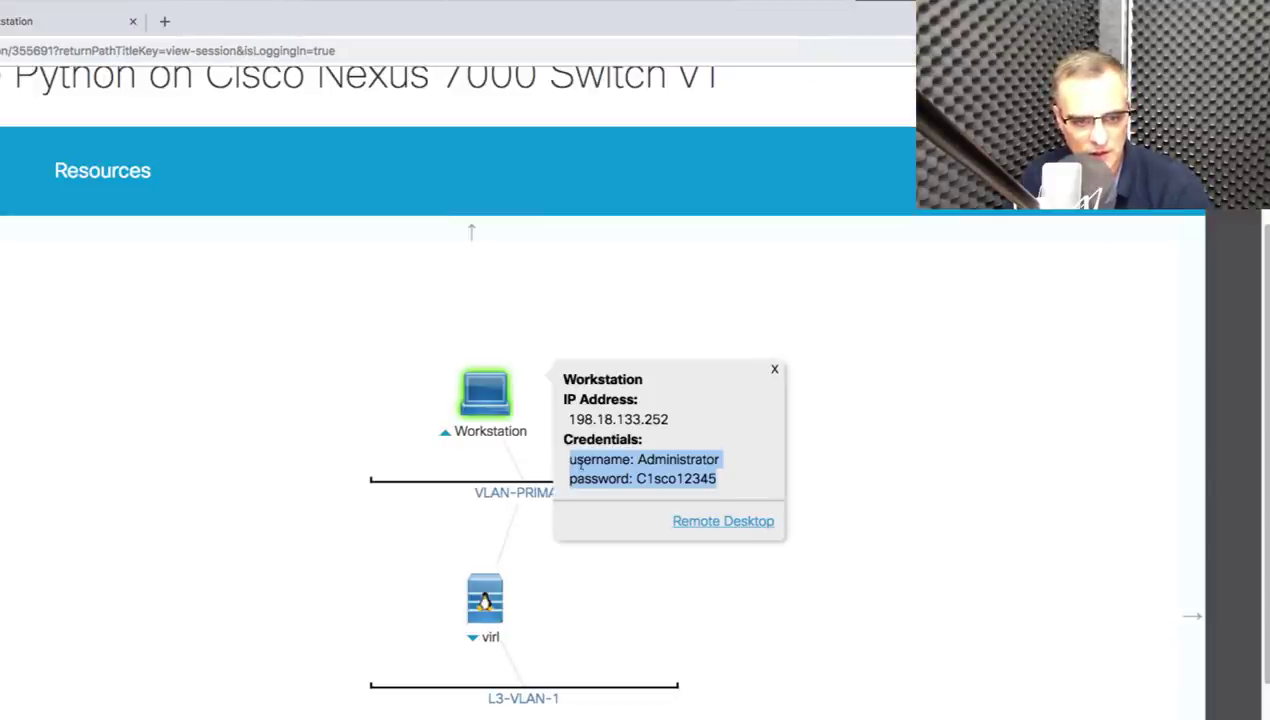
click(732, 526)
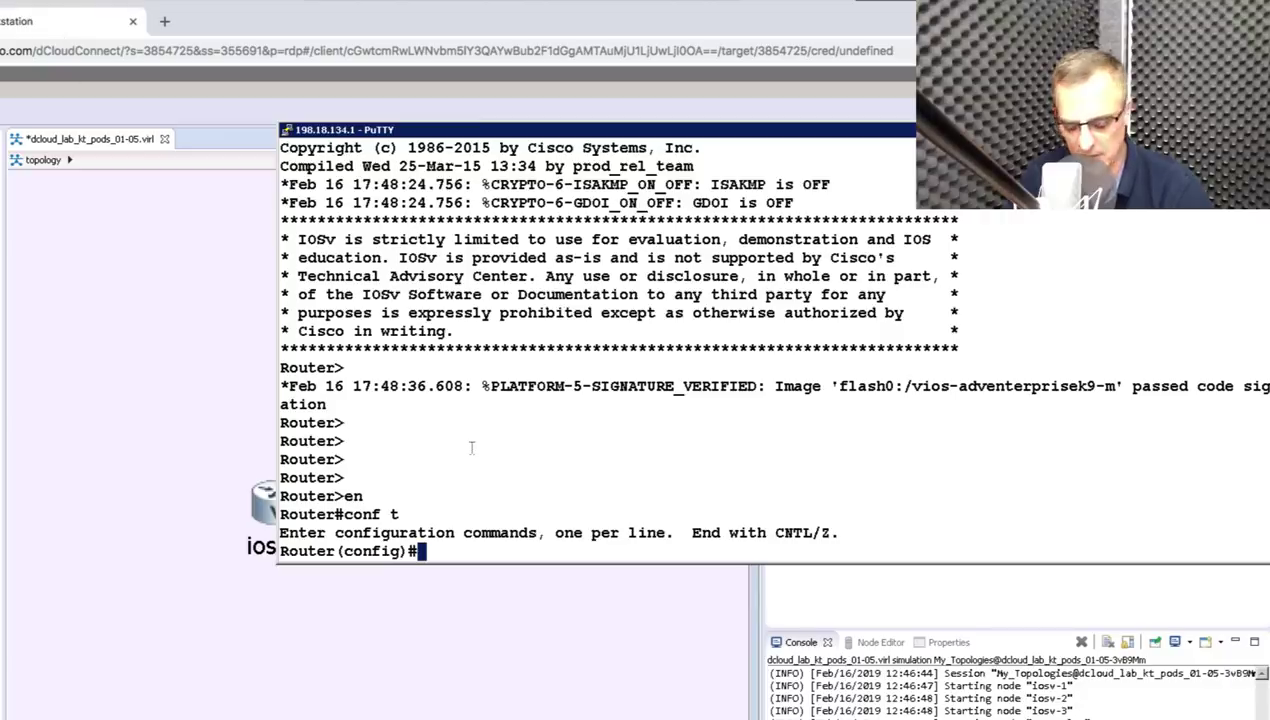
text(nt g0/0)
key(Return)
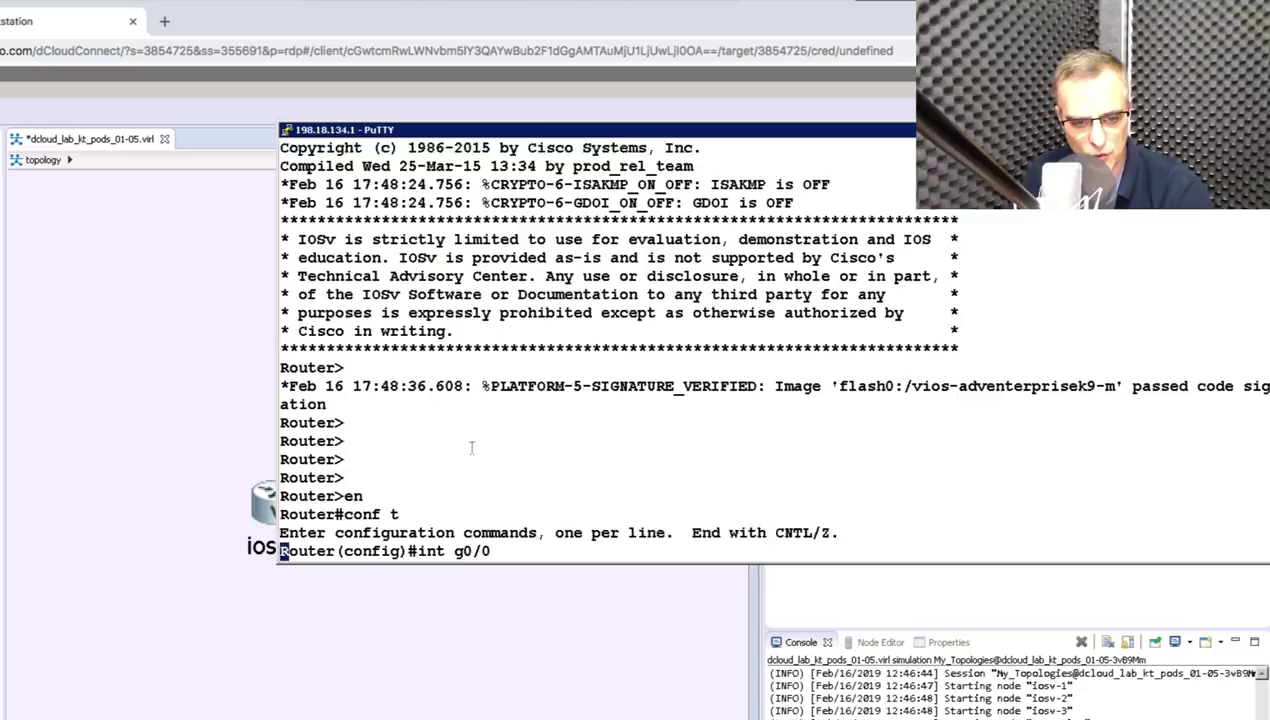
text(no shut)
key(Return)
text(ip add)
key(Tab)
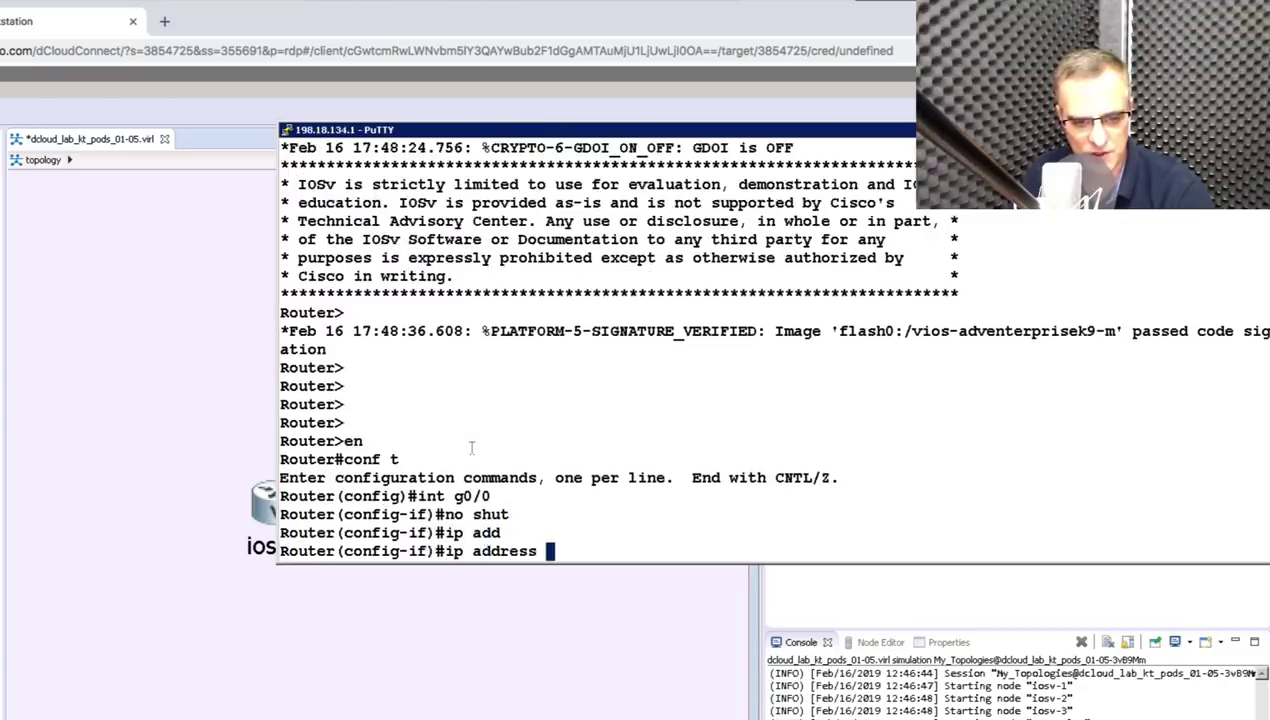
text(10.1.1.3)
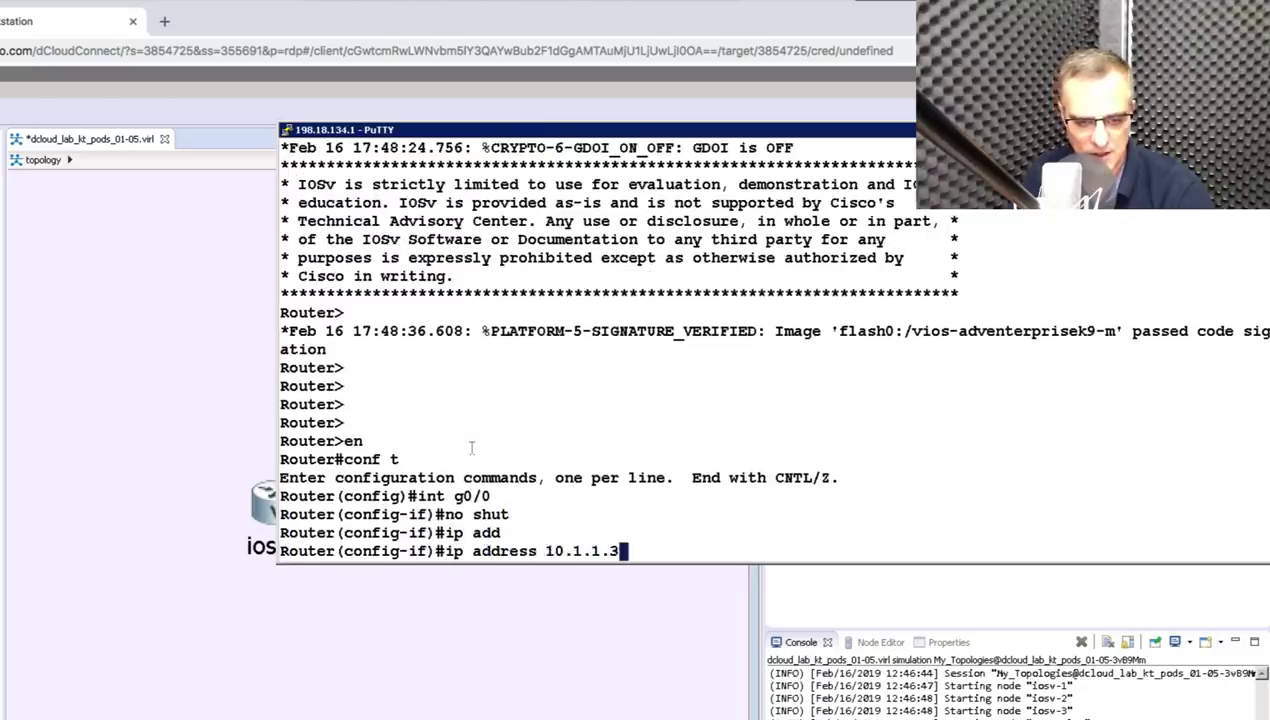
text( 255.)
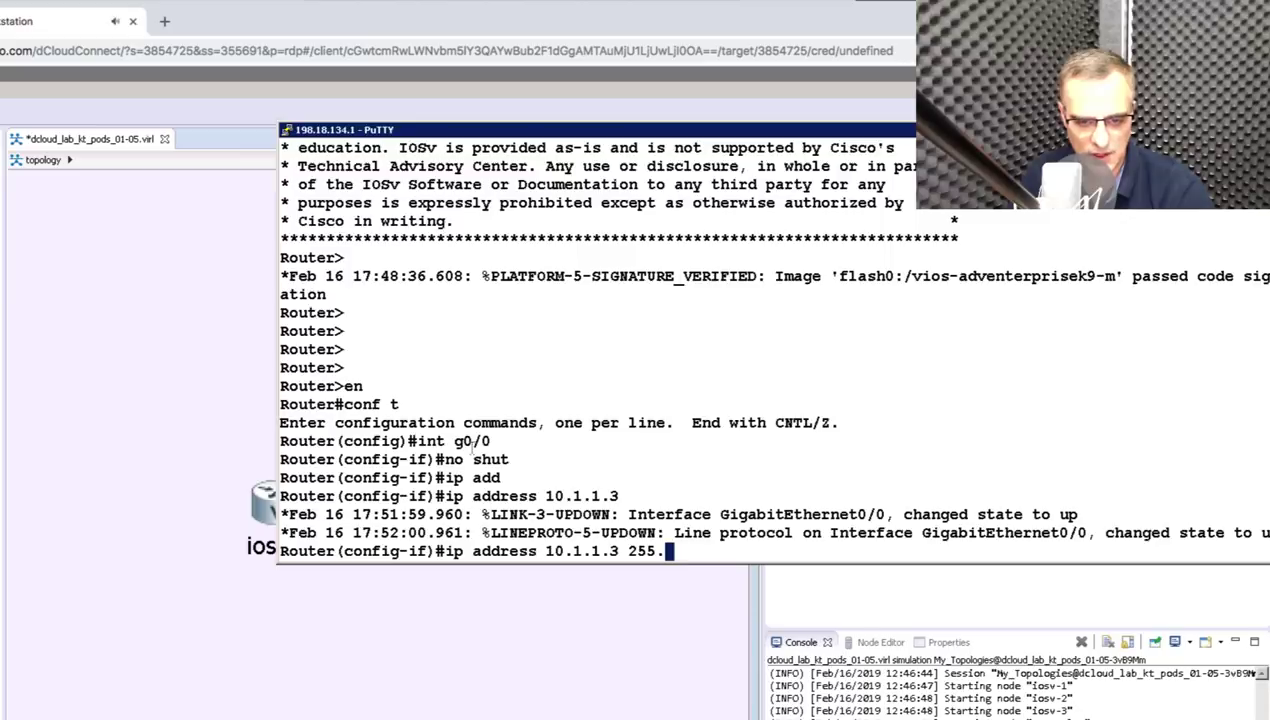
text(255.255.255.0)
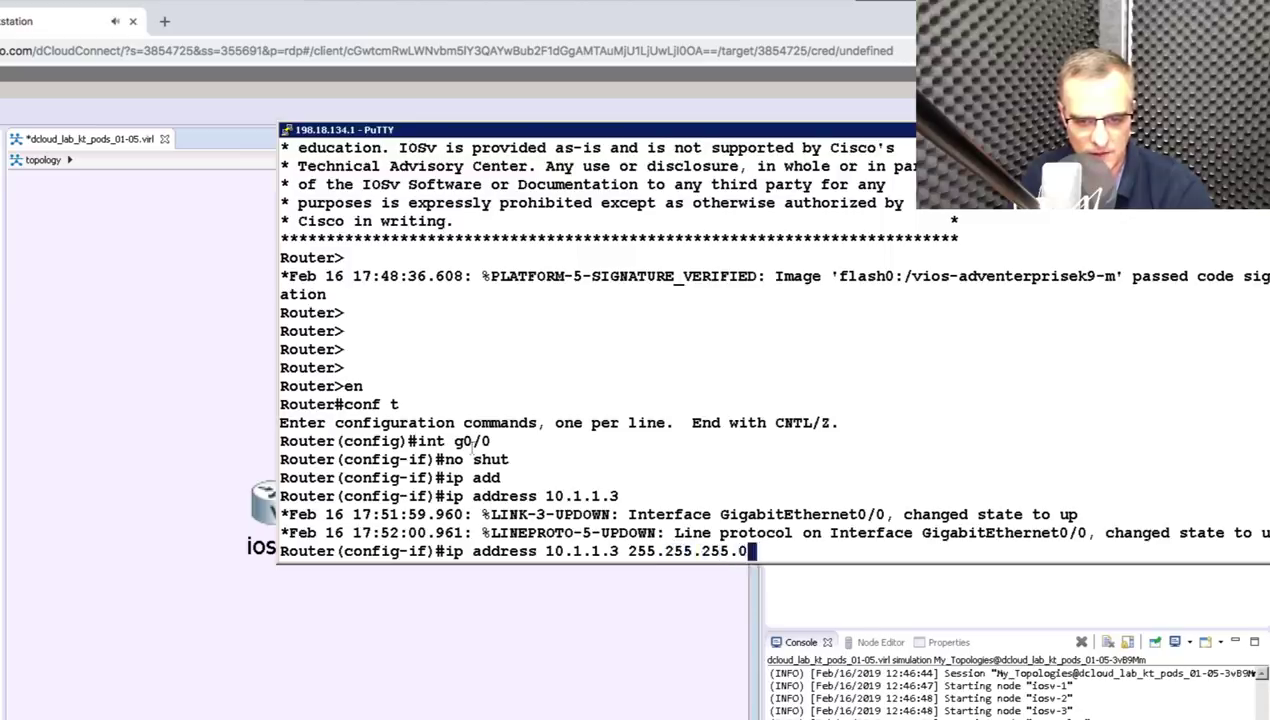
key(Return)
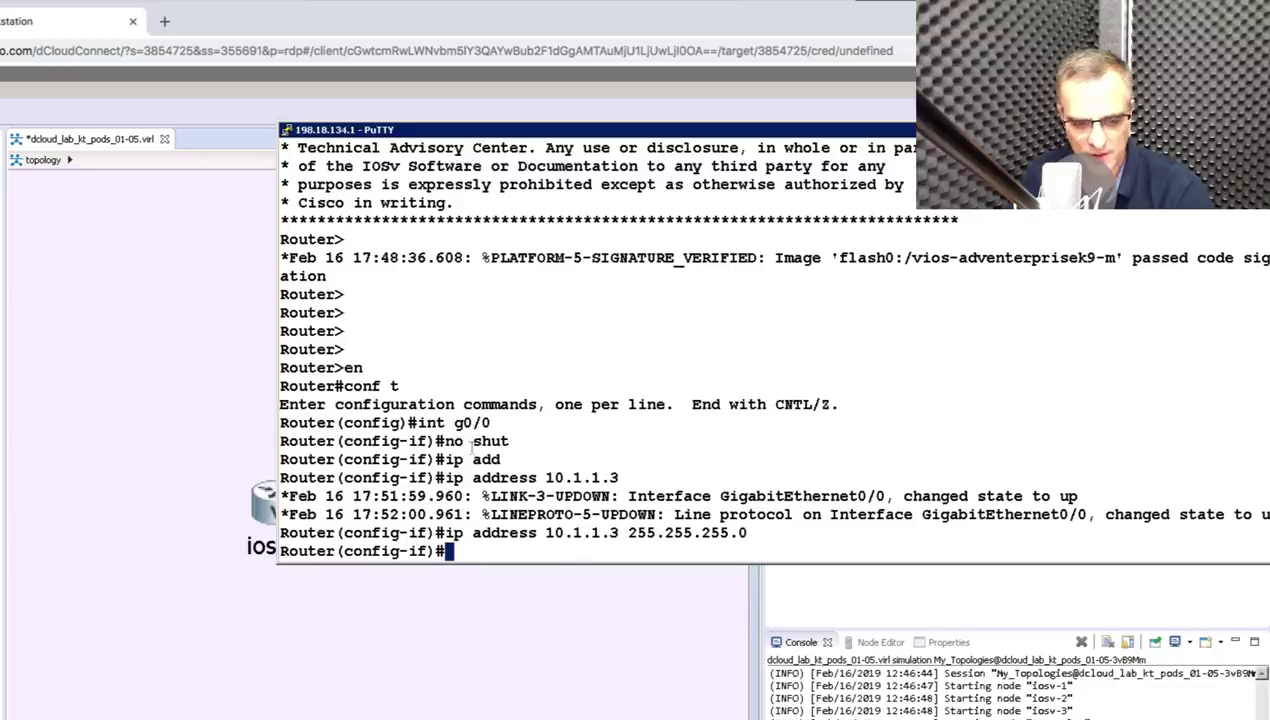
Create loopback 0 with address 3.3.3.3 255.255.255.255.
text(int loop 0)
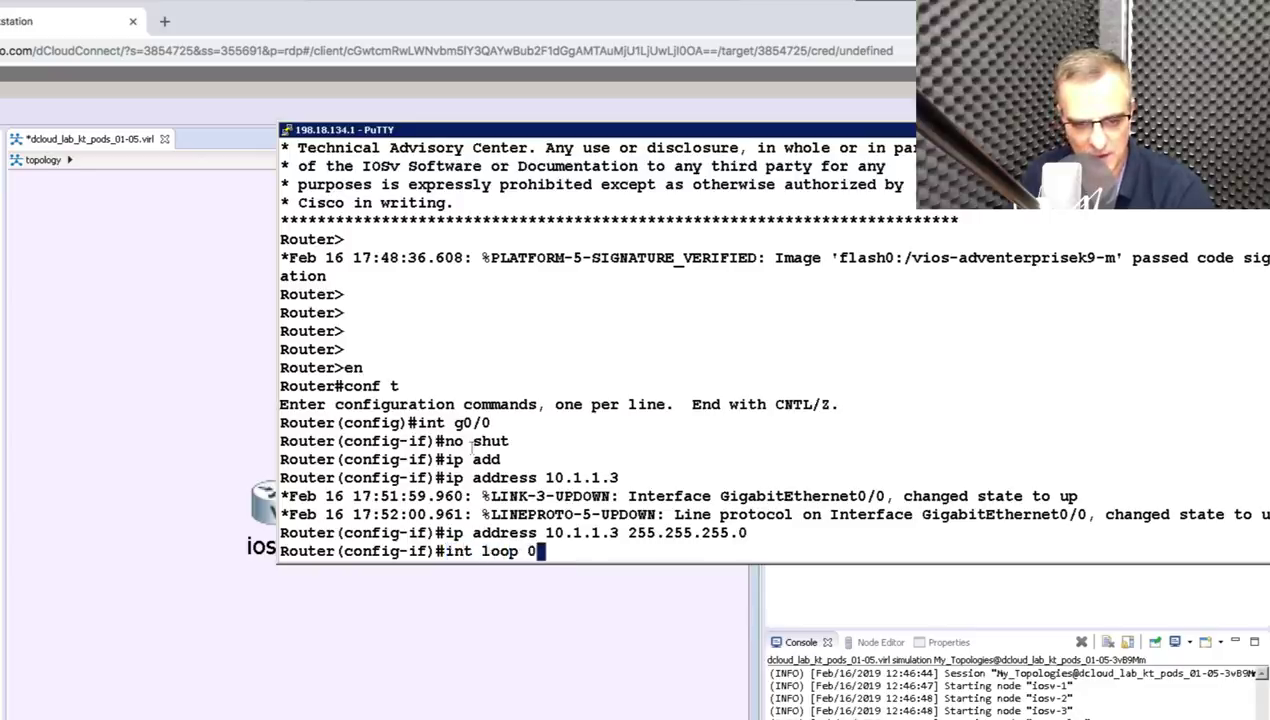
key(Return)
text(ip add)
key(Tab)
text(3.3.3.3)
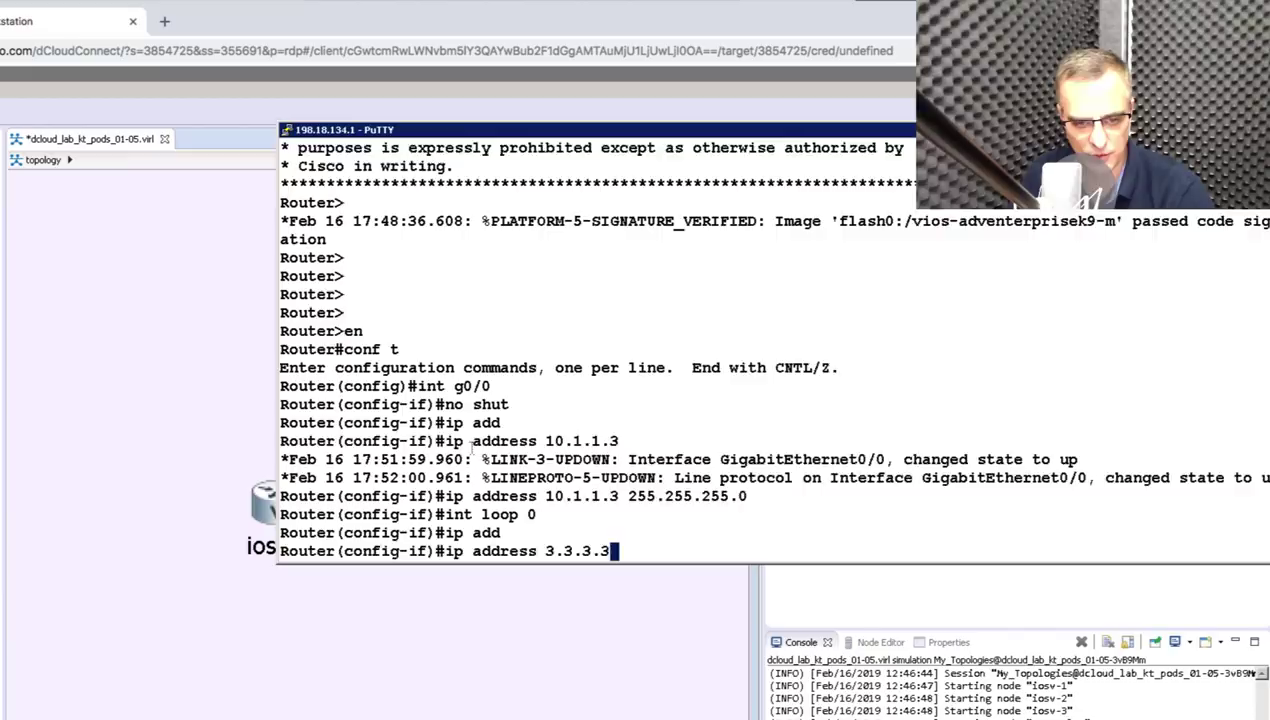
text( 255.255.25)
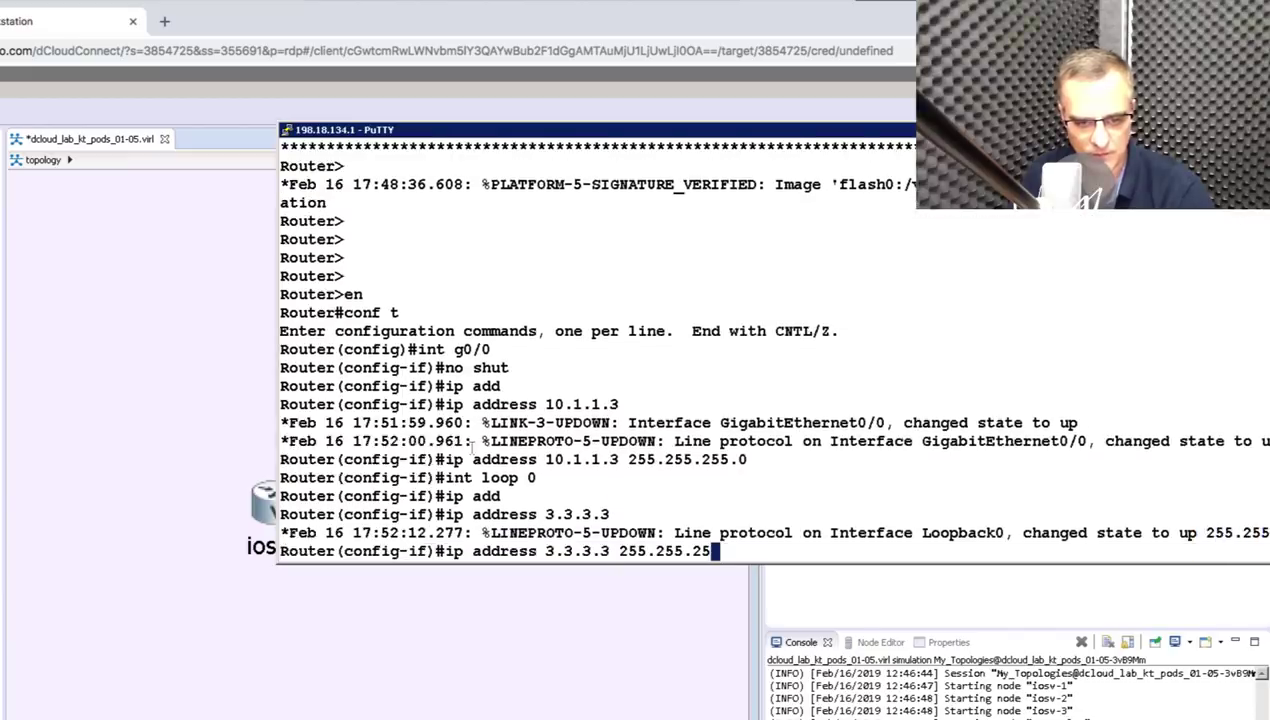
text(.255)
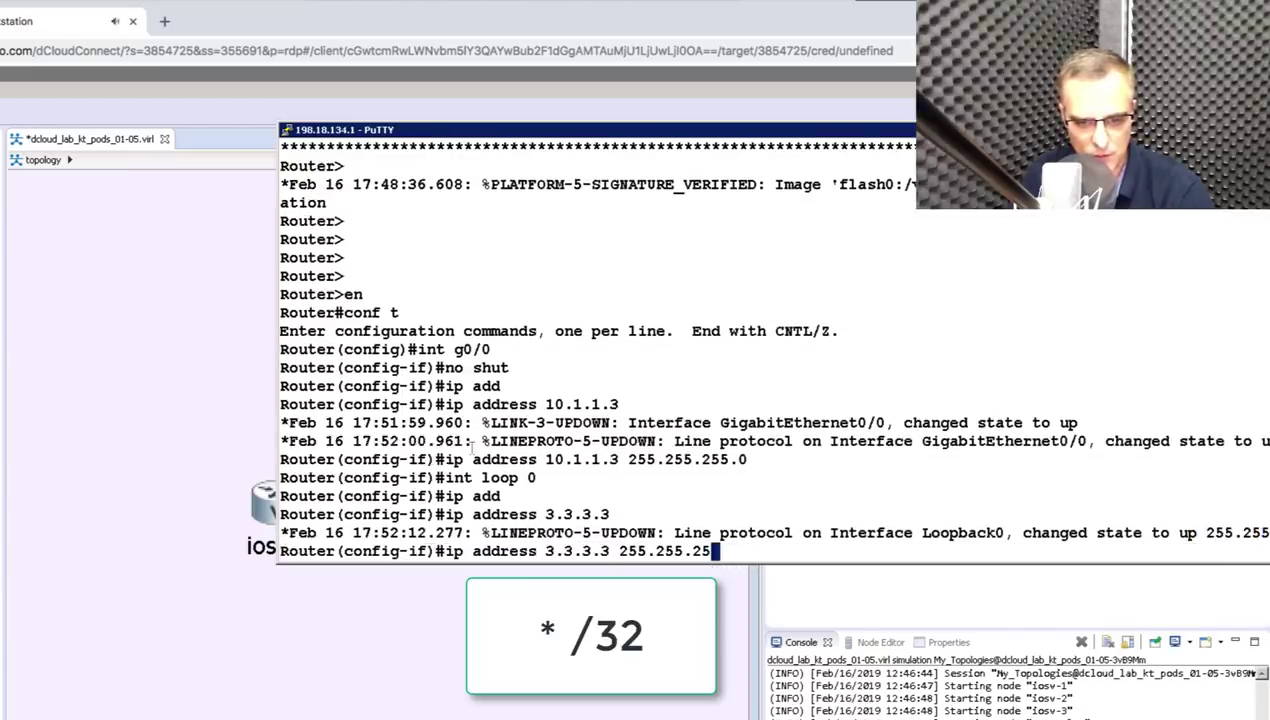
text(55)
key(Return)
Enable EIGRP 100 on network 0.0.0.0 with no auto-summary, then leave configuration mode.
text(router e)
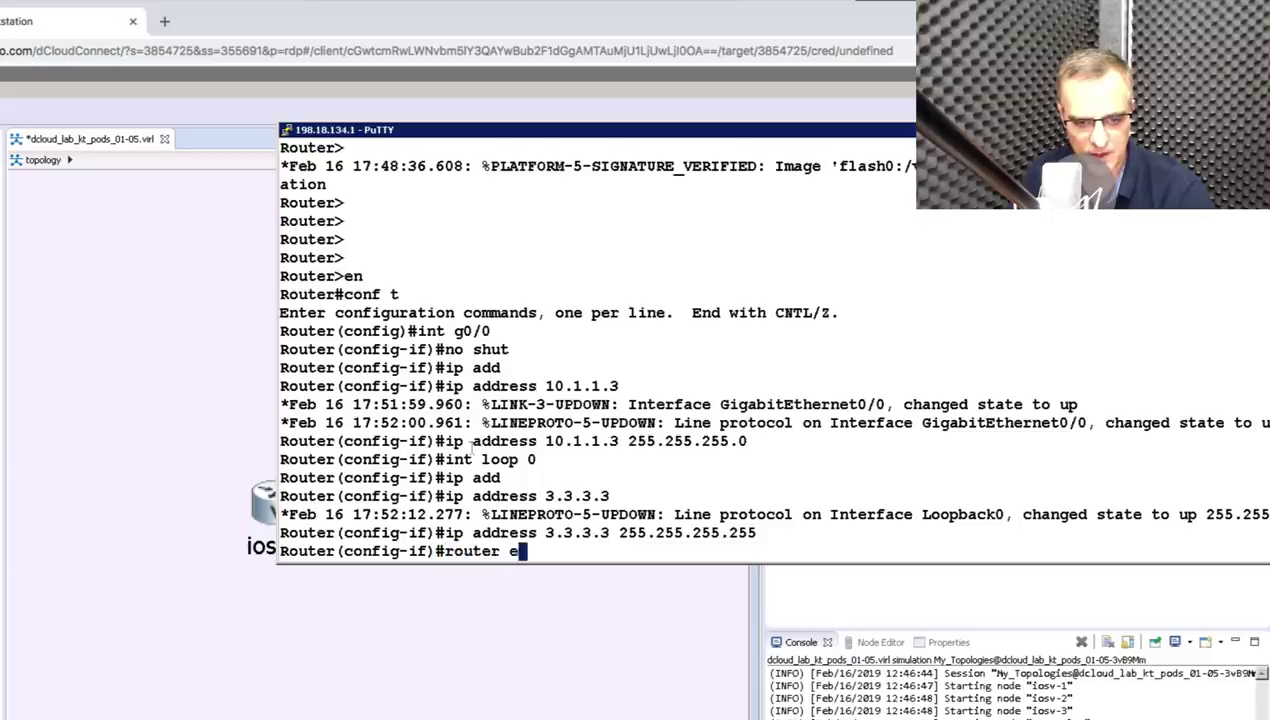
text(igrp 100)
key(Return)
text(nfig-router)#net)
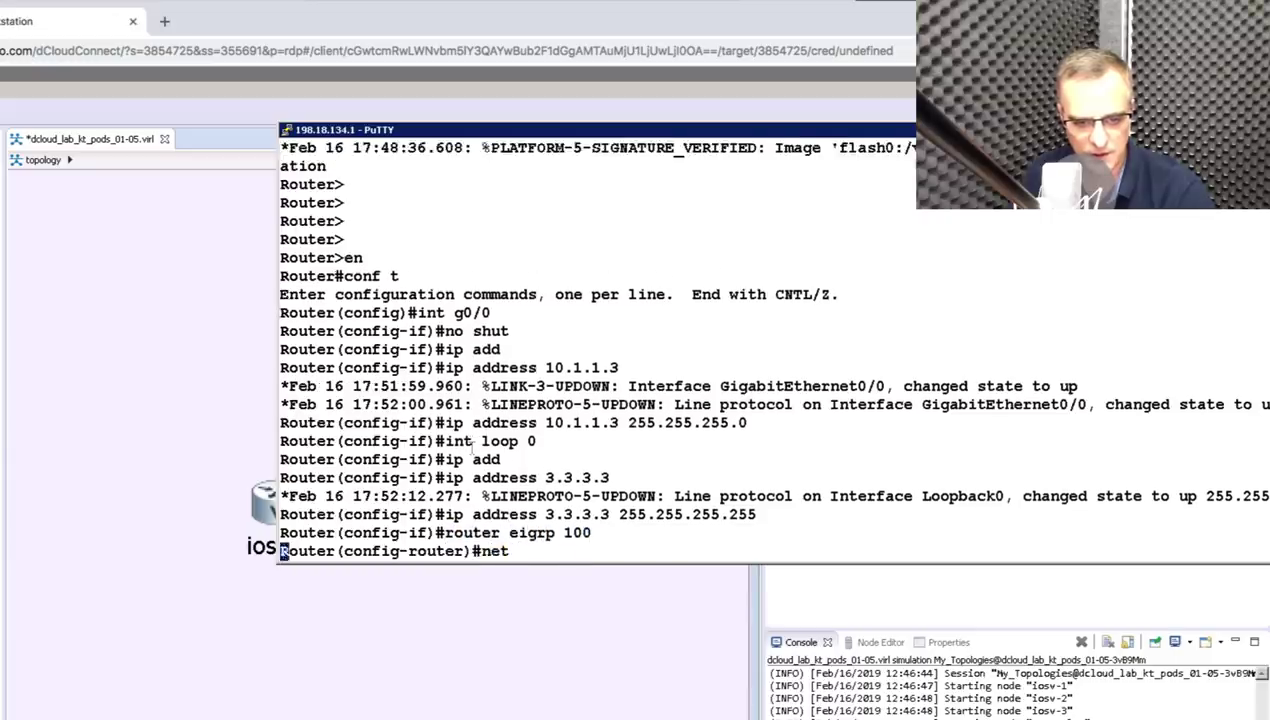
text(0.0.0.0)
key(Return)
text(no a)
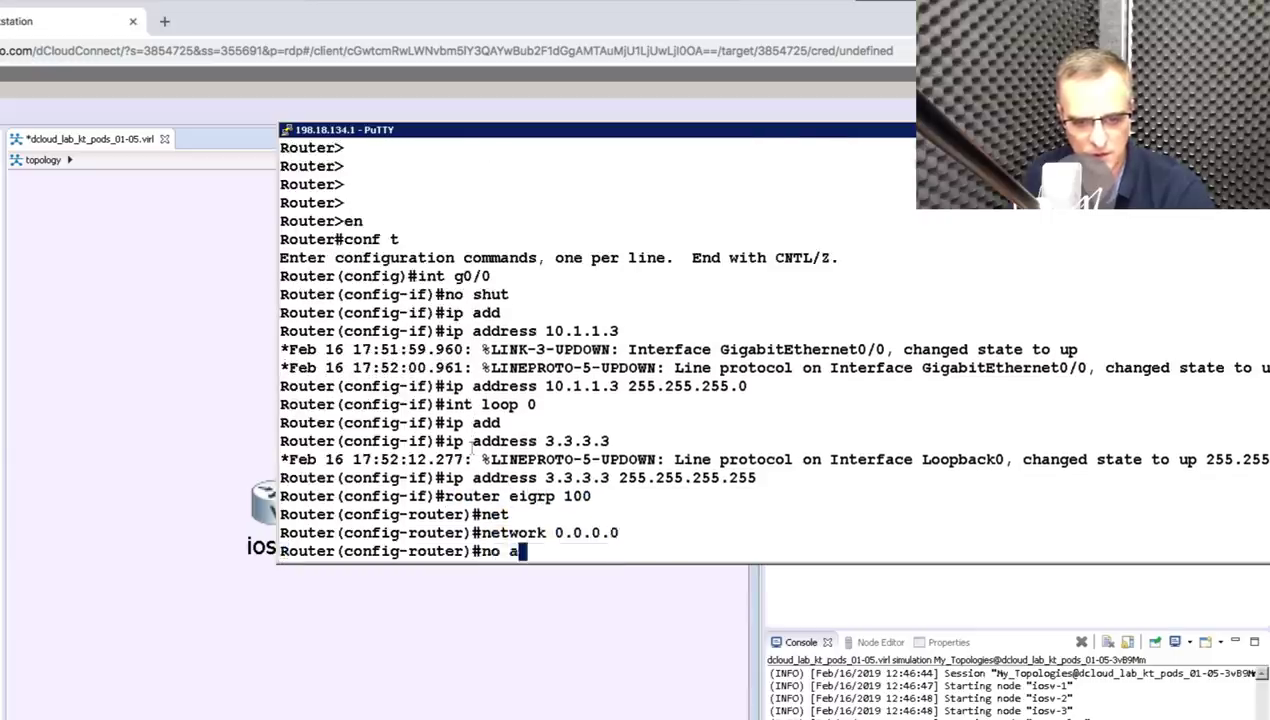
text(u)
key(Tab)
key(Return)
text(en)
key(Return)
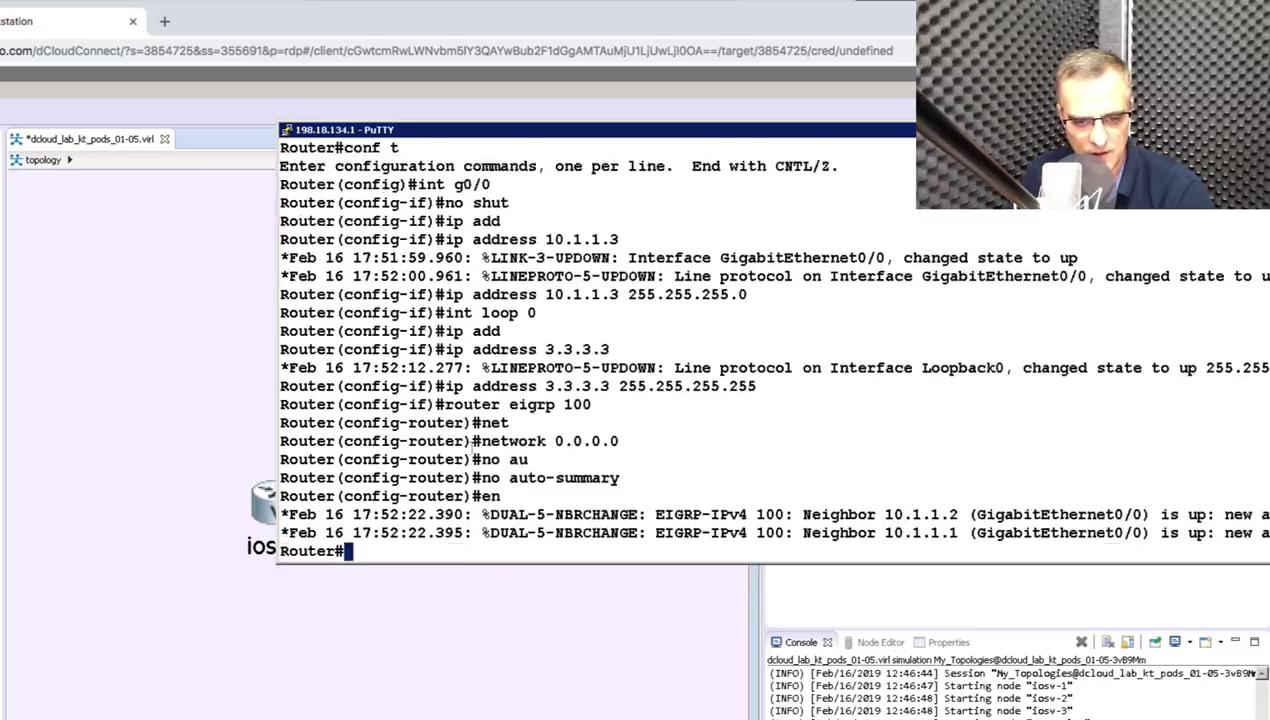
Ping loopbacks 1.1.1.1 and 2.2.2.2 and check the EIGRP routes in the routing table.
key(Return)
key(Return)
key(Return)
key(Return)
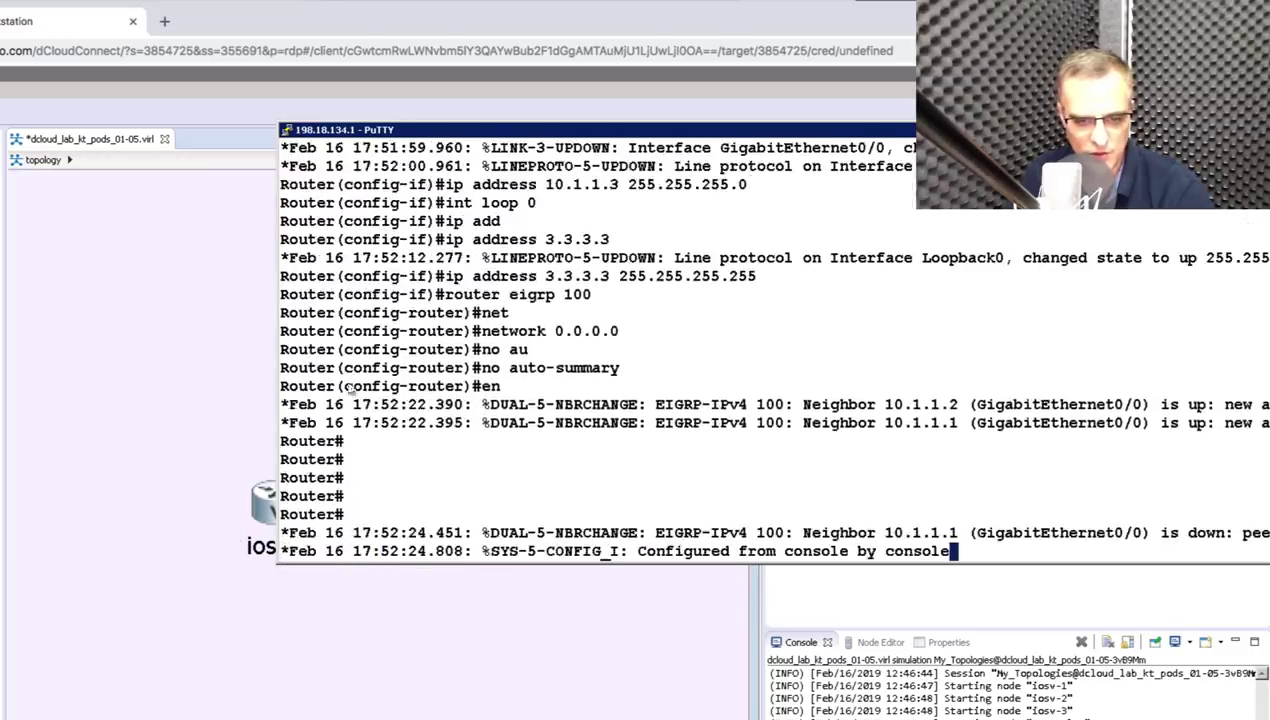
drag(528, 390, 555, 441)
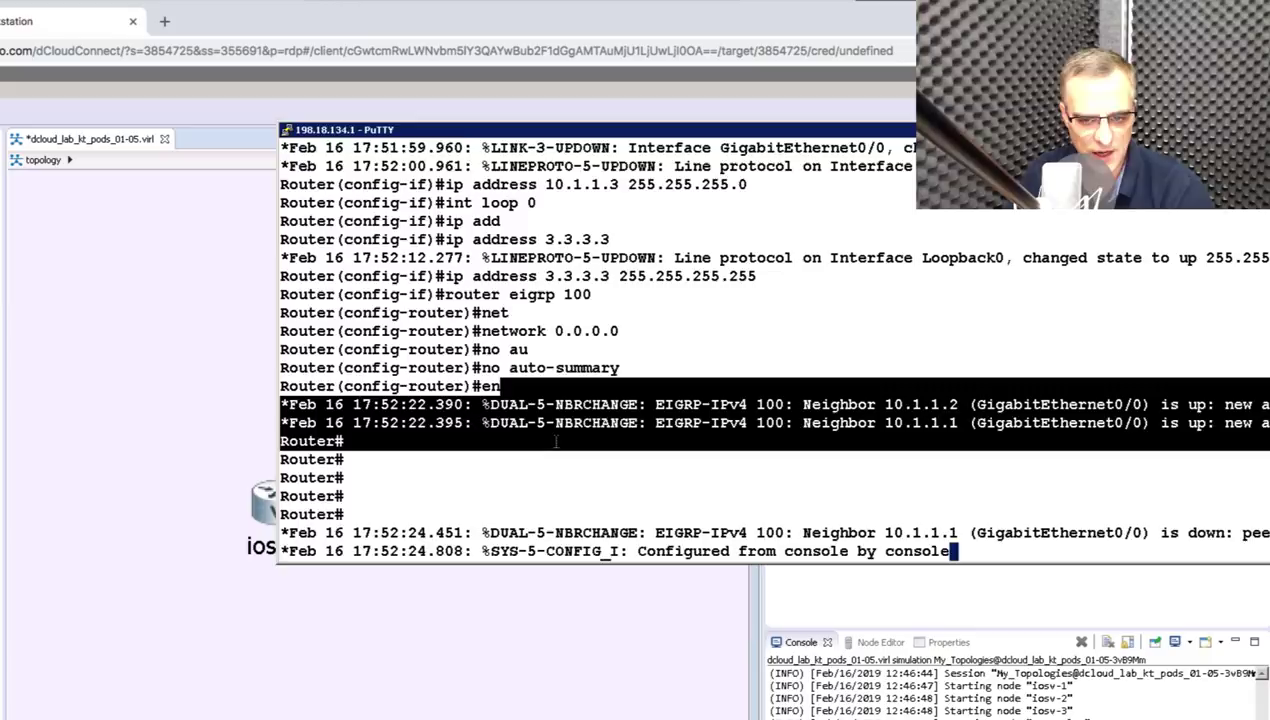
key(Return)
key(Return)
text(ping)
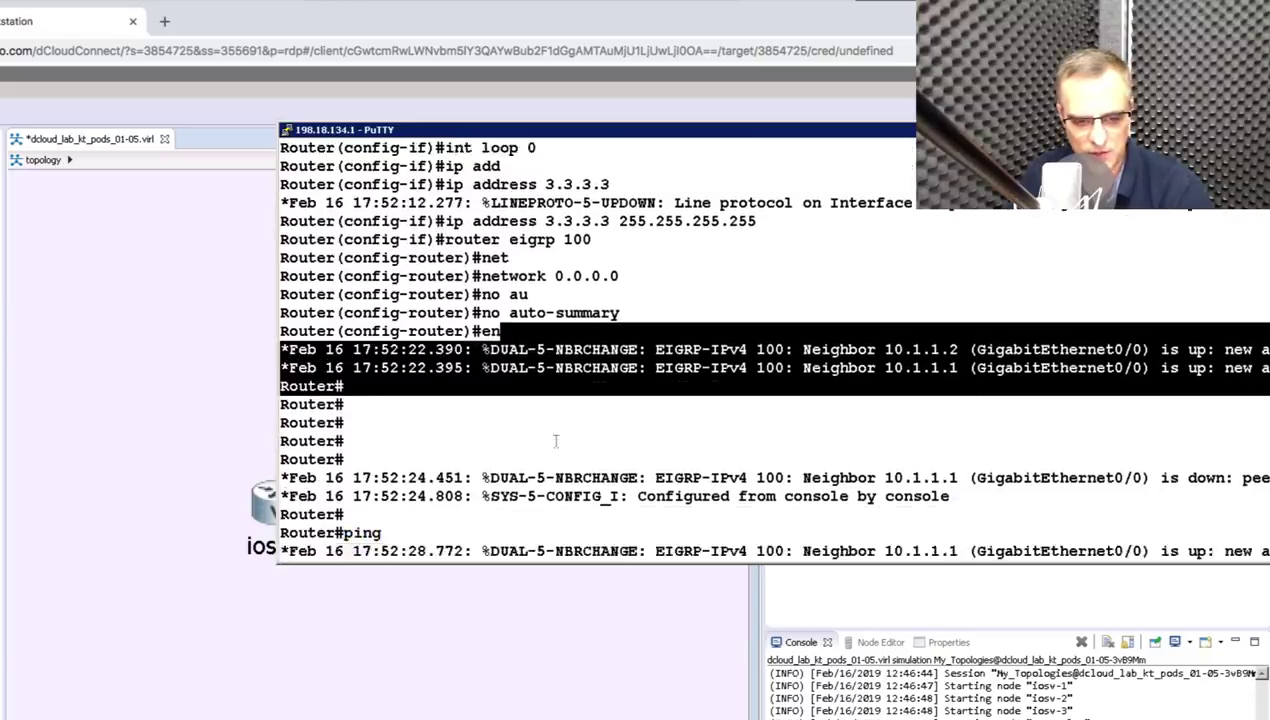
text( 1.1.1.1)
key(Return)
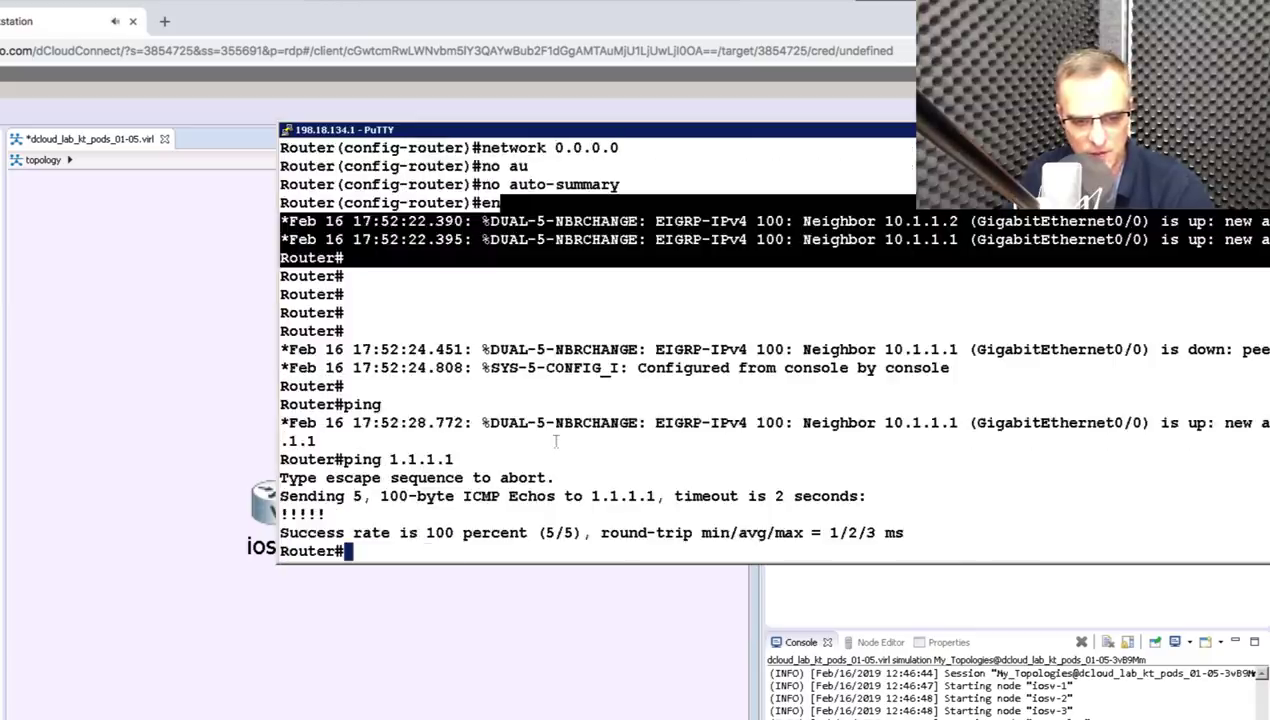
text(ping 2.2.2.2)
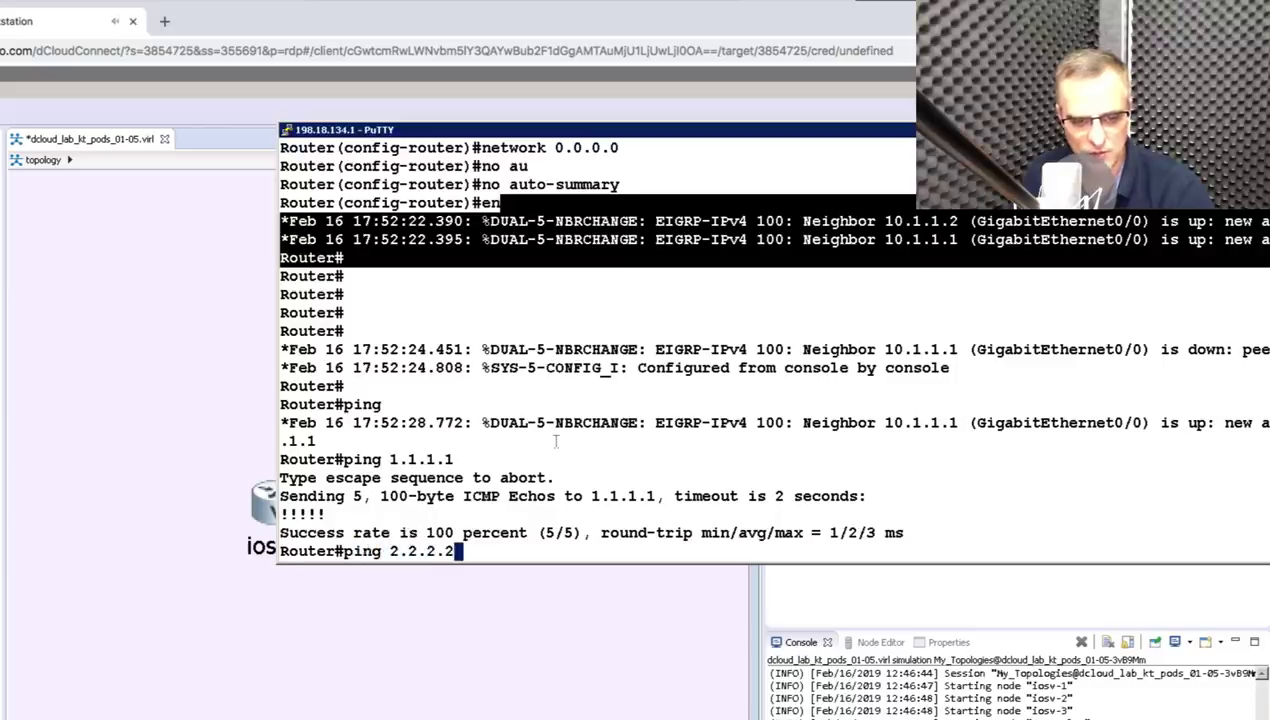
key(Return)
text(sh ip route)
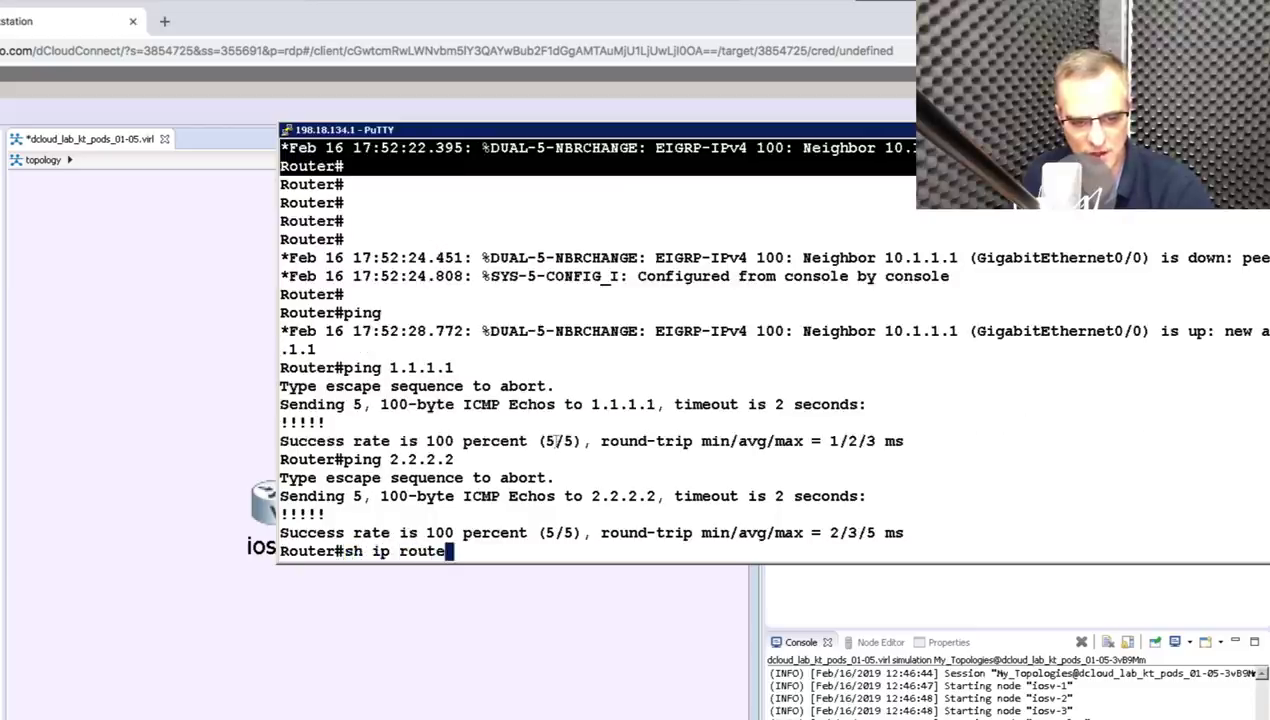
key(Return)
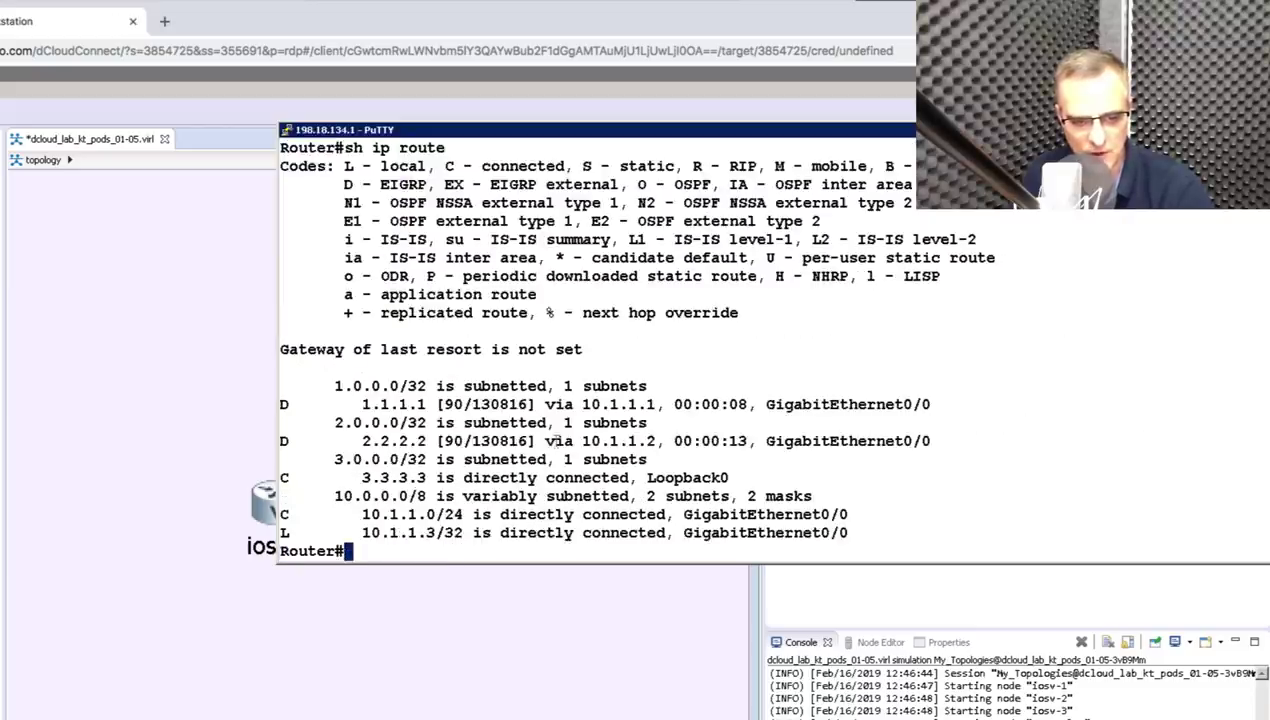
Set the router hostname to R3, then return to the VM Maestro topology.
text(conf t)
key(Return)
text(host )
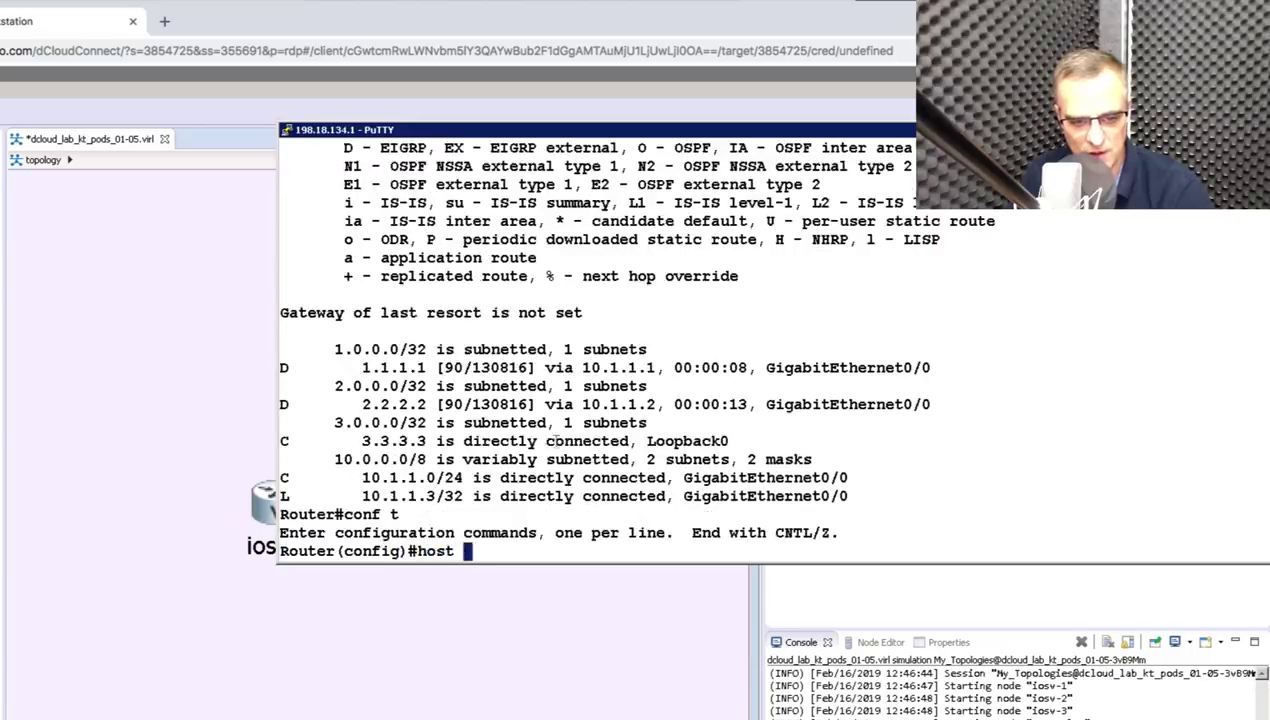
text(R3)
key(Return)
text(end)
key(Return)
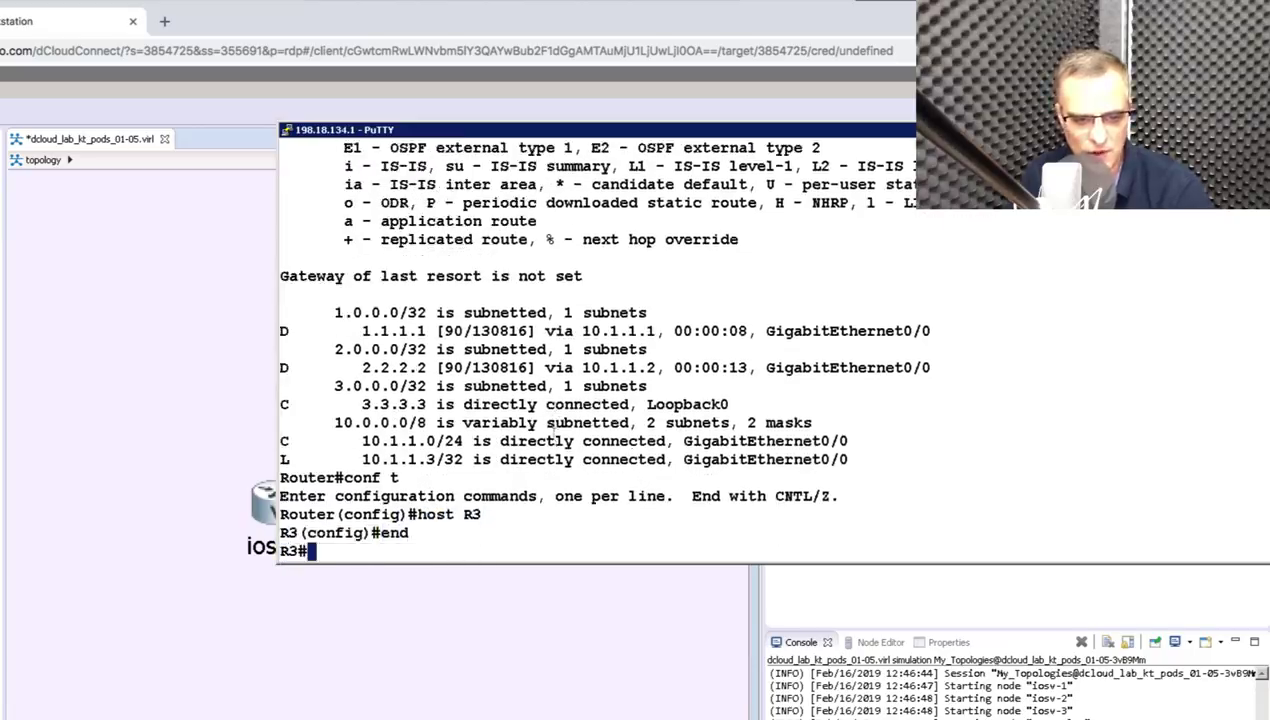
drag(289, 294, 973, 360)
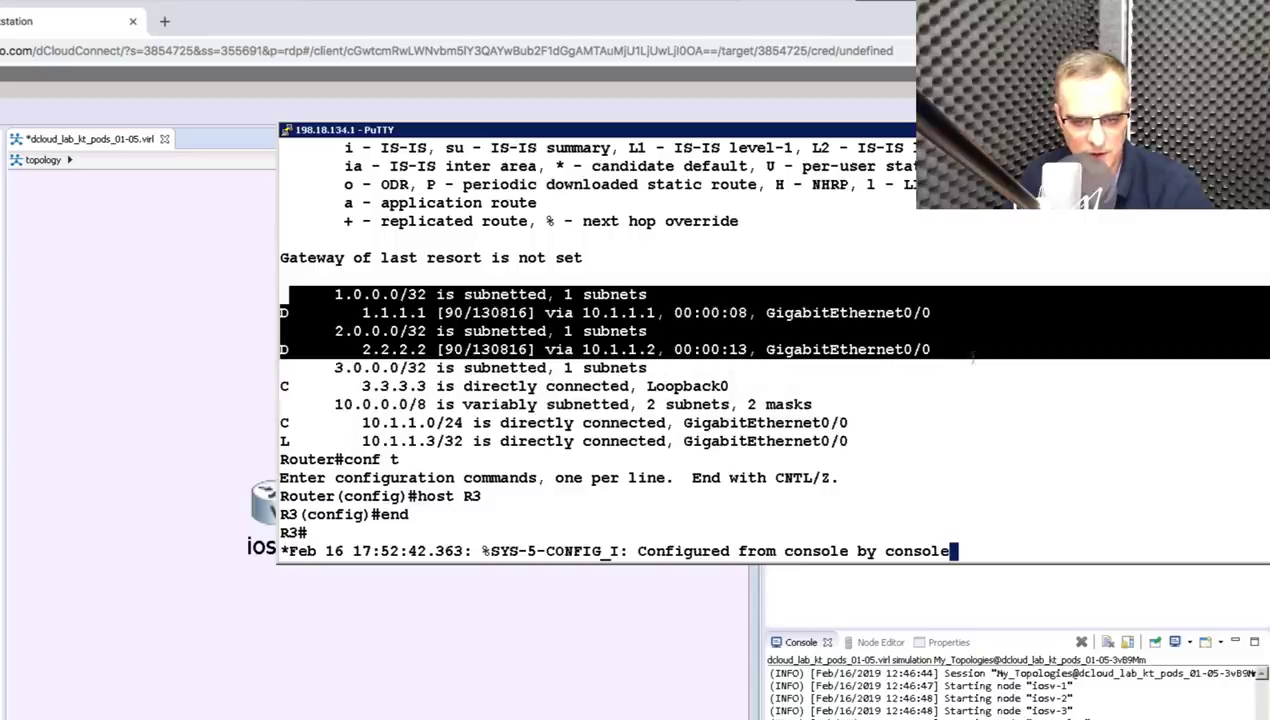
click(77, 435)
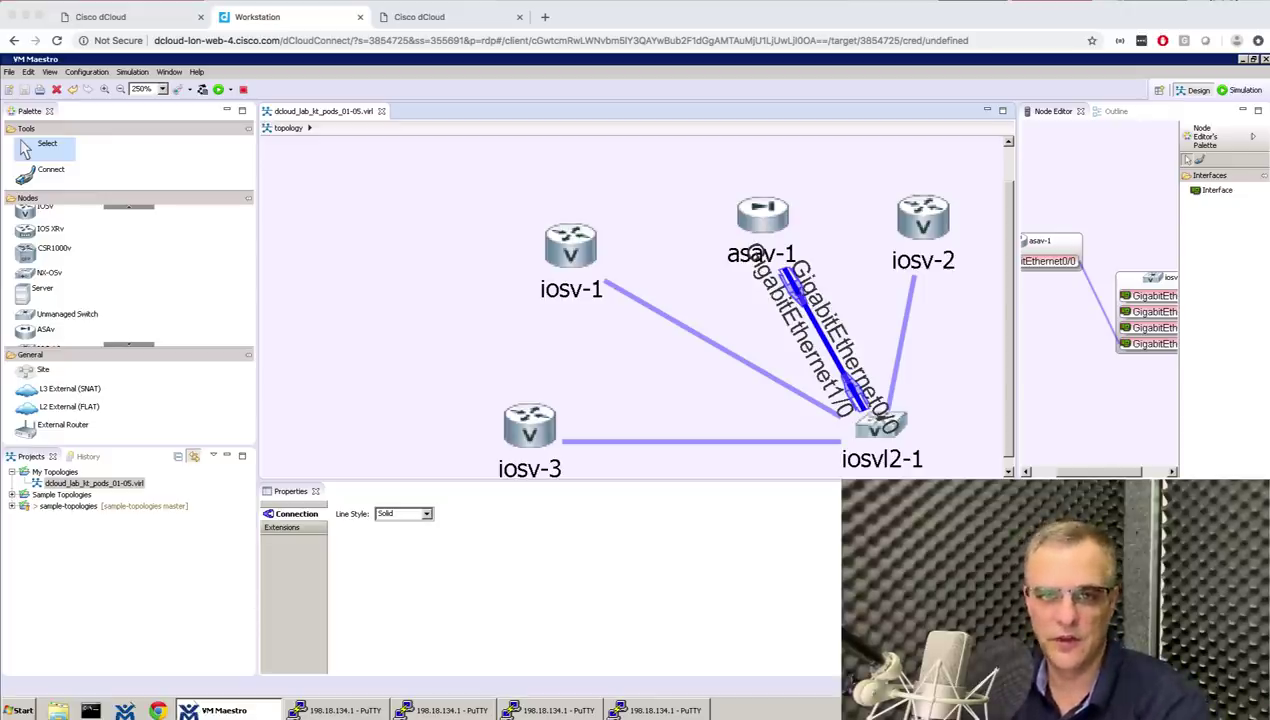
Refresh the R1 console and start the switch console session, then return to the topology.
click(345, 710)
key(Return)
key(Return)
key(Return)
key(Return)
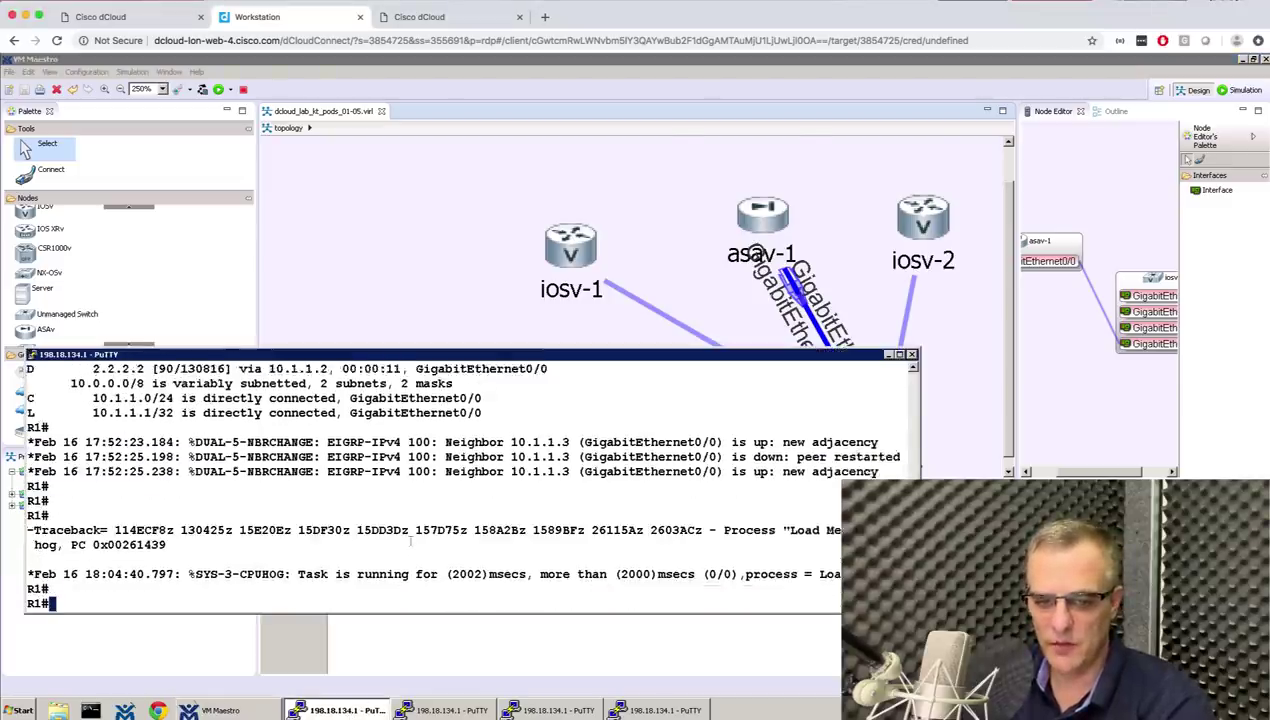
click(545, 648)
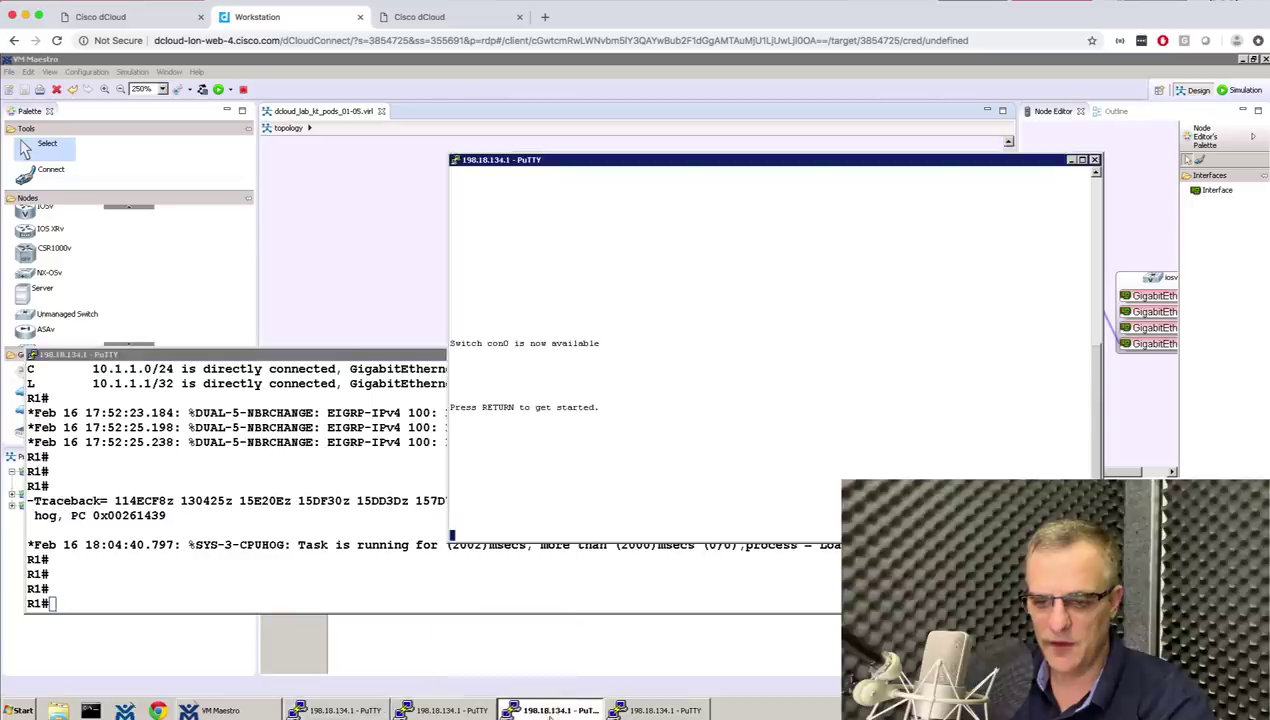
key(Return)
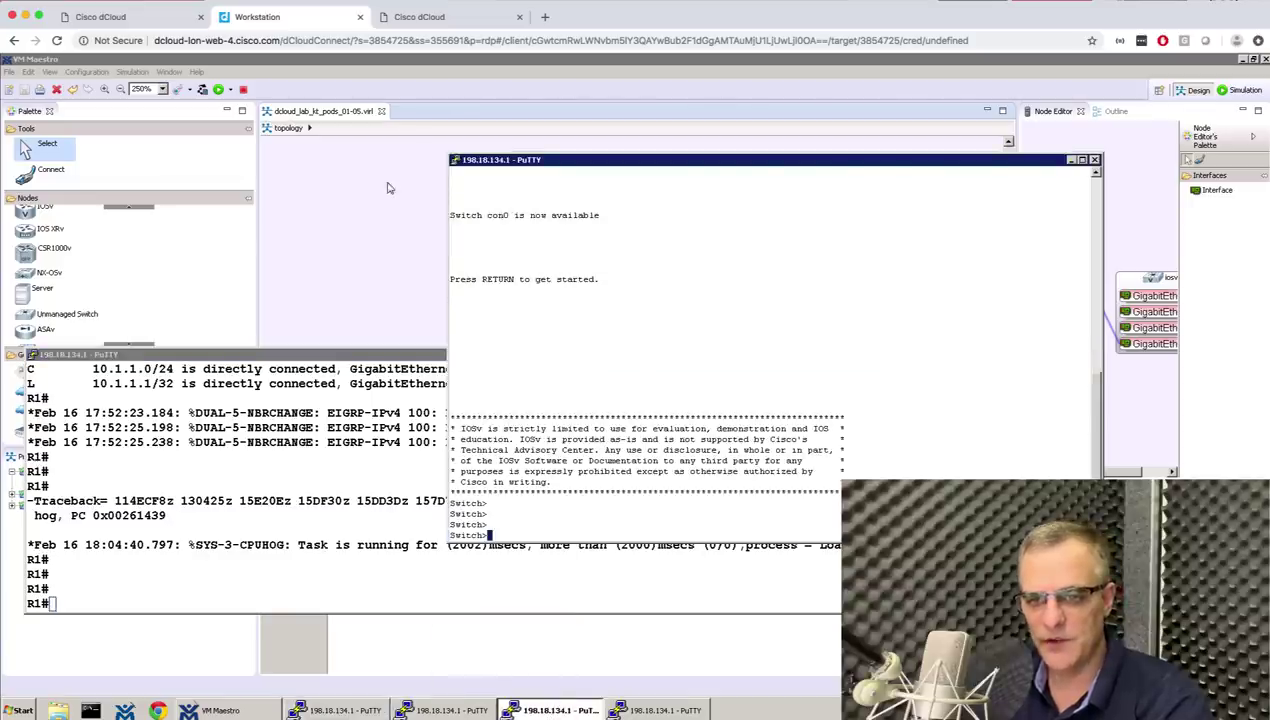
click(389, 188)
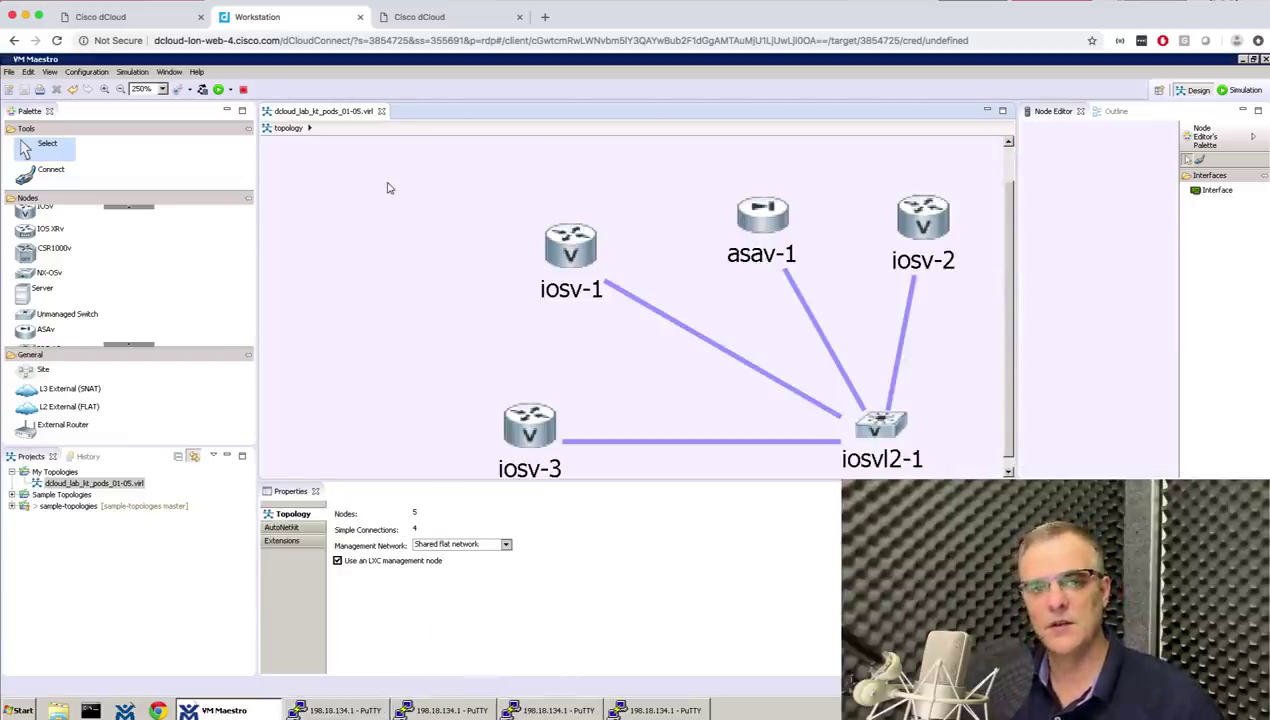